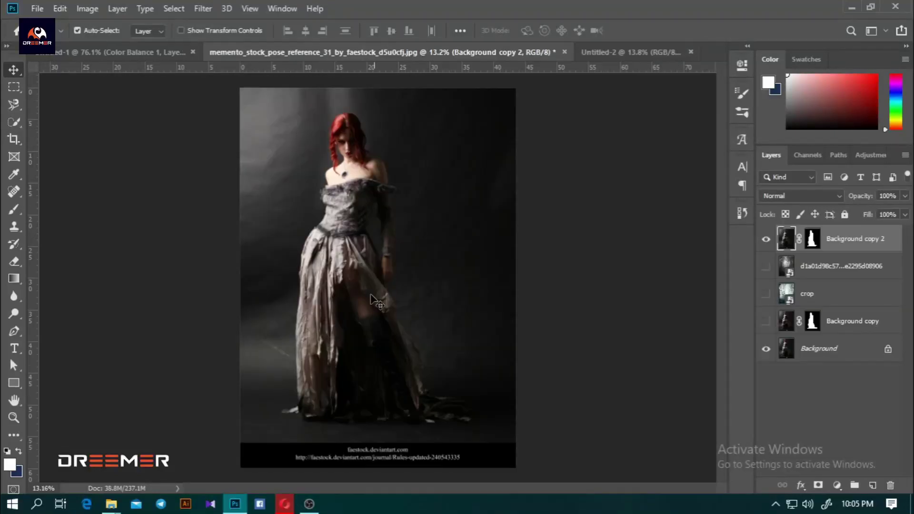
- Drag the cut-out woman layer, Background copy 2, into the Untitled-2 document
click(765, 242)
drag(308, 238, 345, 238)
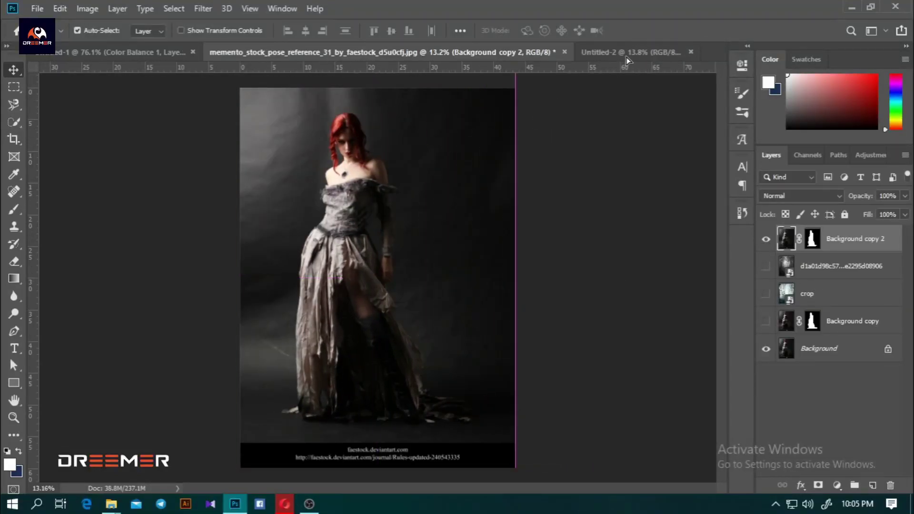
mouse_move(345, 238)
mouse_down()
mouse_move(339, 270)
mouse_move(369, 263)
mouse_up()
- Drag the forest photo crop.jpg from File Explorer into the Photoshop document
click(111, 504)
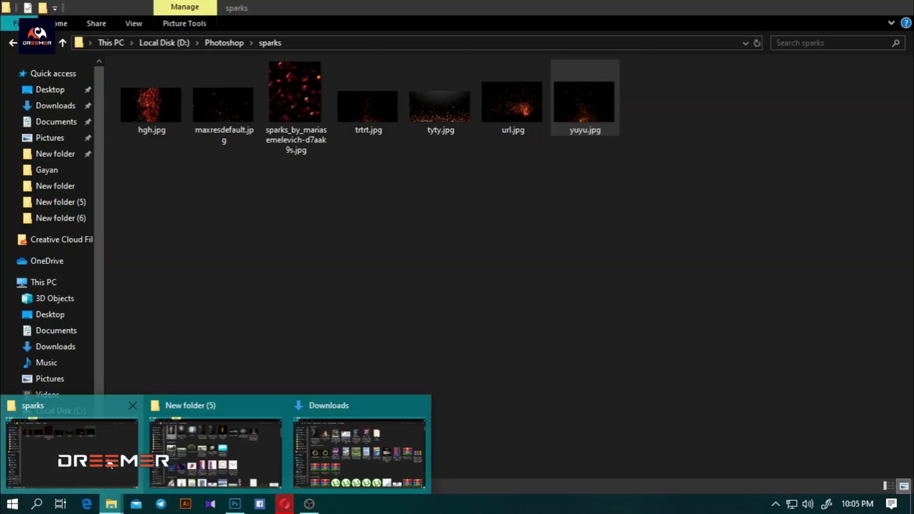
click(215, 442)
drag(298, 118, 476, 178)
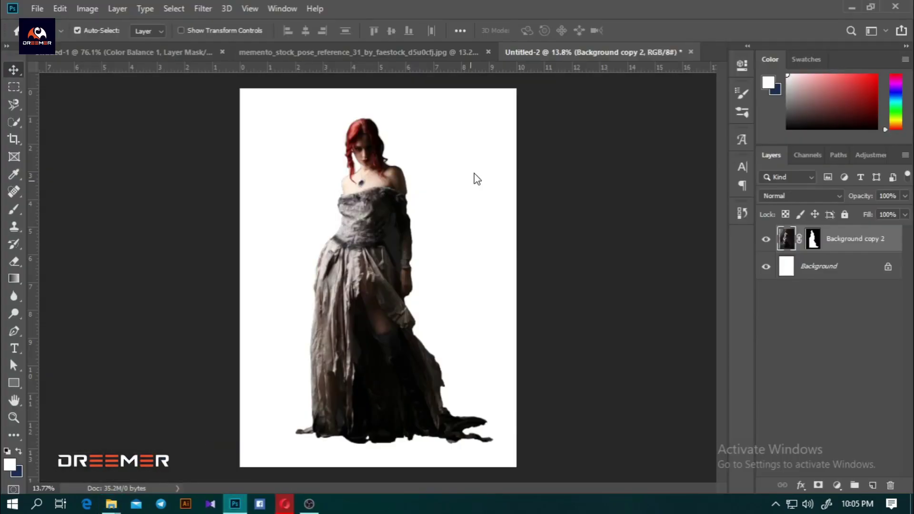
- Place the forest photo beneath the woman and scale it to fill the canvas
click(509, 32)
drag(836, 241, 836, 275)
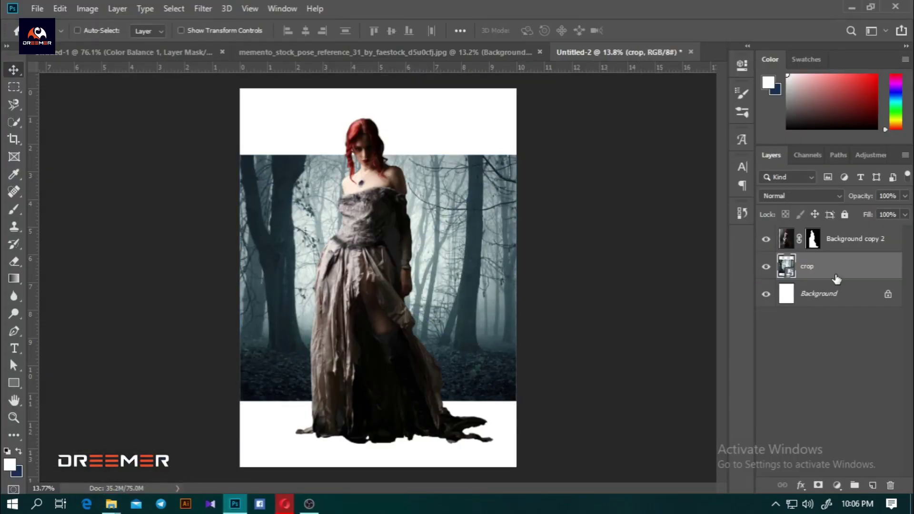
key(ctrl+t)
drag(515, 400, 592, 468)
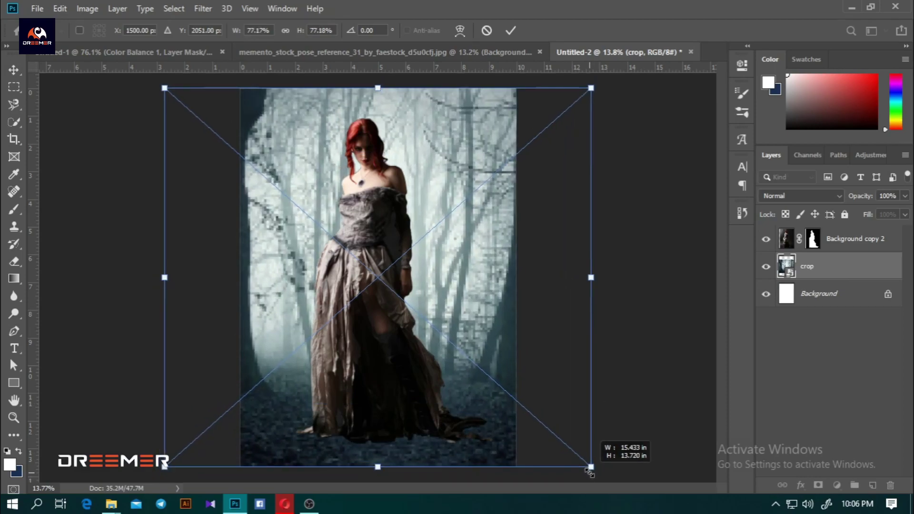
click(510, 31)
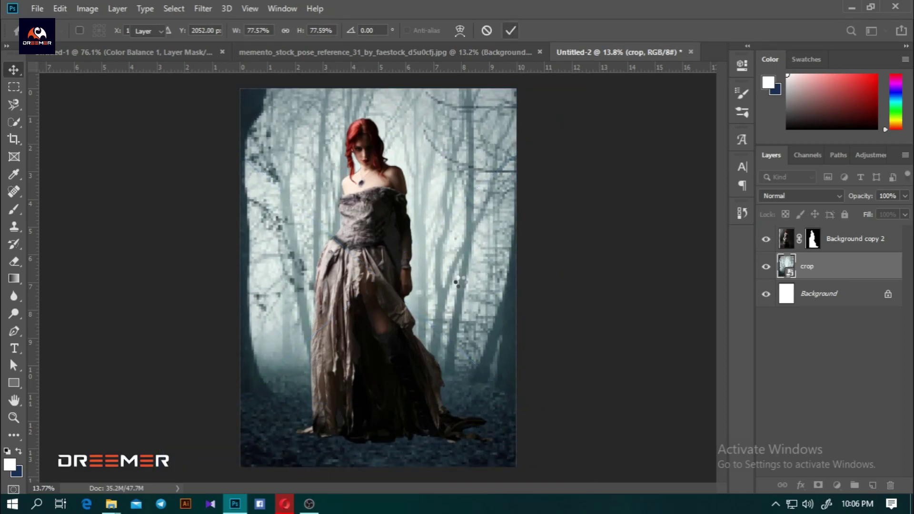
- Apply a soft Gaussian Blur to the forest layer
click(203, 8)
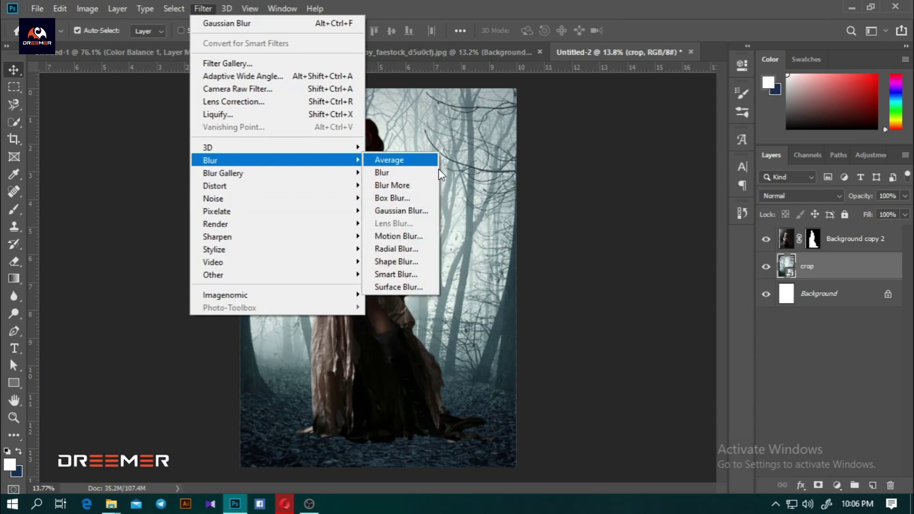
click(396, 208)
drag(749, 287, 716, 286)
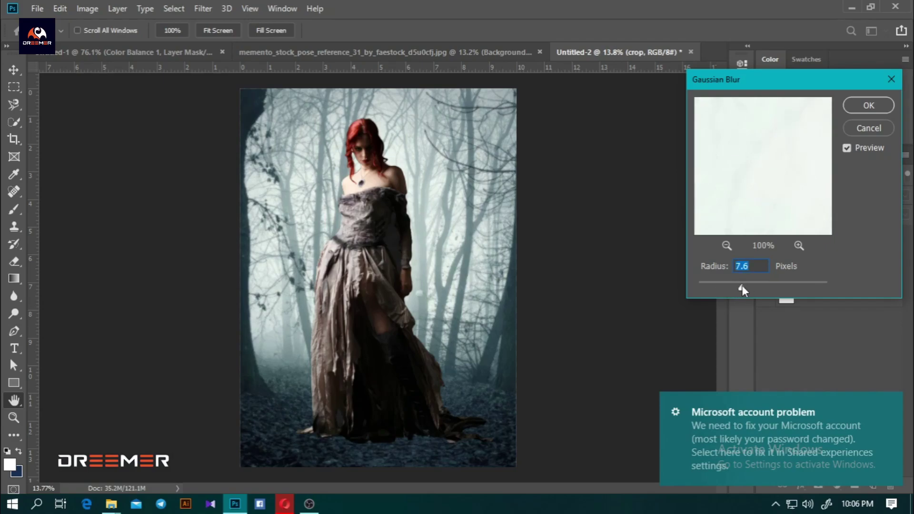
key(Return)
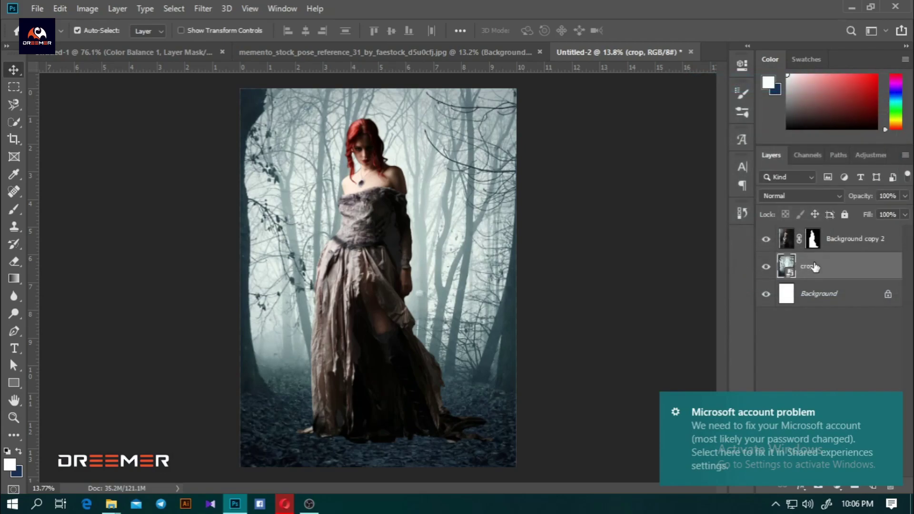
- Add a Gaussian Blur smart filter to the forest copy and target its filter mask
click(203, 8)
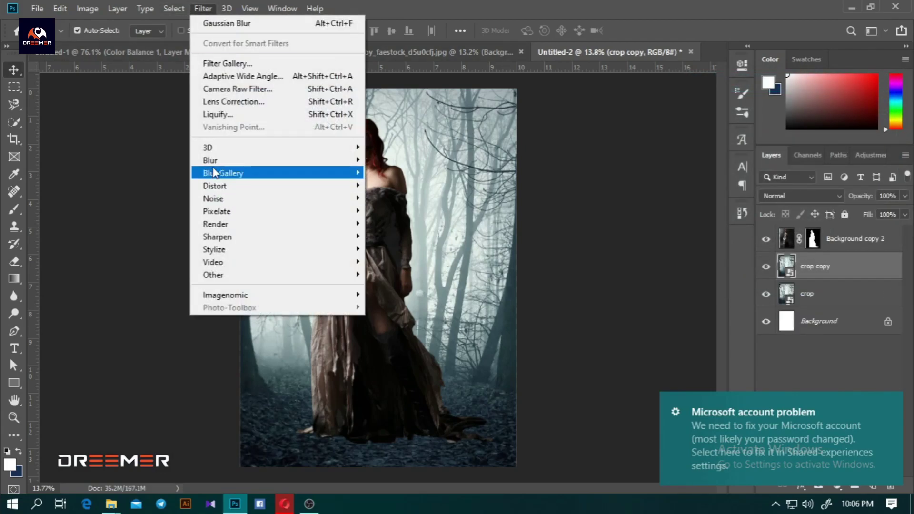
click(387, 208)
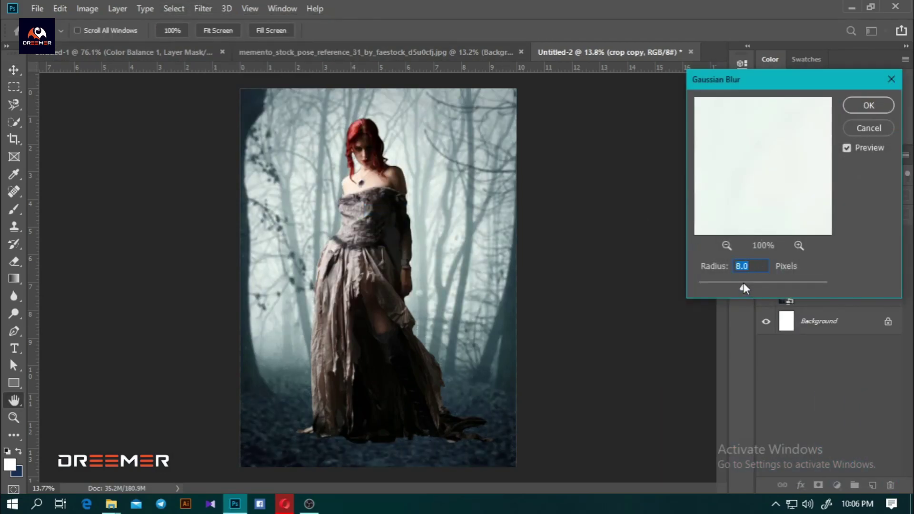
drag(744, 284, 739, 281)
click(869, 105)
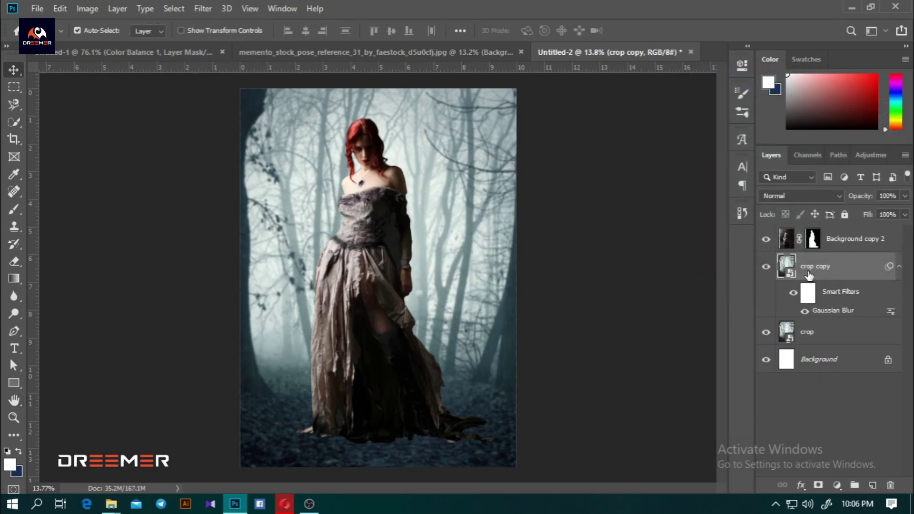
click(806, 295)
click(14, 261)
right_click(294, 275)
- Rasterize the blurred forest copy layer, with a soft eraser ready
key(Escape)
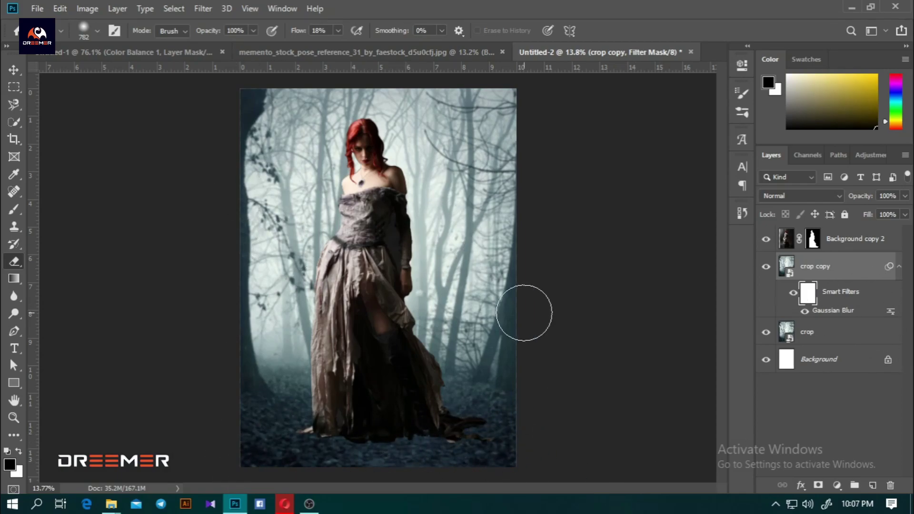
click(803, 270)
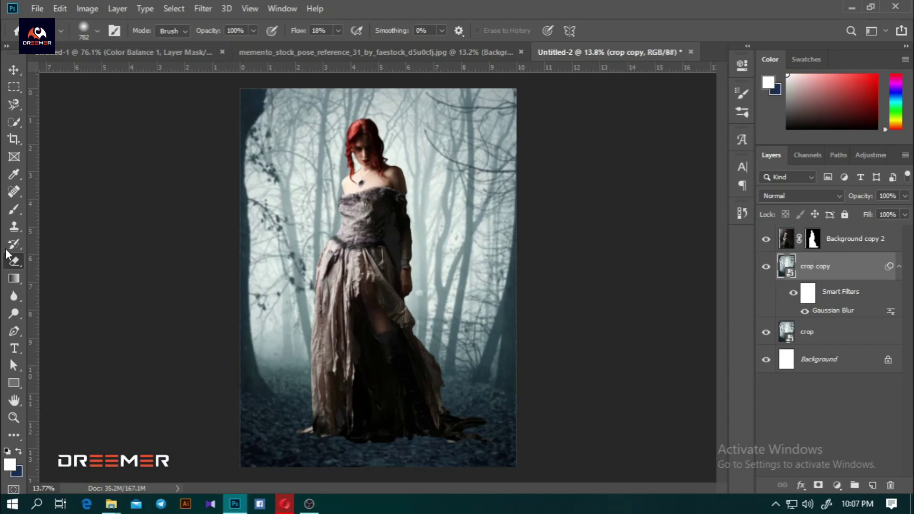
click(366, 435)
key(Return)
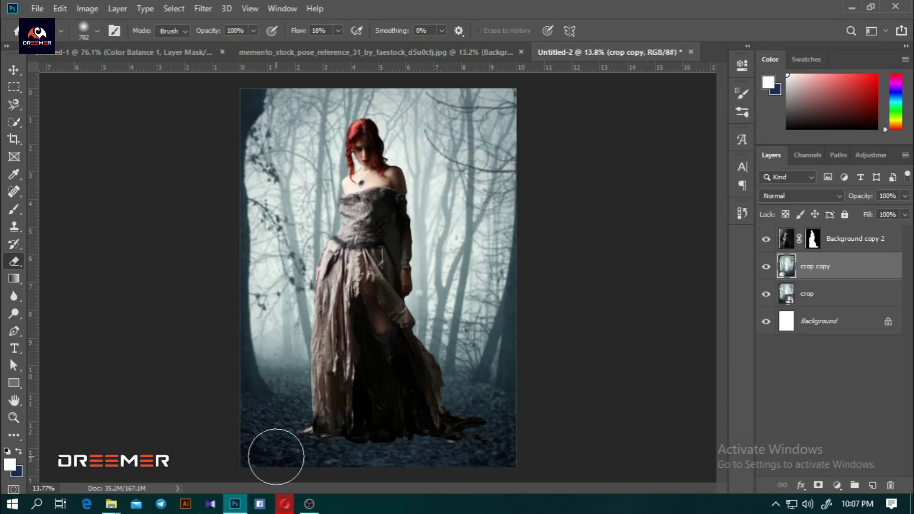
- Erase the forest copy's bottom ground and nudge the woman slightly lower
mouse_move(370, 454)
mouse_down()
mouse_move(439, 418)
mouse_move(285, 434)
mouse_move(439, 433)
mouse_move(331, 454)
mouse_up()
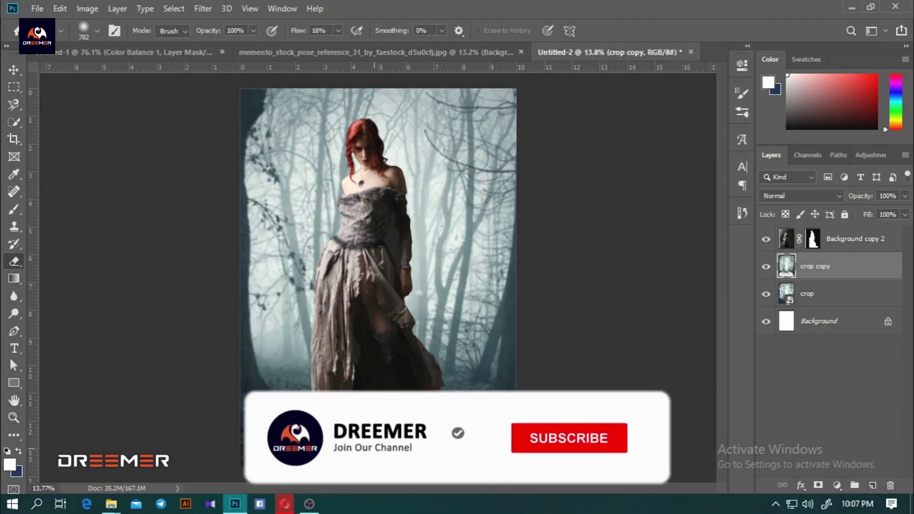
click(13, 69)
drag(383, 278, 386, 287)
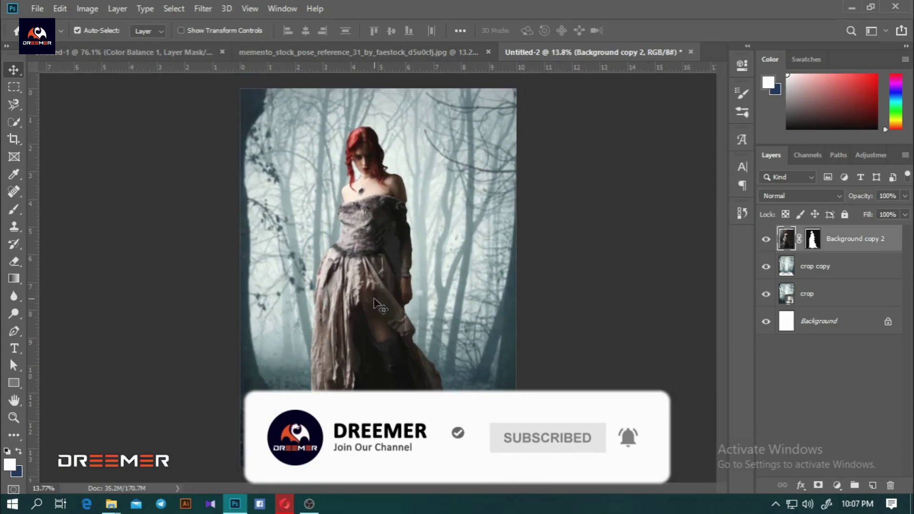
- Clip a Hue/Saturation layer to Background copy 2 with Hue -6, Saturation +15, Lightness +4
click(837, 485)
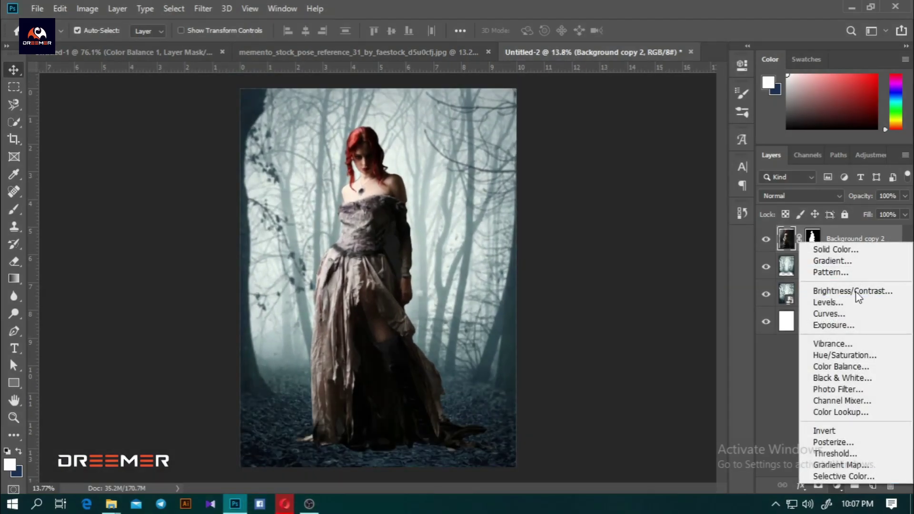
click(847, 355)
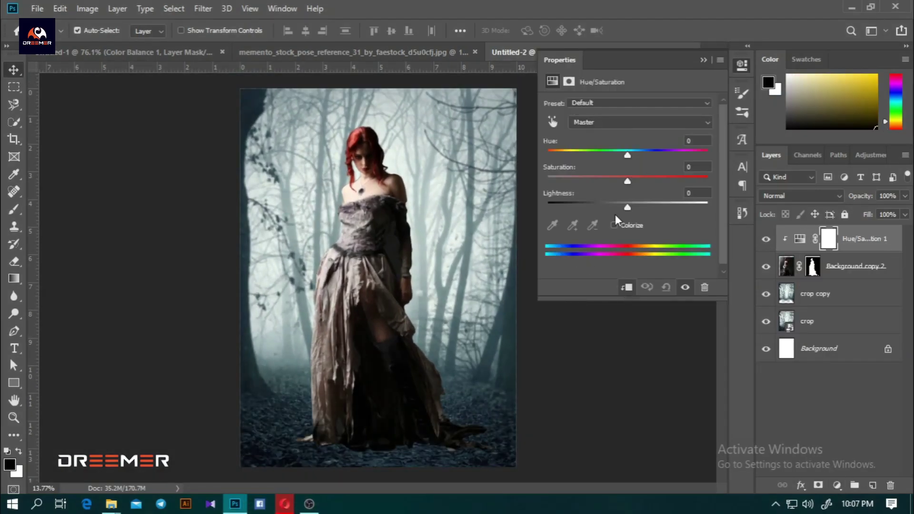
click(625, 179)
mouse_move(624, 179)
mouse_down()
mouse_move(650, 178)
mouse_move(632, 204)
mouse_up()
mouse_move(628, 153)
mouse_down()
mouse_move(557, 153)
mouse_move(624, 153)
mouse_up()
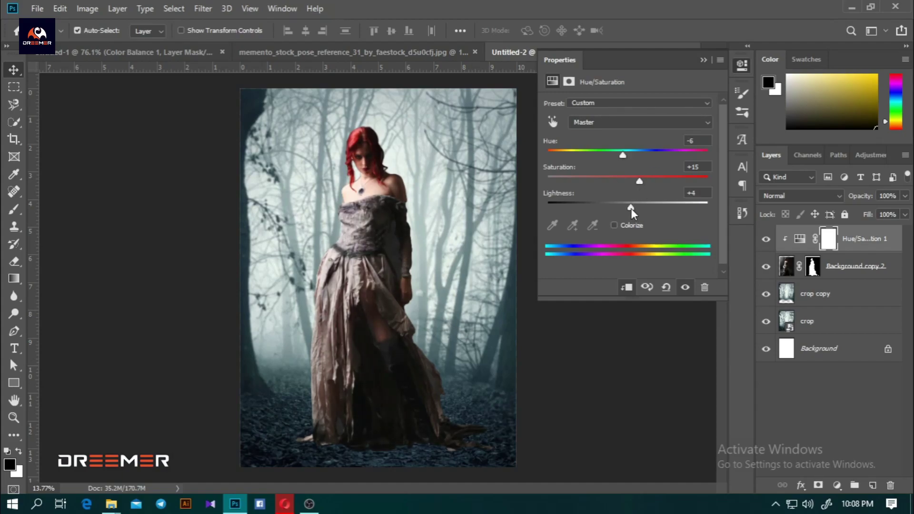
click(703, 60)
- Clip a Curves layer to the woman with two RGB points gently lifted to brighten
click(836, 485)
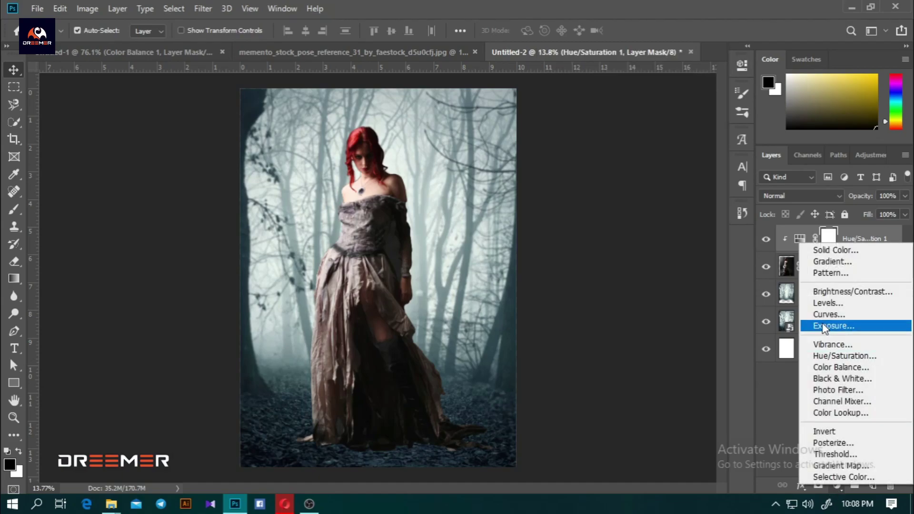
click(828, 314)
drag(617, 226, 617, 232)
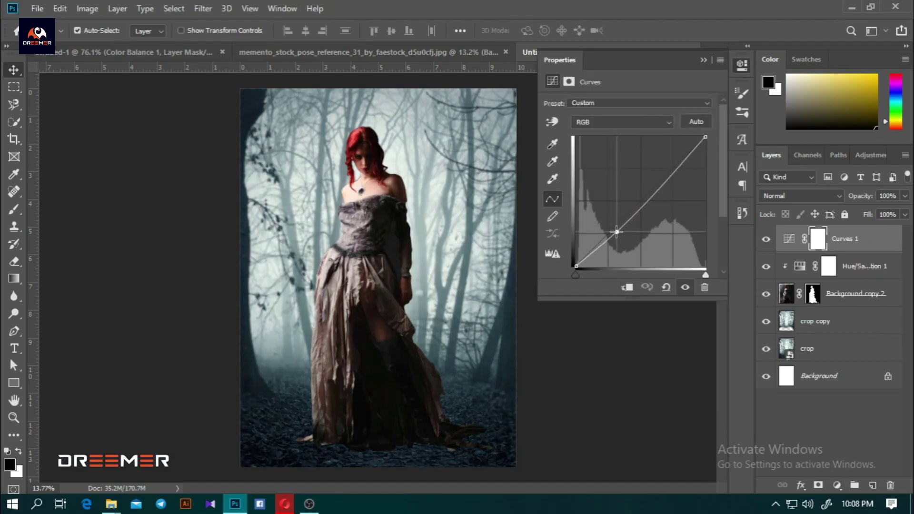
drag(665, 180, 664, 174)
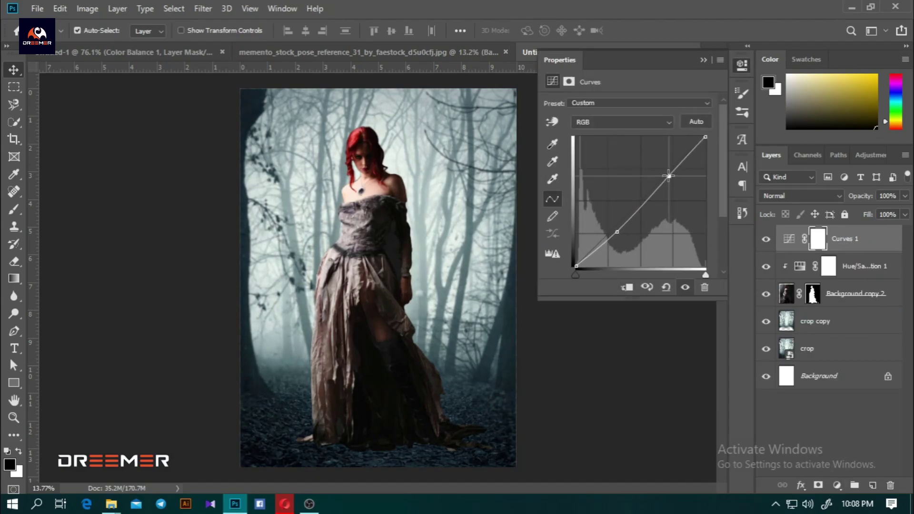
click(623, 288)
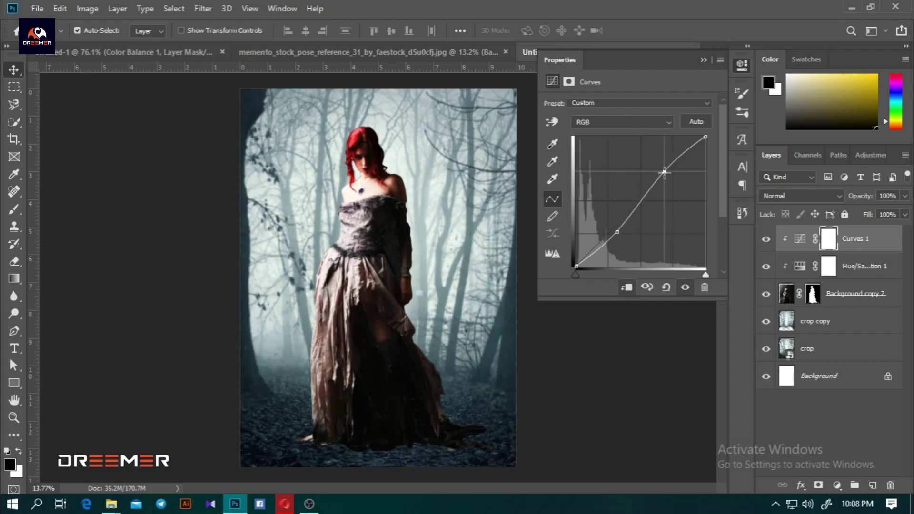
drag(665, 174, 669, 176)
drag(622, 234, 614, 225)
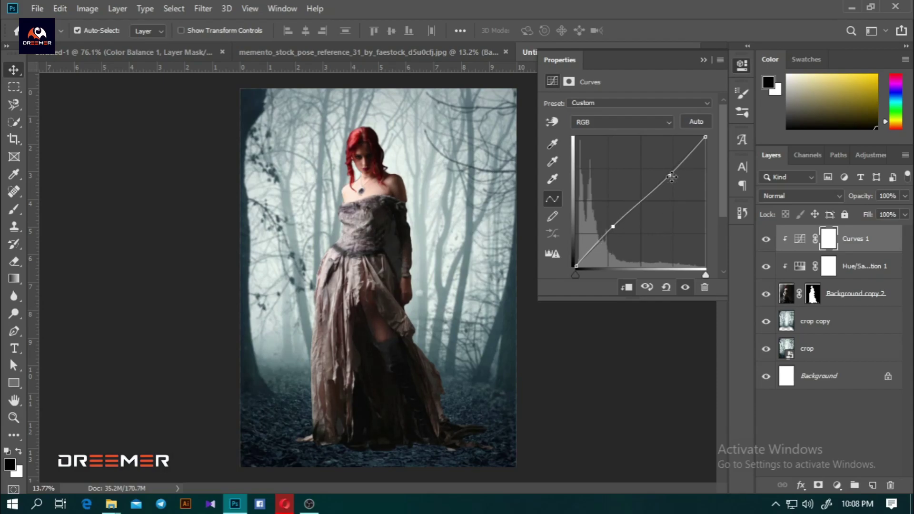
drag(671, 177, 669, 174)
drag(612, 226, 613, 226)
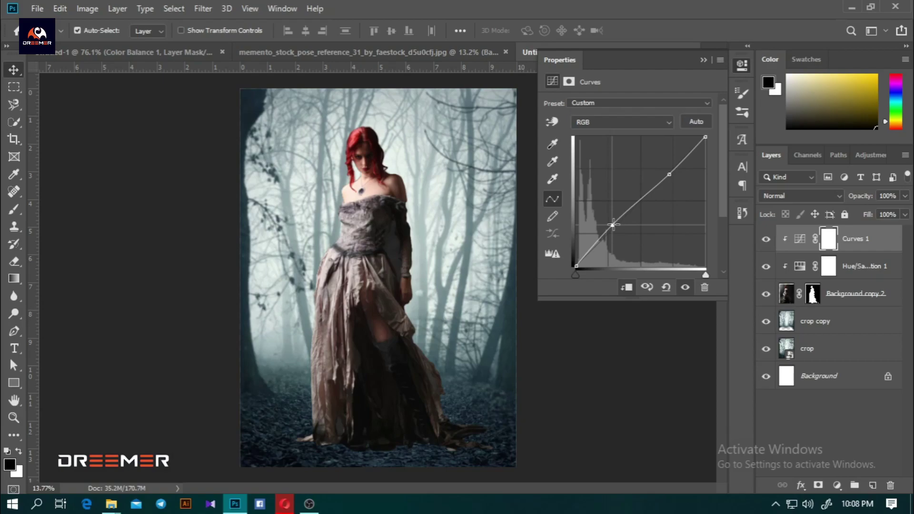
click(702, 60)
- Merge the two forest layers and clip a new Hue/Saturation adjustment to them
click(852, 312)
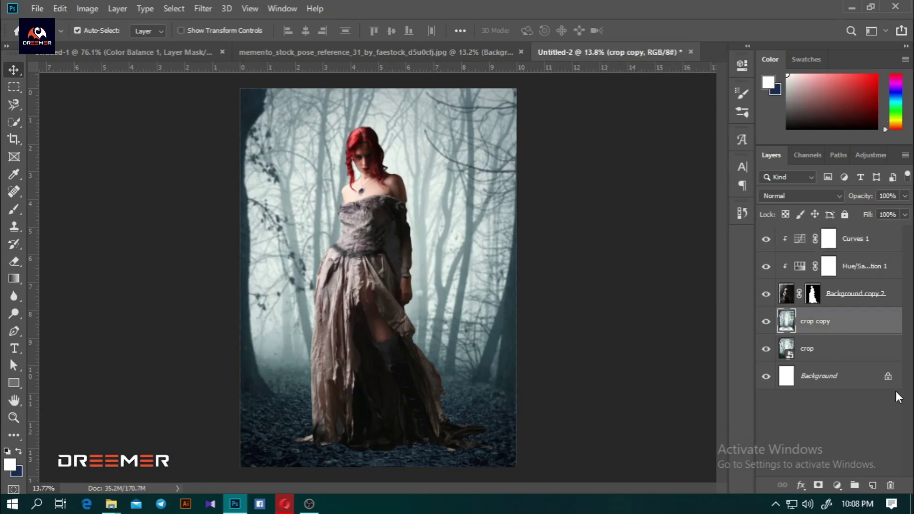
click(837, 485)
click(847, 354)
click(783, 349)
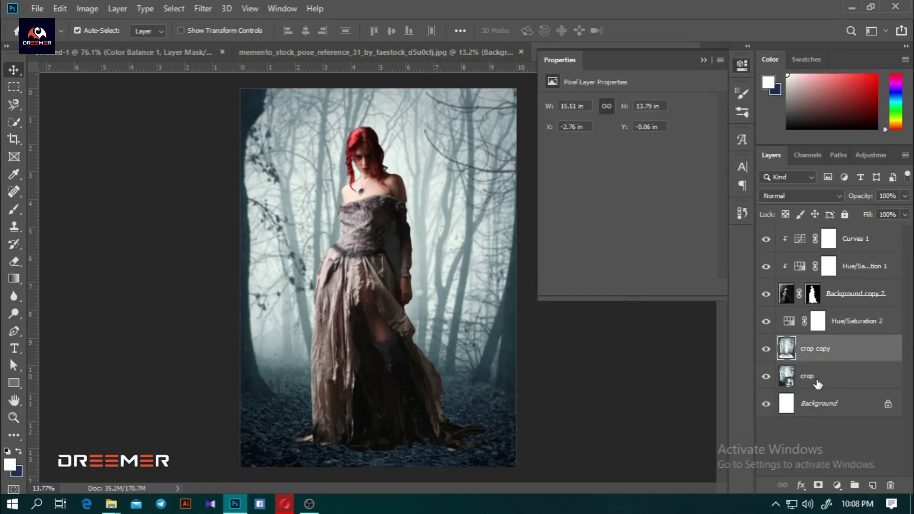
shift+click(819, 376)
right_click(823, 376)
click(666, 140)
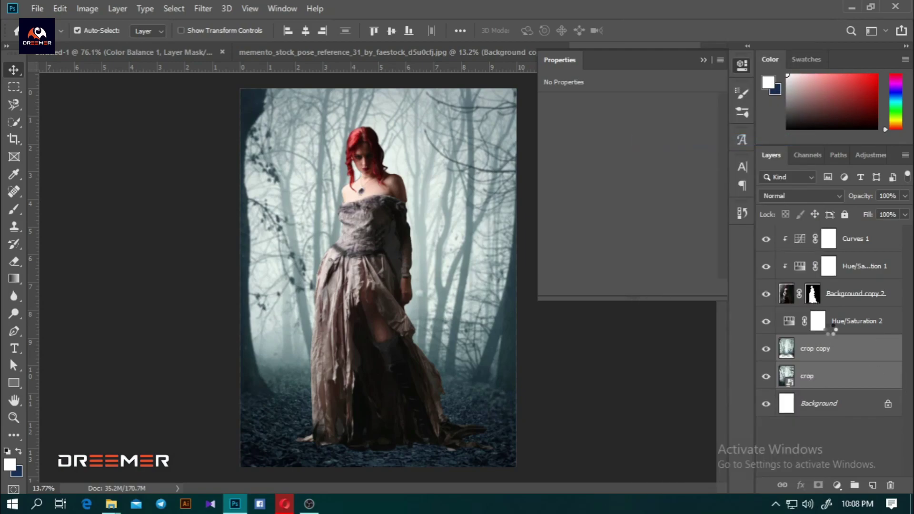
key(ctrl+e)
click(851, 321)
key(ctrl+alt+g)
- Set the forest Hue/Saturation to Hue -180, Saturation -58, Lightness -11
mouse_move(627, 209)
mouse_down()
mouse_move(577, 208)
mouse_move(628, 202)
mouse_move(600, 181)
mouse_move(567, 181)
mouse_up()
drag(628, 208, 619, 206)
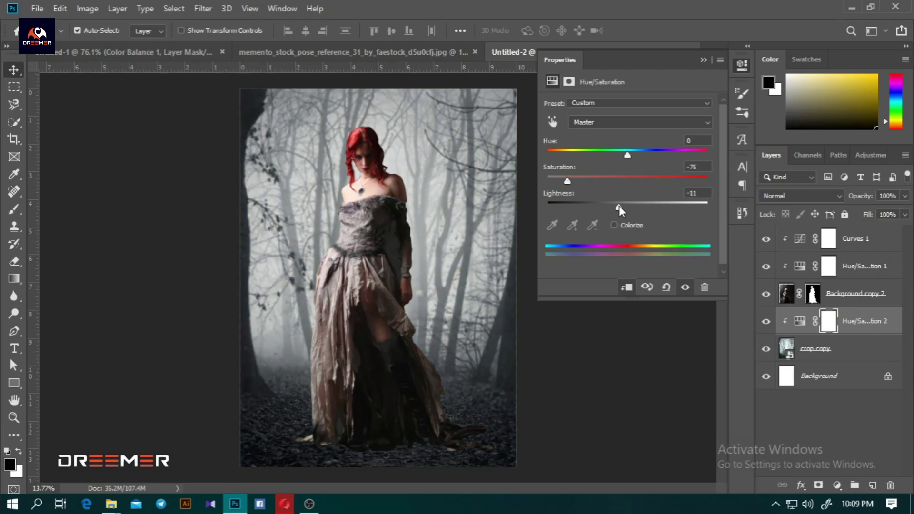
drag(581, 179, 578, 180)
drag(627, 155, 619, 154)
mouse_move(615, 181)
mouse_down()
mouse_move(686, 153)
mouse_move(602, 157)
mouse_up()
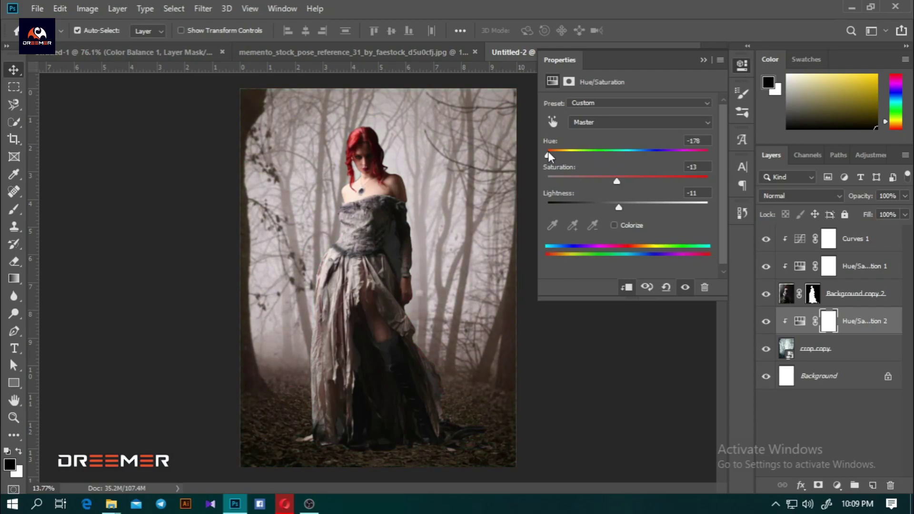
drag(547, 155, 546, 155)
drag(616, 181, 588, 180)
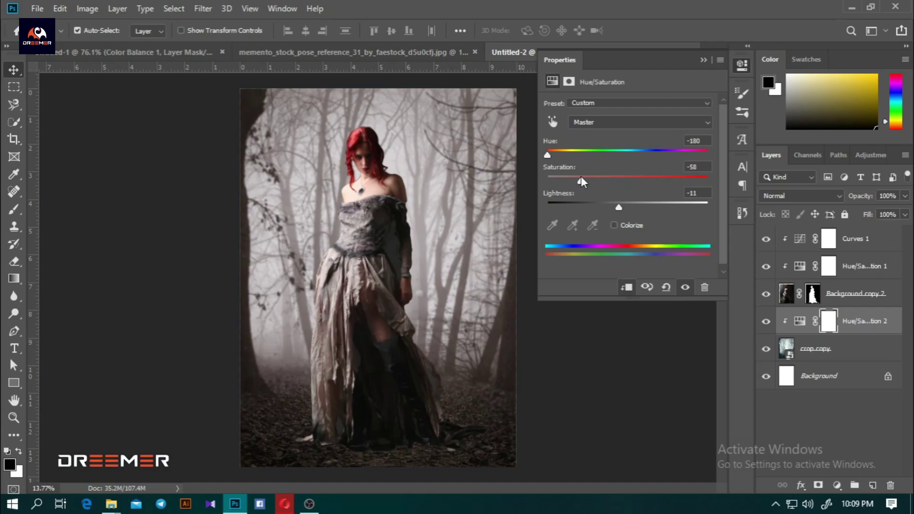
click(703, 60)
- Check the original model photo, then target the woman's mask with a white brush
scroll(421, 202, up, 3)
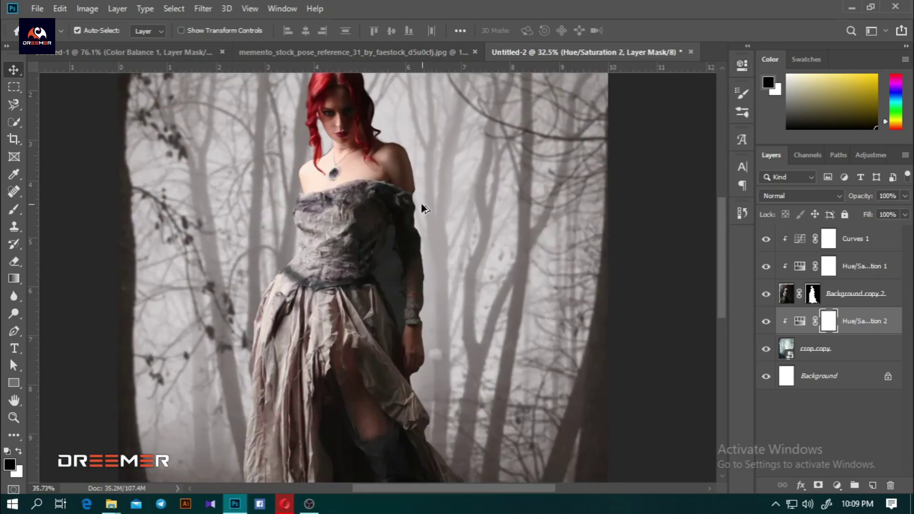
scroll(490, 295, up, 3)
scroll(408, 215, up, 2)
click(365, 54)
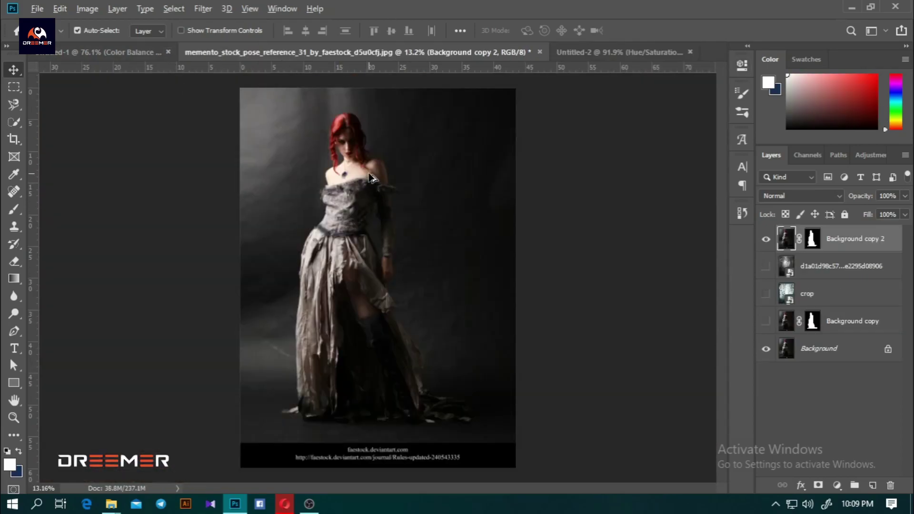
scroll(416, 238, up, 3)
scroll(417, 238, up, 2)
click(591, 53)
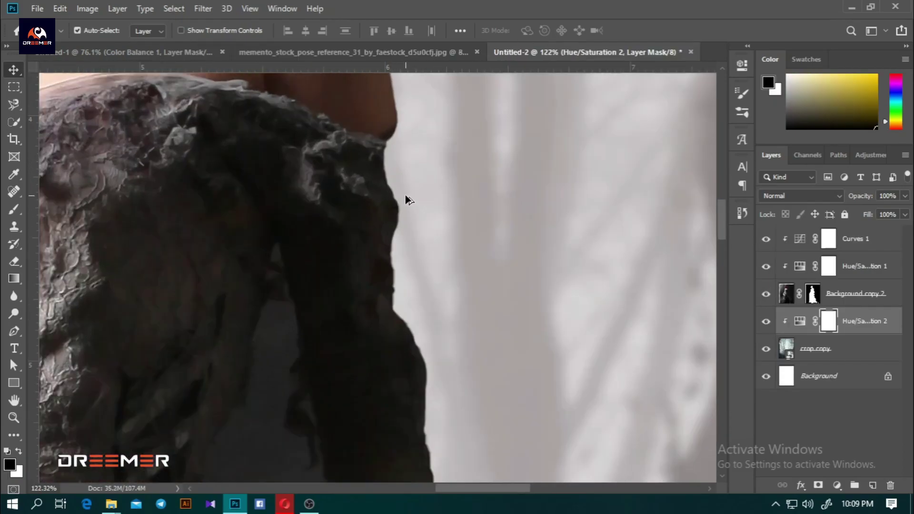
click(815, 295)
click(14, 209)
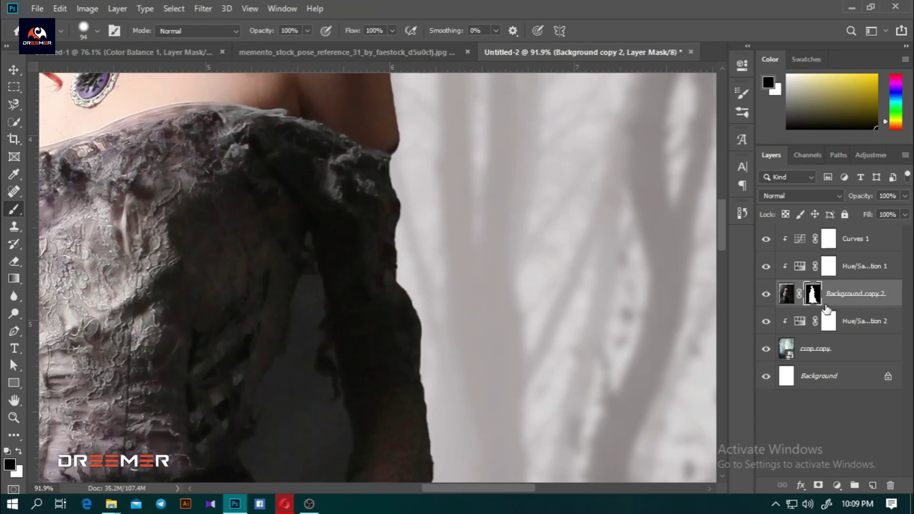
key(x)
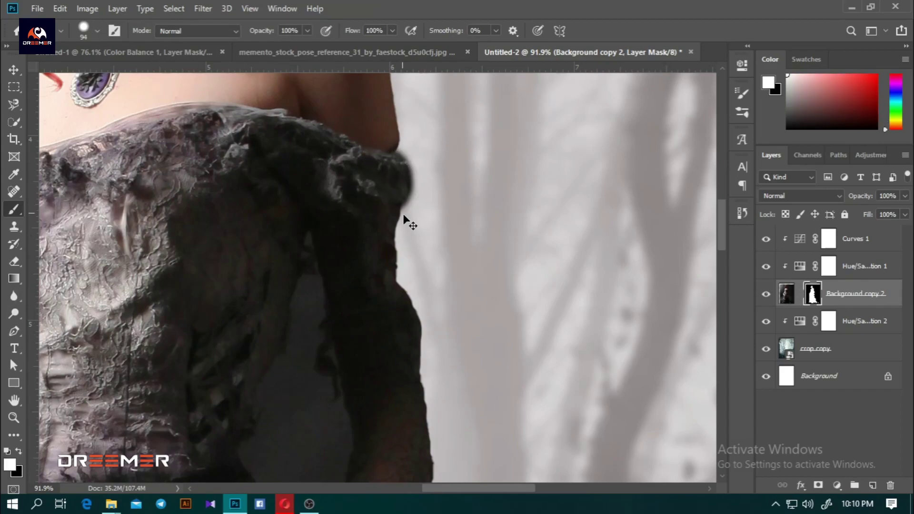
- Paint the dark sleeve edge back into the mask, switching to a fully hard brush
drag(384, 160, 405, 316)
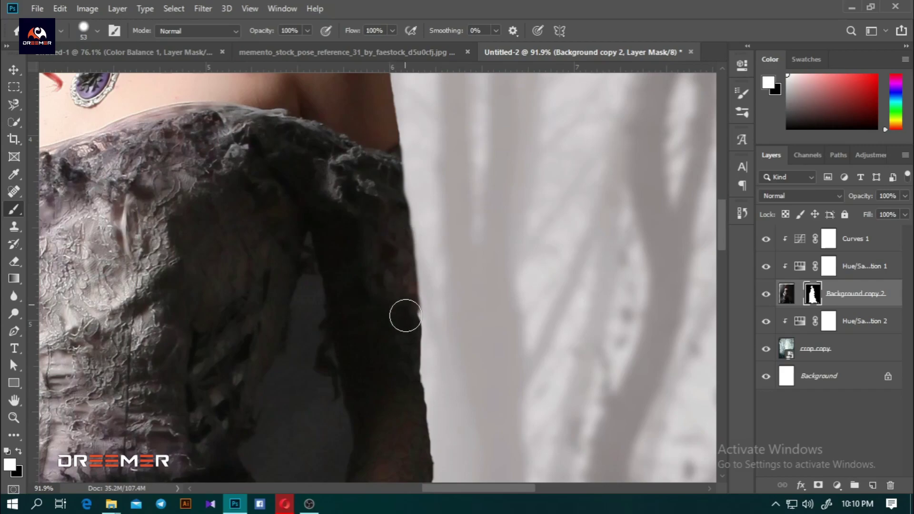
scroll(404, 377, down, 5)
scroll(470, 302, up, 6)
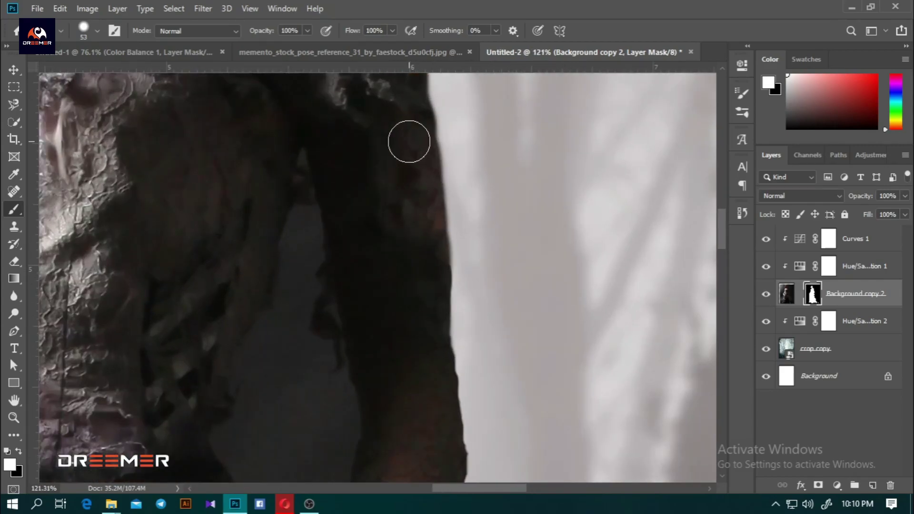
drag(408, 166, 410, 260)
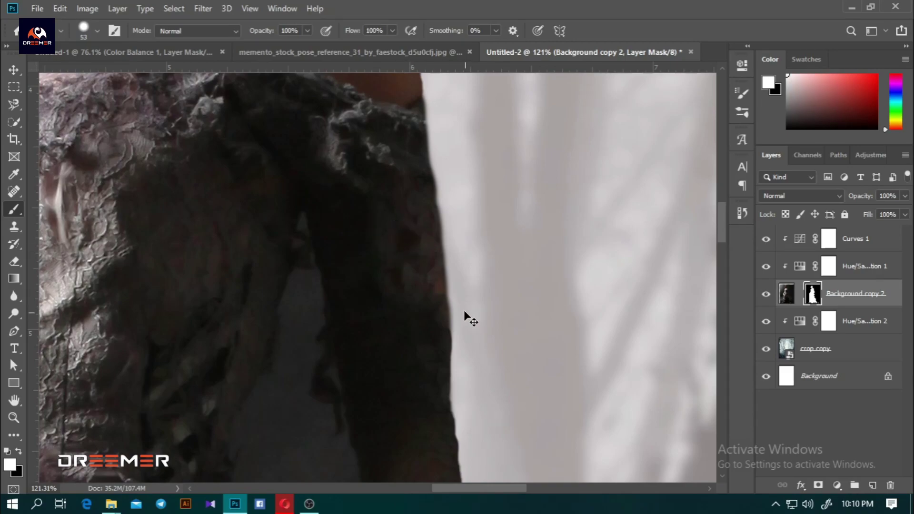
right_click(424, 171)
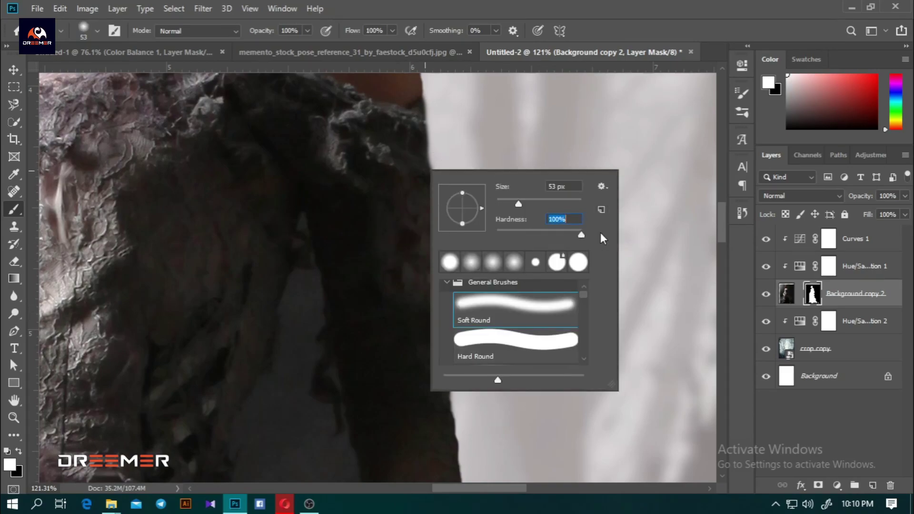
key(Return)
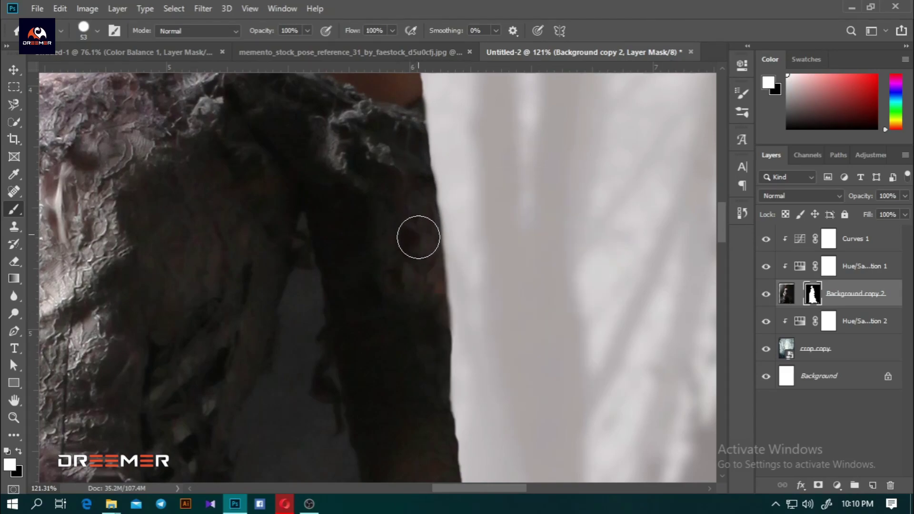
- Touch up the sleeve and shoulder edge of the mask with the hard 53 px brush
mouse_move(418, 237)
mouse_down()
mouse_move(418, 224)
mouse_move(432, 424)
mouse_move(413, 198)
mouse_up()
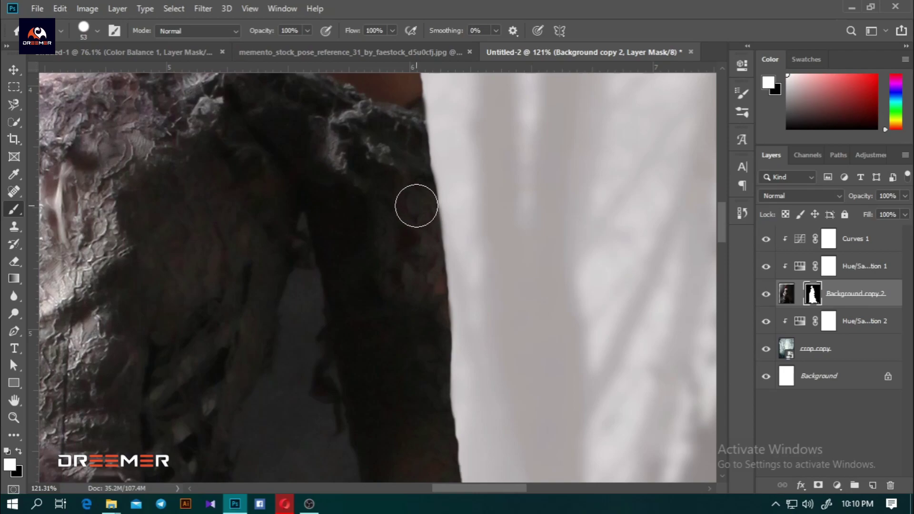
drag(404, 127, 427, 244)
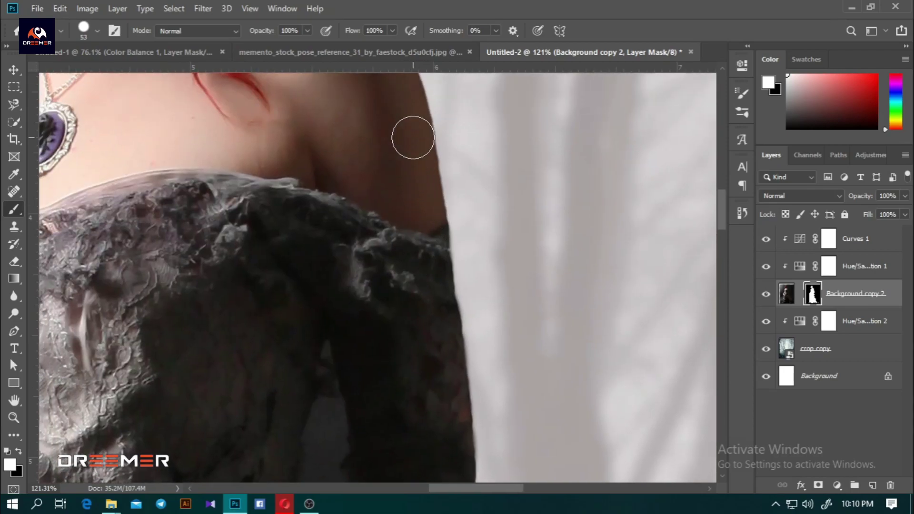
scroll(415, 156, down, 5)
scroll(502, 198, down, 3)
scroll(428, 286, down, 1)
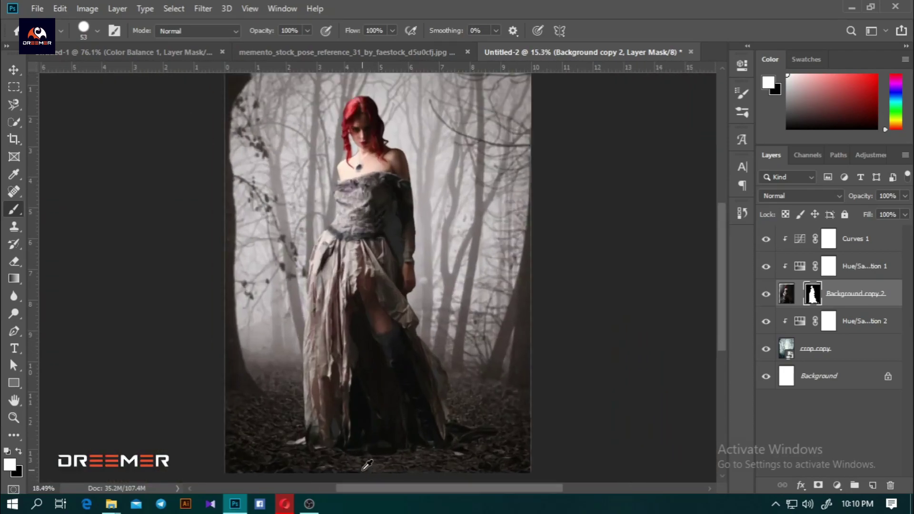
scroll(426, 325, down, 1)
scroll(427, 325, up, 3)
scroll(392, 218, up, 2)
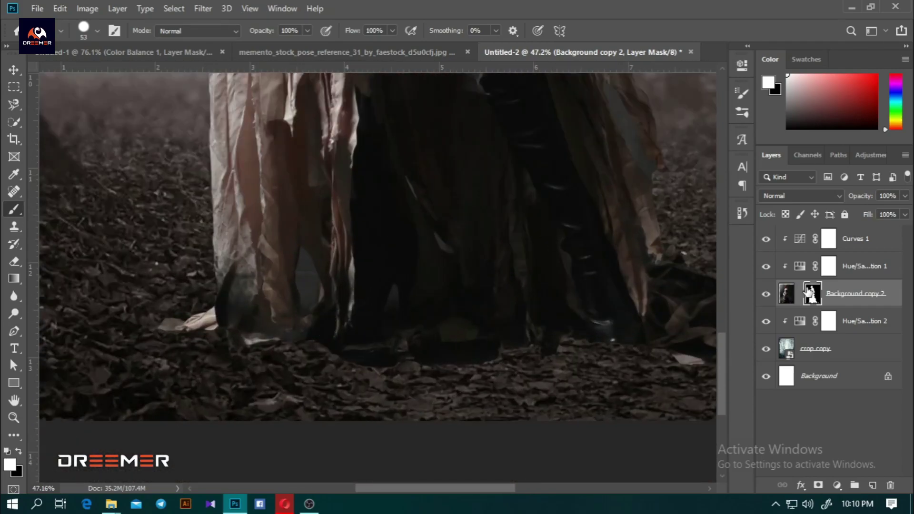
- Add a new layer above Hue/Saturation 2 and set black as the brush colour
key(v)
click(867, 320)
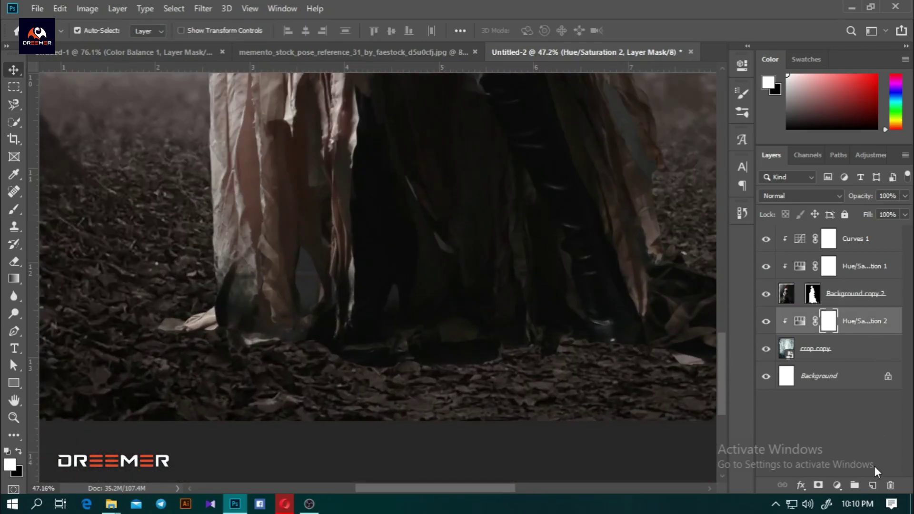
click(872, 486)
click(14, 209)
click(14, 175)
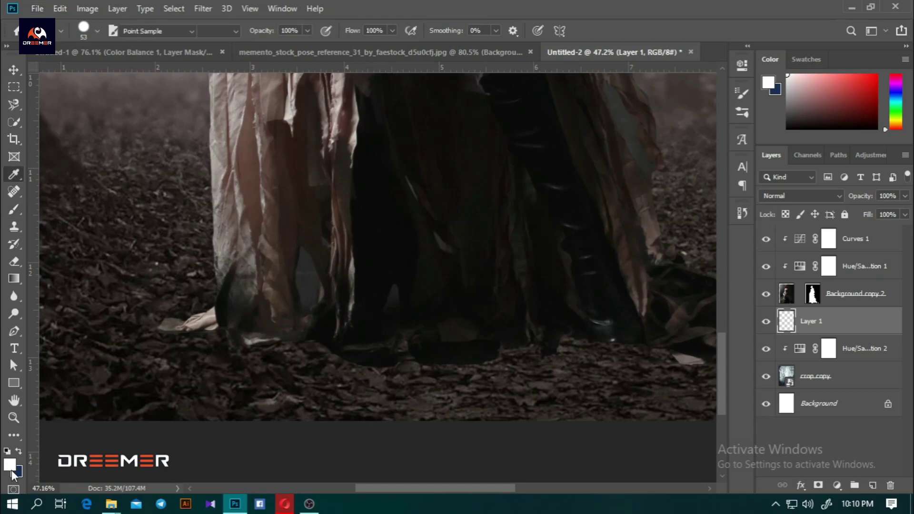
click(10, 464)
click(852, 250)
key(b)
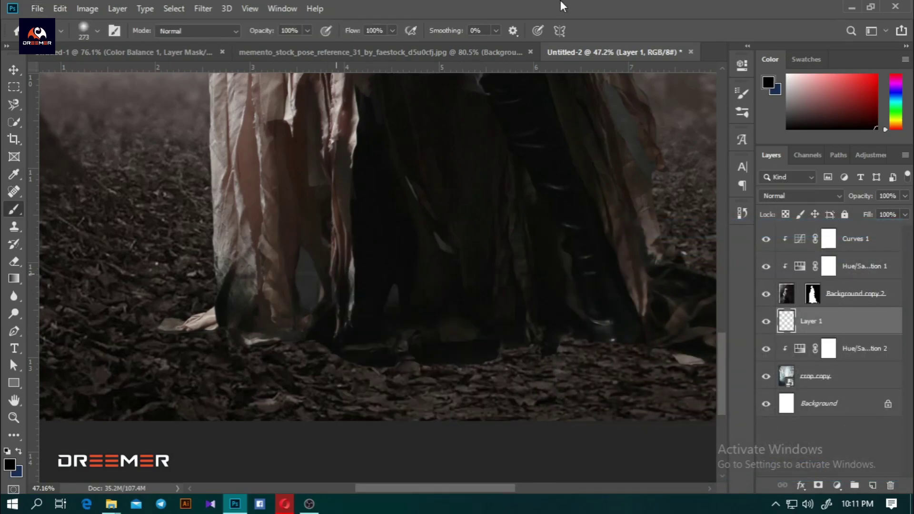
- Paint a soft black shadow on the ground along the dress hem
mouse_move(243, 333)
mouse_down()
mouse_move(171, 327)
mouse_move(365, 361)
mouse_move(487, 355)
mouse_up()
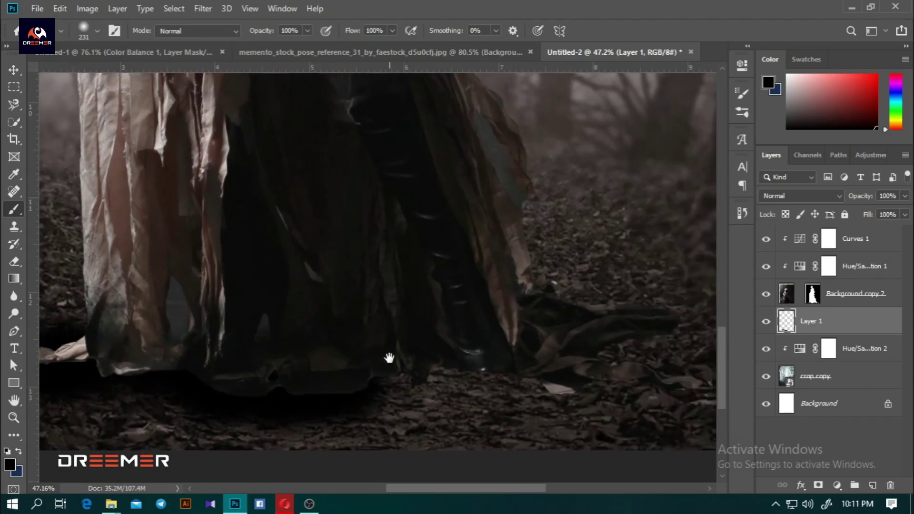
mouse_move(388, 359)
mouse_down()
mouse_move(467, 374)
mouse_move(588, 367)
mouse_move(662, 348)
mouse_up()
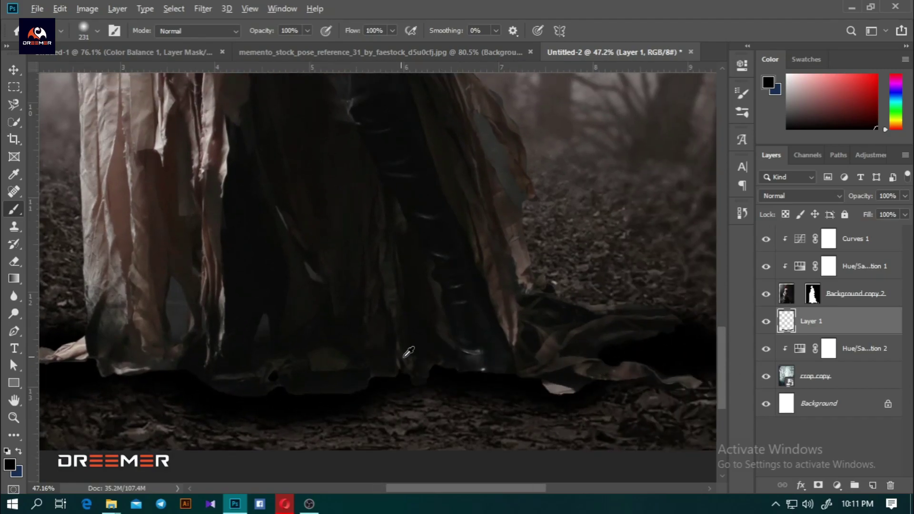
alt+scroll(404, 352, down, 5)
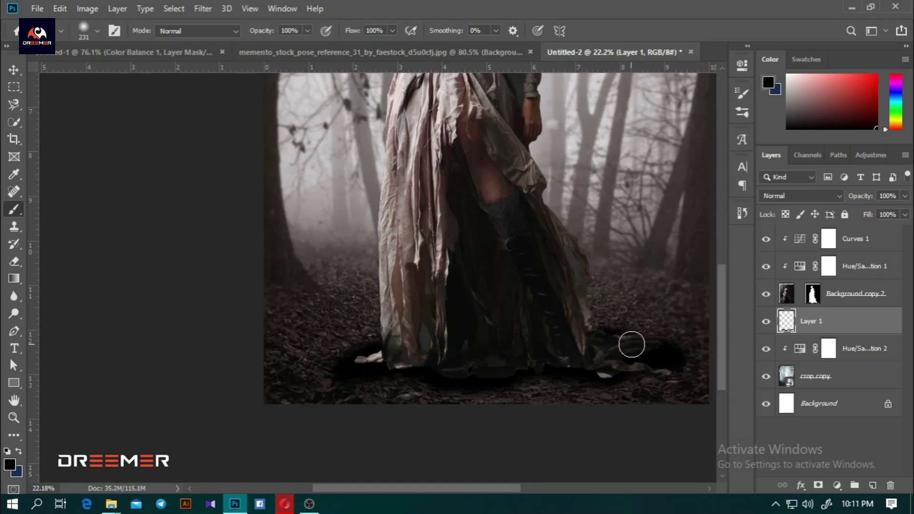
drag(534, 417, 479, 439)
click(809, 195)
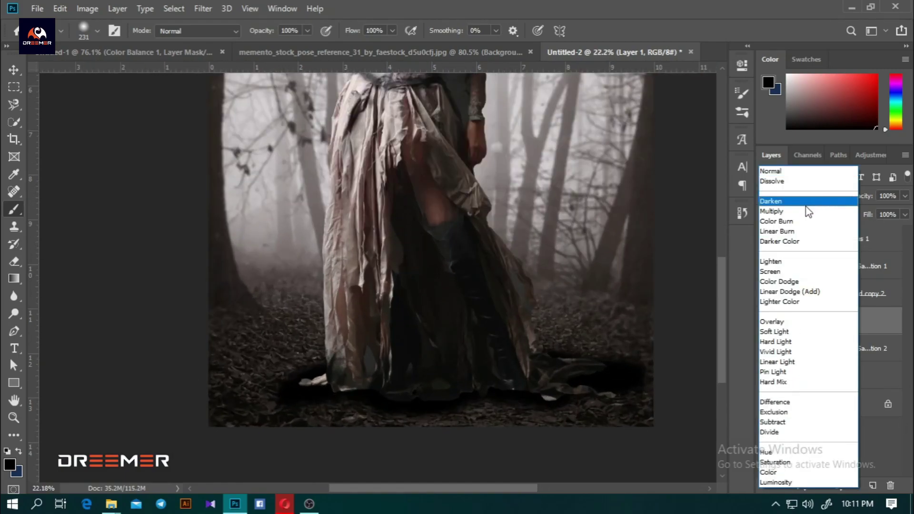
click(774, 332)
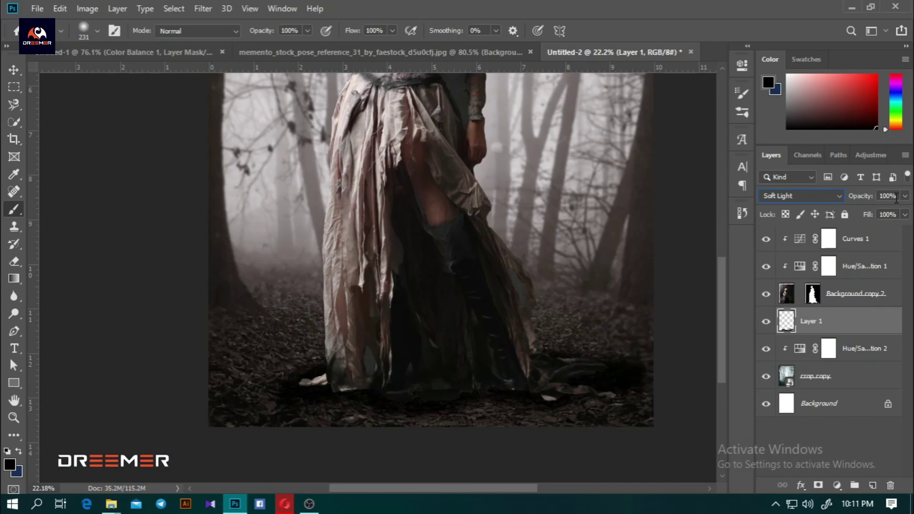
drag(904, 195, 881, 211)
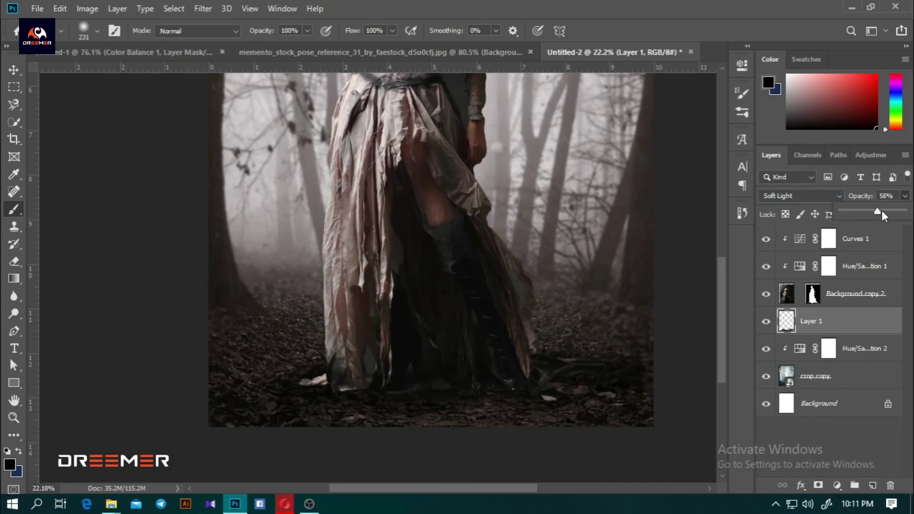
scroll(334, 310, up, 3)
key(e)
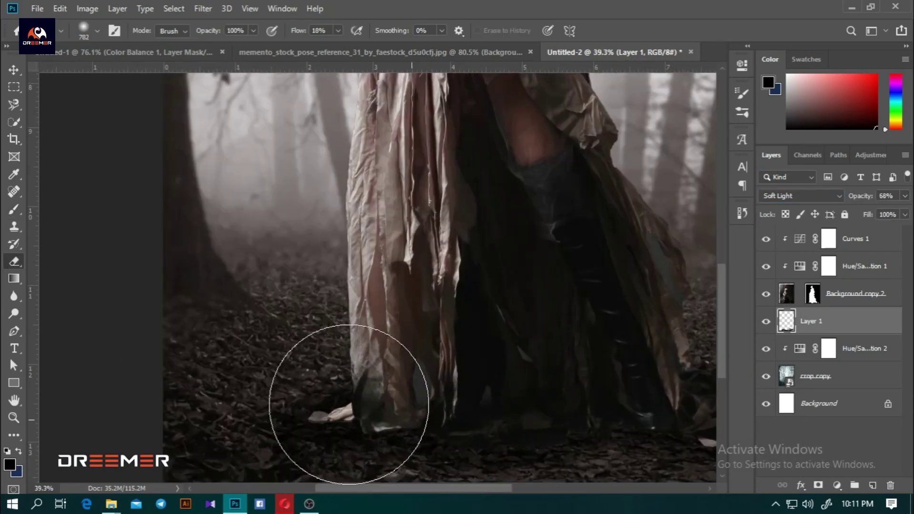
scroll(571, 309, right, 5)
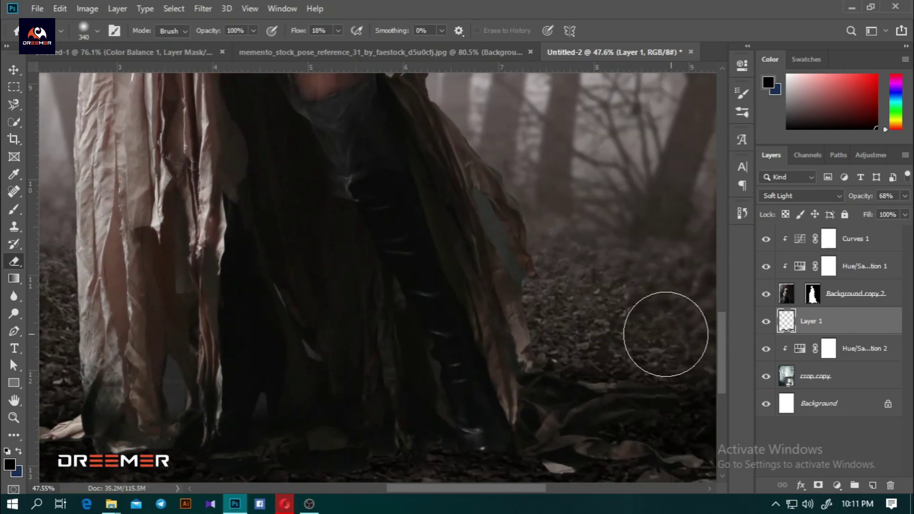
scroll(242, 317, left, 5)
scroll(286, 363, down, 2)
scroll(285, 363, down, 2)
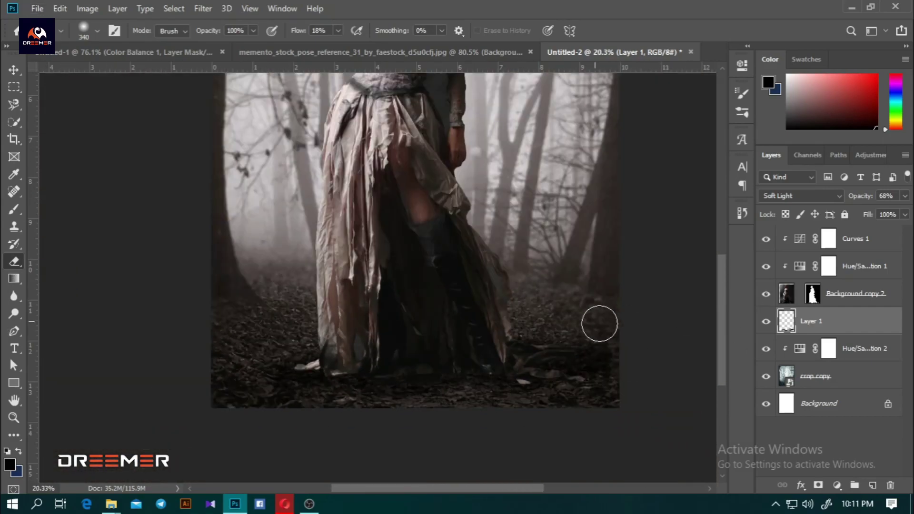
scroll(545, 410, down, 2)
scroll(357, 465, up, 1)
scroll(483, 336, down, 1)
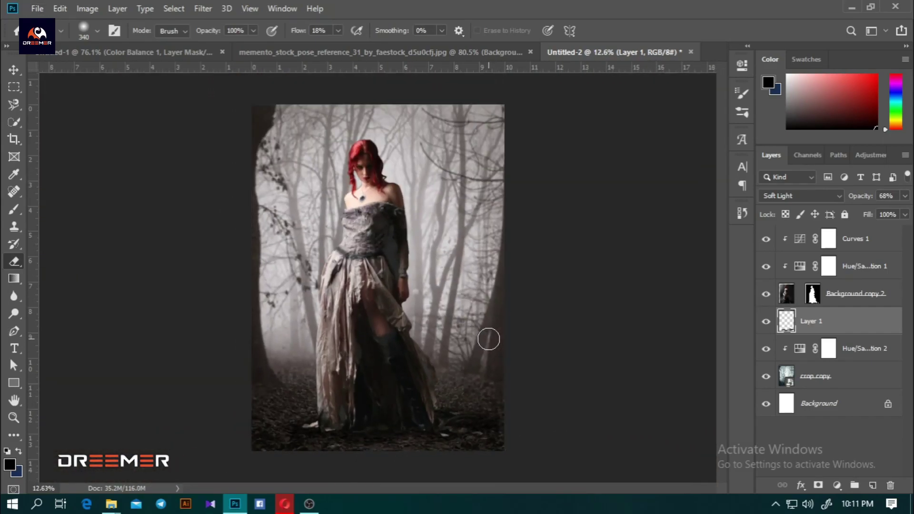
scroll(362, 357, up, 3)
scroll(361, 357, down, 2)
scroll(616, 249, down, 2)
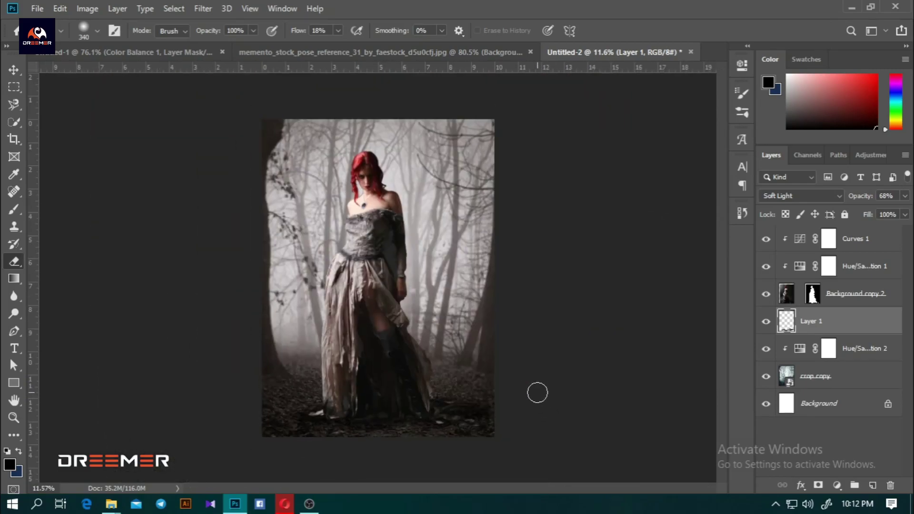
scroll(233, 285, up, 1)
click(14, 69)
scroll(495, 246, up, 3)
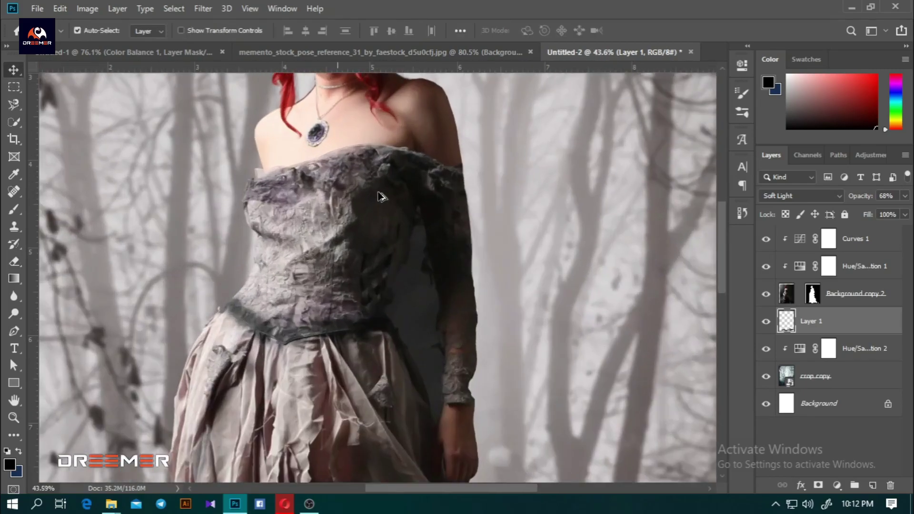
scroll(495, 246, up, 1)
scroll(495, 246, down, 3)
scroll(428, 257, up, 1)
scroll(388, 269, down, 2)
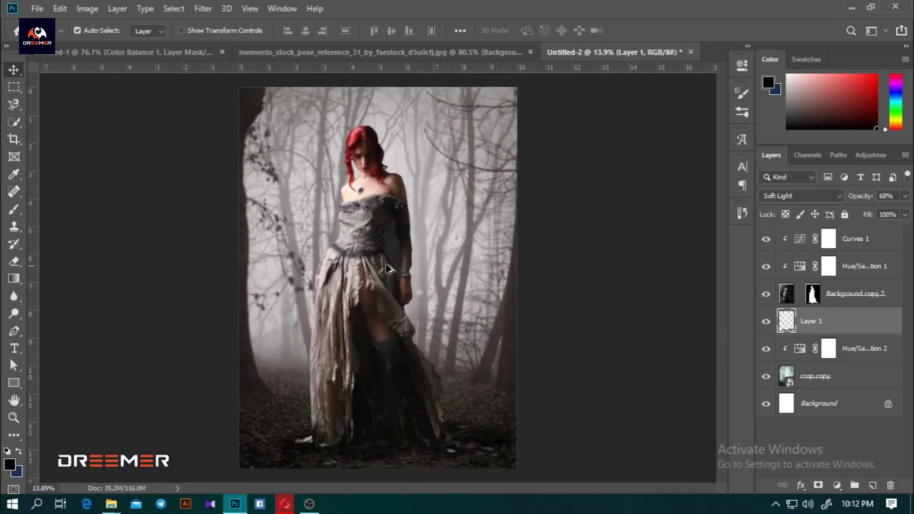
scroll(269, 468, down, 1)
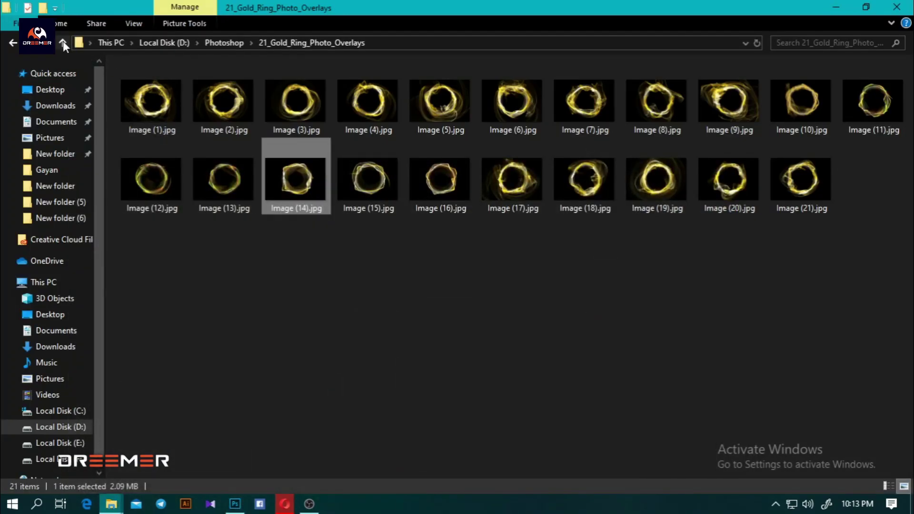
- Open the D:\Photoshop\1 Alive Light folder and drag 43.jpg into the Photoshop document
click(63, 42)
double_click(152, 100)
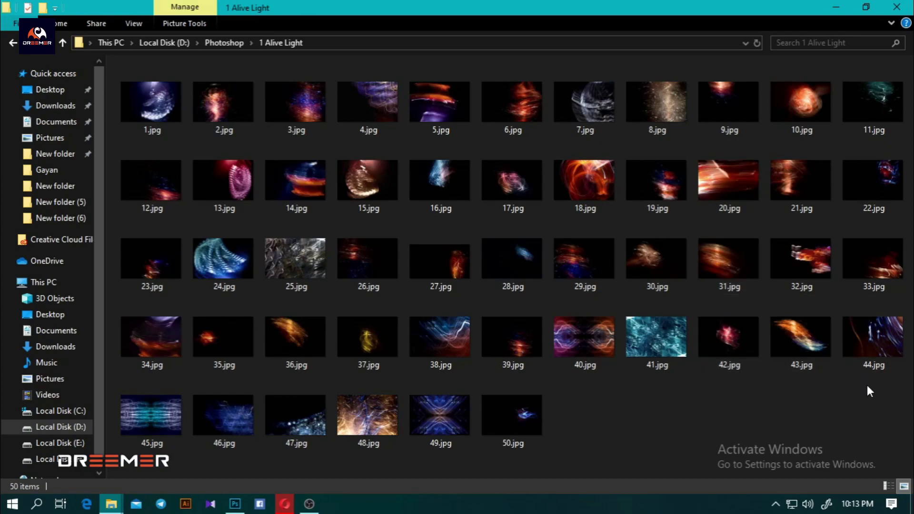
drag(800, 336, 322, 308)
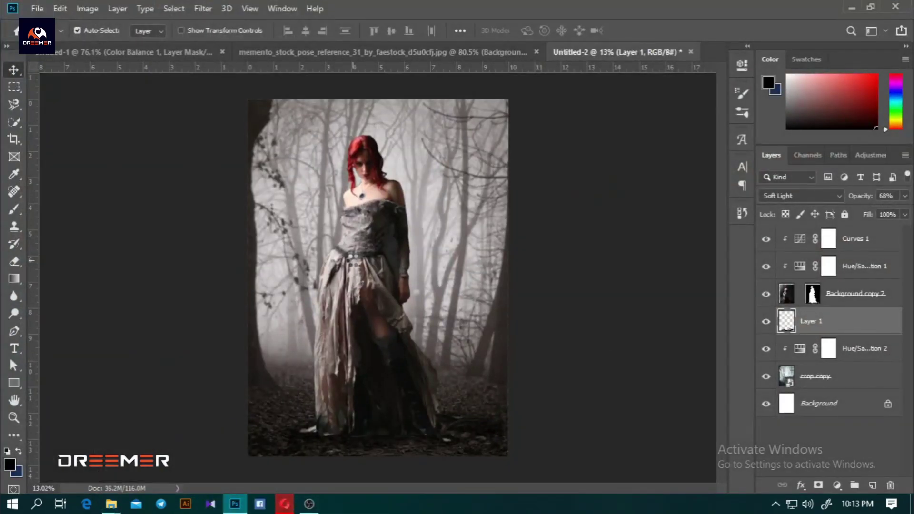
- Scale the placed fire image to about 68.89% and blend it with Screen
mouse_move(530, 194)
mouse_down()
mouse_move(551, 162)
mouse_move(573, 196)
mouse_up()
click(510, 30)
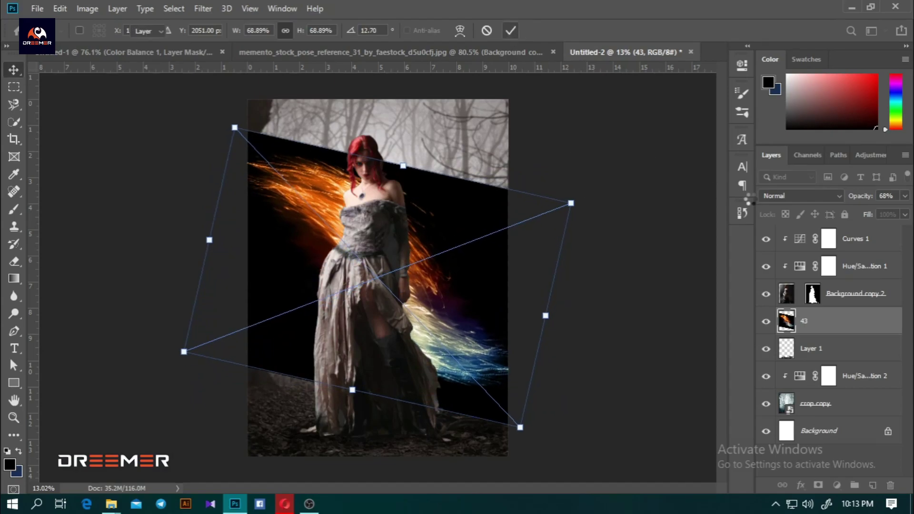
click(790, 197)
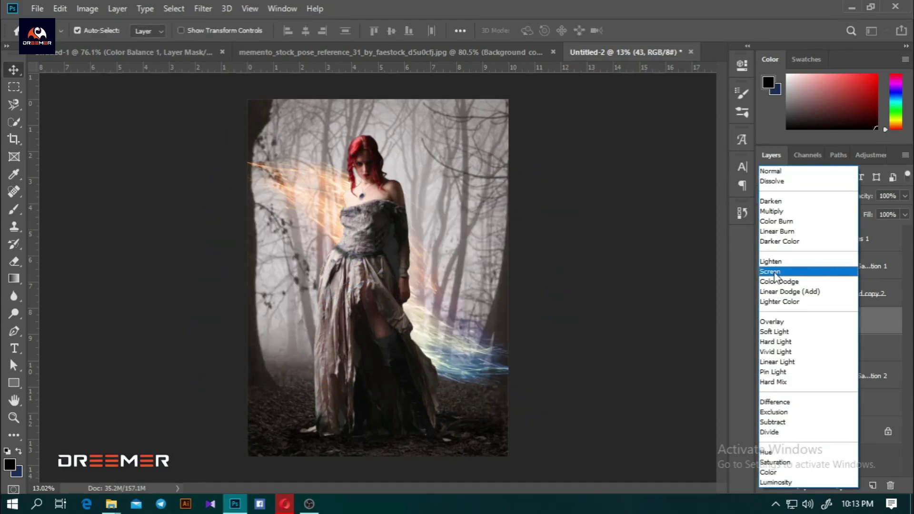
click(774, 272)
- Rotate the fire streaks about 32° behind the woman and blend with Linear Dodge (Add)
key(ctrl+t)
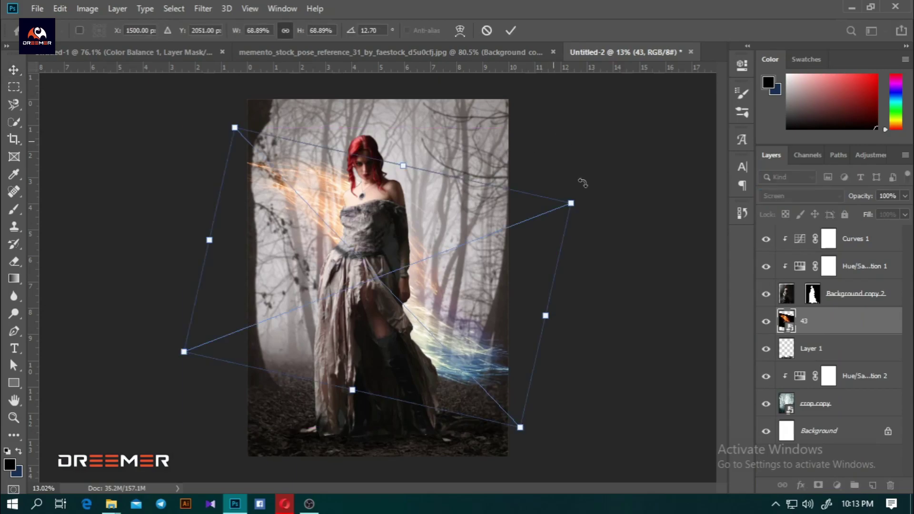
drag(583, 183, 553, 264)
drag(446, 280, 441, 273)
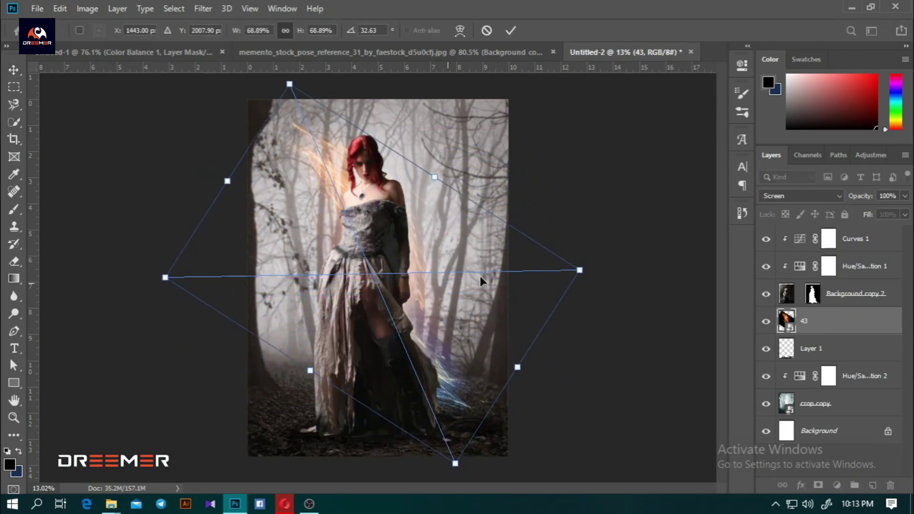
key(Return)
click(801, 195)
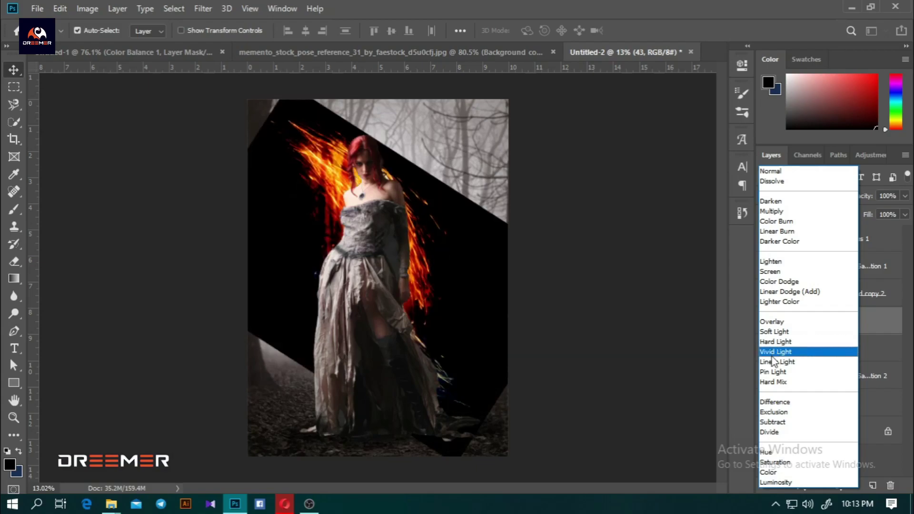
click(774, 292)
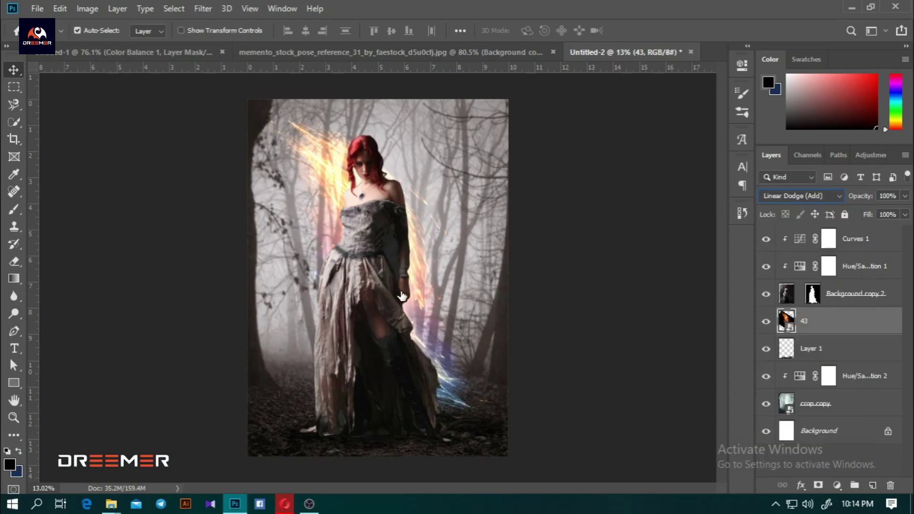
drag(425, 299, 428, 281)
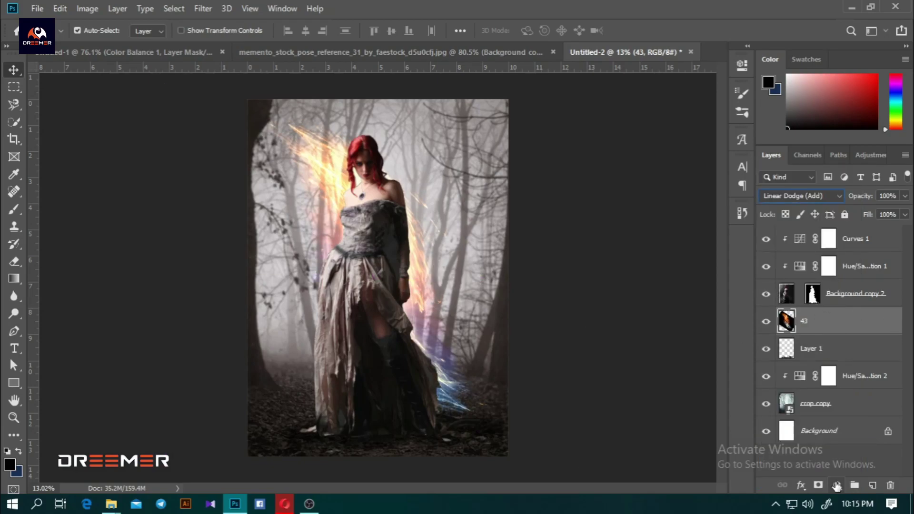
- Add a Curves adjustment with a downward-bent curve to darken the fire wings on layer 43
click(837, 486)
click(833, 310)
click(614, 230)
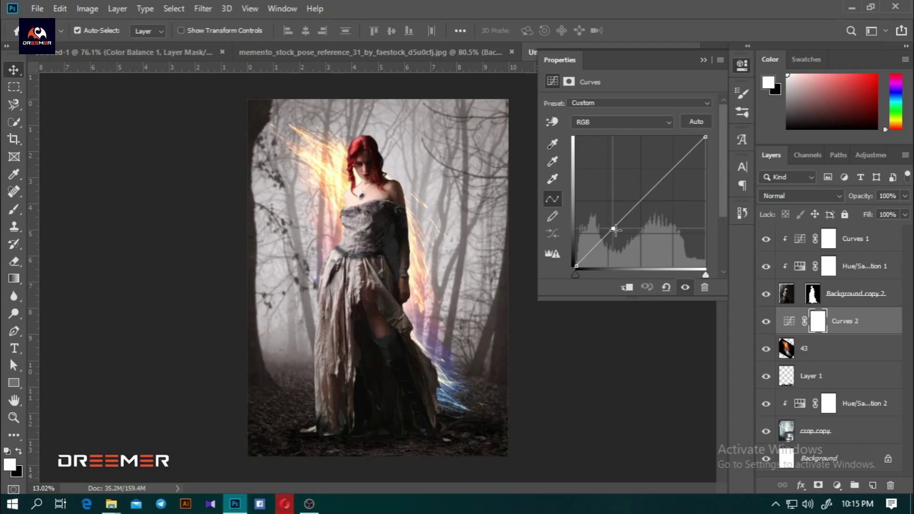
drag(614, 229, 622, 239)
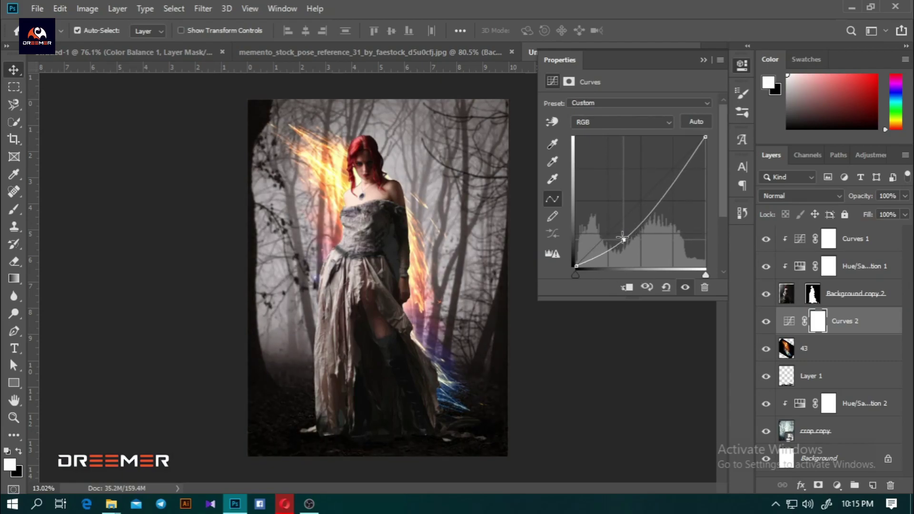
drag(677, 179, 679, 183)
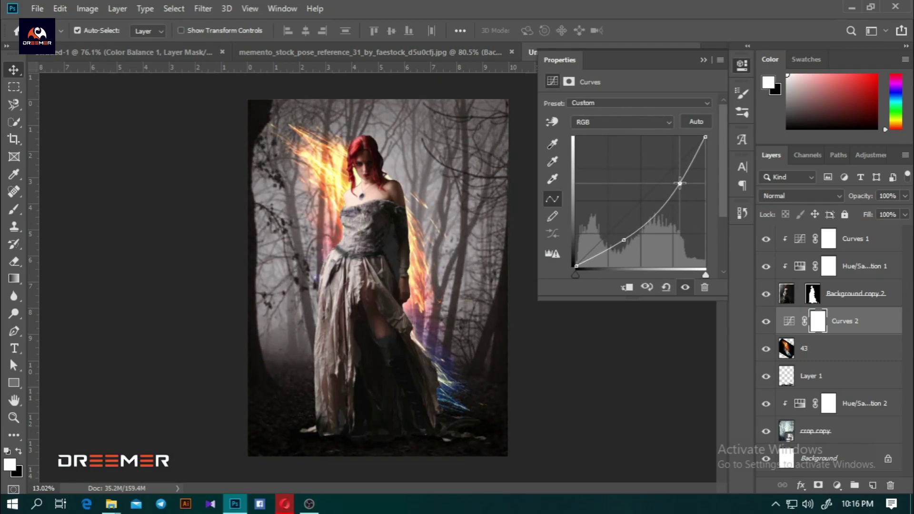
drag(619, 238, 623, 240)
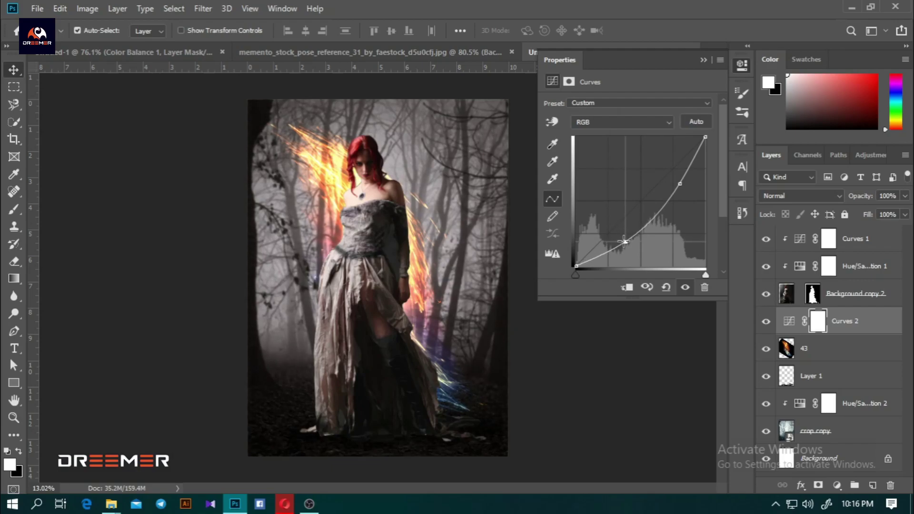
click(702, 60)
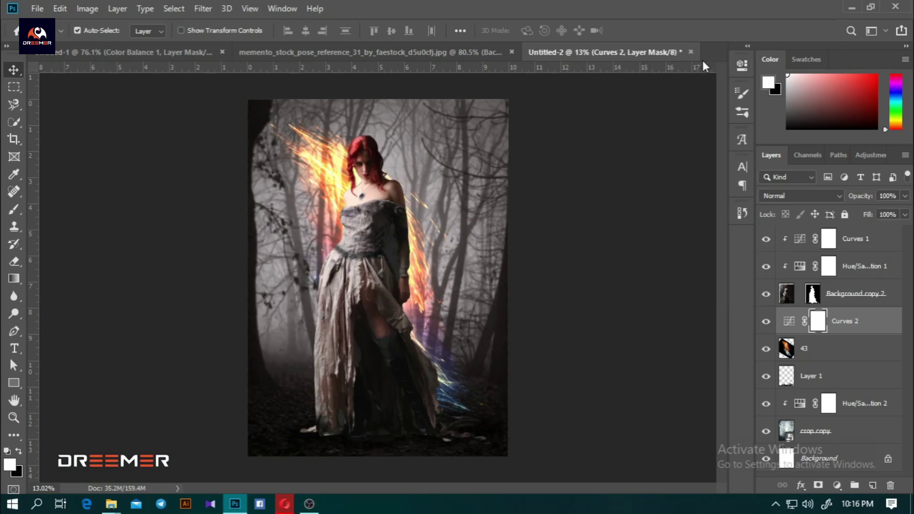
double_click(785, 322)
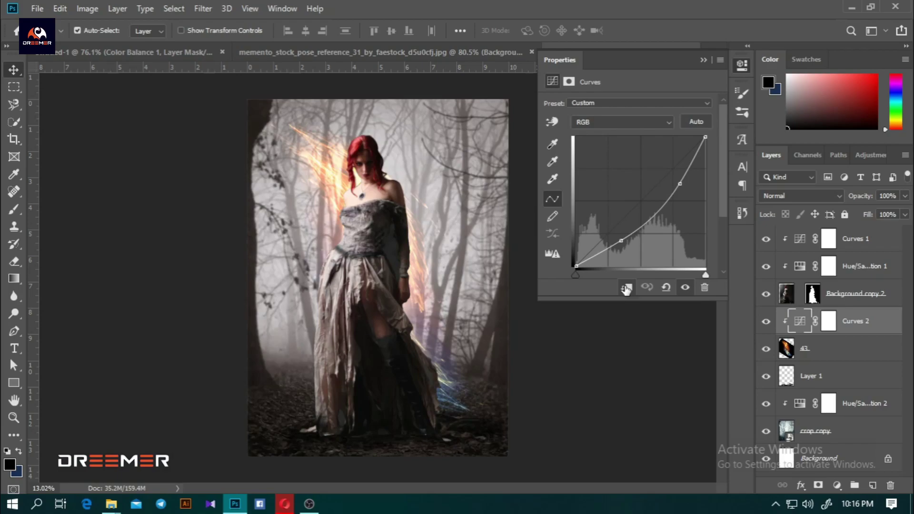
- Add a Hue/Saturation layer clipped to layer 43 with Hue -2, Saturation +48, Lightness -7
click(703, 60)
click(836, 485)
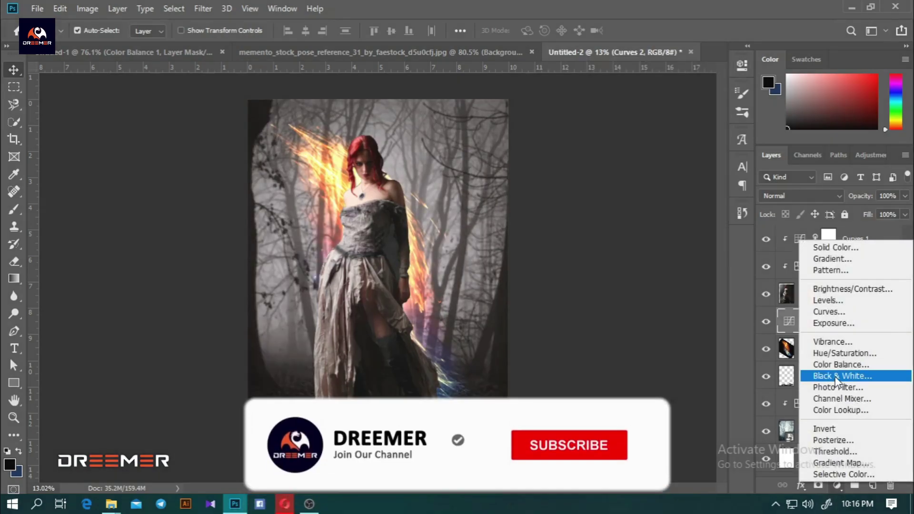
click(842, 352)
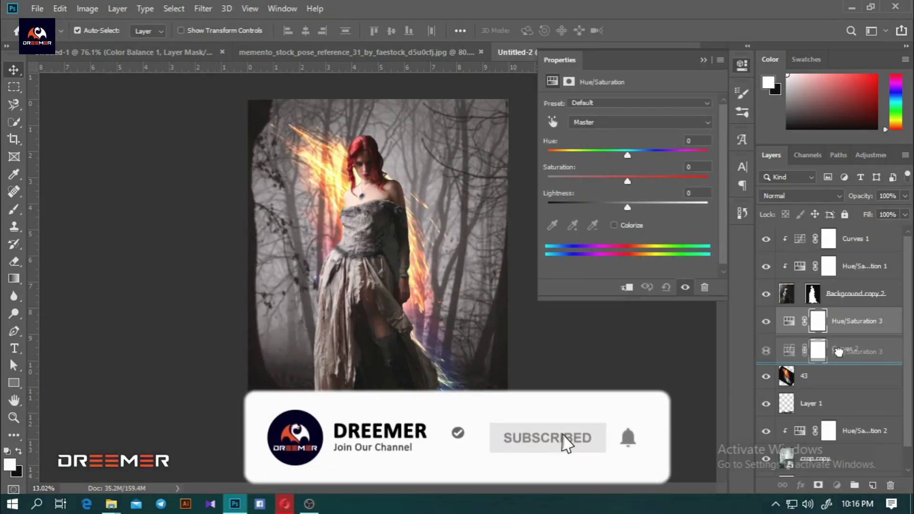
click(626, 287)
mouse_move(627, 155)
mouse_down()
mouse_move(560, 153)
mouse_move(706, 147)
mouse_move(618, 144)
mouse_up()
mouse_move(628, 207)
mouse_down()
mouse_move(596, 206)
mouse_move(633, 206)
mouse_move(585, 176)
mouse_move(689, 181)
mouse_up()
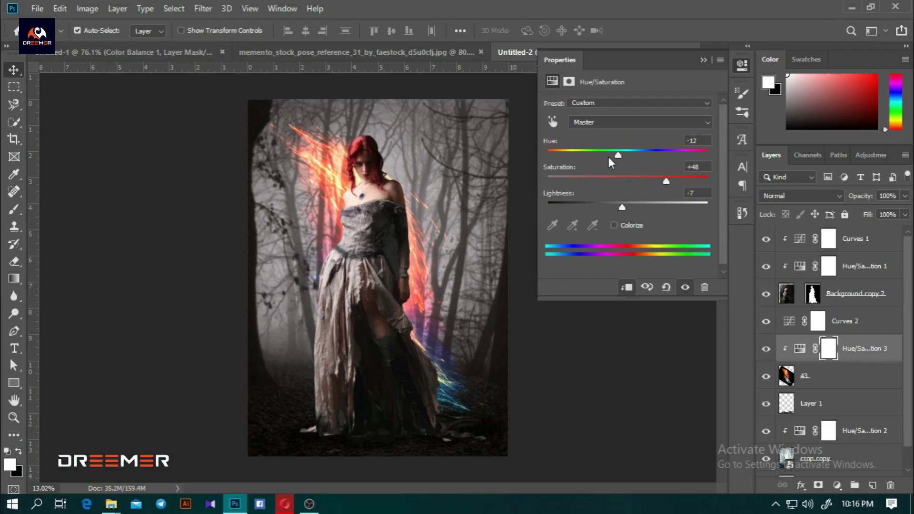
drag(617, 154, 624, 153)
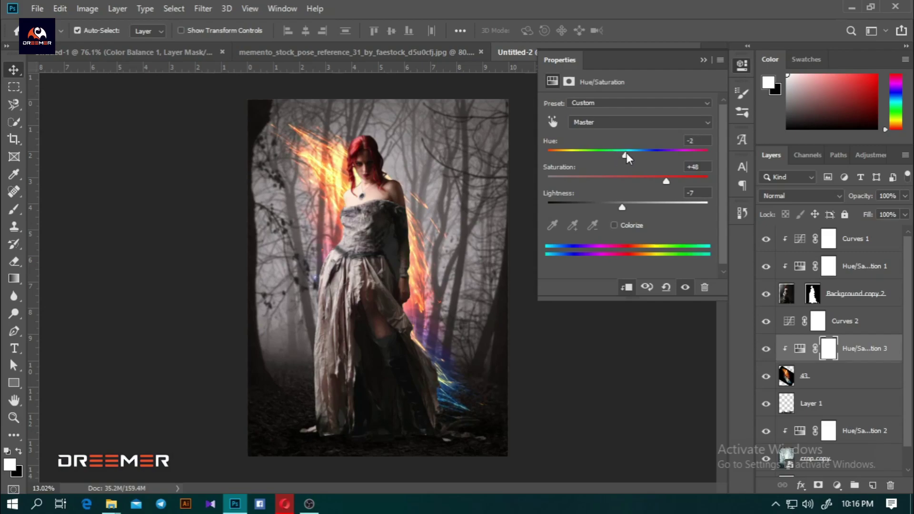
click(703, 60)
click(905, 195)
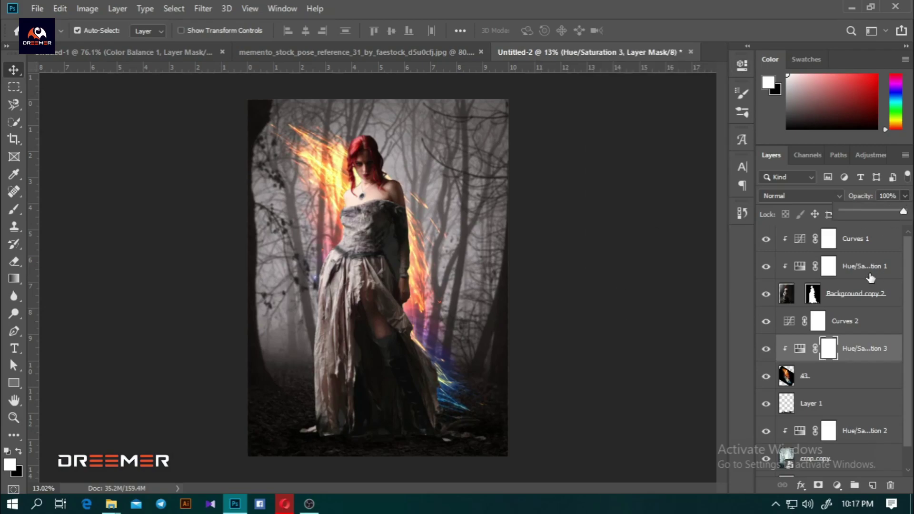
click(824, 383)
- Fade the fire wings layer to about 55% opacity and shift it slightly lower behind her
drag(897, 203, 881, 214)
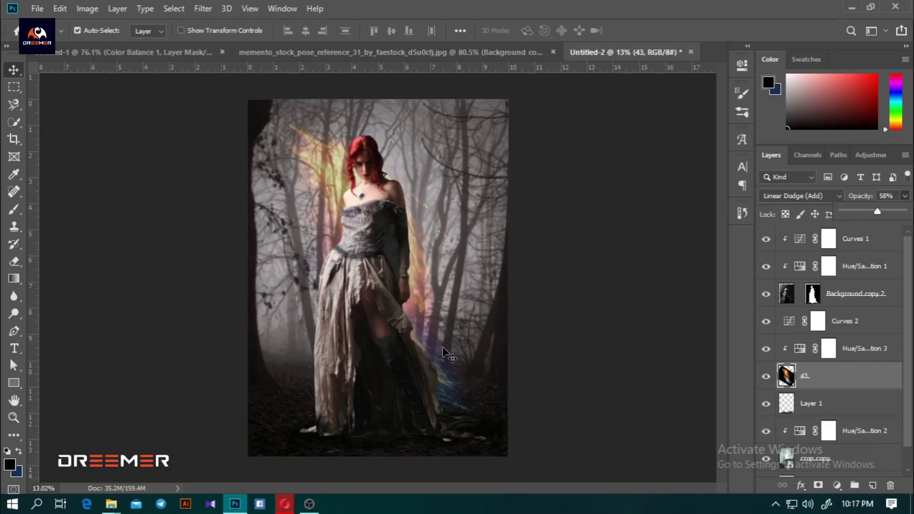
scroll(442, 355, up, 3)
scroll(419, 305, down, 2)
scroll(400, 267, down, 1)
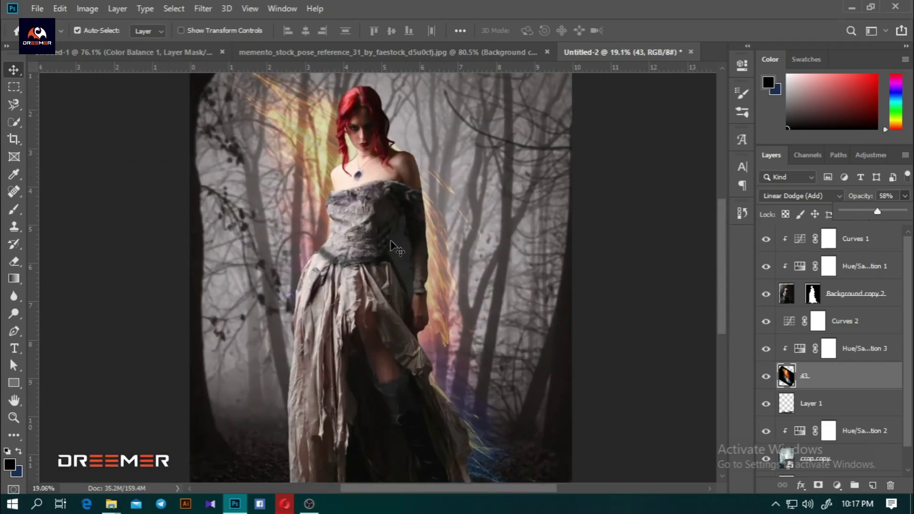
drag(395, 247, 439, 296)
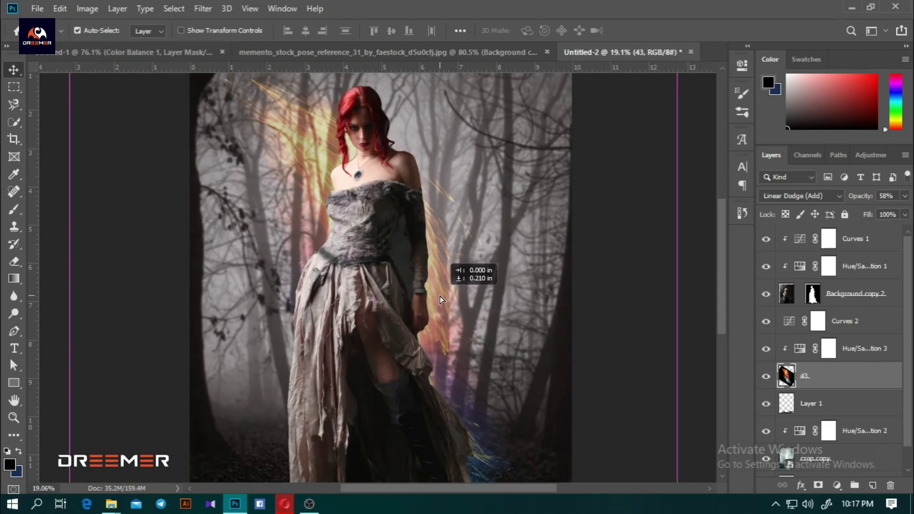
scroll(440, 296, up, 2)
scroll(447, 290, down, 1)
scroll(452, 288, up, 2)
scroll(458, 286, down, 1)
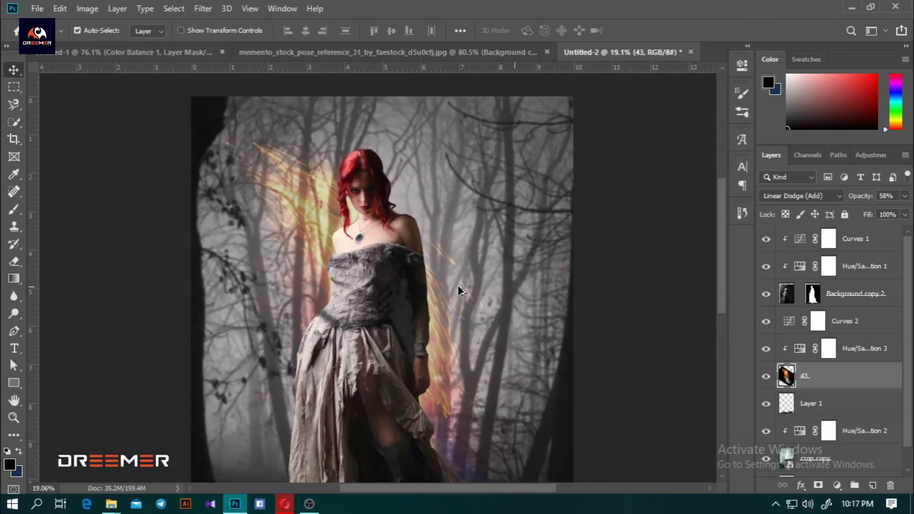
scroll(314, 228, up, 1)
- Erase the yellow fire glow left of her head, then undo that erasing
click(19, 265)
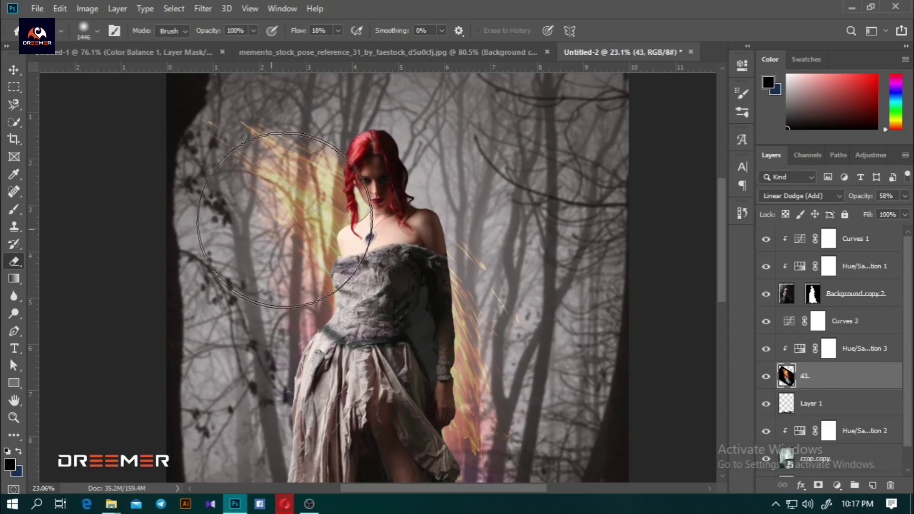
click(338, 31)
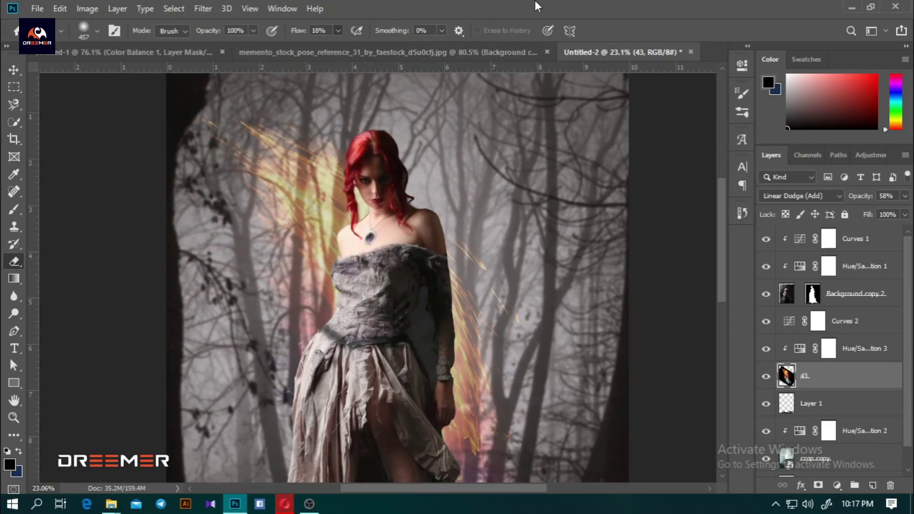
drag(267, 147, 316, 313)
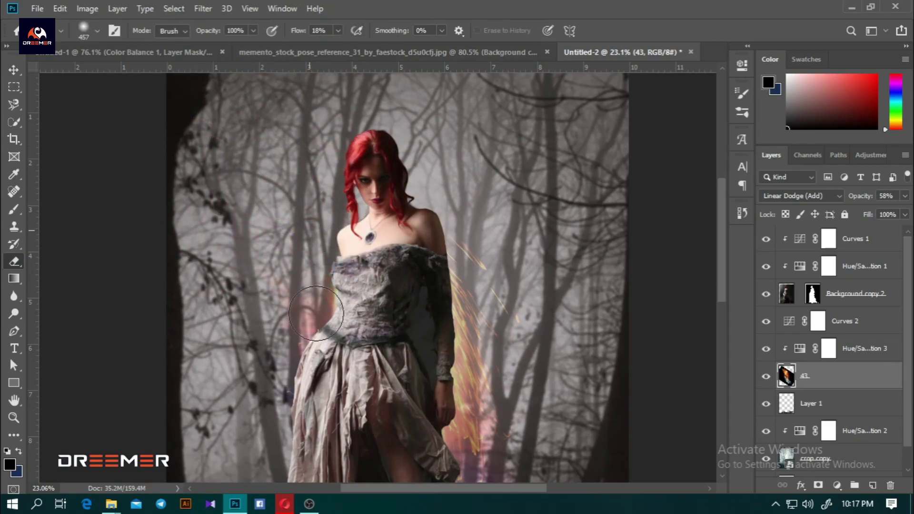
alt+scroll(417, 374, down, 3)
alt+scroll(417, 373, up, 1)
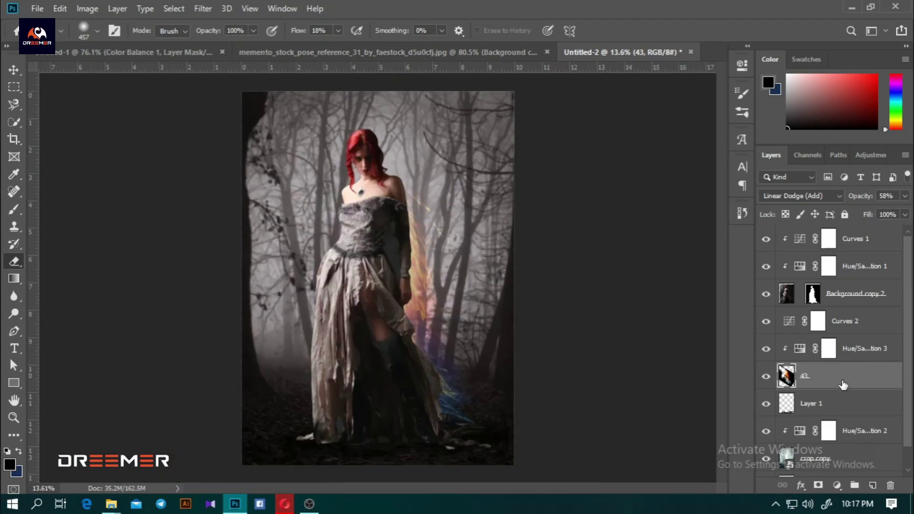
key(ctrl+z)
alt+scroll(632, 367, down, 1)
alt+scroll(632, 367, up, 1)
- Make the Background copy 2 layer active with the Move tool
key(v)
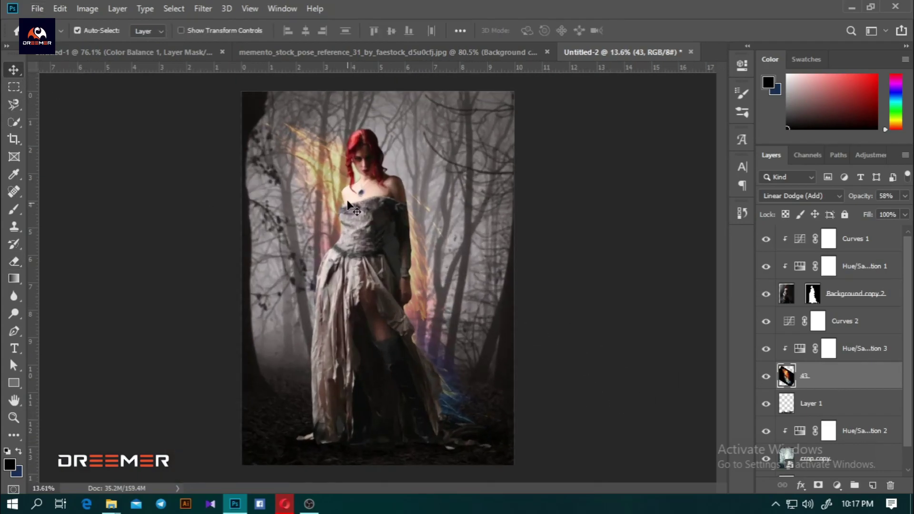
click(348, 204)
alt+scroll(362, 181, up, 3)
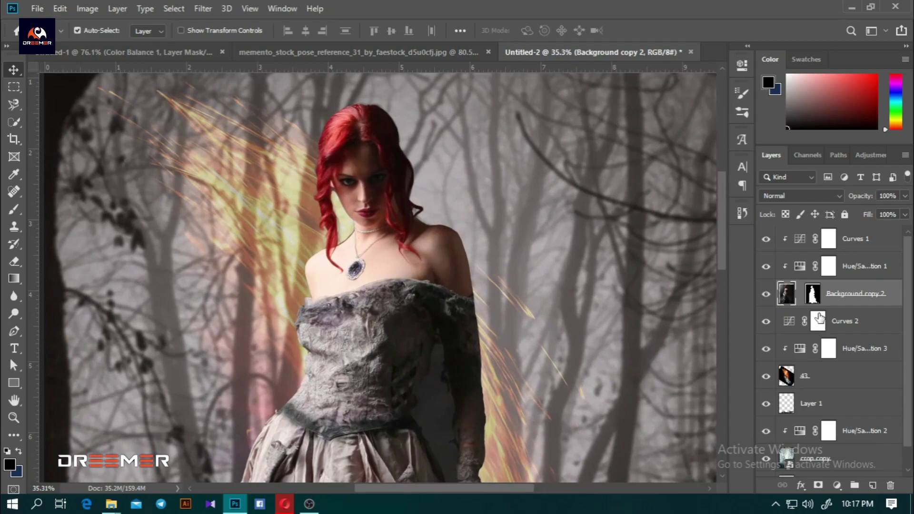
click(836, 484)
- Create an empty layer clipped to the woman and pick a smaller fbrushes_beat_em_up_08 brush
click(873, 485)
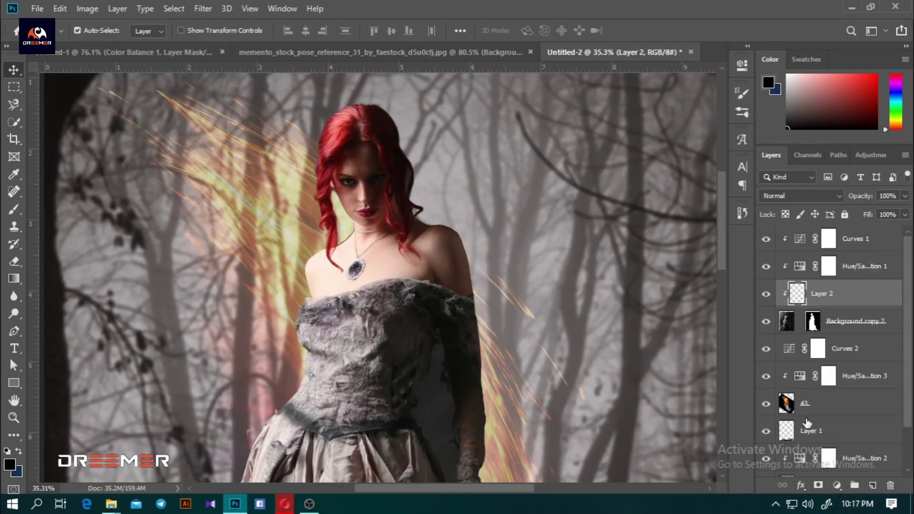
click(11, 205)
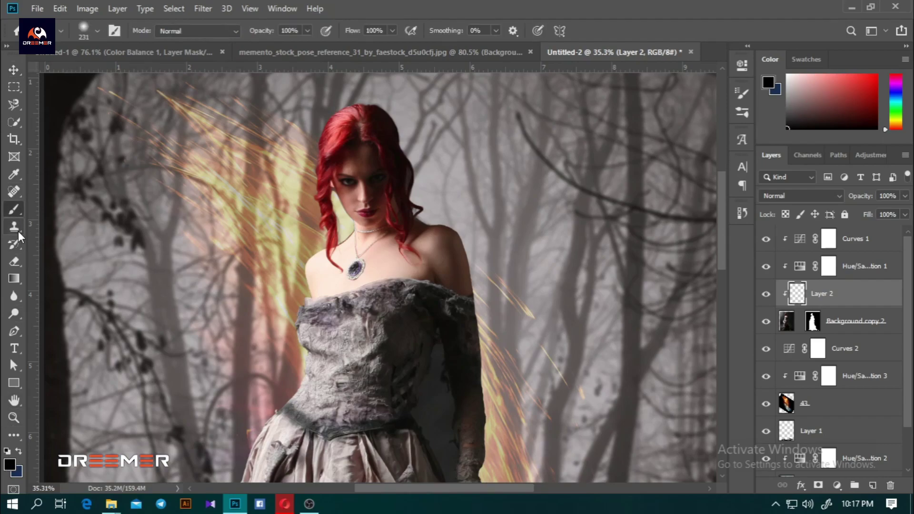
click(97, 30)
drag(163, 164, 164, 215)
click(152, 194)
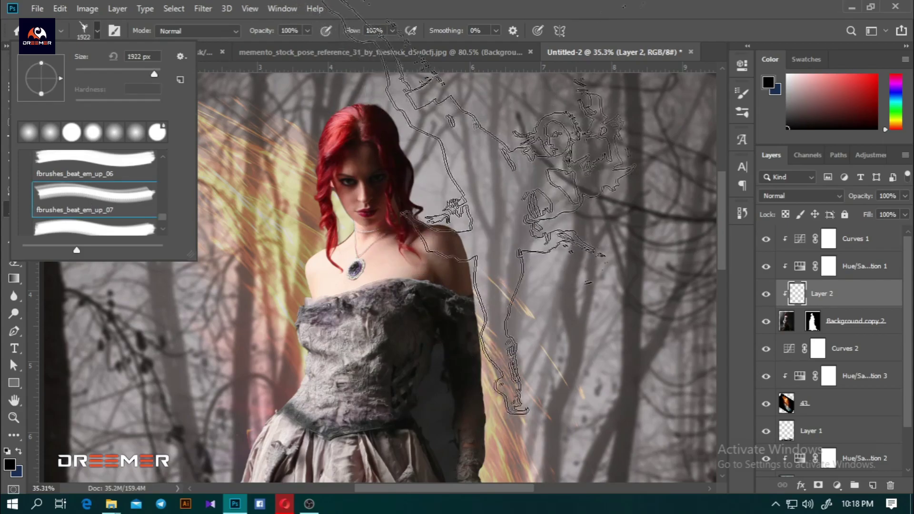
click(128, 229)
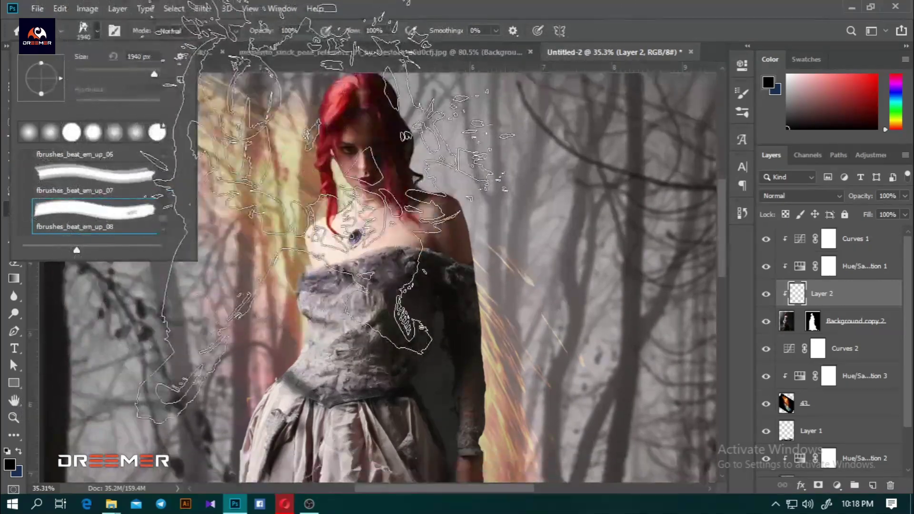
drag(389, 218, 315, 211)
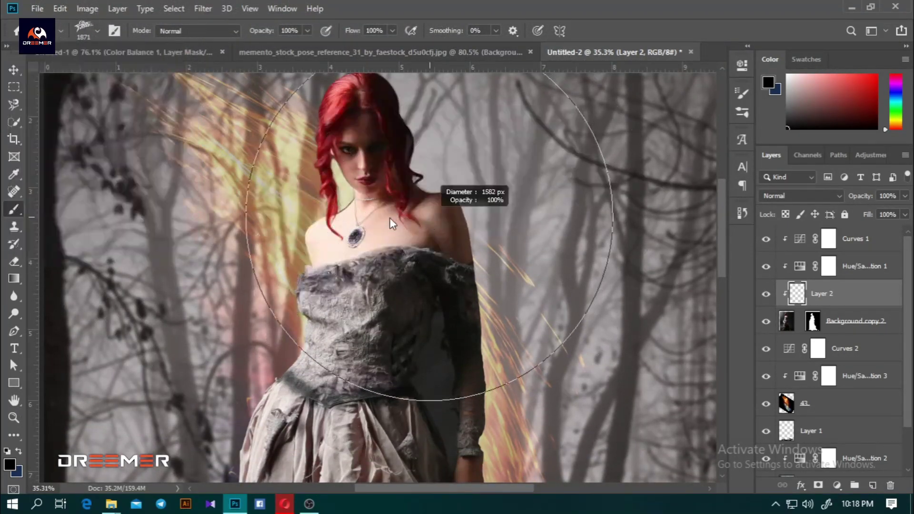
- Set the foreground colour to yellow and reduce the brush size to 25
click(10, 464)
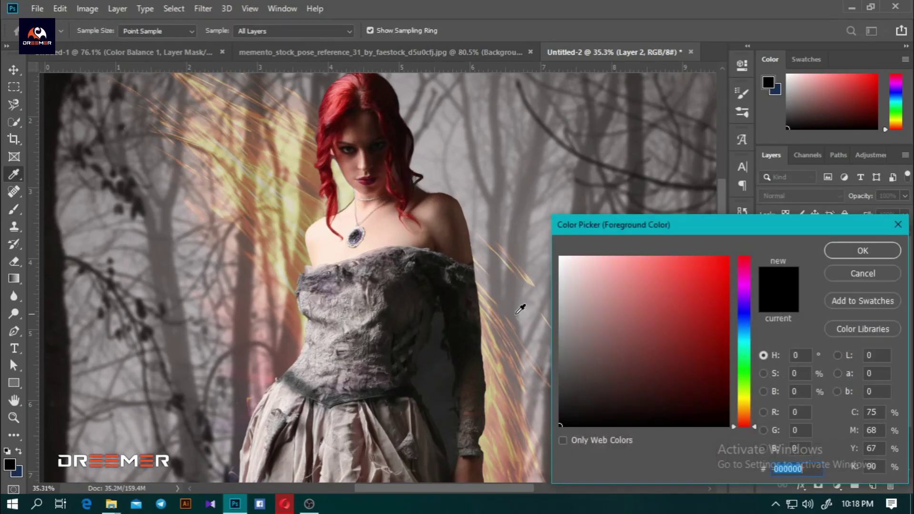
click(680, 266)
click(497, 218)
click(699, 263)
click(863, 251)
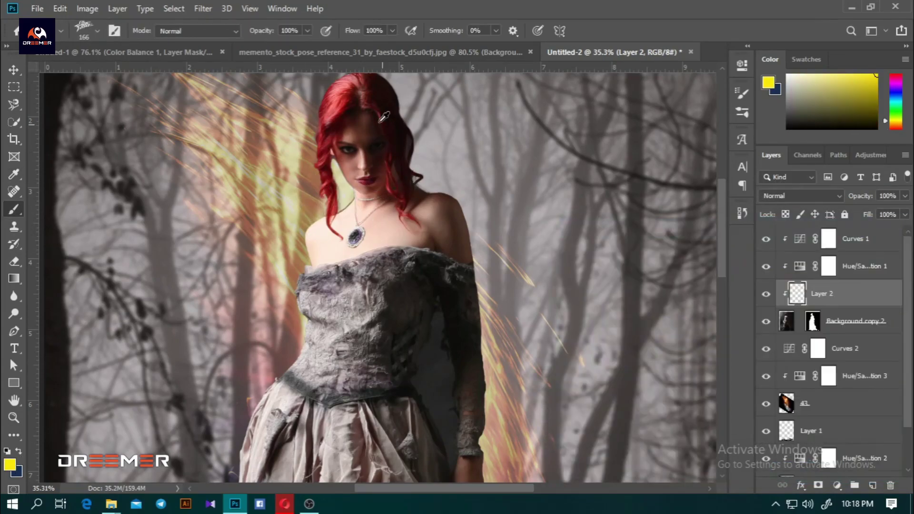
scroll(334, 131, up, 2)
key(bracketleft)
key(bracketleft)
key(bracketleft)
scroll(295, 259, up, 5)
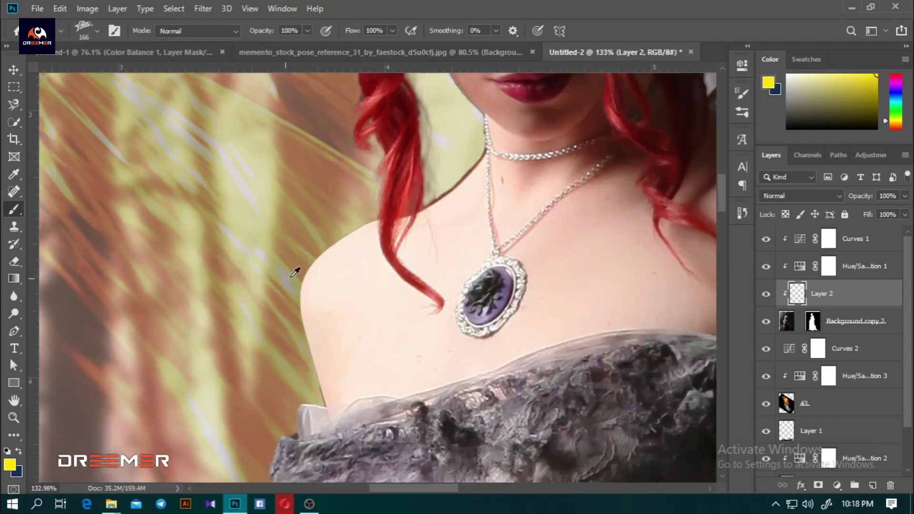
scroll(352, 230, down, 4)
scroll(352, 230, down, 5)
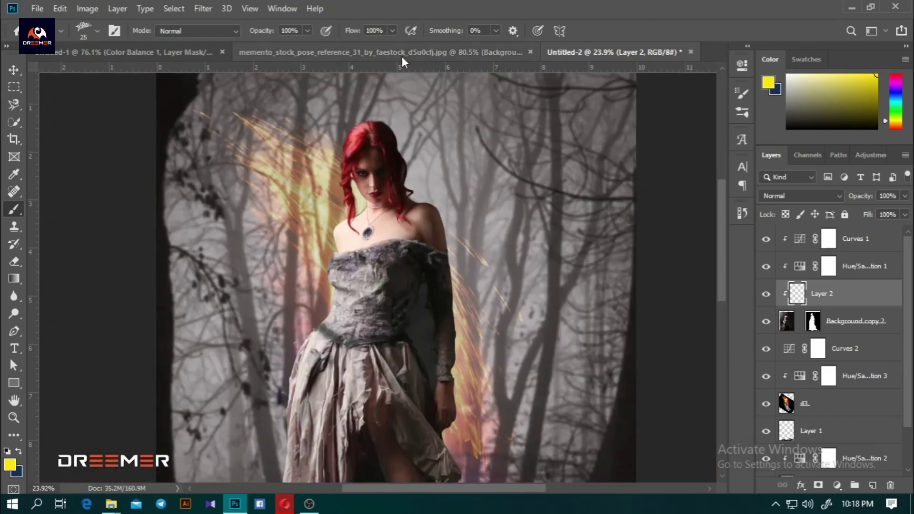
- Change the foreground colour to orange ff7800
click(10, 464)
click(744, 413)
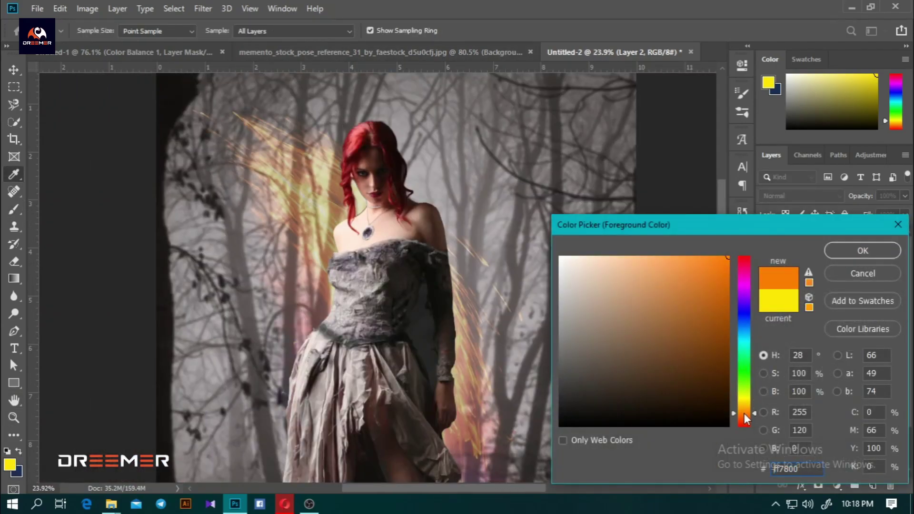
drag(744, 413, 744, 421)
key(Return)
scroll(412, 190, up, 7)
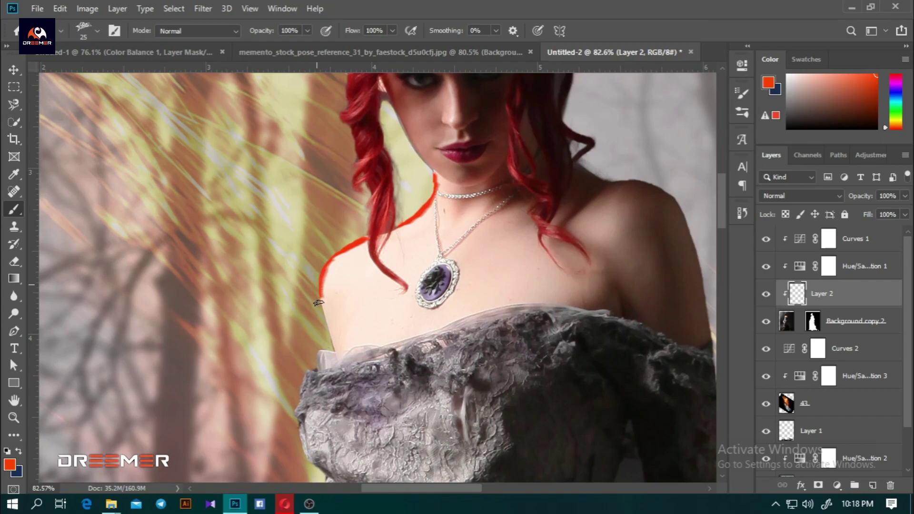
- Set the orange rim-light Layer 2 to Color Dodge blending
scroll(332, 339, up, 3)
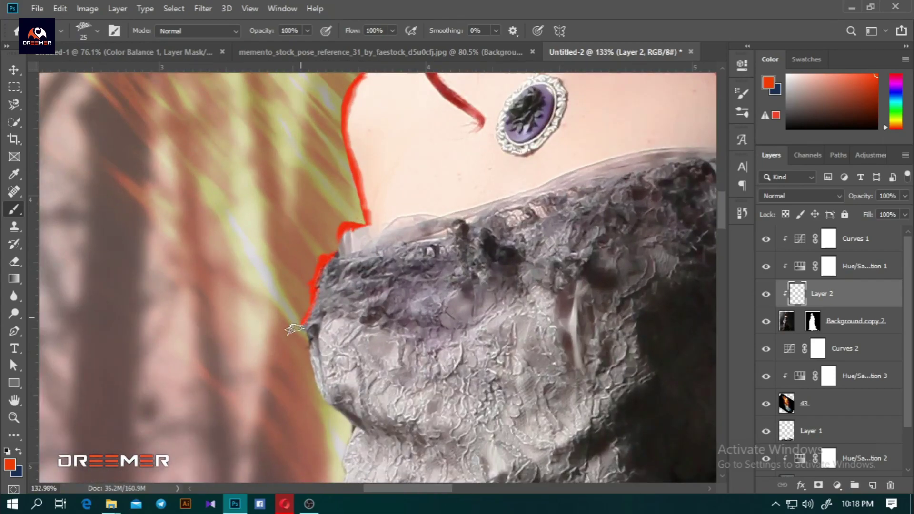
scroll(292, 328, down, 5)
click(802, 196)
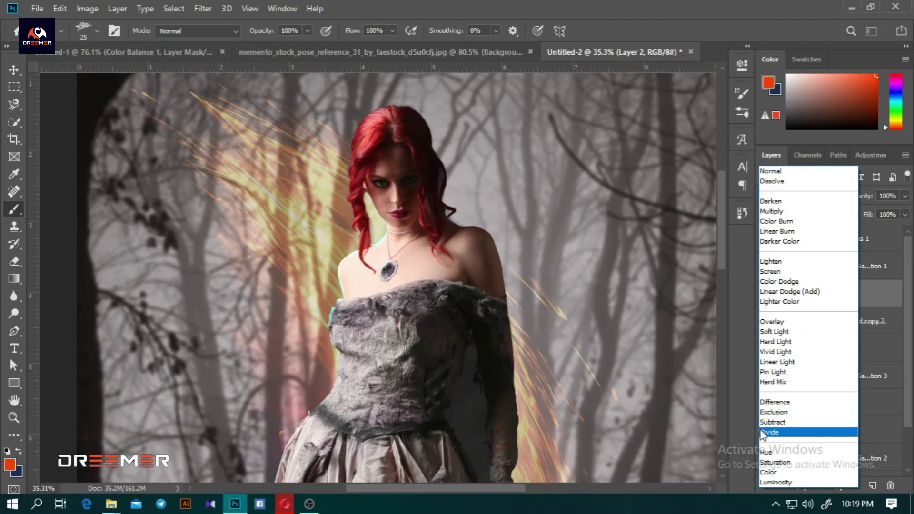
key(Up)
key(Up)
key(Up)
key(Up)
key(Up)
key(Up)
key(Up)
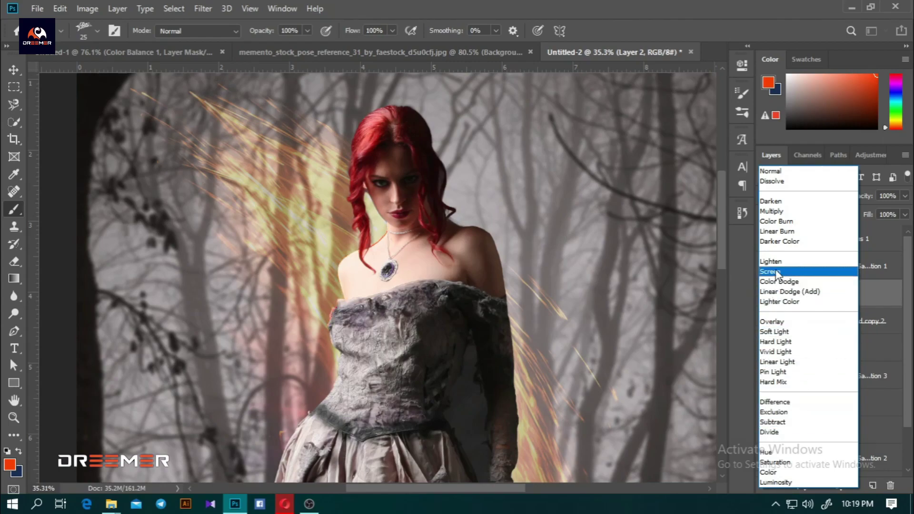
key(Up)
key(Return)
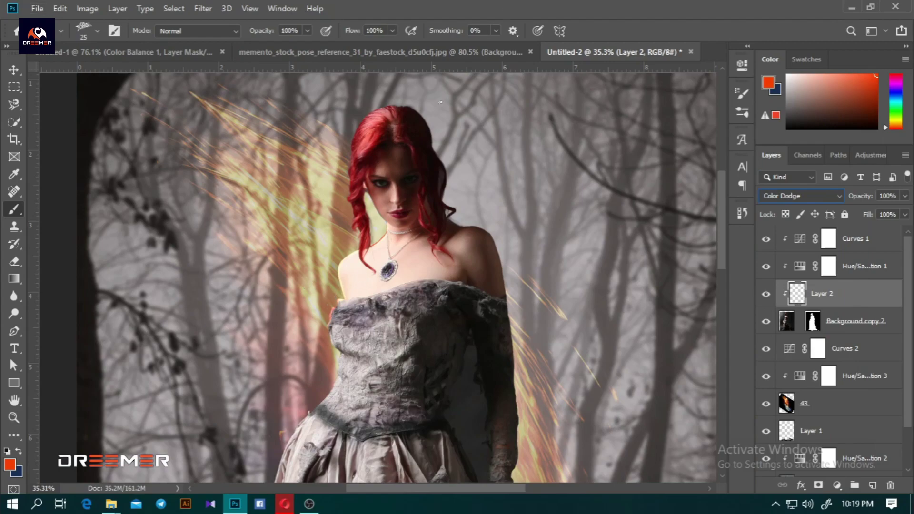
- Switch to the Soft Round brush with 0% hardness and enlarge it to 45
scroll(373, 285, up, 2)
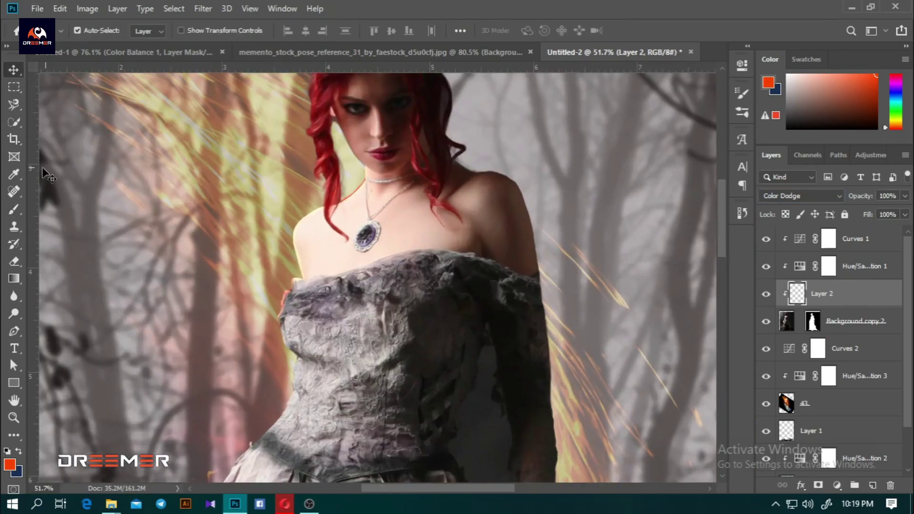
scroll(373, 285, up, 3)
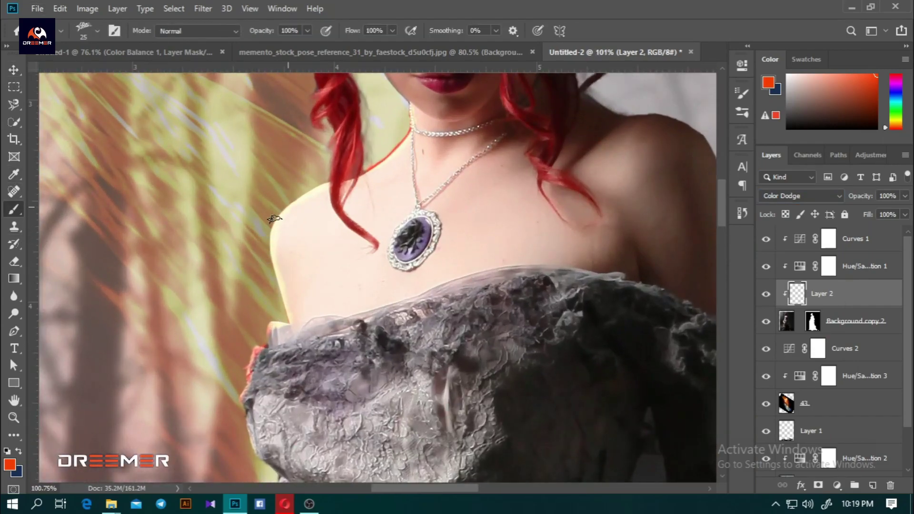
right_click(352, 194)
double_click(431, 346)
right_click(373, 210)
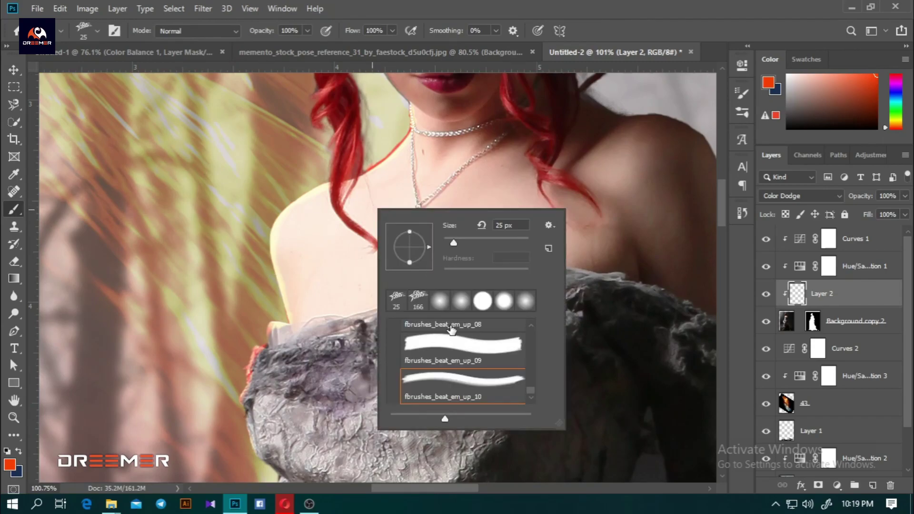
scroll(452, 331, up, 5)
scroll(486, 359, up, 5)
double_click(463, 351)
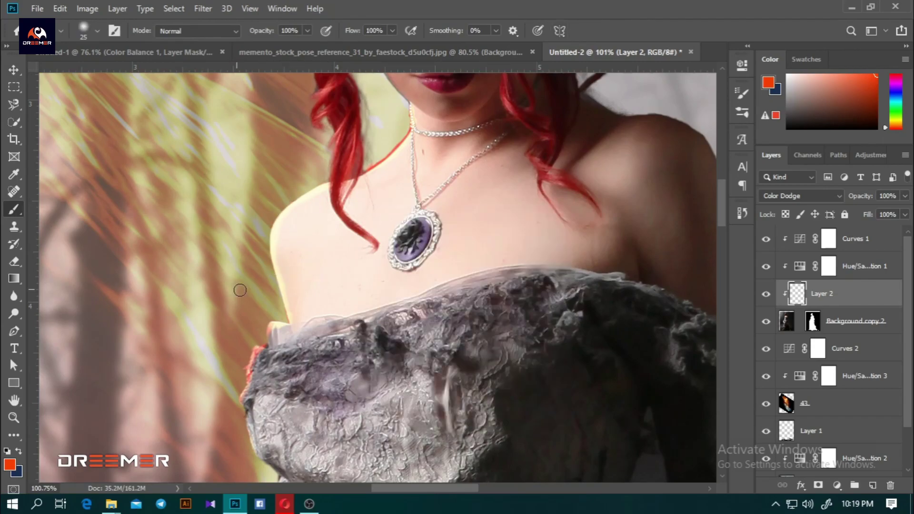
right_click(330, 219)
click(378, 183)
right_click(306, 219)
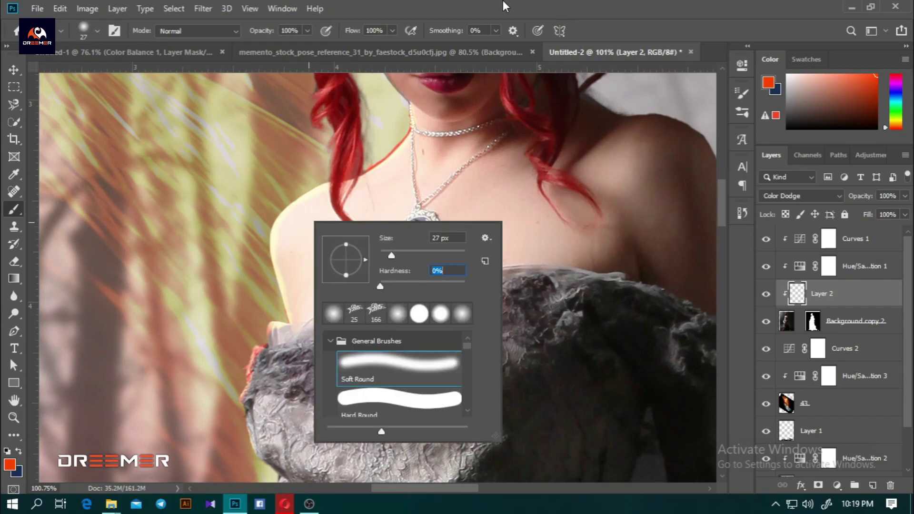
key(Return)
- Bring the bodice edge, waist and skirt into view and enlarge the brush to 80
drag(281, 281, 344, 142)
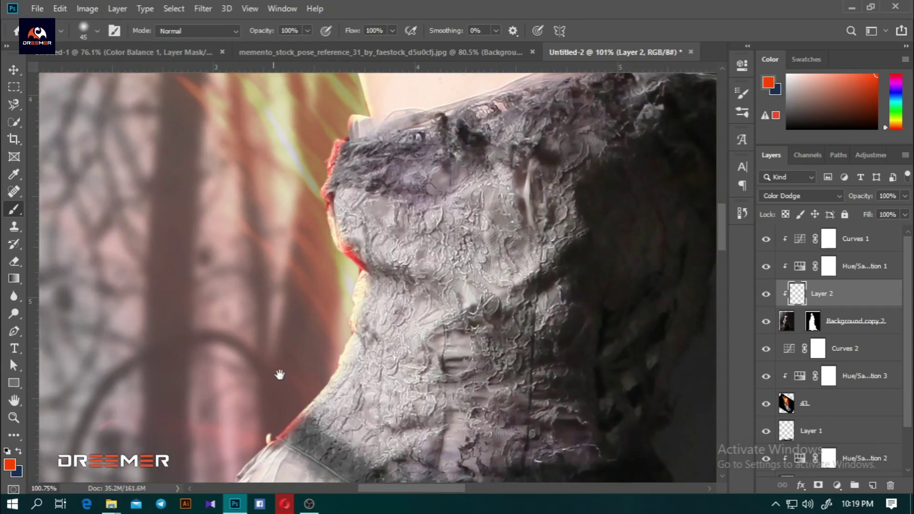
drag(279, 374, 386, 103)
scroll(307, 270, down, 3)
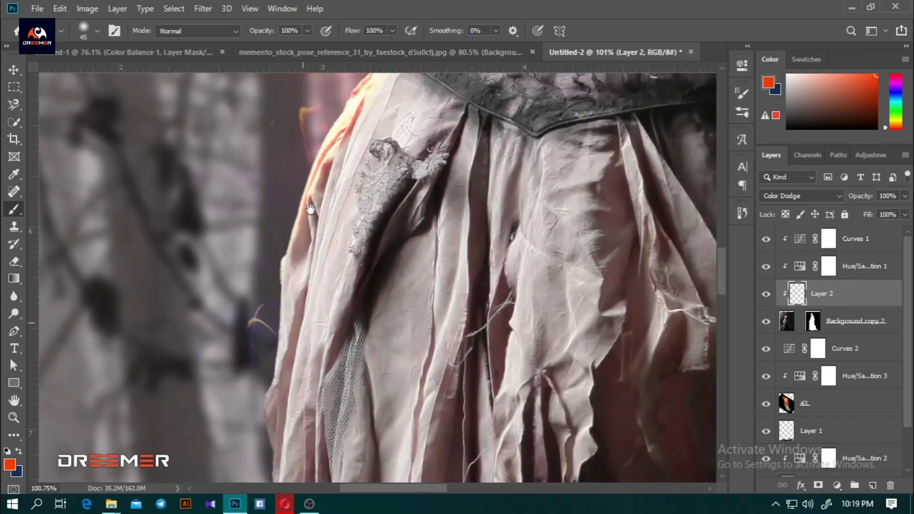
scroll(381, 248, down, 3)
scroll(452, 238, down, 3)
scroll(495, 228, down, 1)
scroll(494, 228, up, 2)
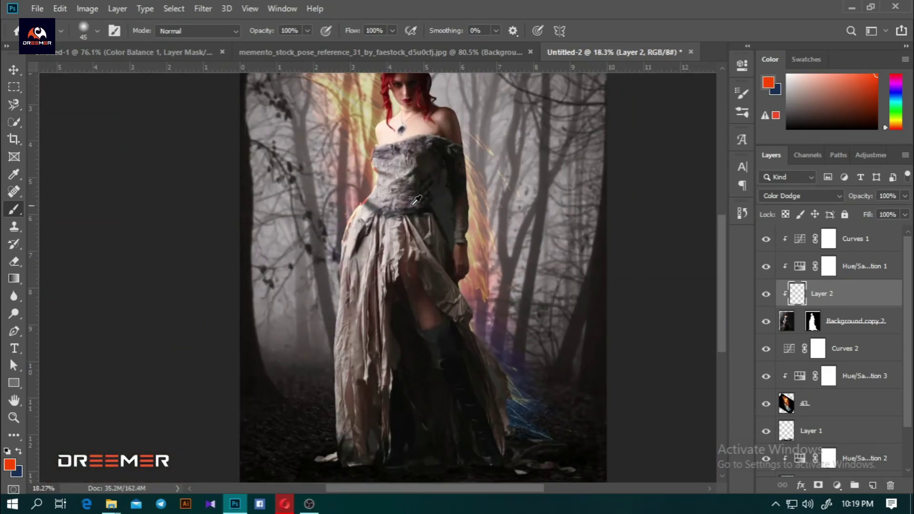
scroll(502, 195, up, 3)
key(ctrl+z)
scroll(488, 225, up, 2)
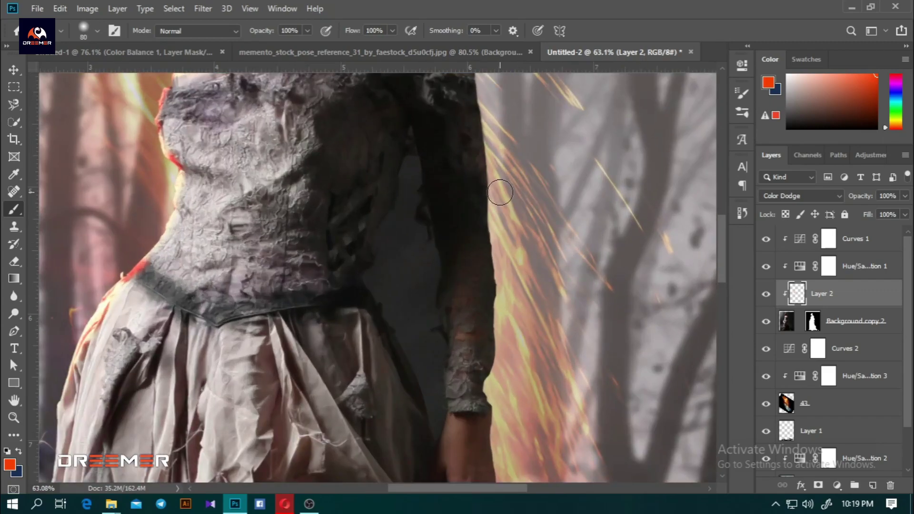
- Paint a red rim stroke down the arm's edge, then undo the oversized stroke
mouse_move(495, 190)
mouse_down()
mouse_move(516, 306)
mouse_move(499, 213)
mouse_move(493, 419)
mouse_up()
key(ctrl+z)
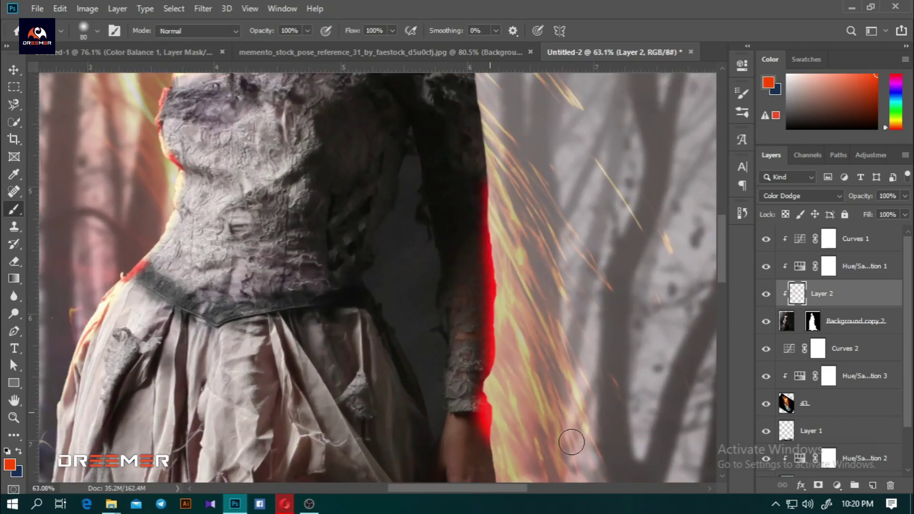
scroll(476, 333, down, 4)
scroll(408, 254, up, 4)
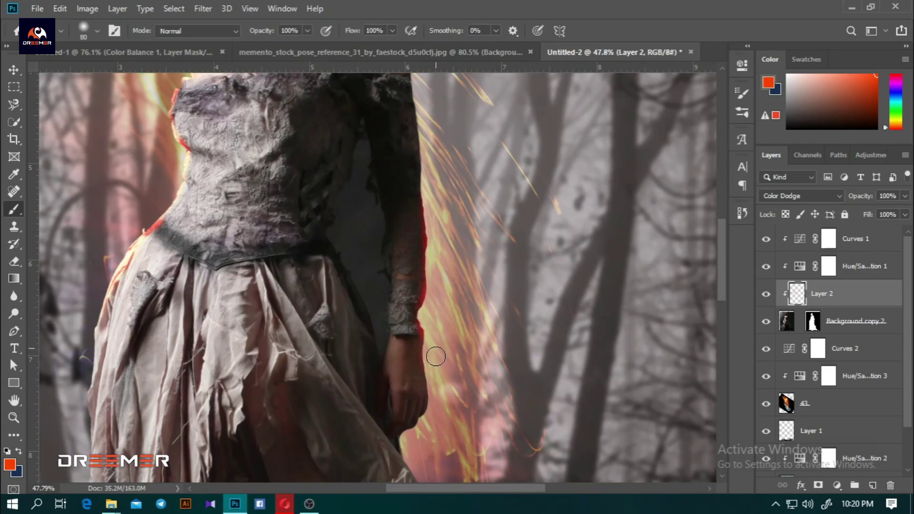
scroll(412, 440, down, 3)
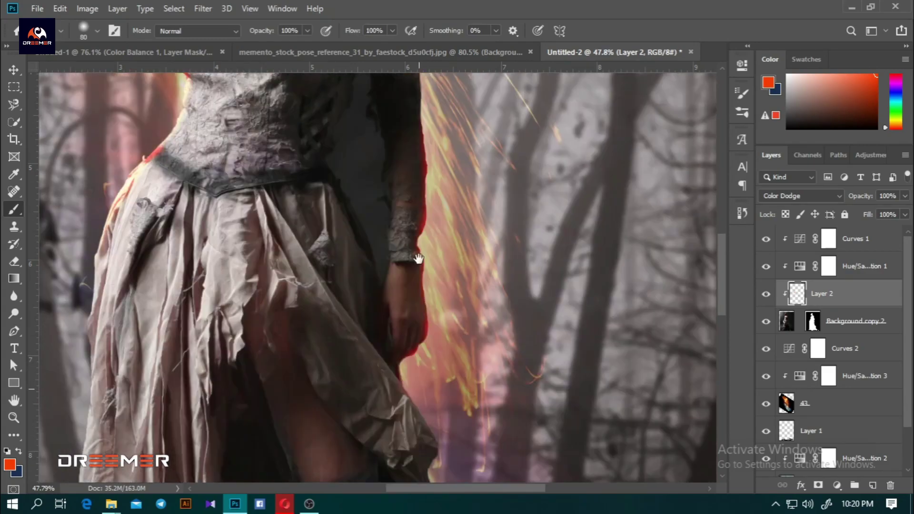
scroll(407, 240, down, 2)
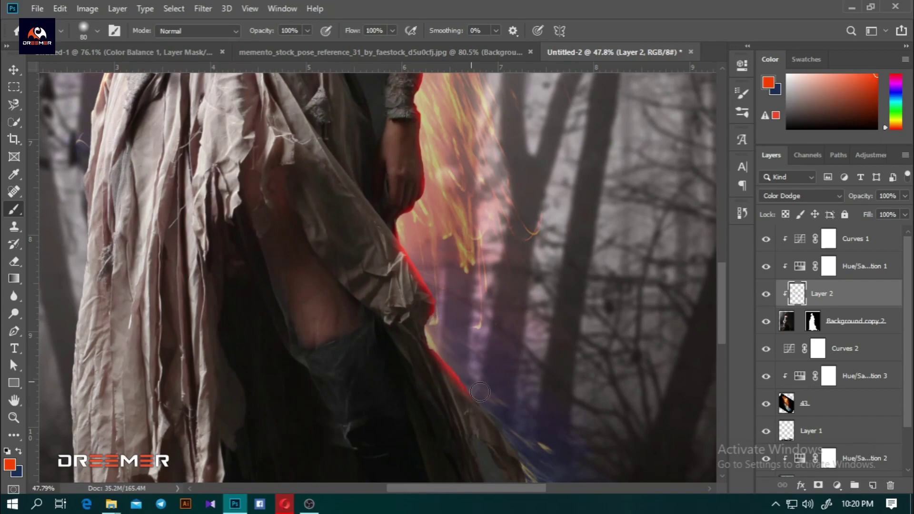
scroll(480, 392, down, 3)
scroll(457, 357, down, 2)
scroll(434, 323, up, 4)
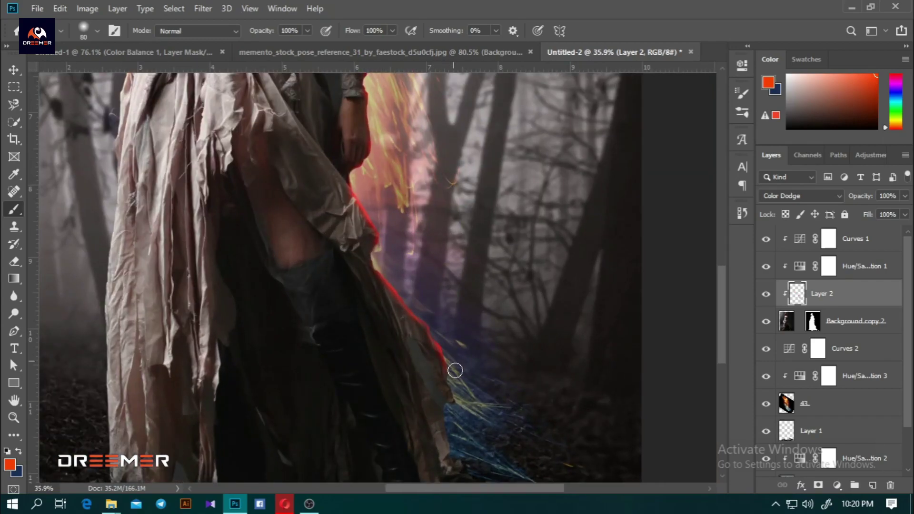
scroll(456, 444, down, 1)
scroll(480, 414, down, 1)
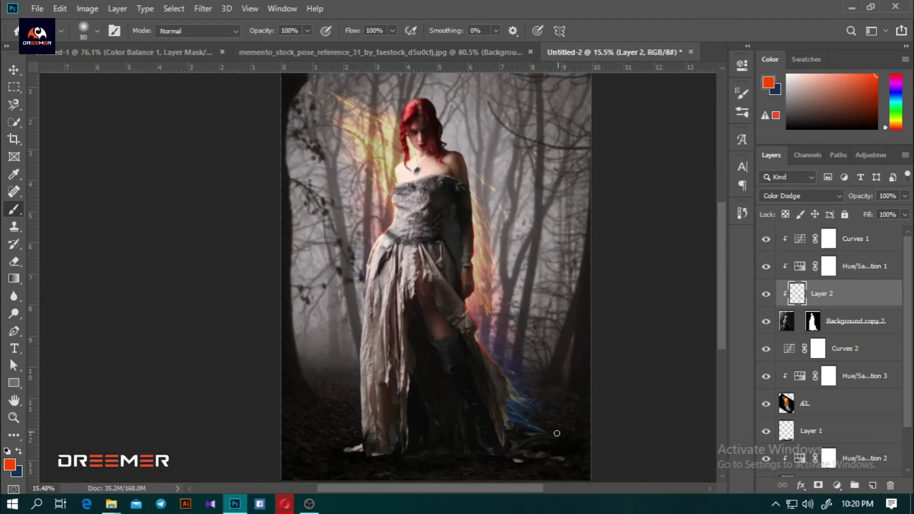
scroll(509, 384, up, 1)
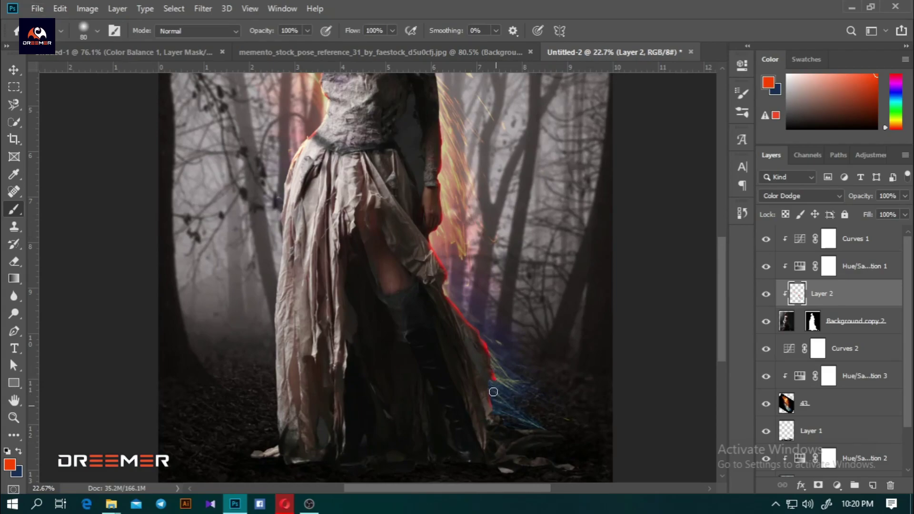
scroll(516, 300, down, 1)
scroll(311, 232, up, 2)
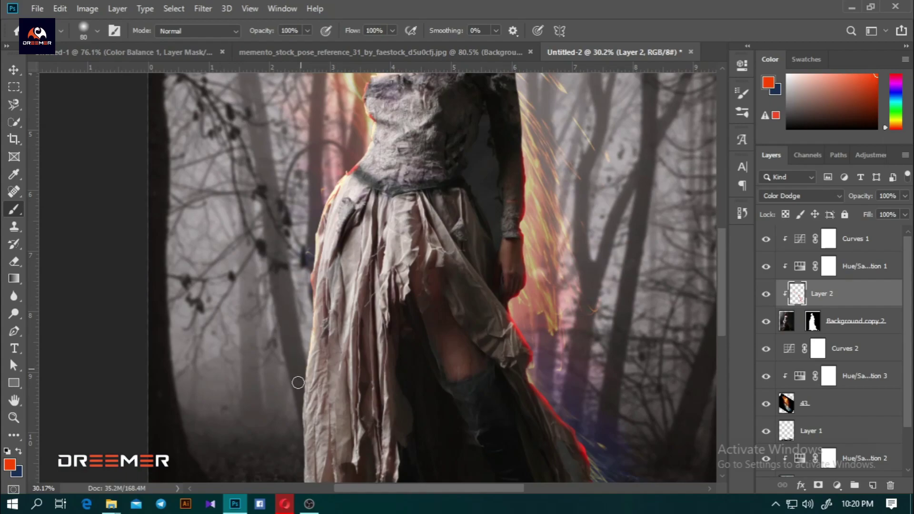
- Paint red glow along the skirt hem and erase part of it with the Eraser
drag(298, 382, 317, 257)
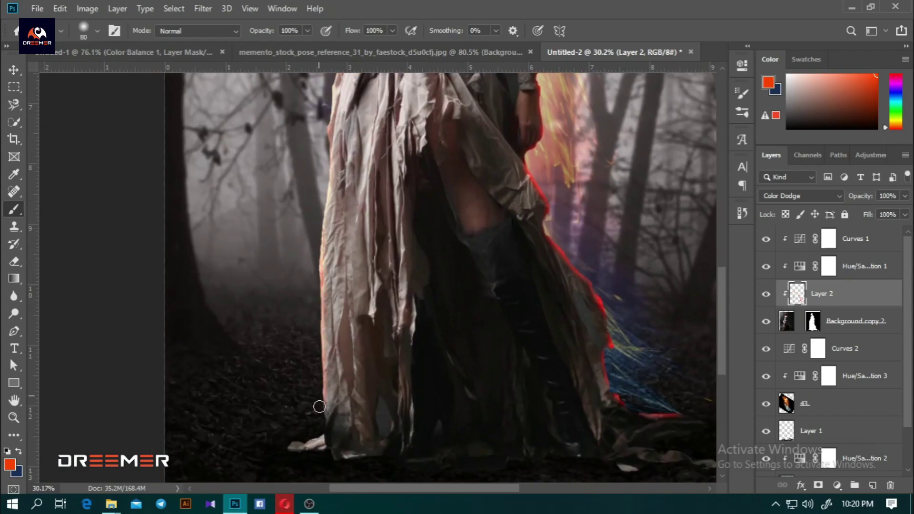
scroll(346, 419, up, 5)
drag(336, 418, 273, 453)
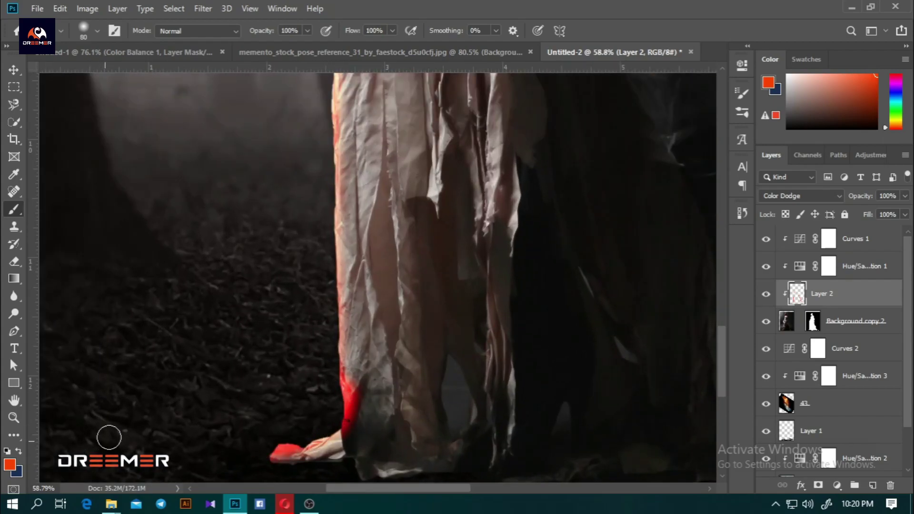
click(12, 261)
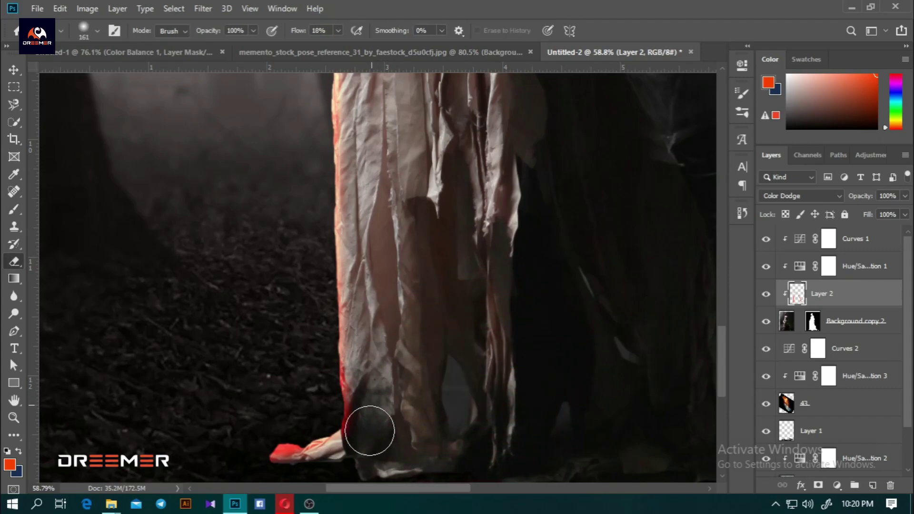
drag(369, 431, 261, 469)
scroll(346, 412, down, 3)
scroll(346, 412, down, 2)
- Set Layer 2's blend mode to Soft Light and make Background copy 2 active
key(v)
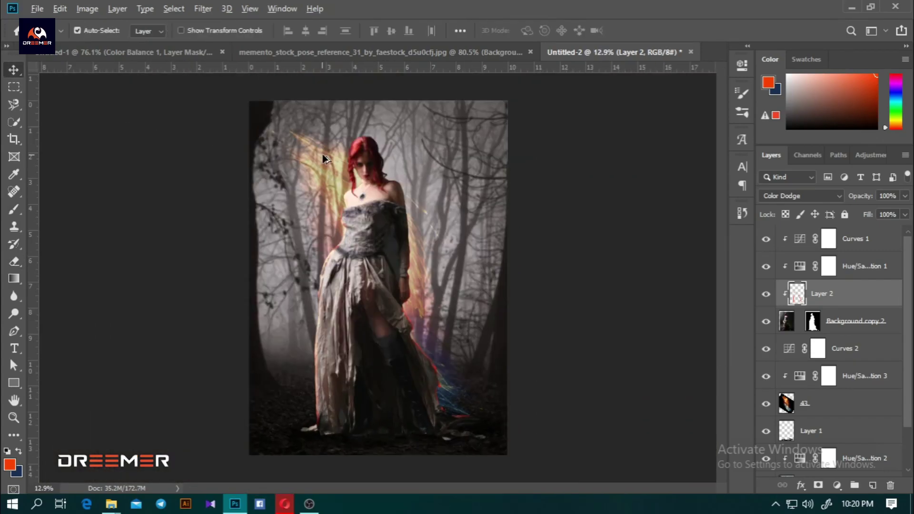
scroll(324, 159, up, 2)
click(800, 196)
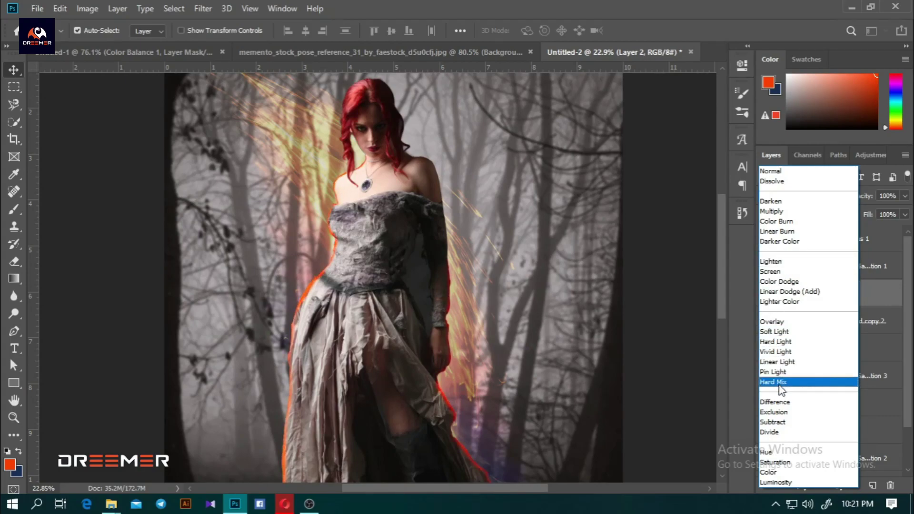
click(776, 332)
click(454, 242)
scroll(449, 249, down, 5)
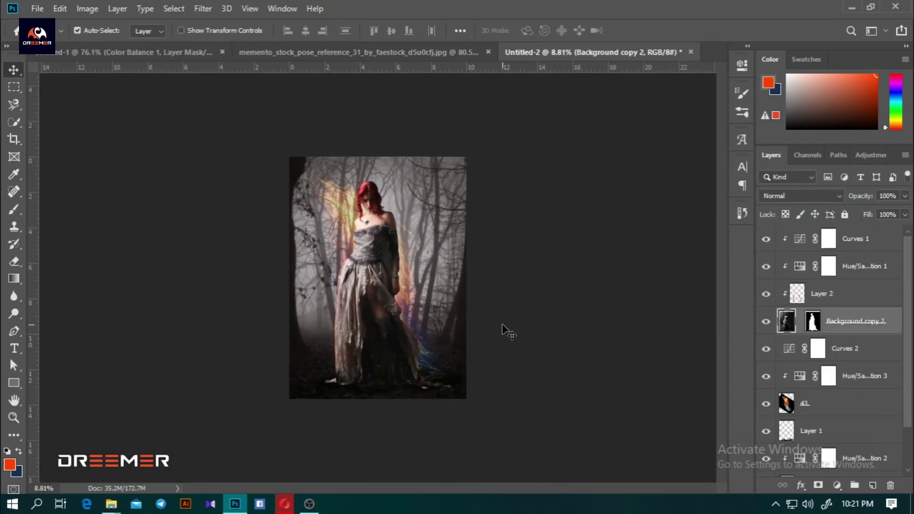
scroll(445, 255, up, 6)
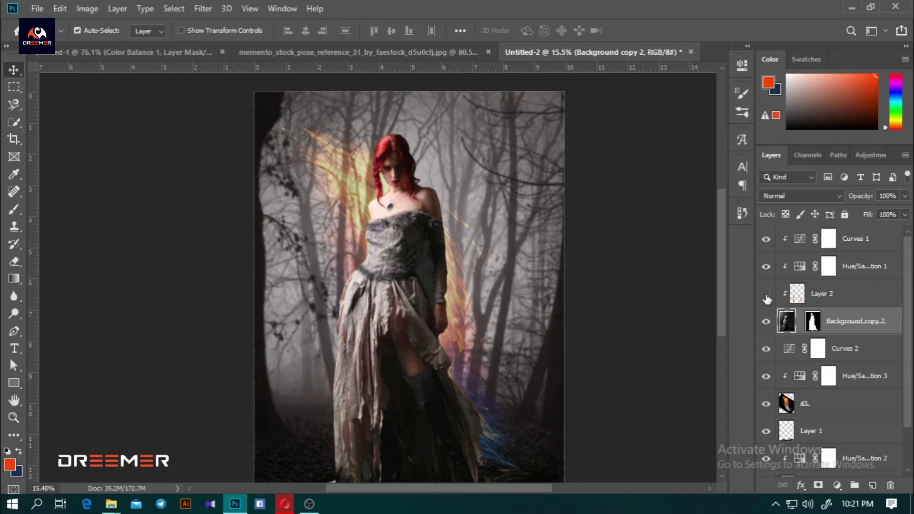
- Brush red along the hair left of the face, undoing the stray jaw-edge stroke
scroll(383, 175, up, 4)
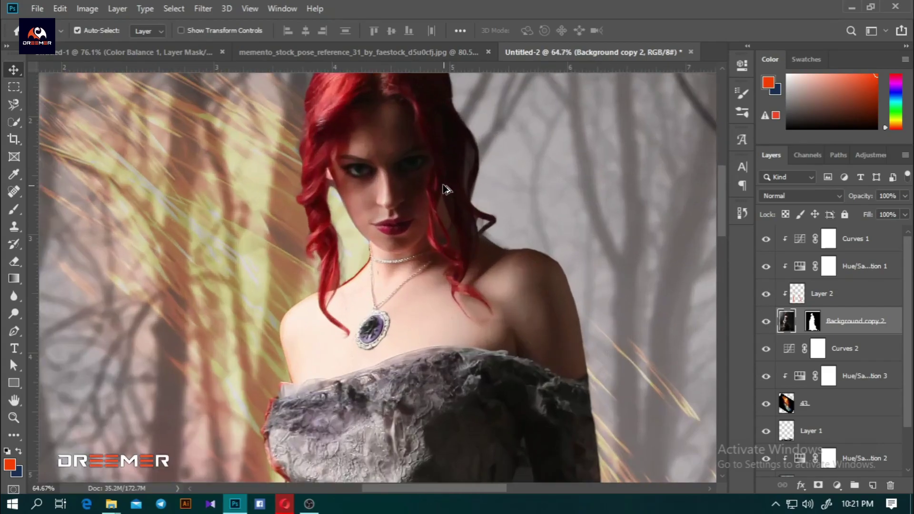
scroll(443, 190, up, 1)
key(b)
mouse_move(278, 171)
mouse_down()
mouse_move(302, 205)
mouse_move(281, 262)
mouse_move(266, 381)
mouse_up()
scroll(481, 192, down, 2)
scroll(480, 192, up, 5)
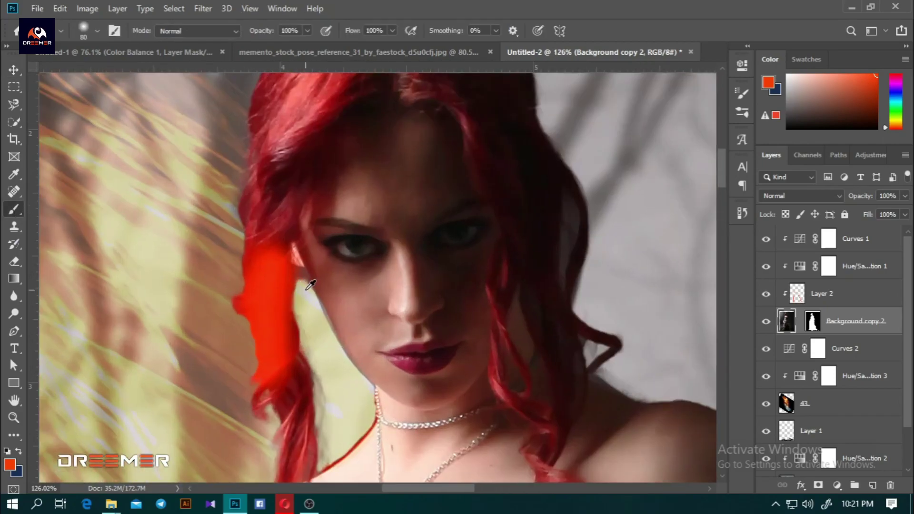
drag(311, 281, 395, 471)
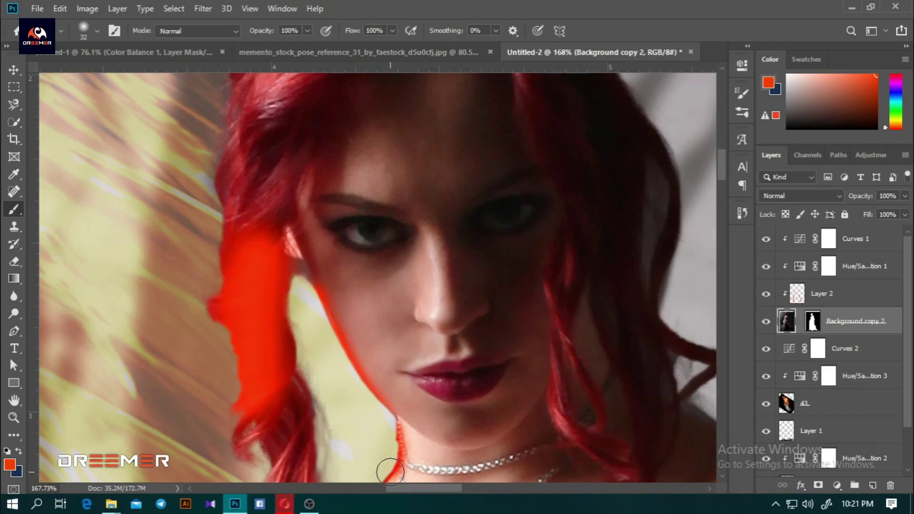
scroll(409, 333, down, 4)
scroll(409, 333, down, 1)
scroll(419, 295, up, 5)
key(ctrl+z)
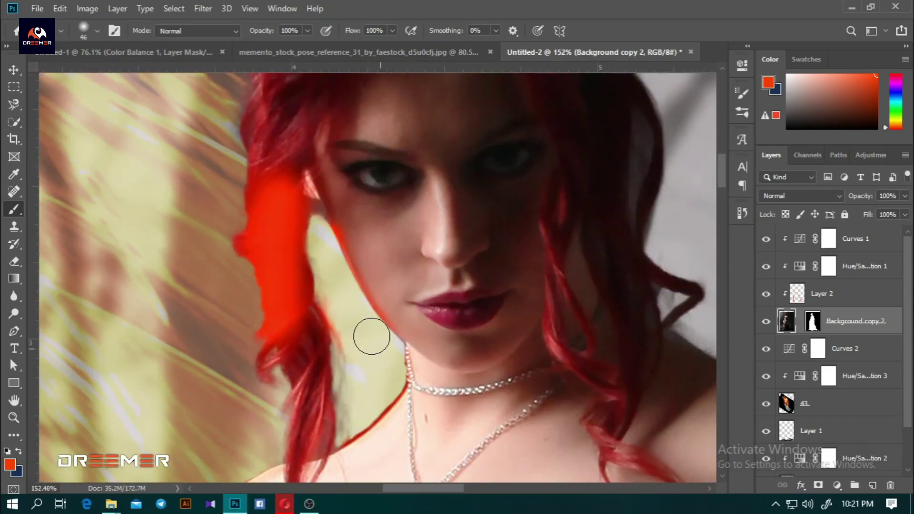
- Enlarge the brush to about 140 px and paint red glow along the shoulder edge
scroll(381, 339, down, 3)
scroll(381, 339, down, 3)
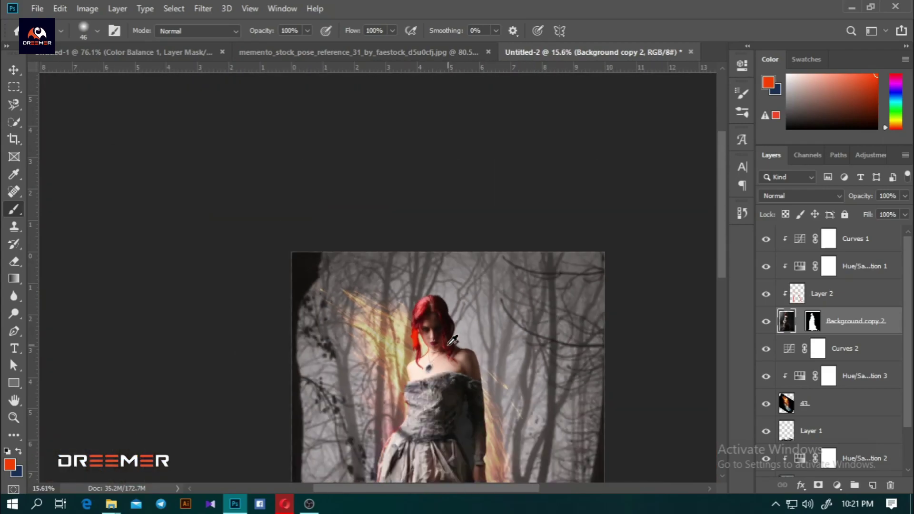
scroll(483, 354, up, 2)
drag(352, 121, 290, 137)
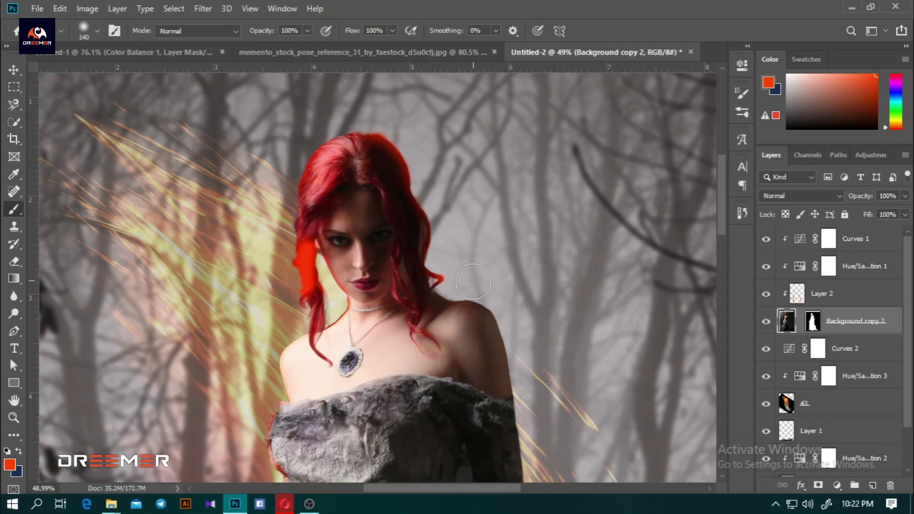
drag(473, 281, 497, 318)
scroll(476, 310, down, 5)
scroll(403, 152, up, 5)
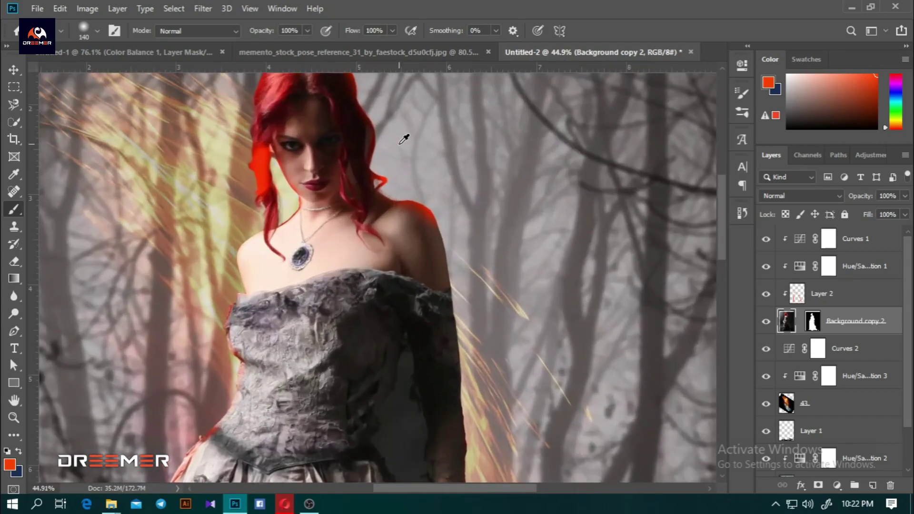
key(z)
scroll(432, 204, up, 3)
key(b)
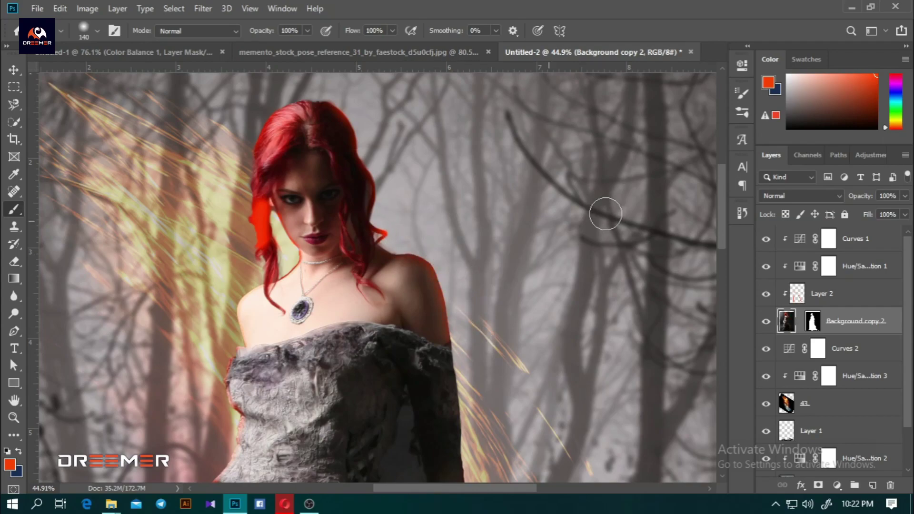
- Enlarge the red brush to about 293 px
scroll(604, 210, down, 3)
scroll(415, 232, up, 1)
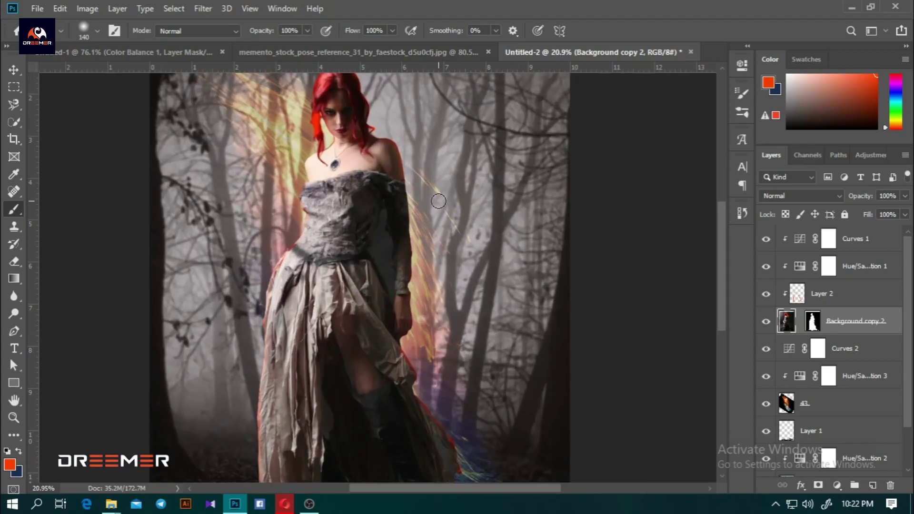
drag(439, 201, 441, 208)
scroll(400, 276, down, 1)
scroll(321, 214, up, 1)
scroll(320, 214, up, 2)
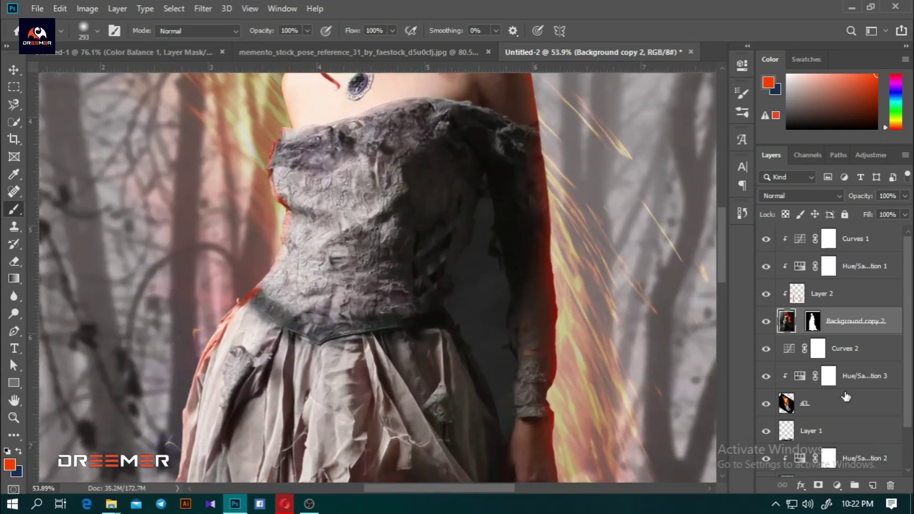
- On a new layer, paint red stripes down the bodice, undoing a diagonal skirt stroke
click(871, 486)
drag(428, 266, 369, 248)
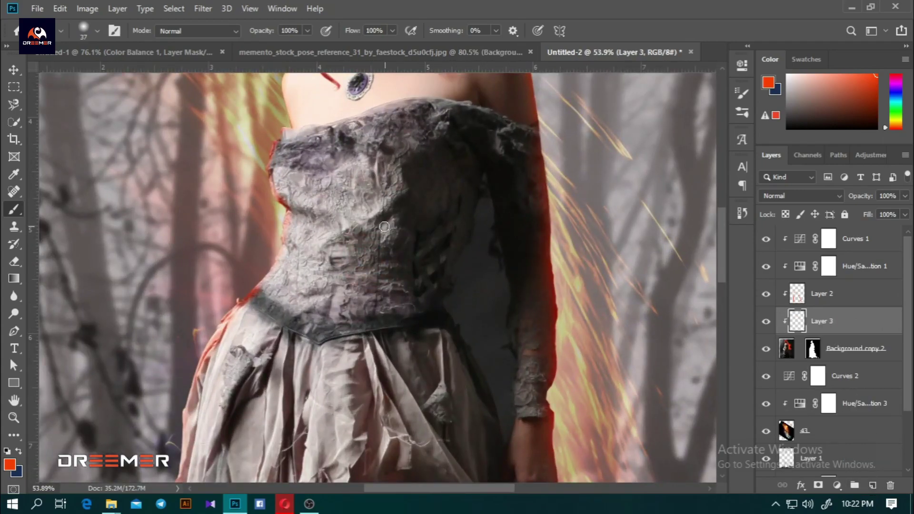
drag(385, 192, 371, 308)
drag(302, 250, 294, 303)
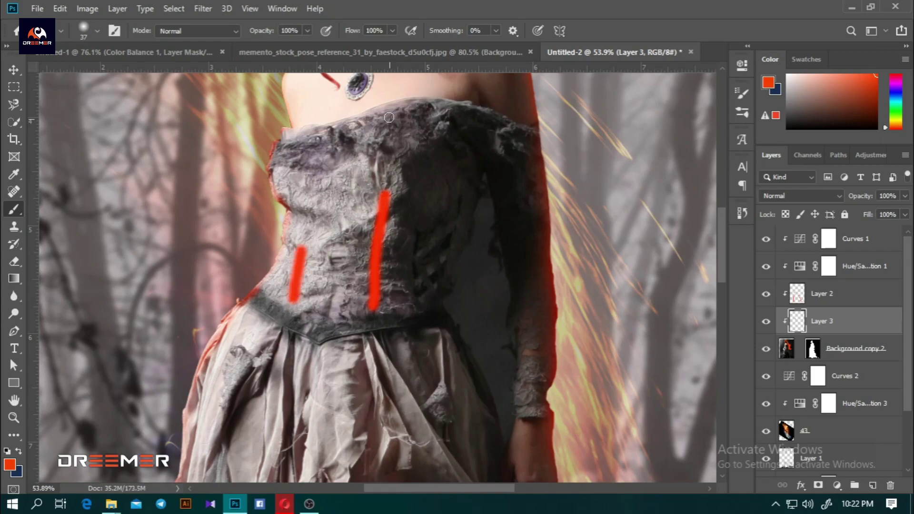
scroll(381, 172, down, 1)
scroll(380, 172, down, 2)
mouse_move(377, 204)
mouse_down()
mouse_move(436, 301)
mouse_move(519, 395)
mouse_up()
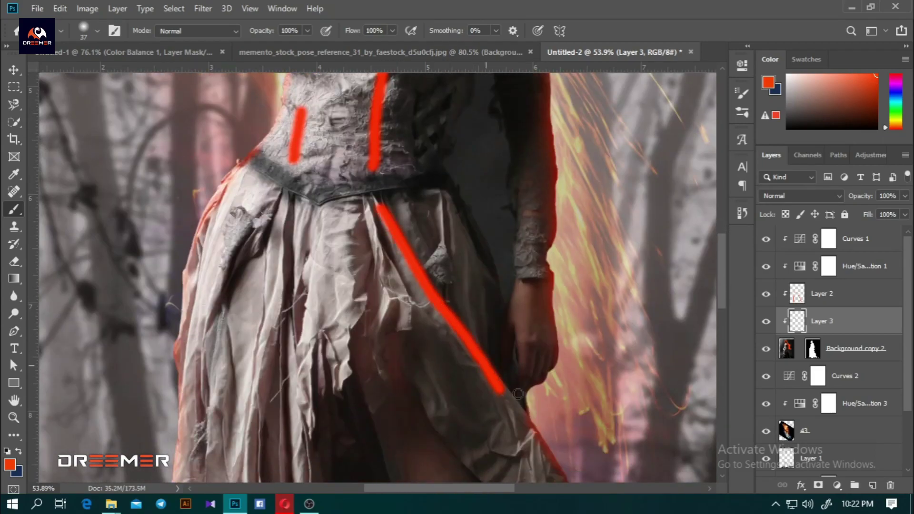
scroll(476, 285, down, 1)
scroll(476, 286, left, 1)
key(ctrl+z)
- Paint long diagonal and vertical red stripes down the skirt, undoing one stray stroke
click(455, 151)
mouse_move(461, 161)
mouse_down()
mouse_move(535, 286)
mouse_move(564, 316)
mouse_up()
drag(364, 161, 370, 288)
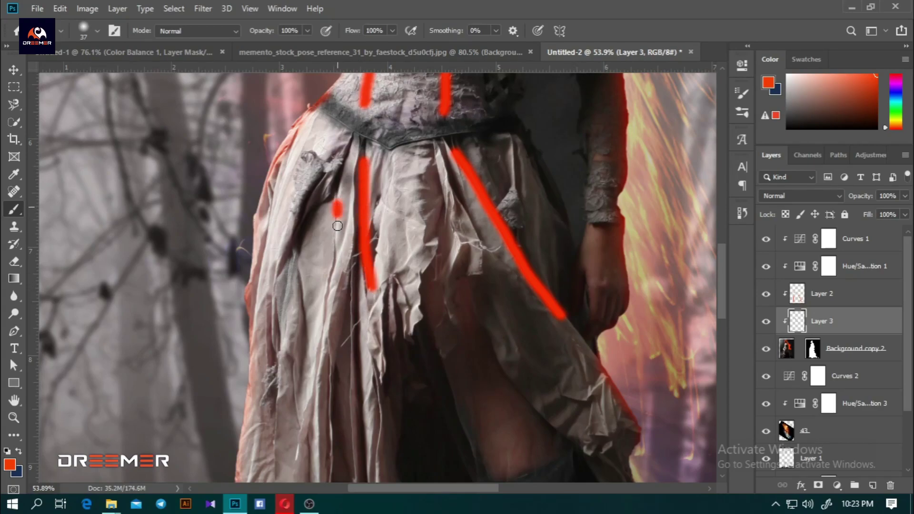
drag(337, 212, 313, 381)
scroll(333, 333, down, 3)
drag(347, 203, 353, 369)
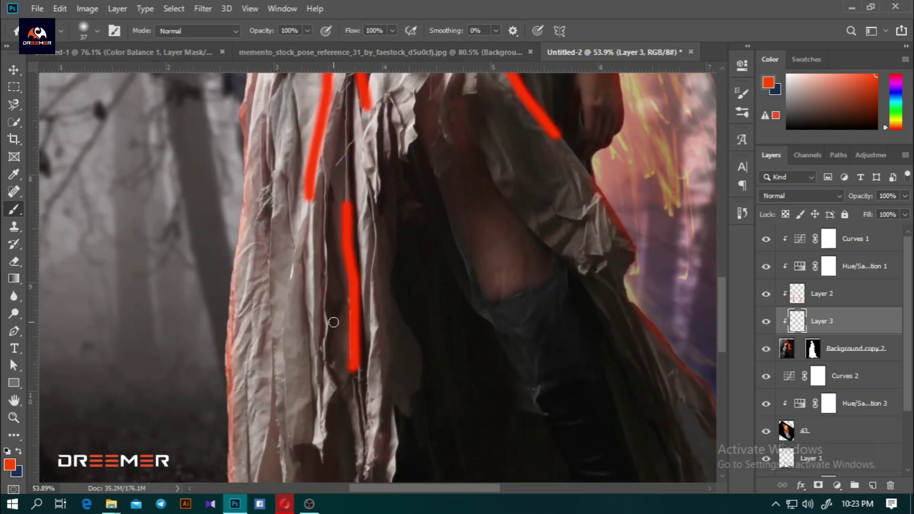
scroll(333, 322, down, 1)
drag(274, 264, 255, 376)
key(ctrl+z)
drag(269, 294, 278, 395)
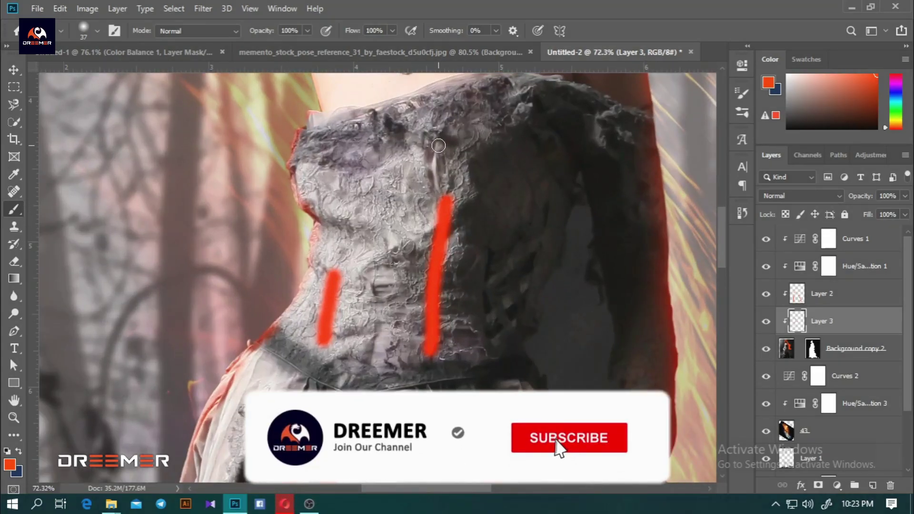
- Add short red stripes on the upper and lower corset and show the layer's blend modes
drag(437, 142, 433, 179)
drag(378, 324, 371, 375)
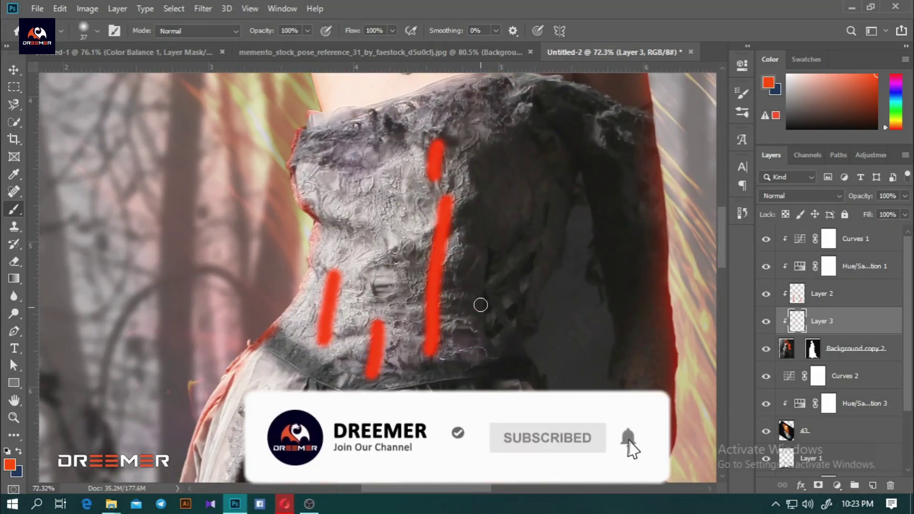
scroll(465, 245, down, 3)
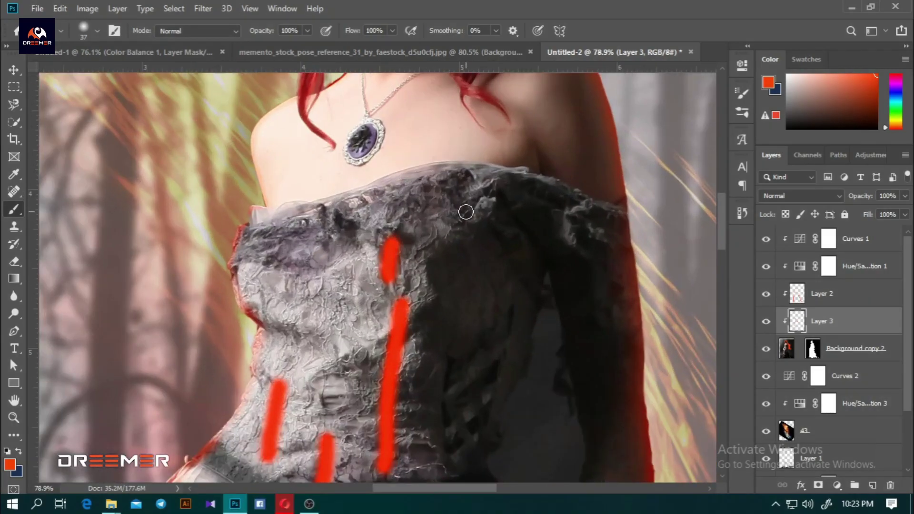
scroll(466, 245, down, 3)
click(800, 195)
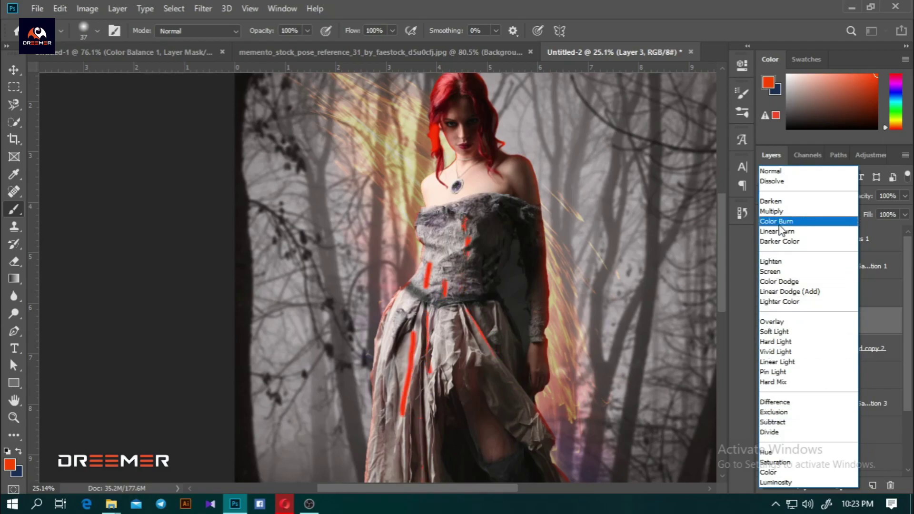
- Set the red streak layer to Soft Light and apply a Gaussian Blur of radius 7
click(775, 331)
click(13, 70)
mouse_move(203, 9)
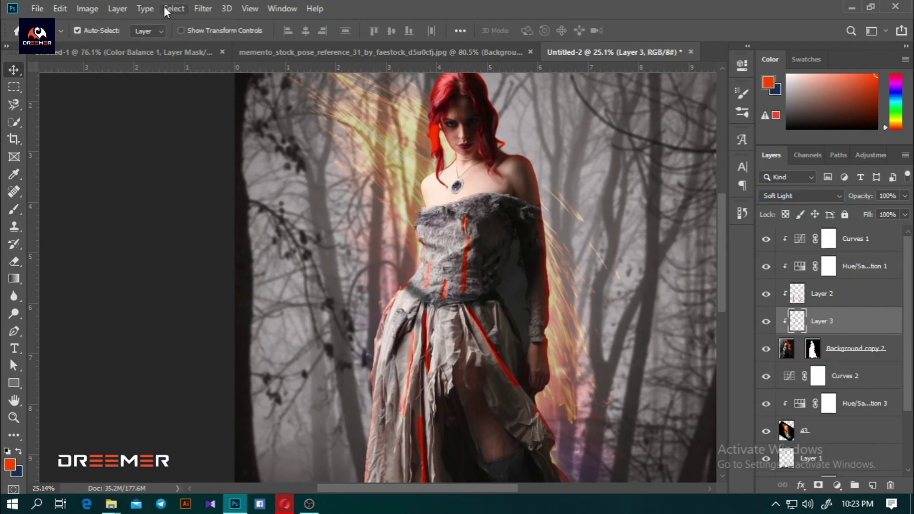
click(164, 8)
click(402, 210)
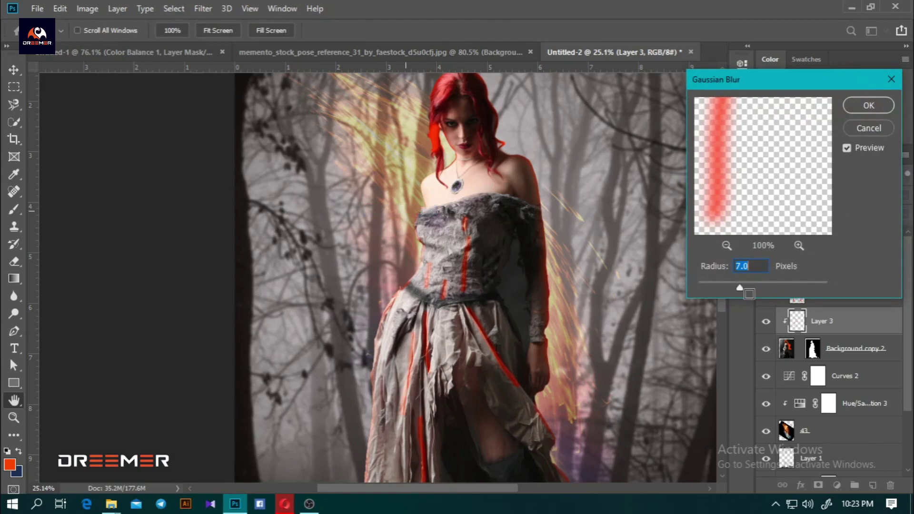
drag(755, 284, 750, 285)
click(867, 105)
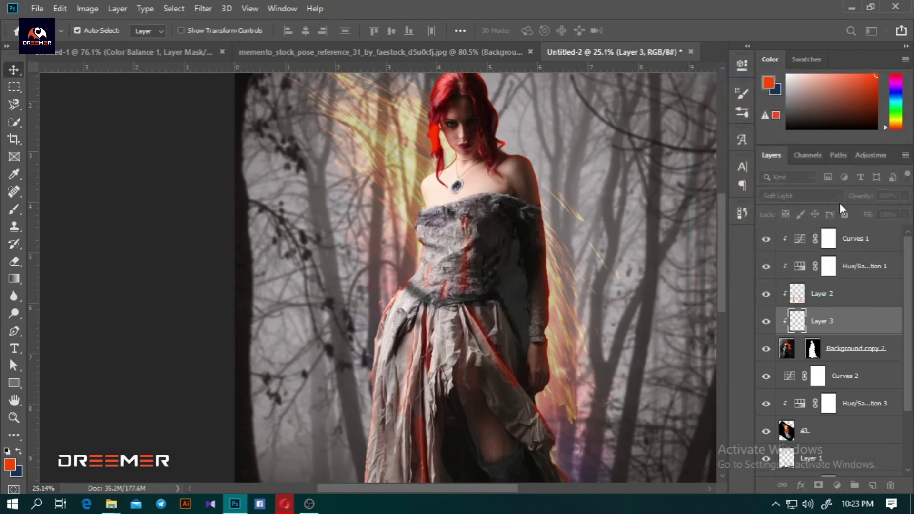
- Drop the streak layer's opacity to 65% and add a Hue/Saturation adjustment above it
click(904, 196)
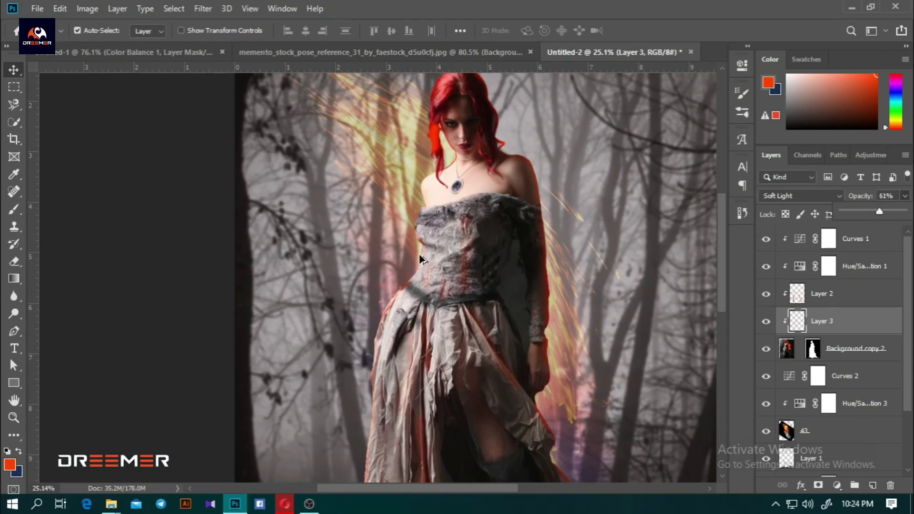
key(ctrl+0)
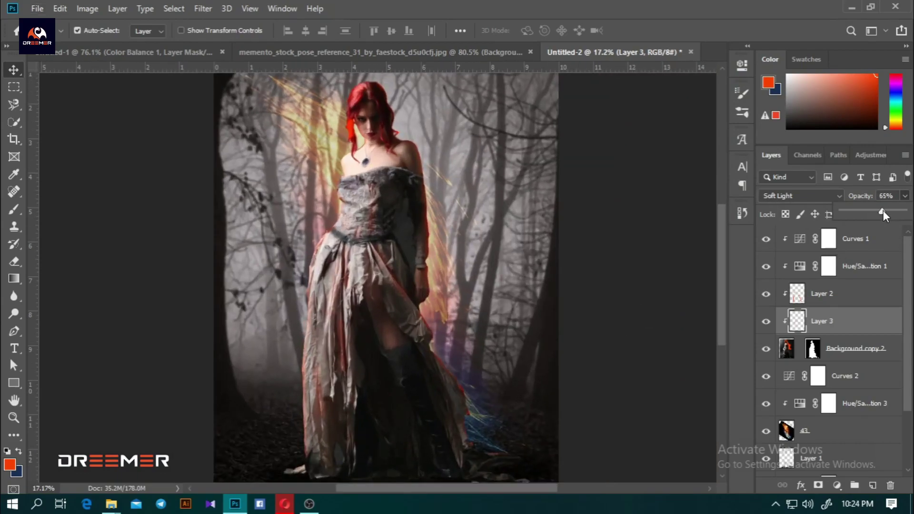
click(837, 485)
click(809, 360)
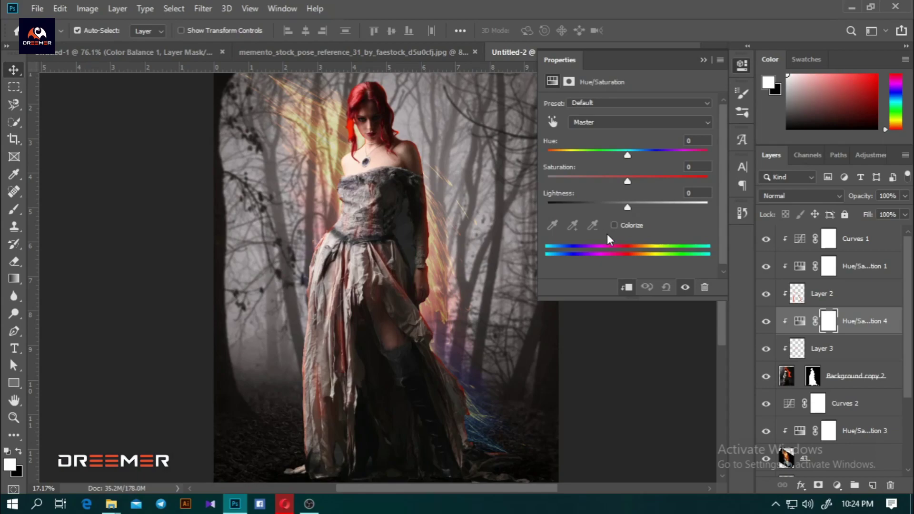
- Nudge Hue/Saturation 4's hue to +8 and close the Properties panel
mouse_move(627, 152)
mouse_down()
mouse_move(617, 156)
mouse_move(633, 153)
mouse_up()
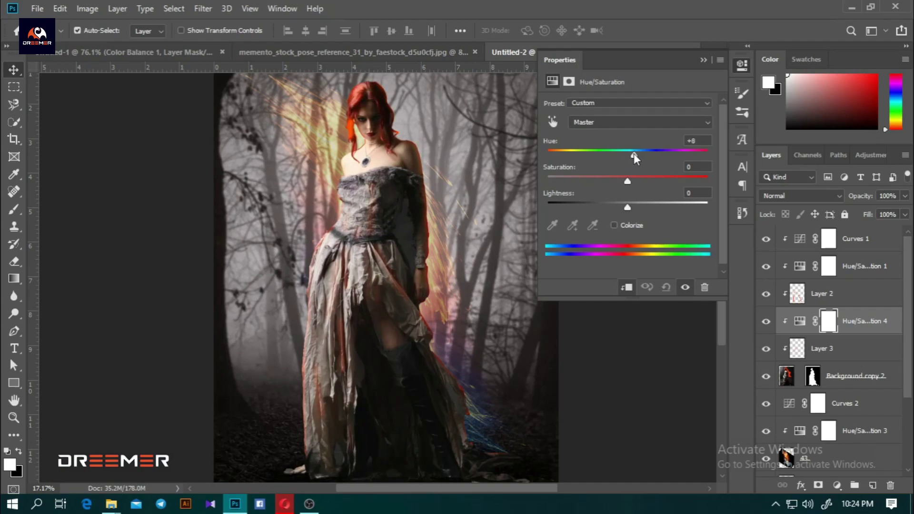
click(741, 65)
scroll(413, 319, down, 2)
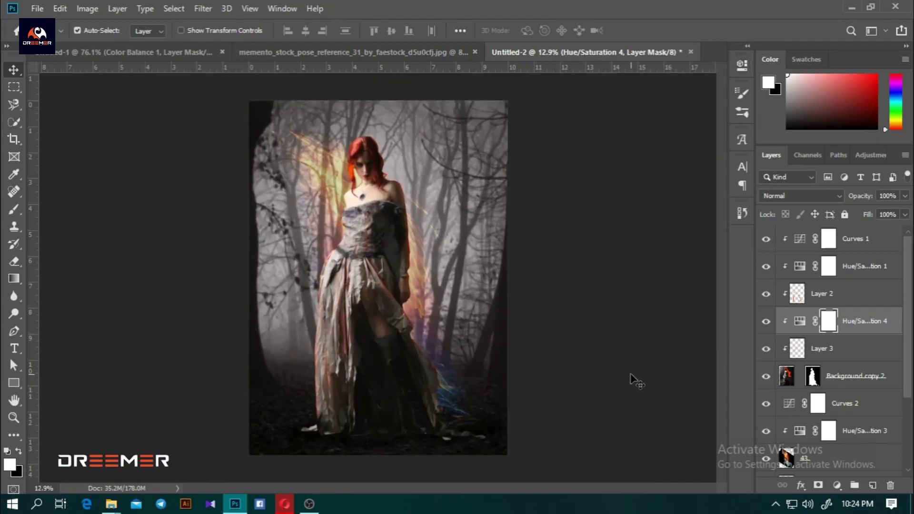
scroll(352, 209, up, 1)
- Select glowing light layer 43 and give it a heavy, large-radius Gaussian Blur
click(346, 184)
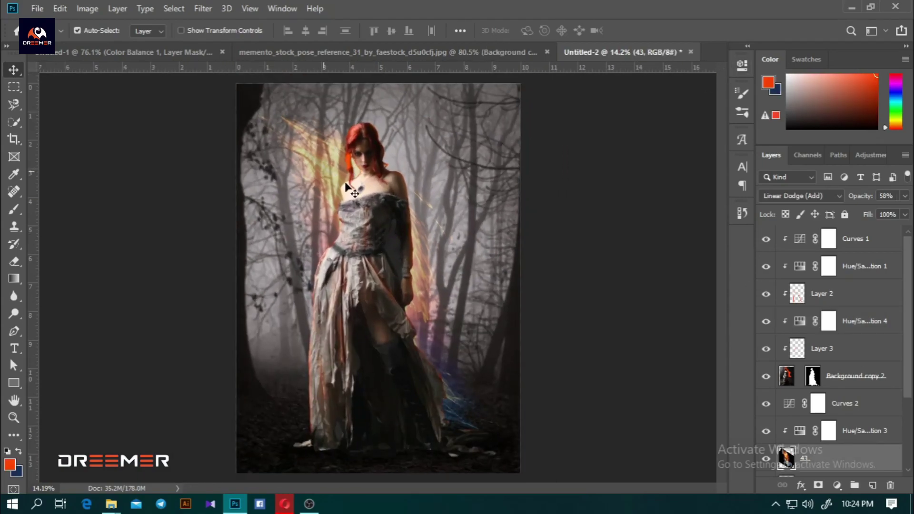
click(203, 9)
mouse_move(210, 160)
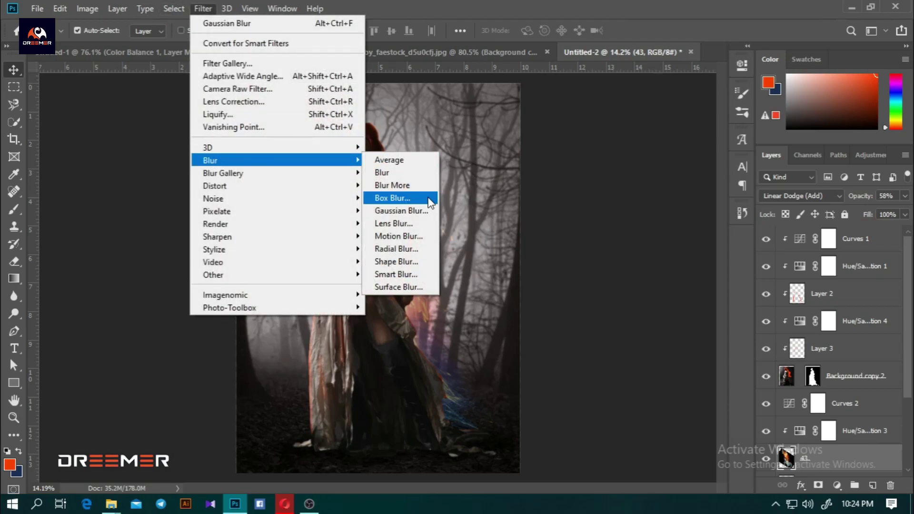
click(431, 216)
mouse_move(751, 288)
mouse_down()
mouse_move(763, 287)
mouse_move(756, 285)
mouse_up()
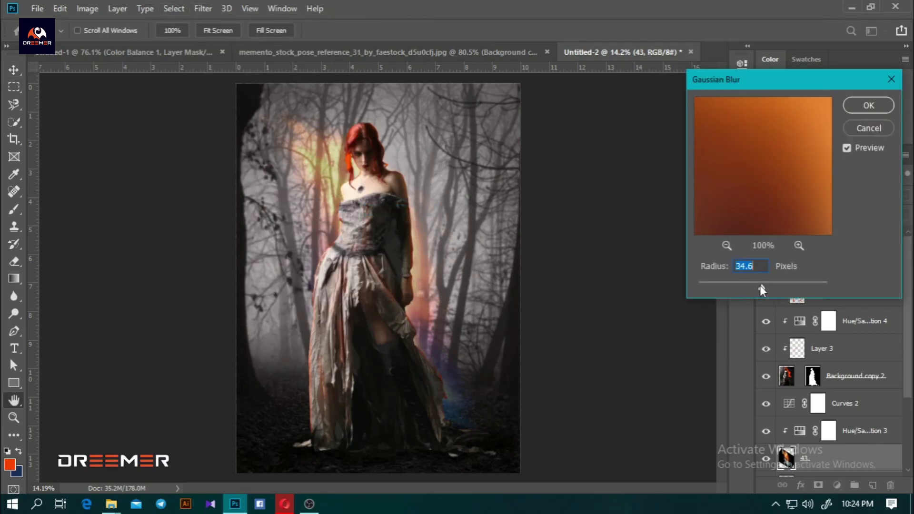
click(868, 105)
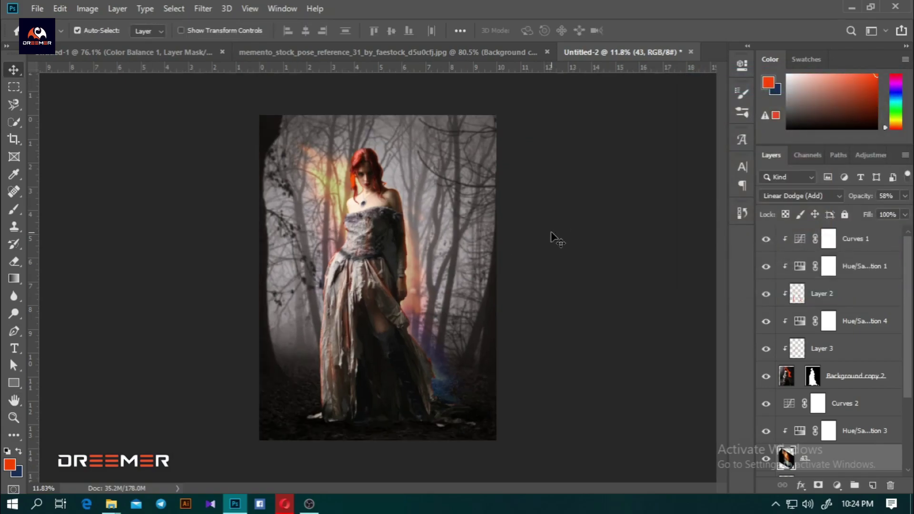
- Scale layer 43 up to about 124.7% with Free Transform and commit
scroll(555, 238, down, 1)
key(ctrl+t)
drag(554, 281, 594, 282)
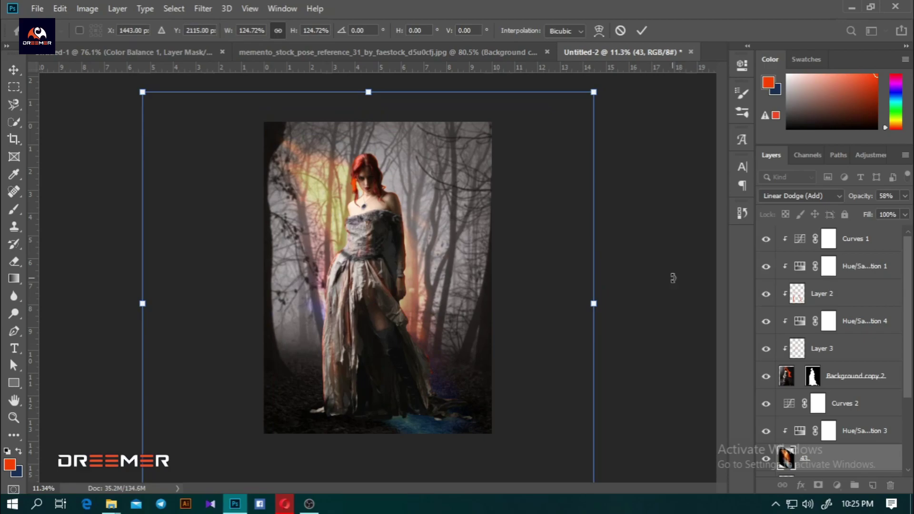
click(620, 31)
- Scroll the Layers panel and select Hue/Saturation 2 as the insertion point
scroll(427, 277, up, 3)
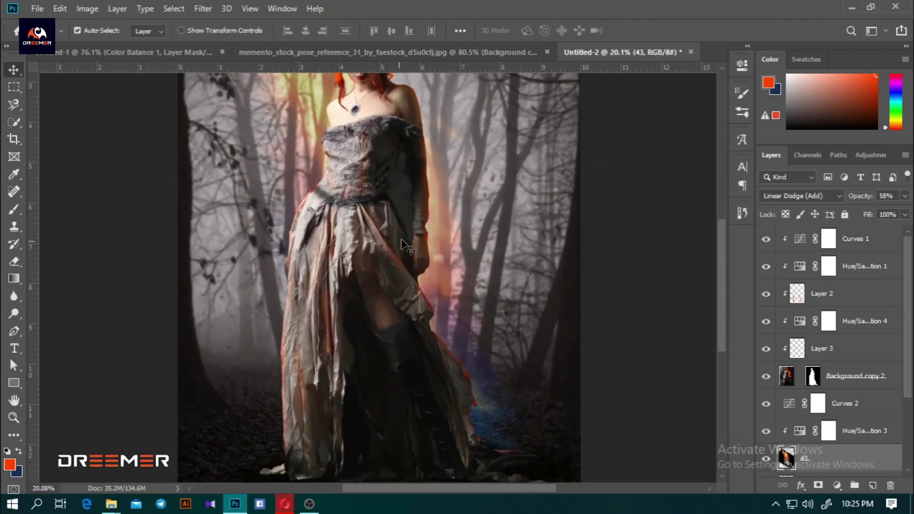
scroll(439, 244, down, 2)
scroll(443, 231, up, 1)
scroll(441, 238, up, 3)
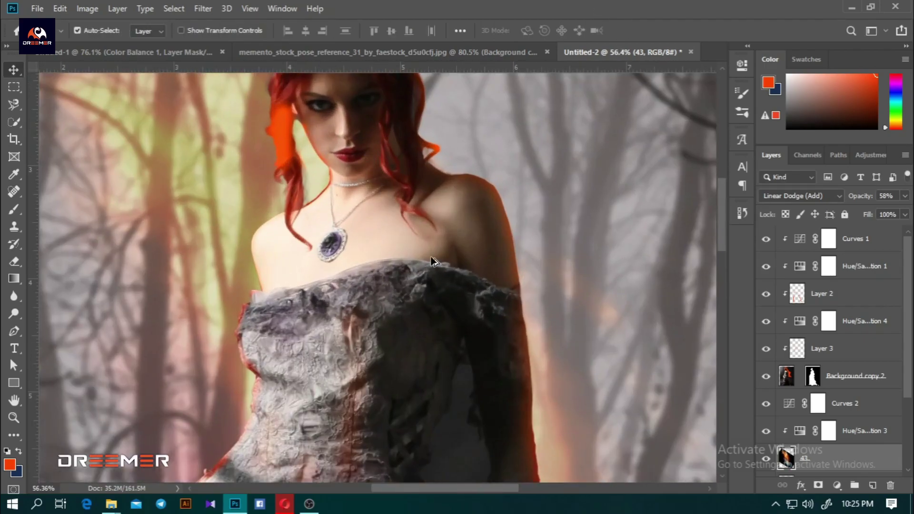
scroll(440, 247, down, 3)
scroll(438, 259, down, 2)
scroll(438, 261, up, 1)
scroll(828, 428, down, 2)
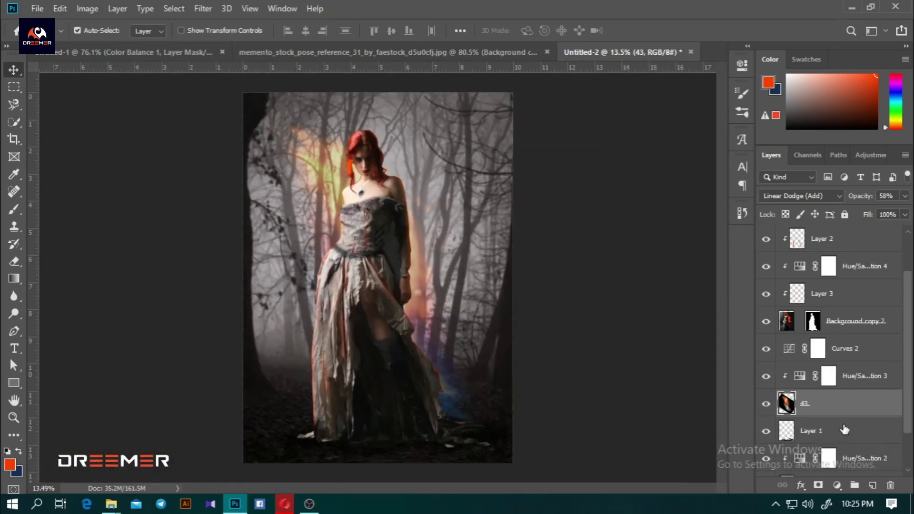
scroll(817, 418, down, 2)
click(850, 420)
- Add a Color Lookup layer and preview 3DLUT grades like FoggyNight, Fuji ETERNA, Kodak 2395, HorrorBlue
click(837, 485)
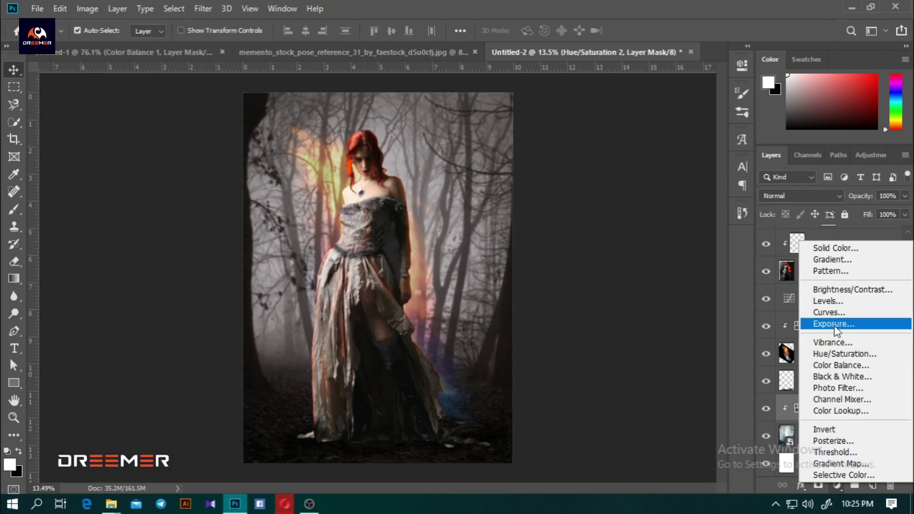
click(842, 411)
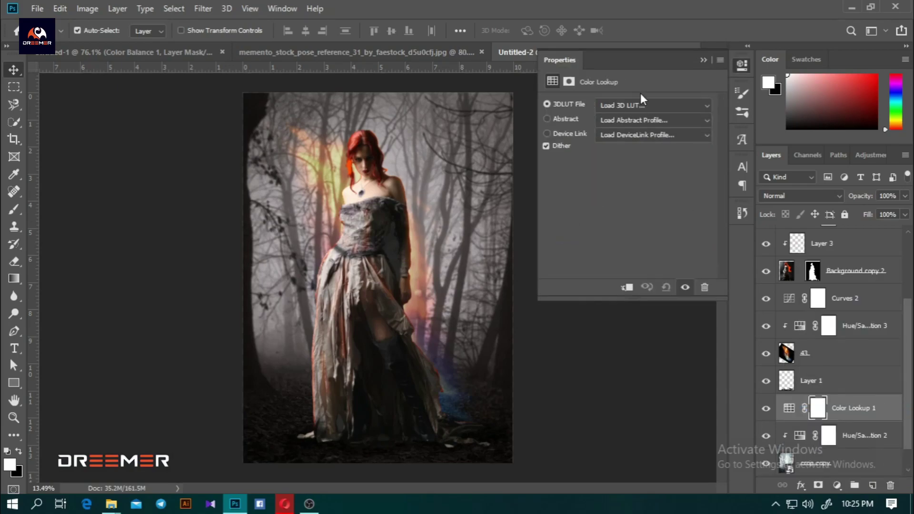
click(641, 104)
click(634, 160)
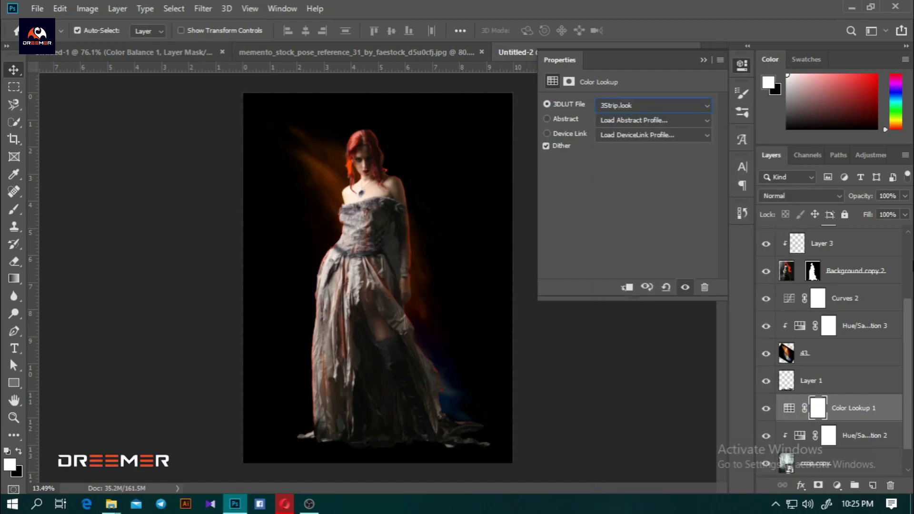
key(Down)
key(Down)
key(Down)
key(Down)
key(Down)
key(Down)
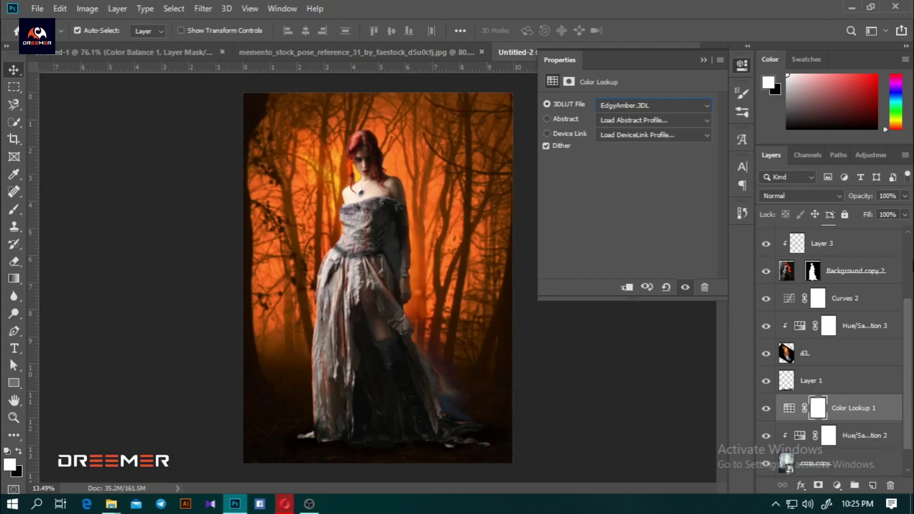
key(Down)
key(Down)
key(Down)
key(Up)
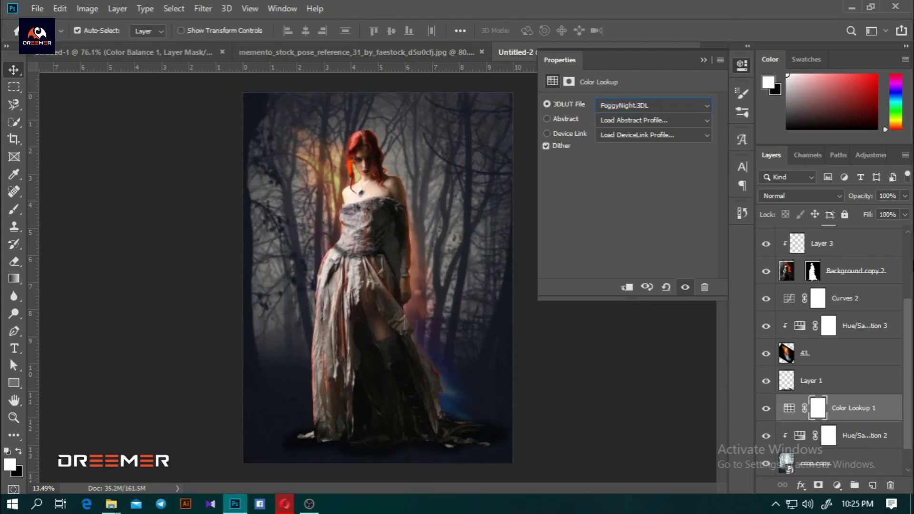
key(Down)
key(Down)
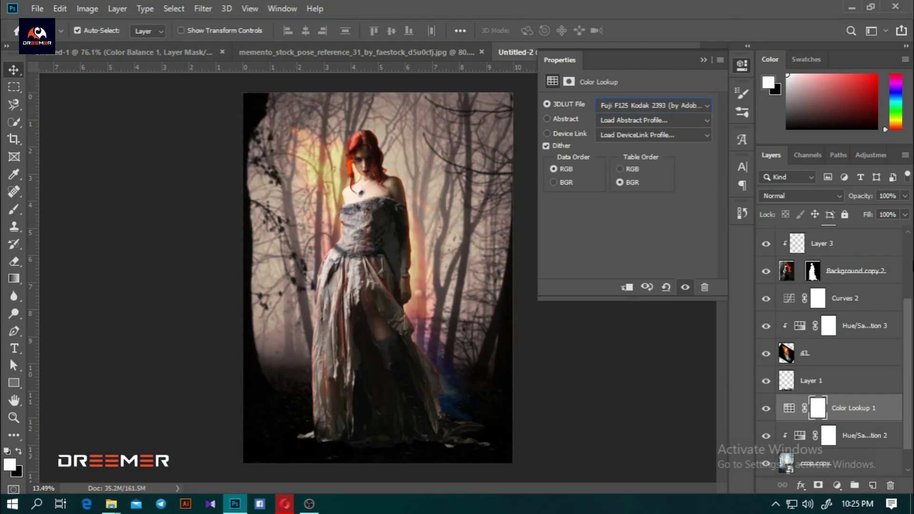
key(Down)
key(Down)
key(Down)
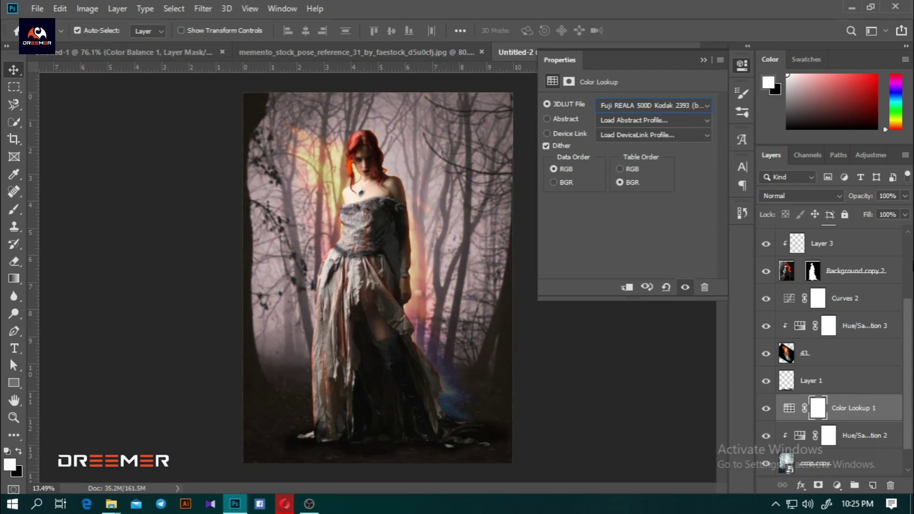
key(Down)
key(Down)
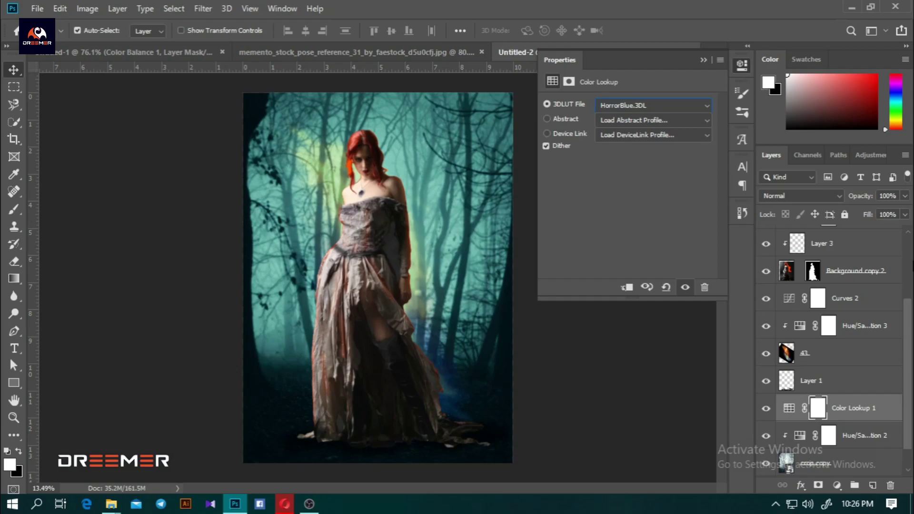
key(Up)
key(Down)
- Toggle the lookup on and off to compare, trying the Kodak 5218 Kodak 2383 grade
click(765, 409)
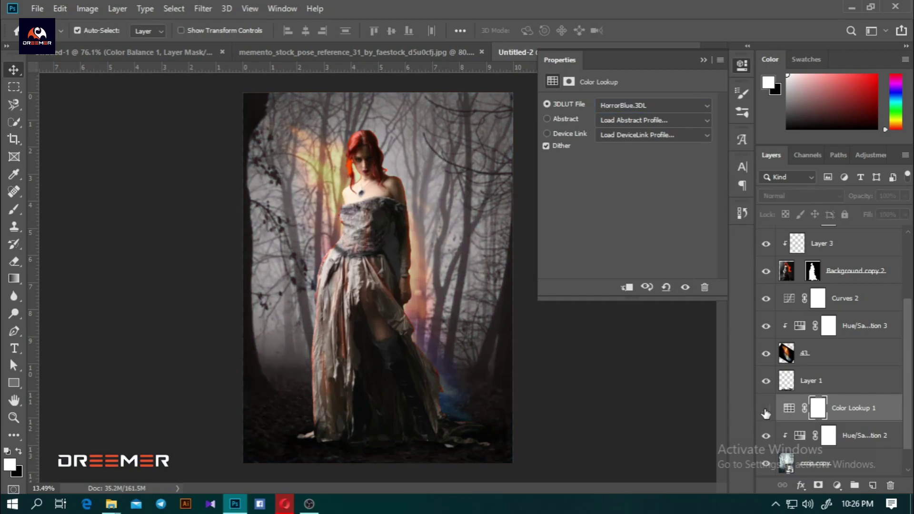
click(766, 409)
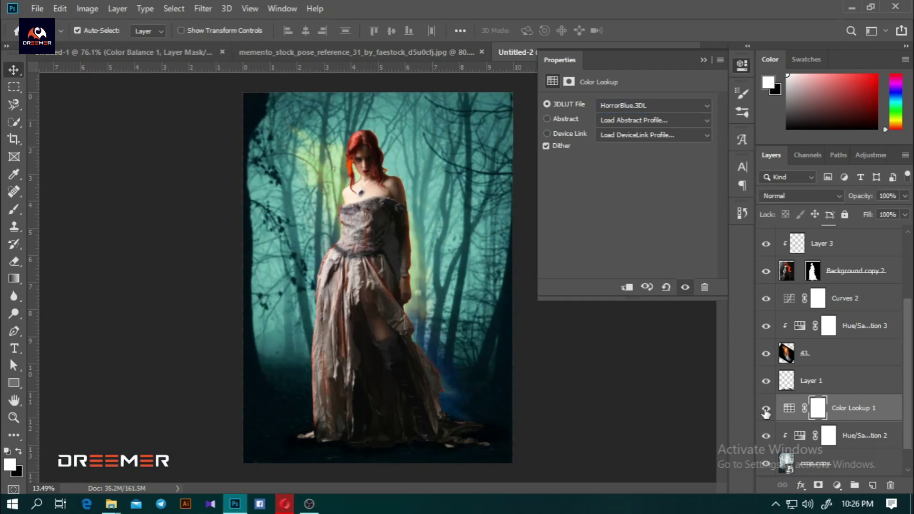
click(765, 409)
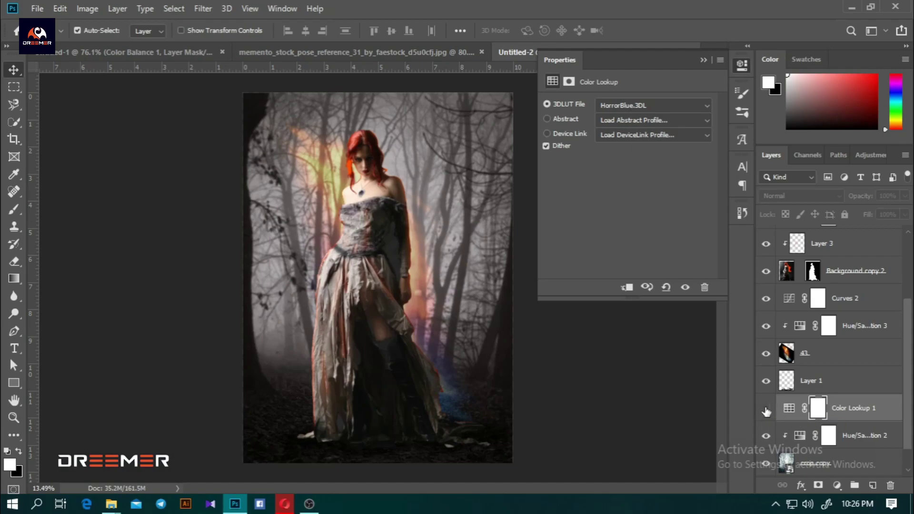
click(765, 409)
click(652, 105)
key(Down)
key(Down)
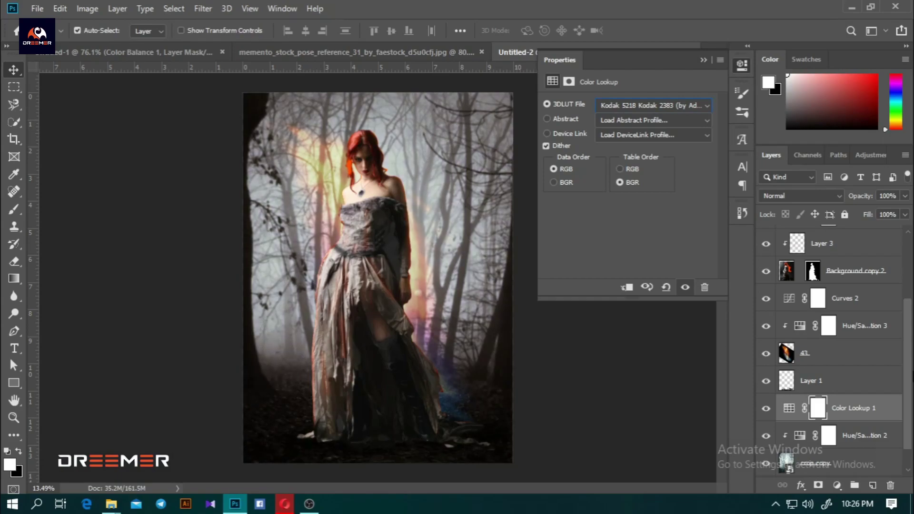
click(765, 408)
click(765, 408)
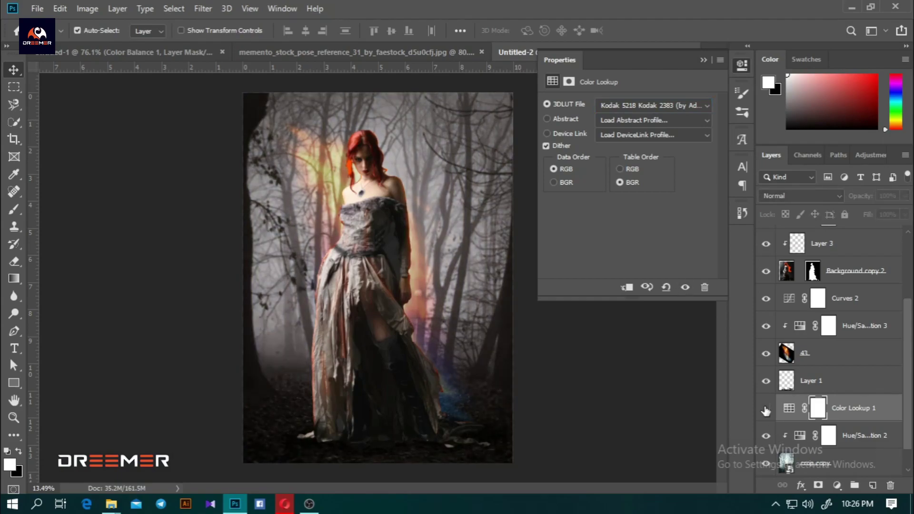
click(640, 105)
click(765, 408)
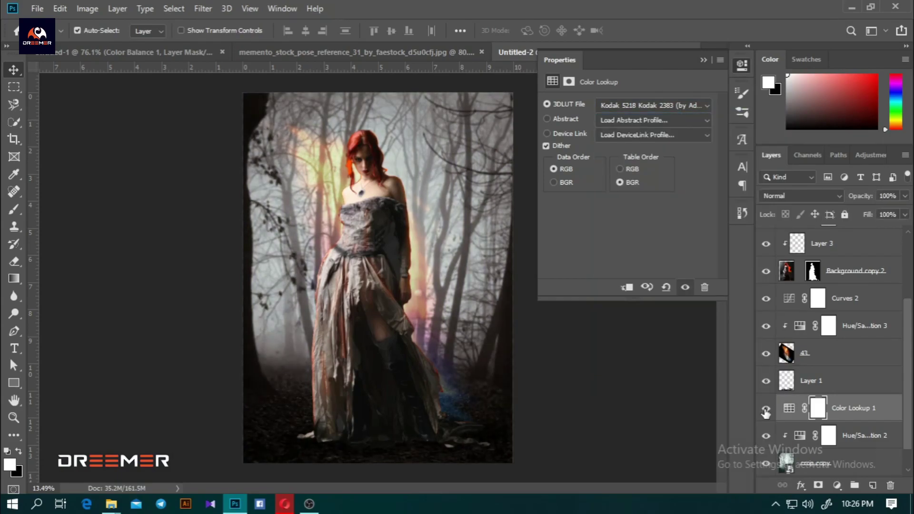
- Preview more lookup presets around LateSunset, then close the lookup settings
click(638, 111)
key(Escape)
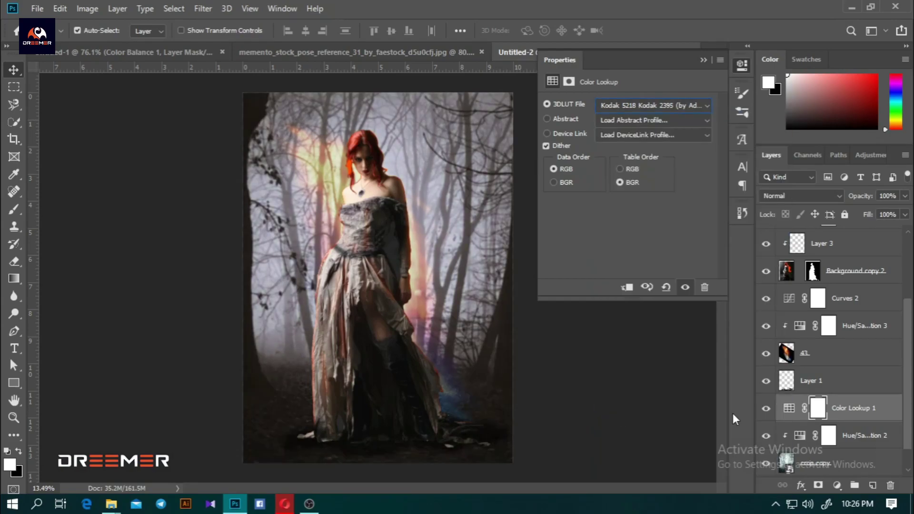
key(Down)
key(Down)
key(Up)
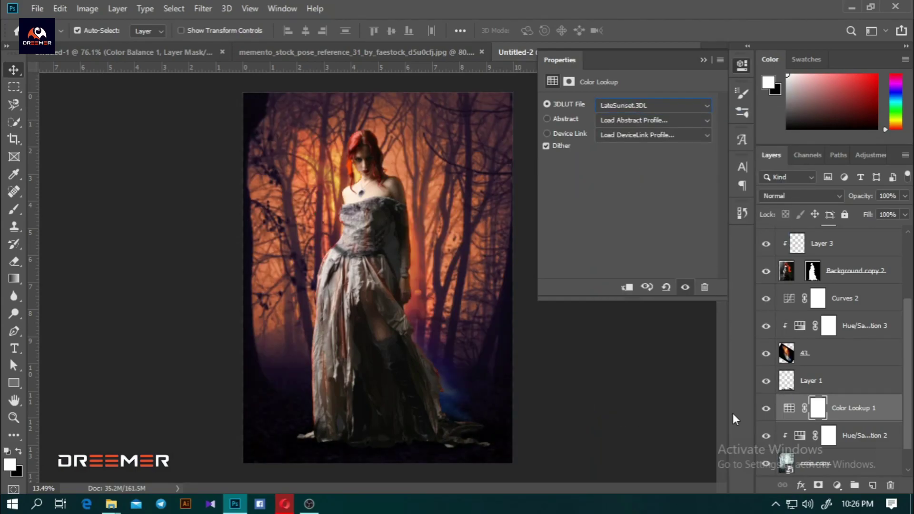
key(Down)
key(Down)
key(Down)
key(Down)
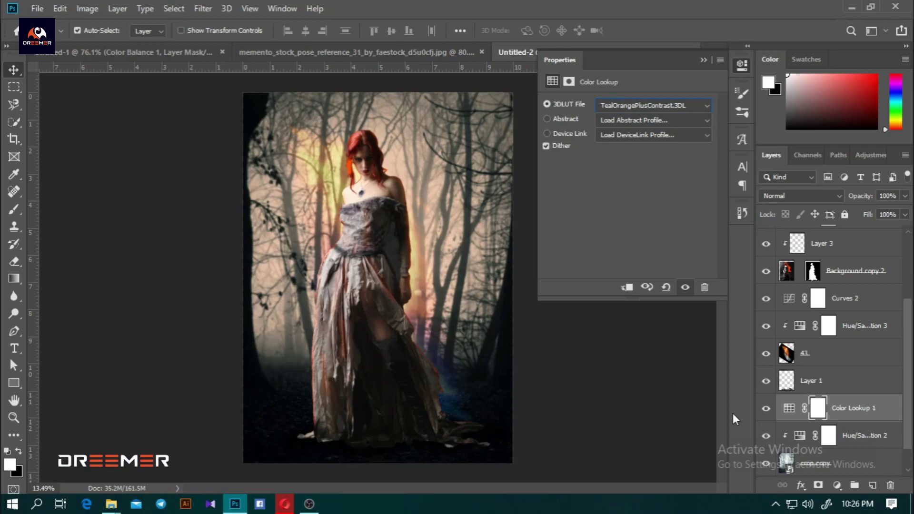
key(Down)
key(Down)
click(742, 64)
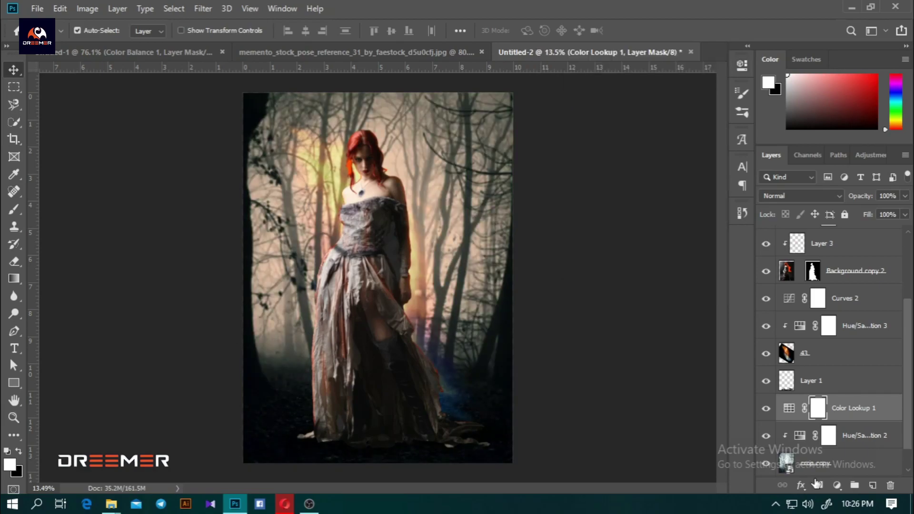
- Move Color Lookup 1 to the top of the layer stack and reopen its presets
click(766, 408)
drag(838, 408, 850, 234)
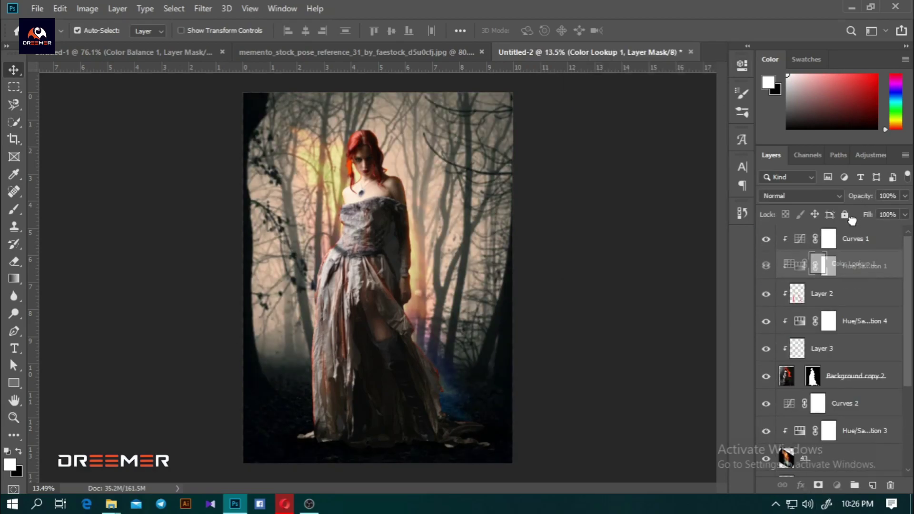
double_click(790, 239)
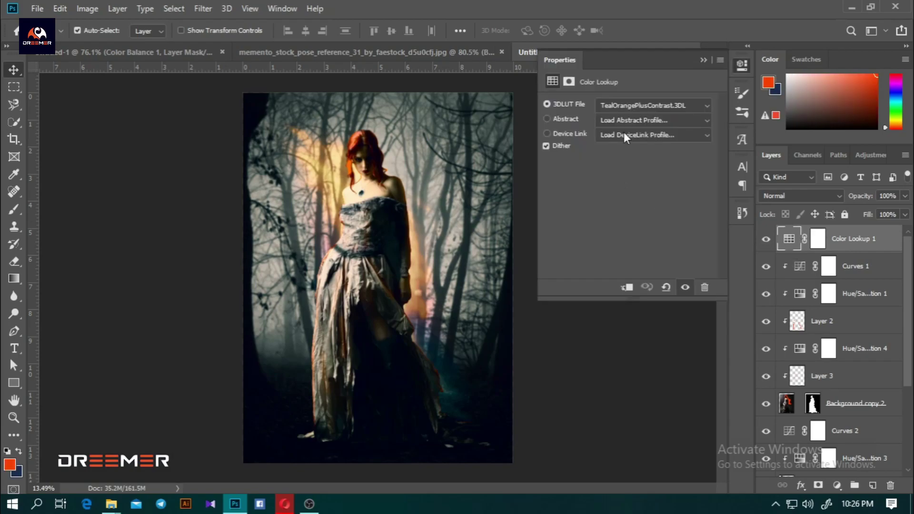
click(652, 105)
click(614, 94)
- Preview presets around Crisp_Winter and hide the fiery glow layer 43
key(Down)
key(Down)
key(Down)
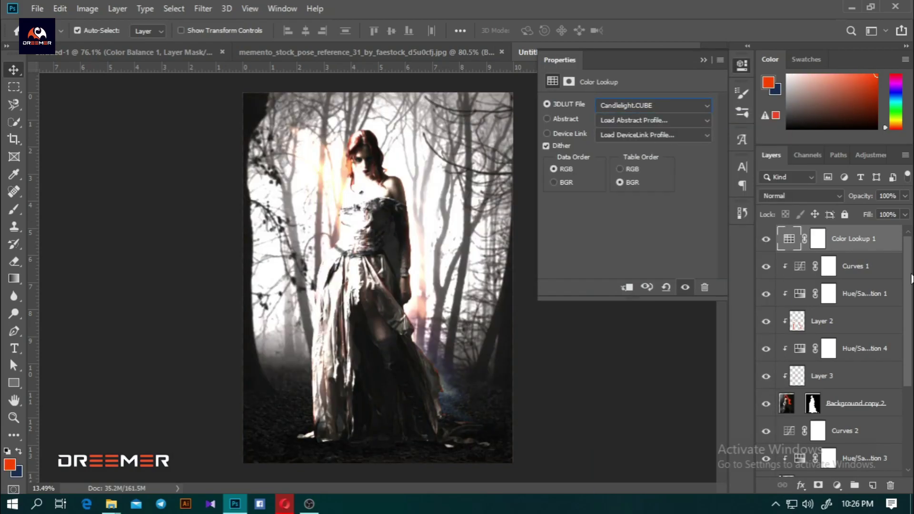
key(Down)
key(Down)
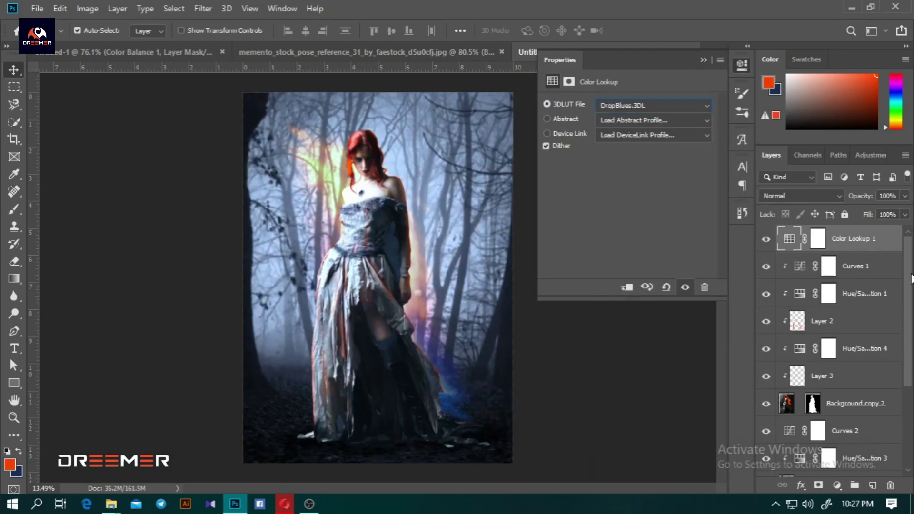
key(Up)
key(Down)
key(Down)
key(Down)
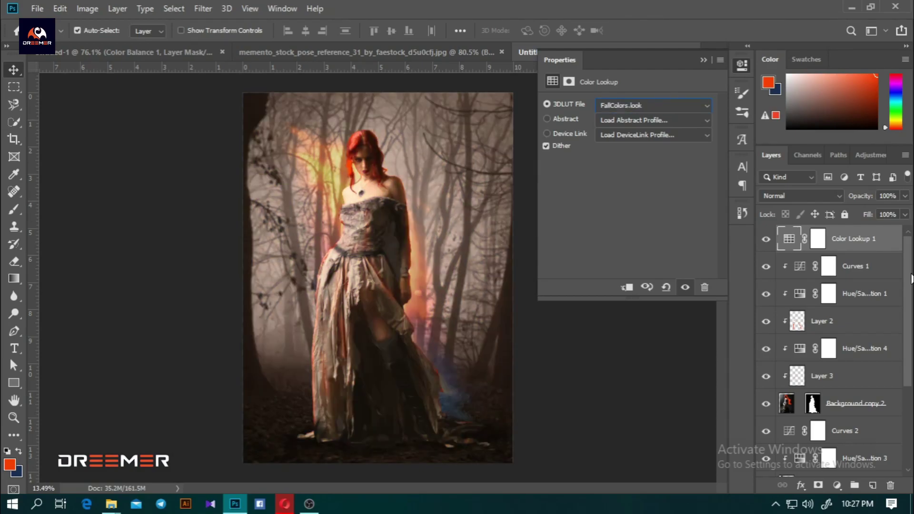
key(Down)
key(Up)
key(Up)
scroll(771, 380, down, 2)
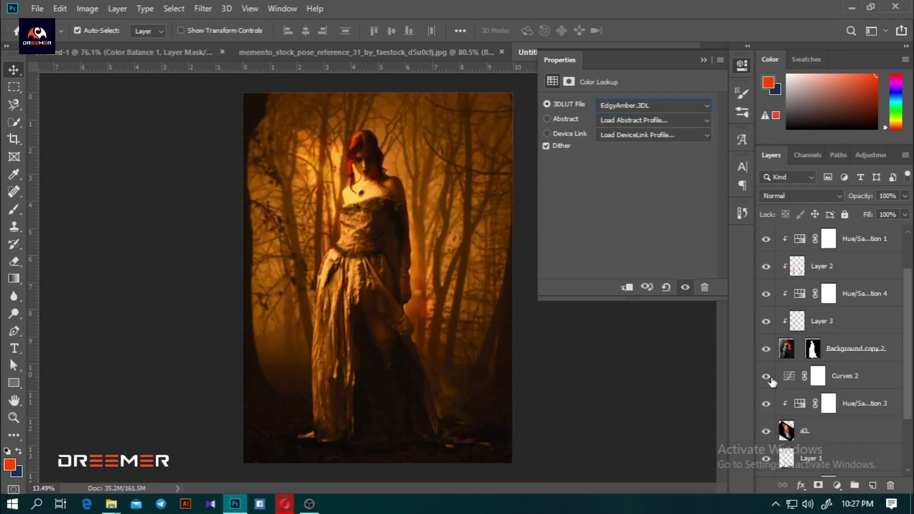
click(765, 430)
- Step past HorrorBlue and Kodak 5205 Fuji 3510 to settle on the Soft_Warming look
key(Down)
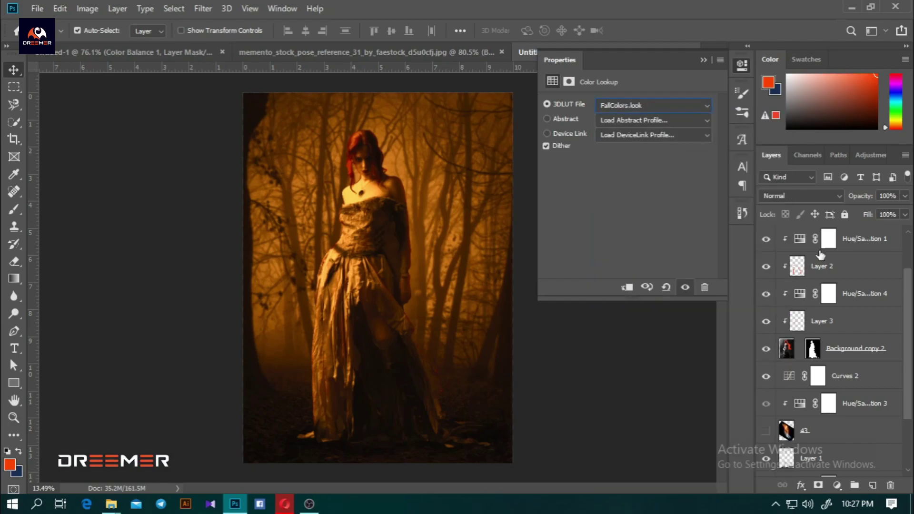
key(Down)
key(Down)
key(Down)
key(Down)
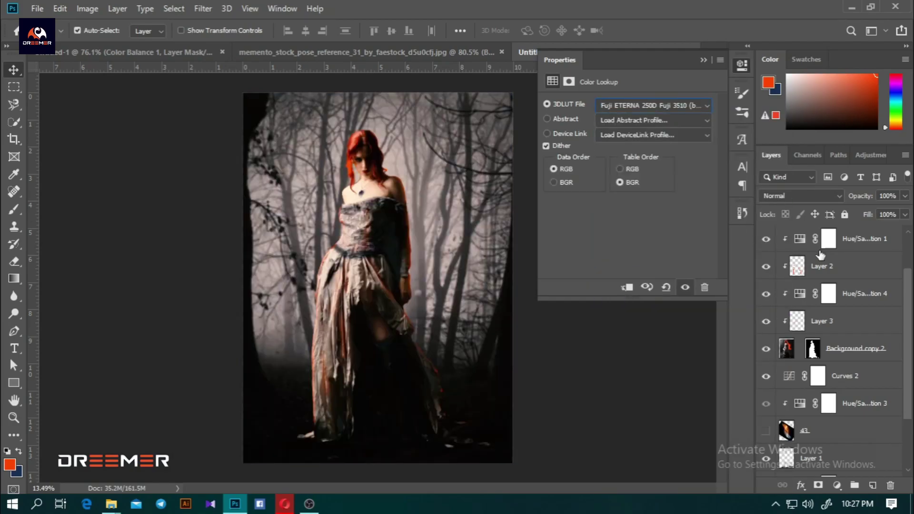
key(Down)
key(Down)
key(Down)
key(Down)
key(Down)
key(Down)
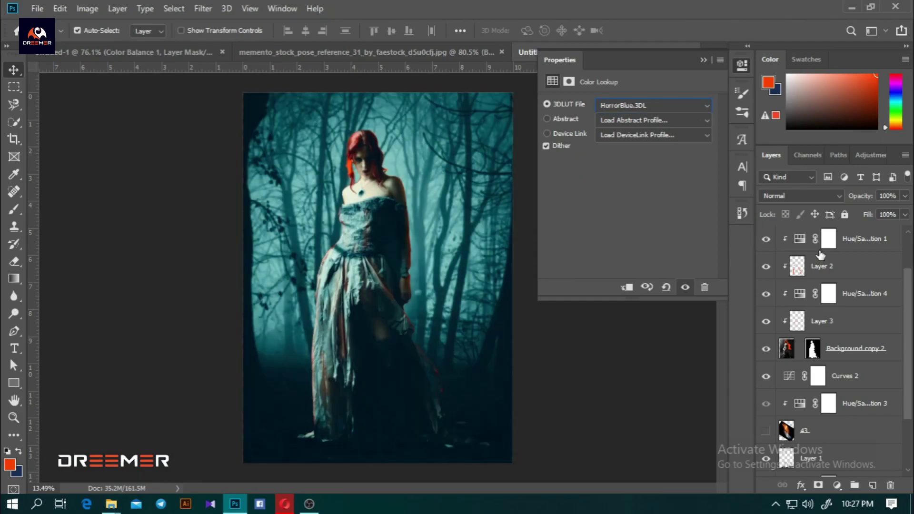
key(Down)
key(Down)
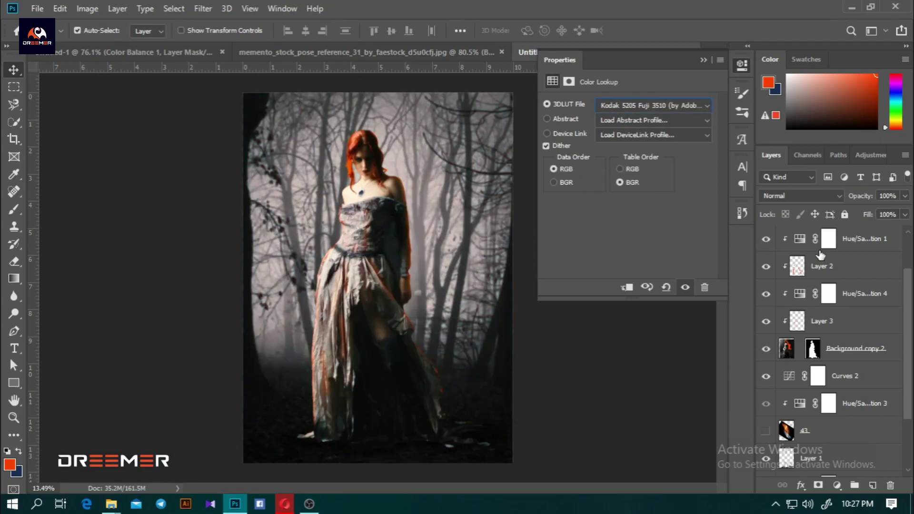
key(Down)
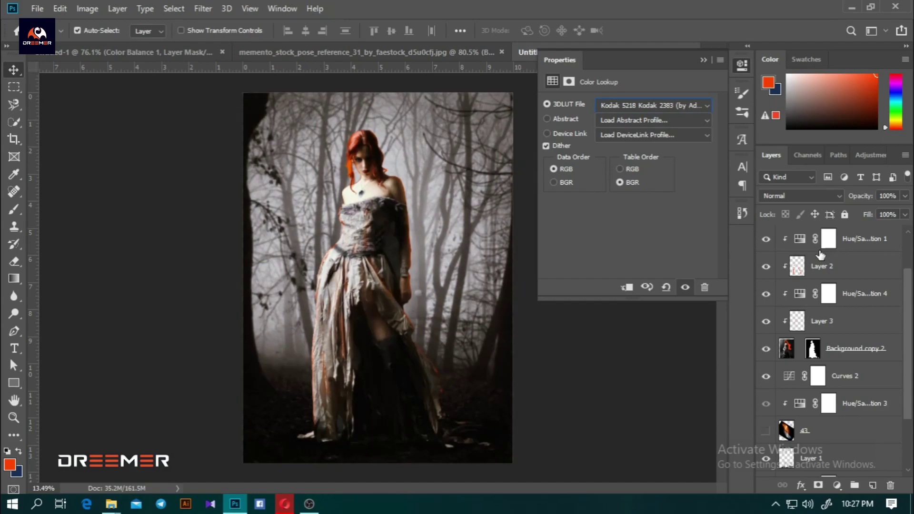
key(Down)
key(Down)
key(Down)
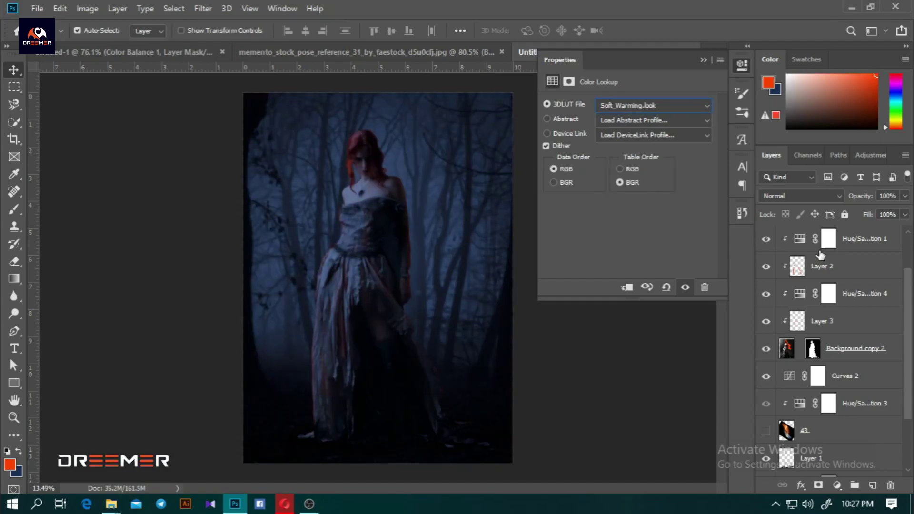
key(Down)
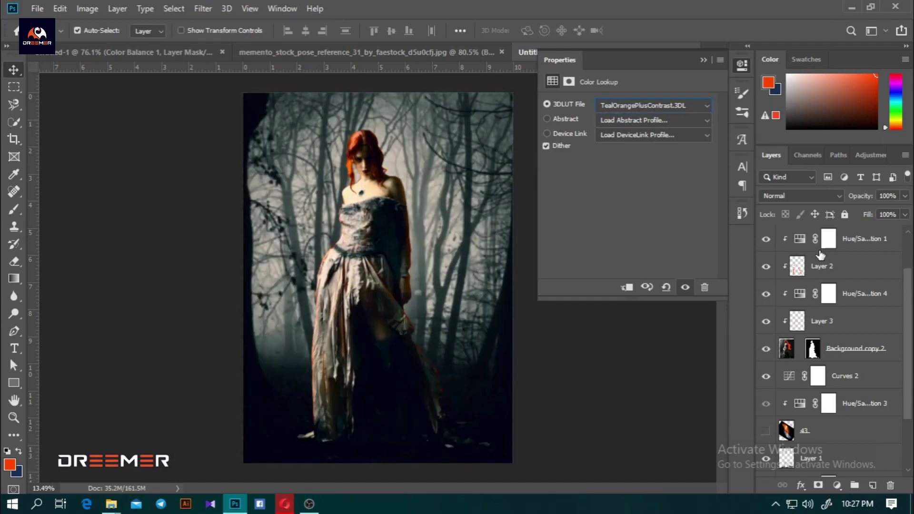
key(Up)
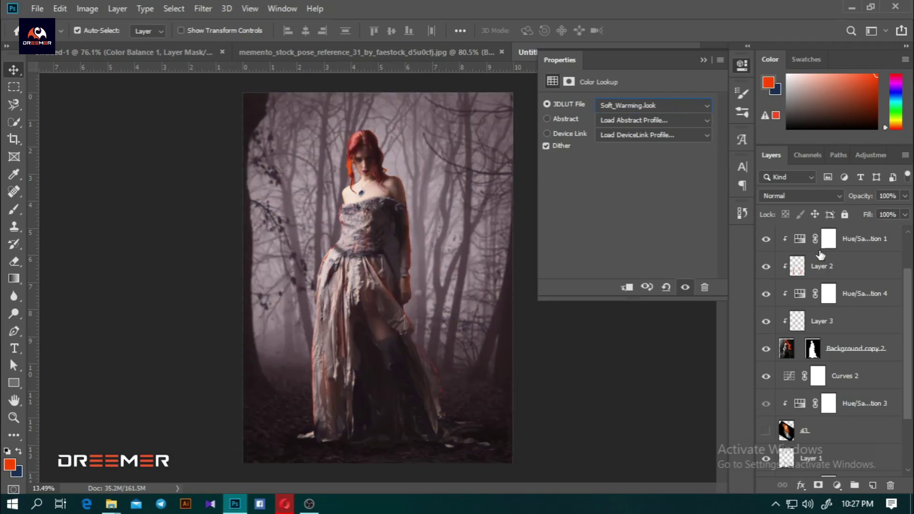
key(Down)
key(Down)
key(Up)
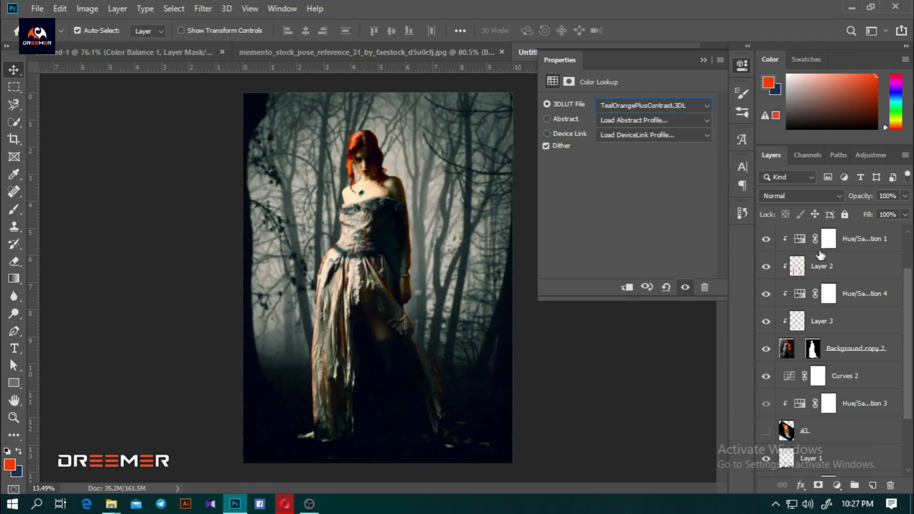
key(Up)
click(703, 60)
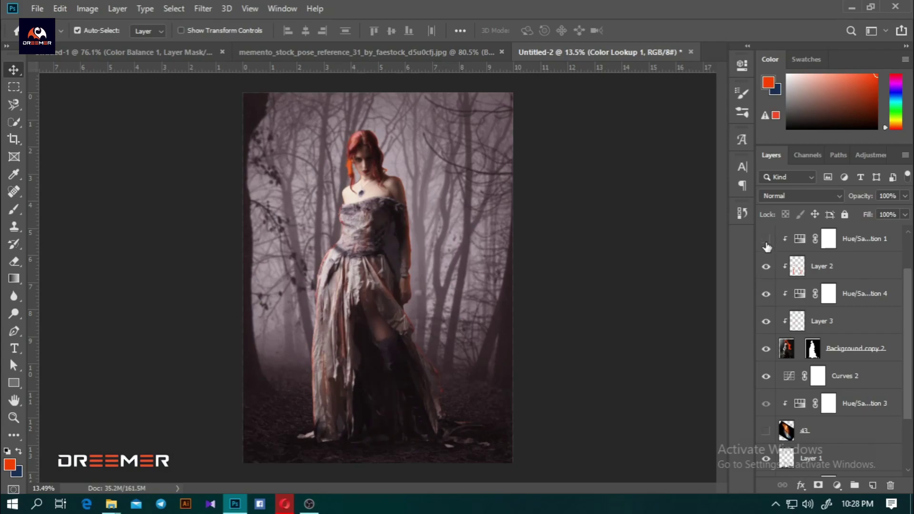
- Compare the image with and without the grade and the fiery glow layer
scroll(766, 246, up, 2)
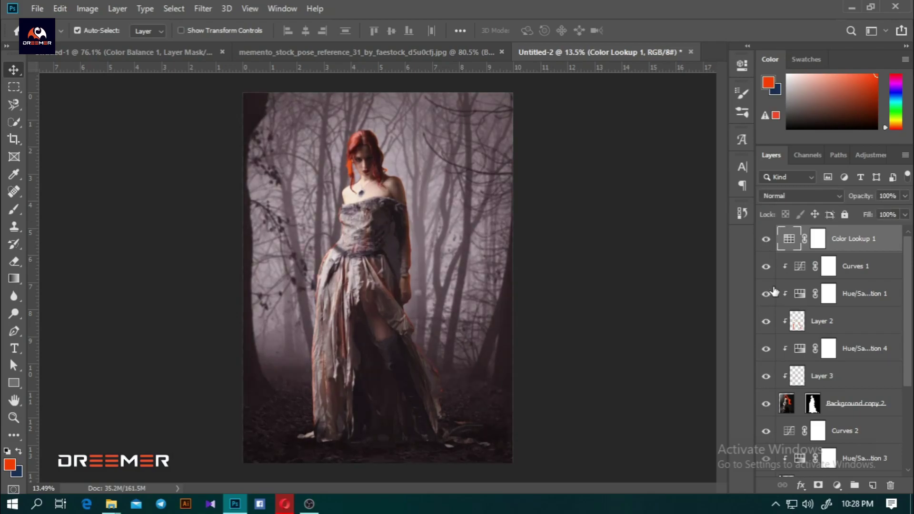
click(766, 239)
scroll(823, 366, down, 2)
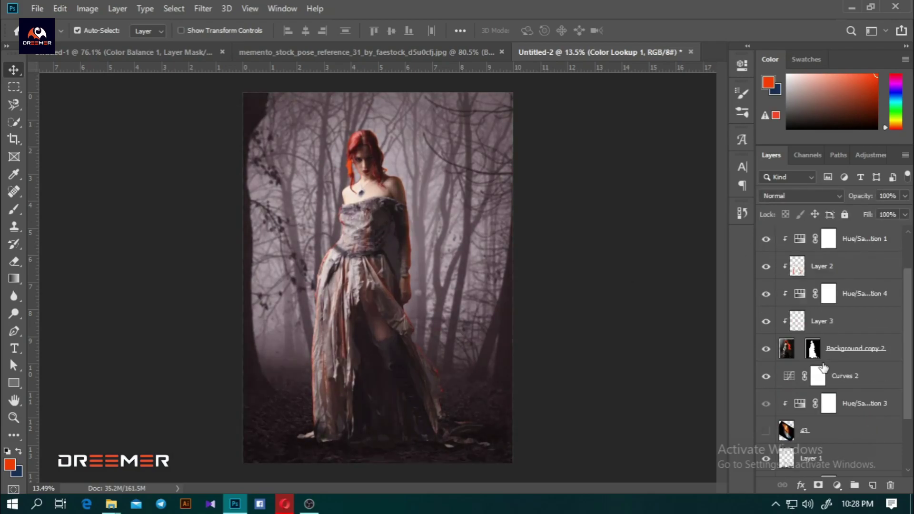
click(762, 433)
click(762, 431)
click(762, 431)
scroll(367, 210, up, 4)
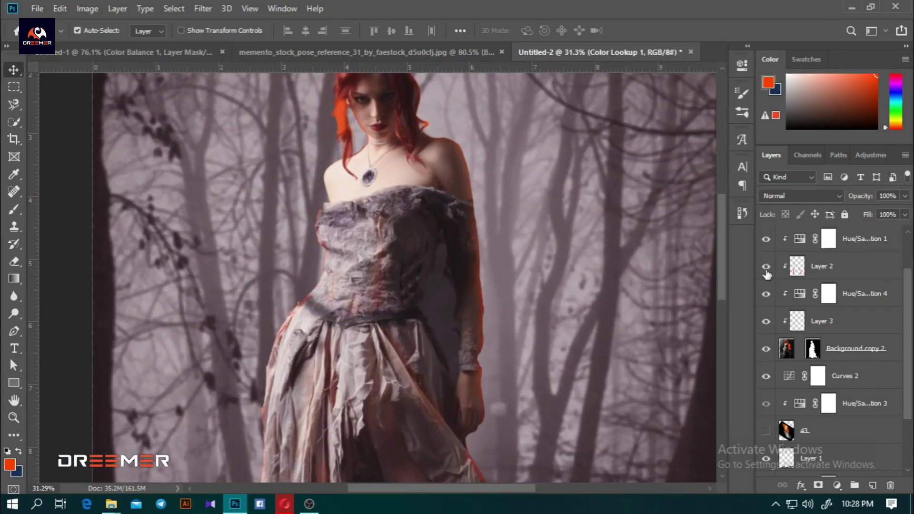
- Keep the soft-light Layer 2 instead of deleting it, and turn off its visibility
click(475, 261)
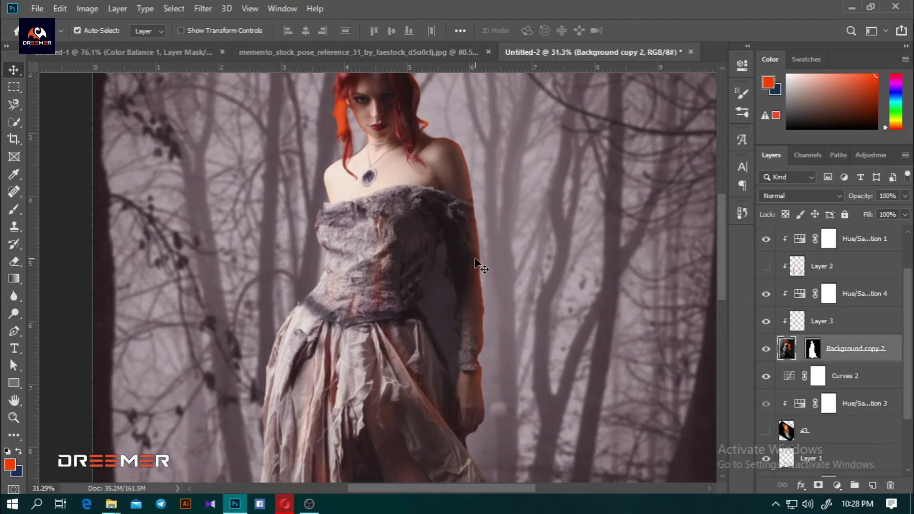
scroll(526, 250, down, 4)
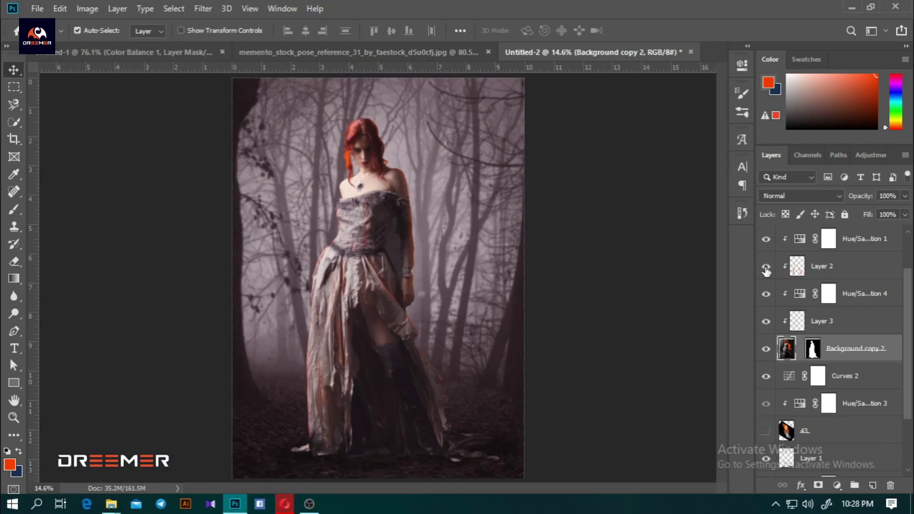
click(793, 274)
click(890, 485)
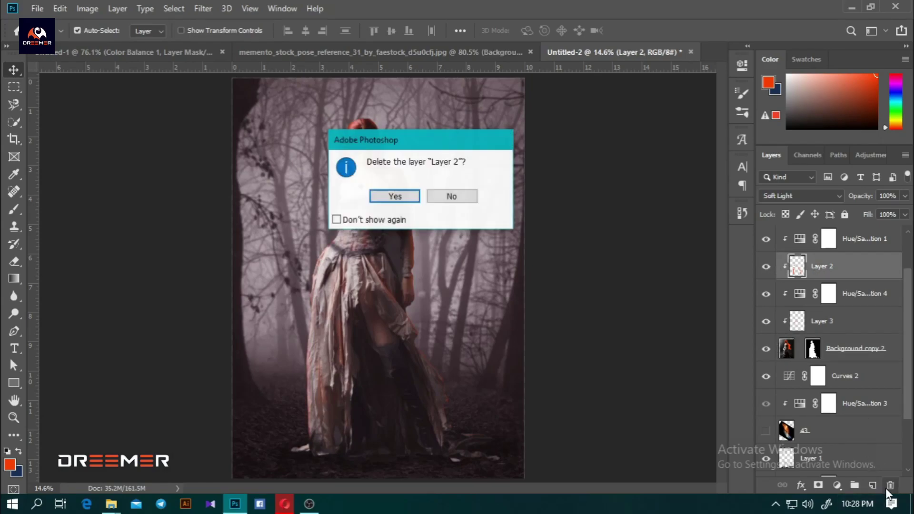
click(766, 266)
scroll(475, 243, up, 1)
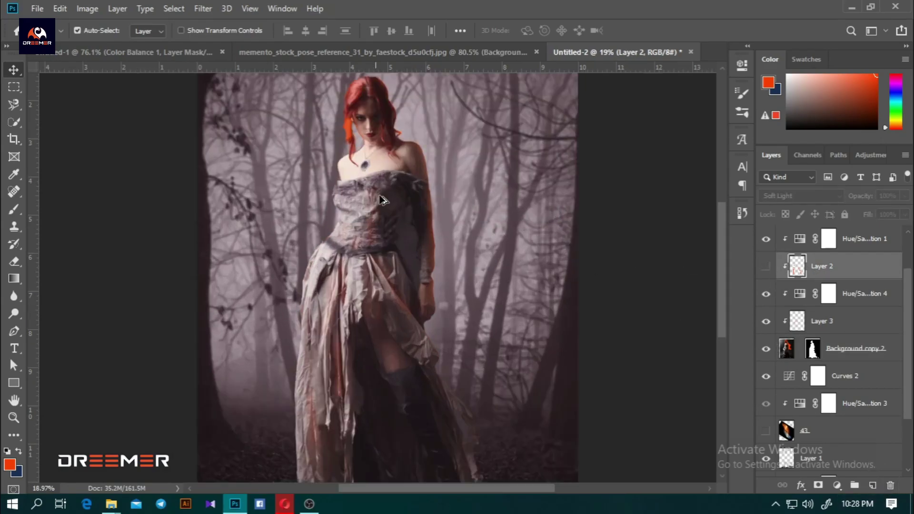
scroll(478, 241, up, 2)
scroll(465, 257, down, 3)
mouse_move(111, 504)
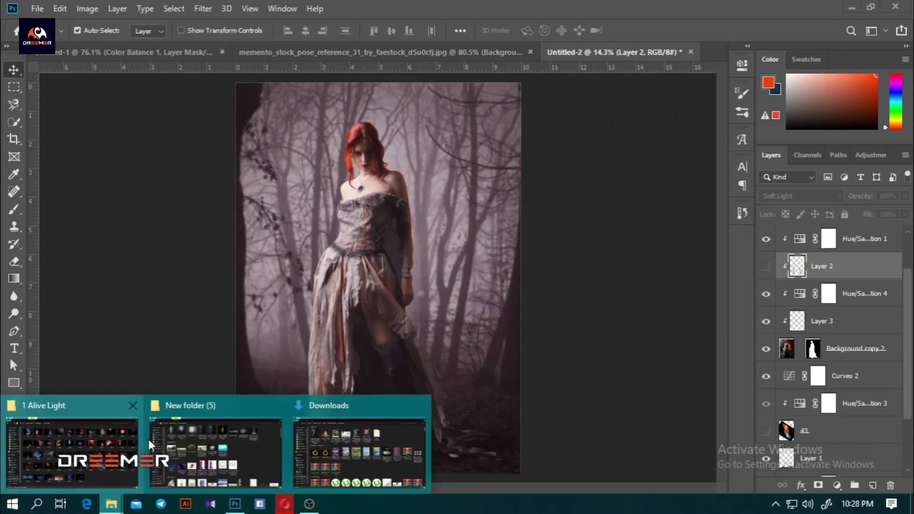
- Drag 10.jpg from the 1 Alive Light folder onto the Photoshop canvas
click(71, 447)
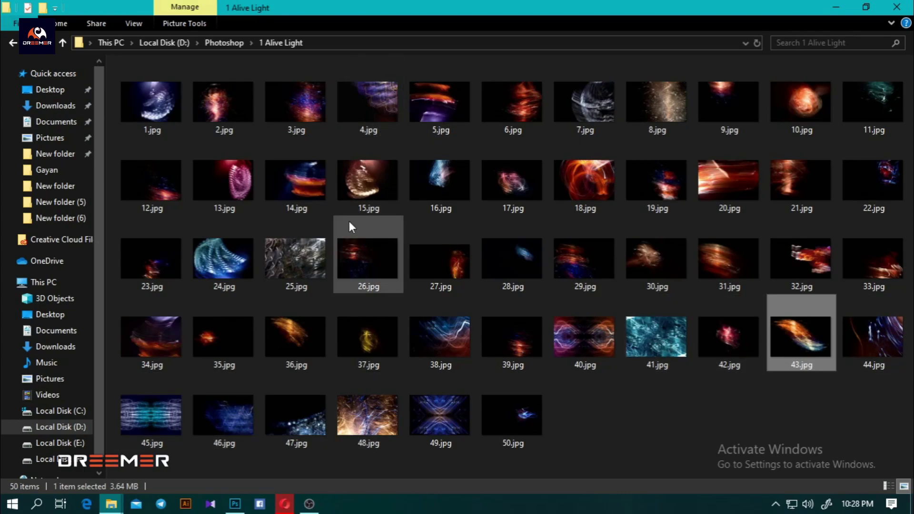
mouse_move(801, 100)
mouse_down()
mouse_move(241, 508)
mouse_move(383, 246)
mouse_up()
- Set layer 10's blend mode to Lighten and move it below layer 43
click(815, 192)
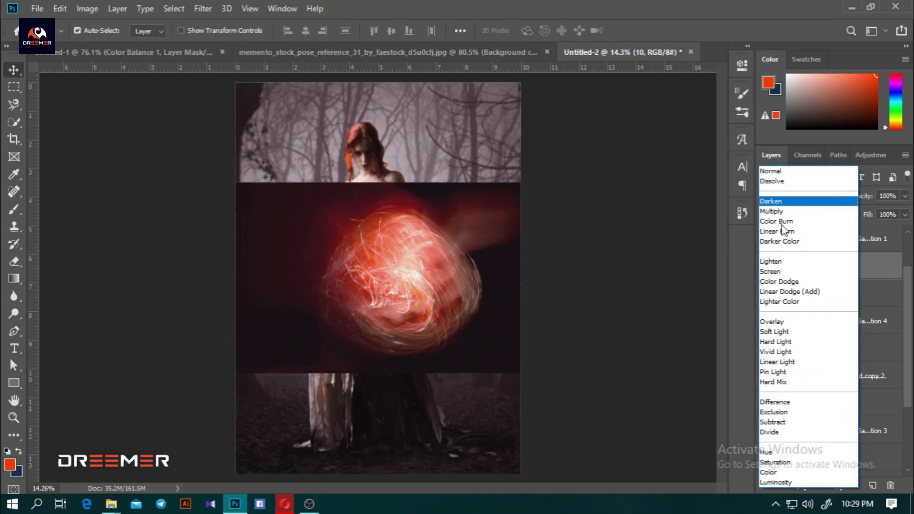
click(766, 262)
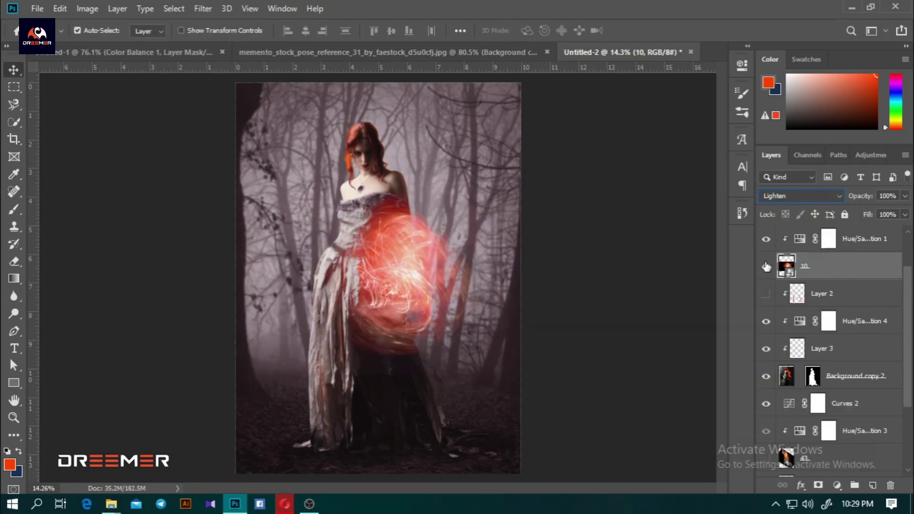
drag(800, 266, 810, 418)
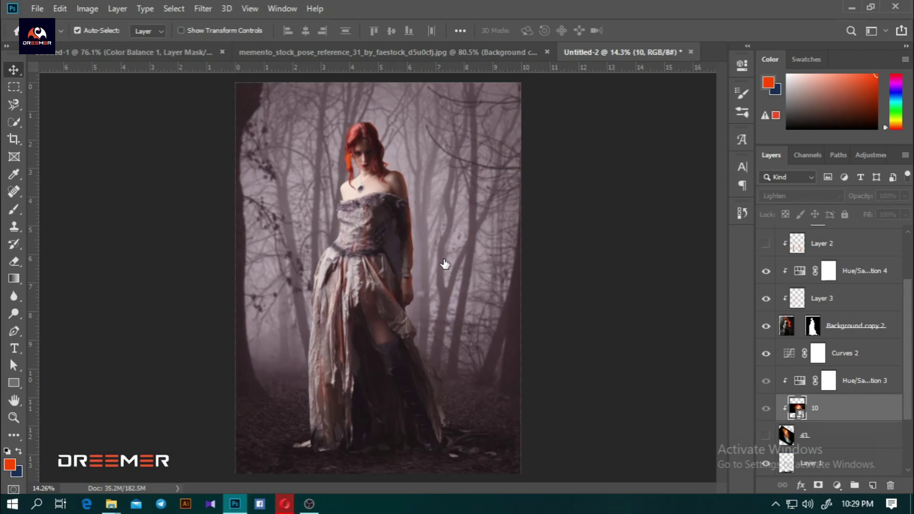
key(ctrl+t)
key(Return)
drag(786, 414, 793, 445)
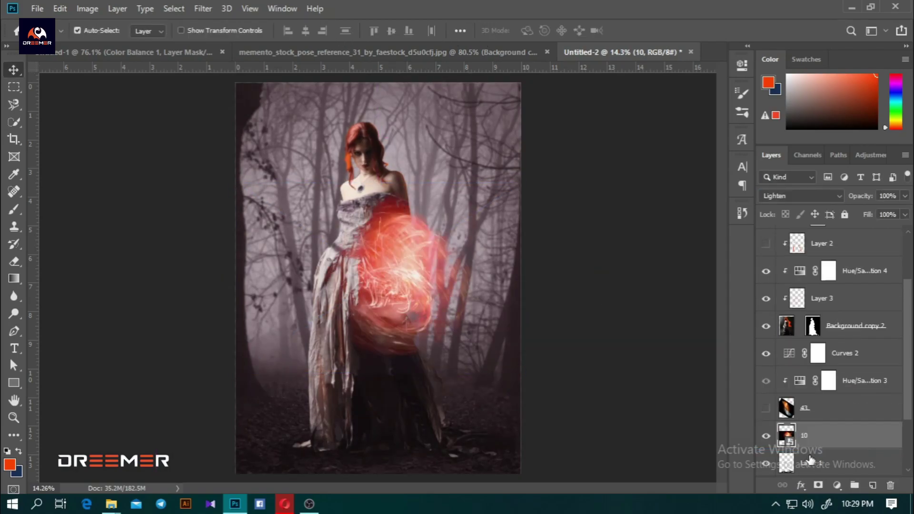
- Scale and position the fire light behind the woman's head and shoulders
key(ctrl+t)
drag(520, 373, 555, 408)
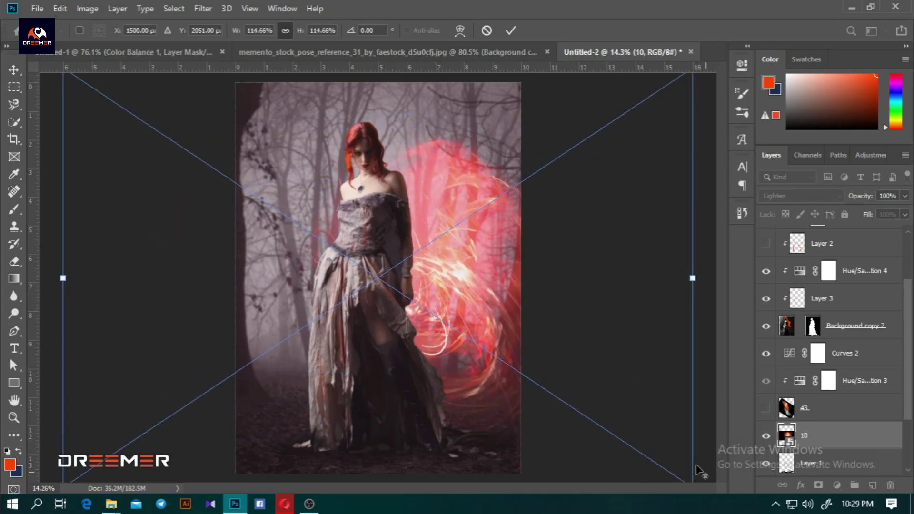
mouse_move(583, 290)
mouse_down()
mouse_move(520, 290)
mouse_move(523, 259)
mouse_up()
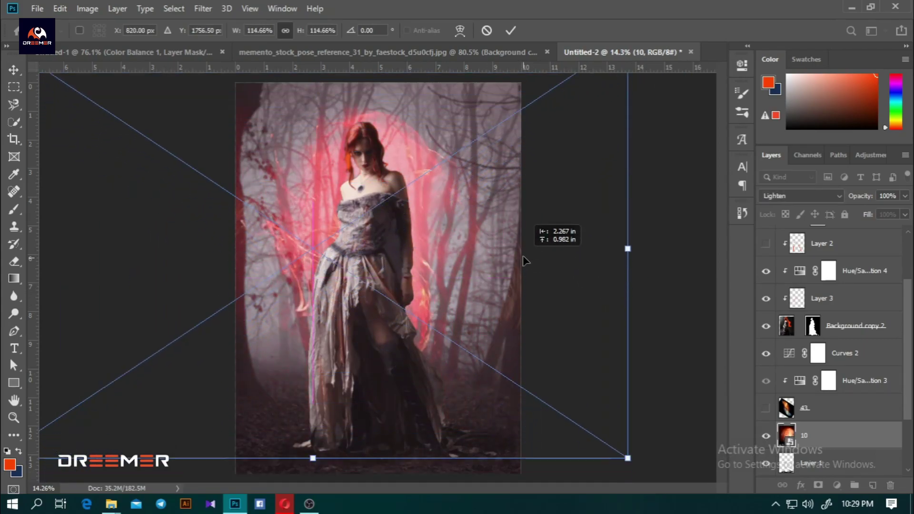
drag(628, 456, 600, 435)
drag(547, 305, 552, 275)
click(510, 30)
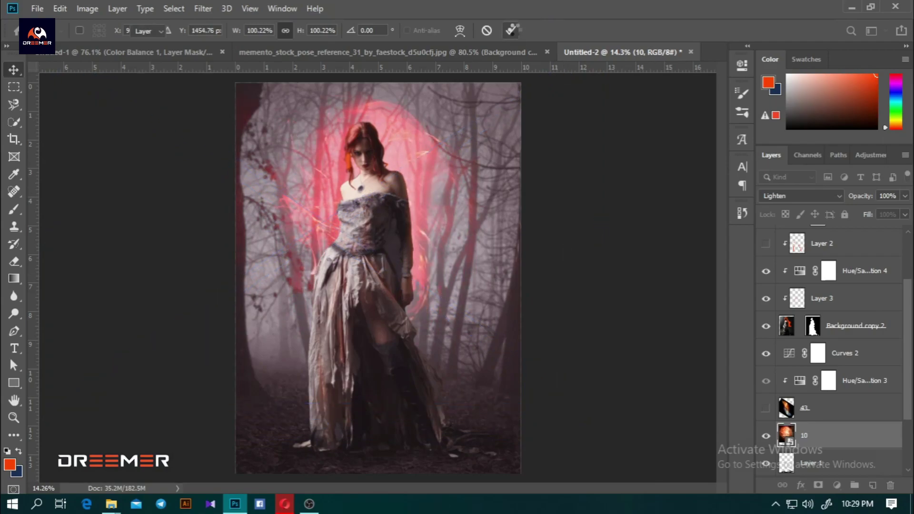
- Add a Hue/Saturation adjustment clipped to layer 10, shifting hue and lowering saturation
click(836, 485)
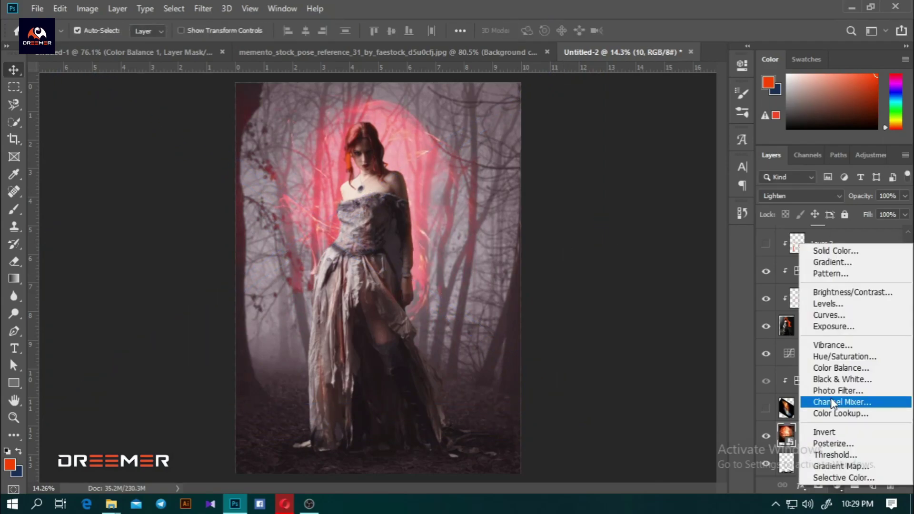
click(854, 292)
mouse_move(627, 155)
mouse_down()
mouse_move(616, 156)
mouse_move(664, 158)
mouse_move(645, 181)
mouse_up()
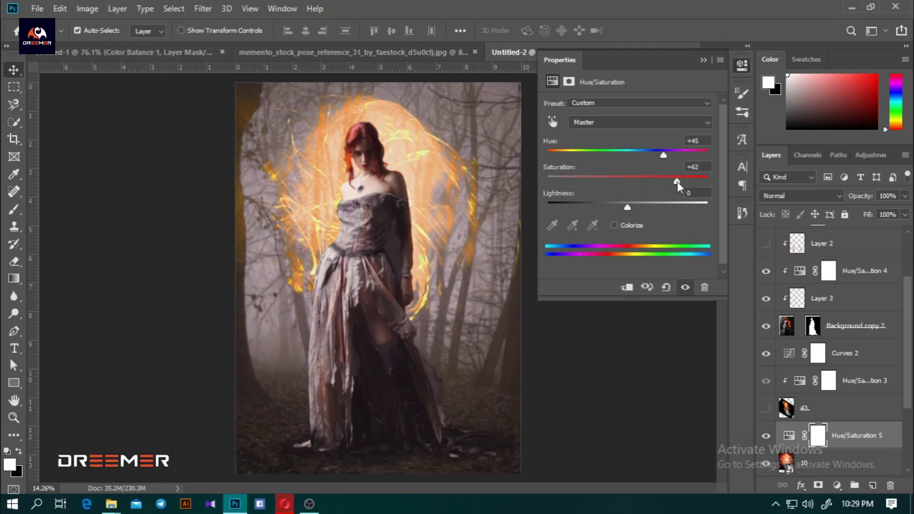
click(627, 287)
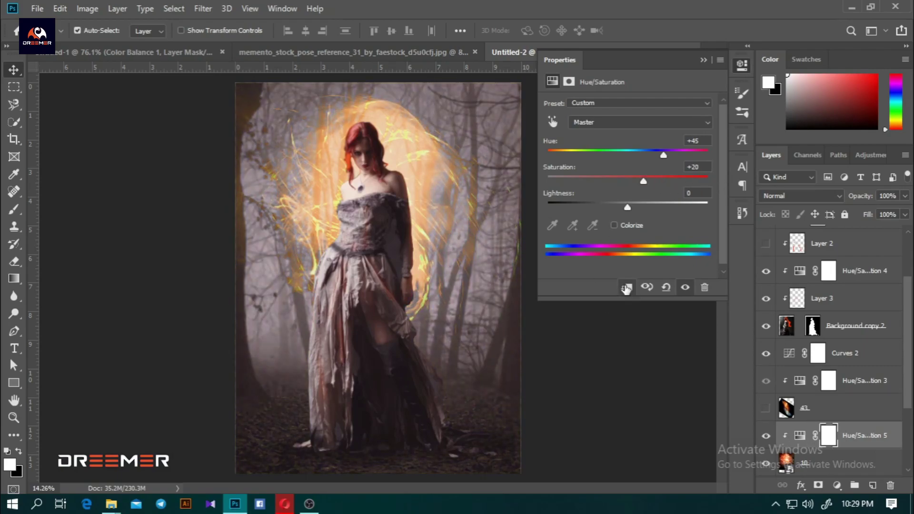
drag(645, 182, 523, 179)
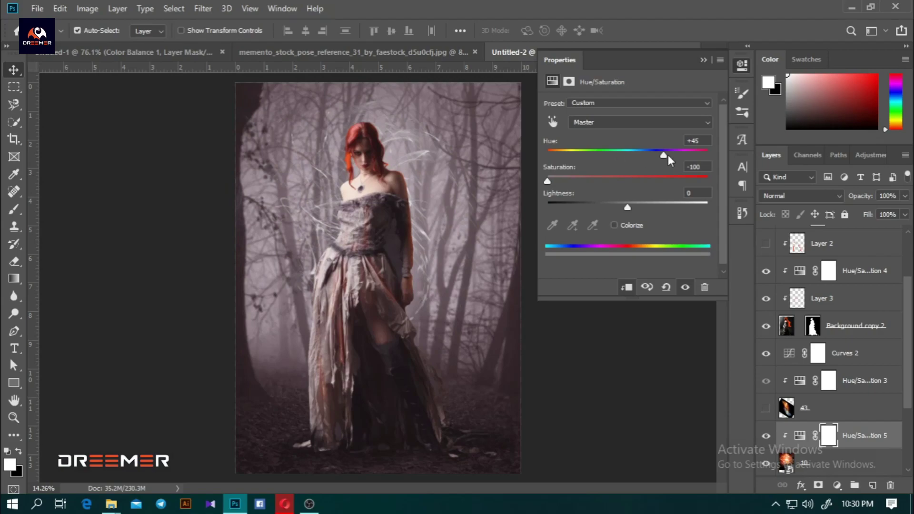
- Fine-tune the streaks to about Hue +28, Saturation -89, Lightness 0
drag(663, 155, 649, 155)
mouse_move(627, 208)
mouse_down()
mouse_move(646, 207)
mouse_move(628, 206)
mouse_up()
mouse_move(547, 181)
mouse_down()
mouse_move(570, 183)
mouse_move(561, 182)
mouse_up()
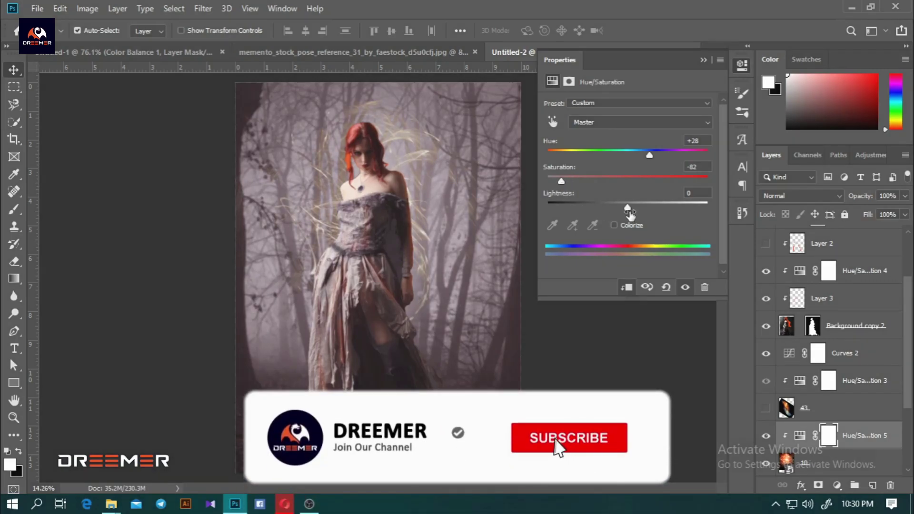
mouse_move(628, 207)
mouse_down()
mouse_move(593, 207)
mouse_move(567, 181)
mouse_move(626, 205)
mouse_up()
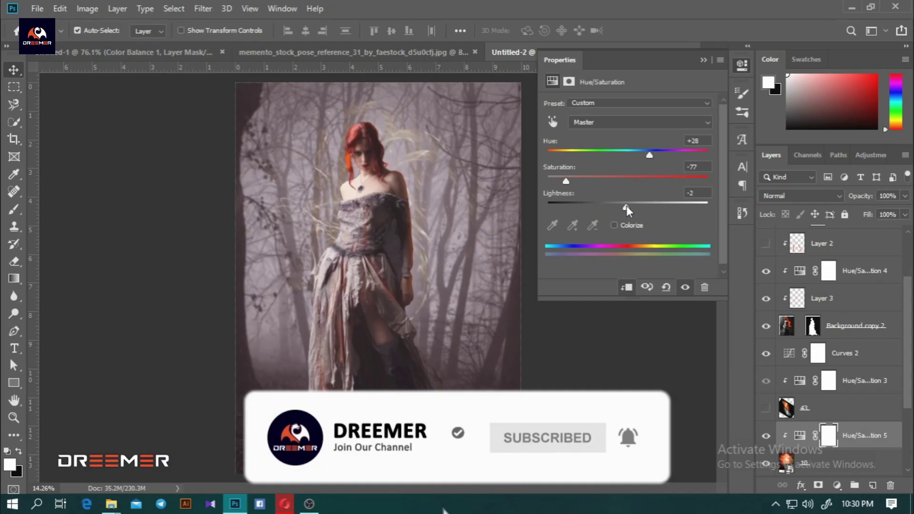
drag(567, 181, 565, 182)
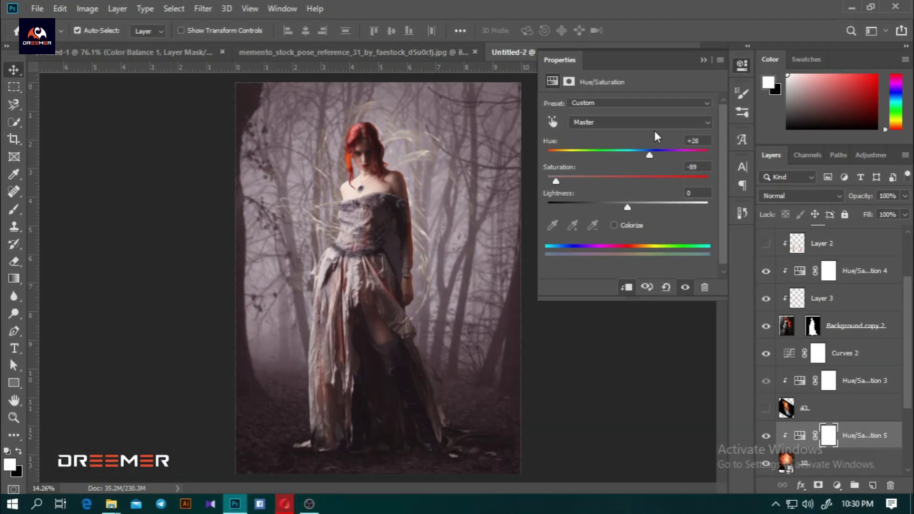
click(703, 60)
key(ctrl+t)
click(443, 196)
- Enlarge layer 10's light streaks slightly and nudge them upward, then compare visibility
scroll(832, 333, down, 2)
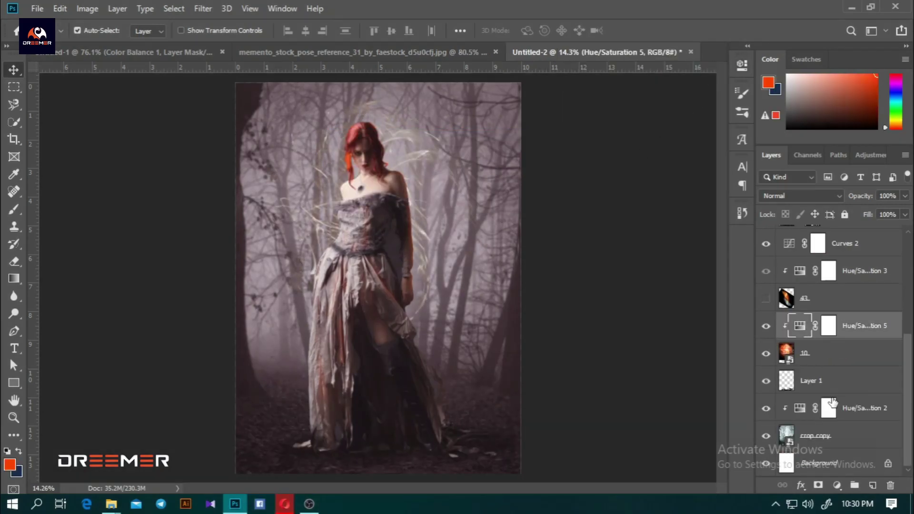
click(809, 352)
key(ctrl+t)
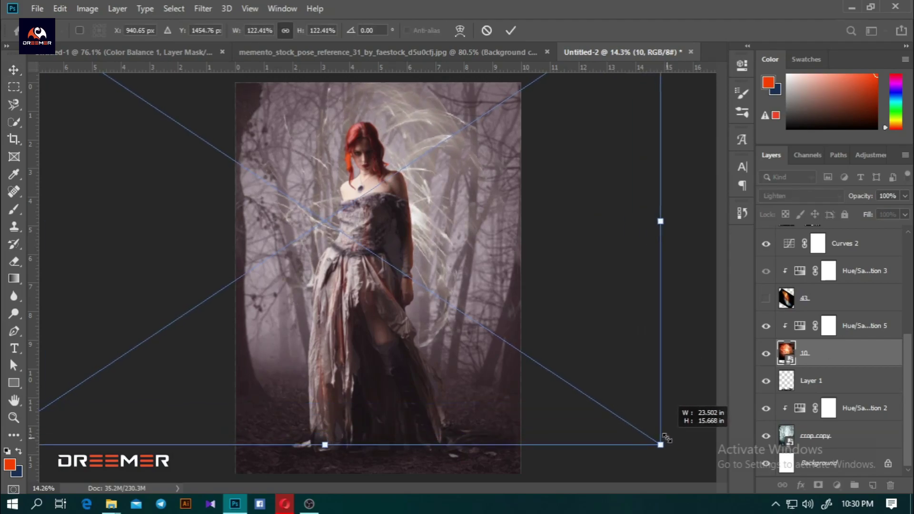
drag(598, 402, 614, 412)
drag(545, 270, 540, 250)
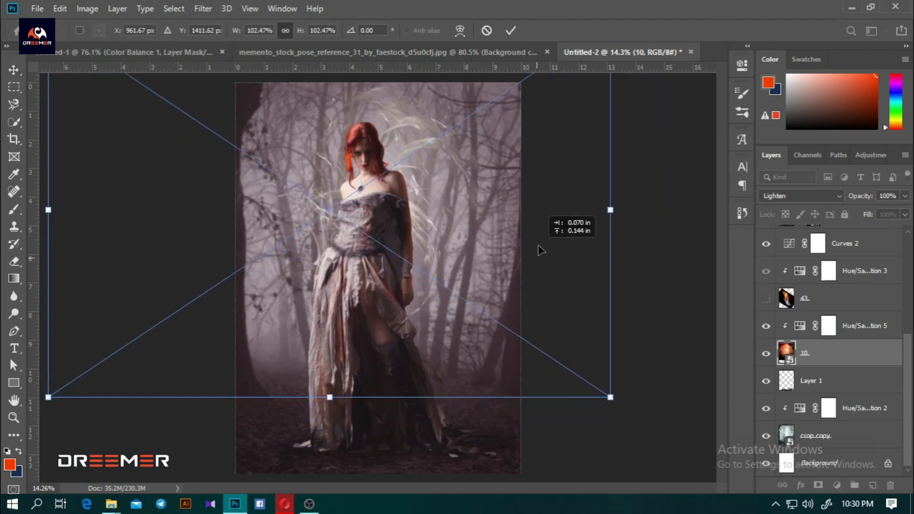
click(511, 30)
scroll(439, 228, down, 4)
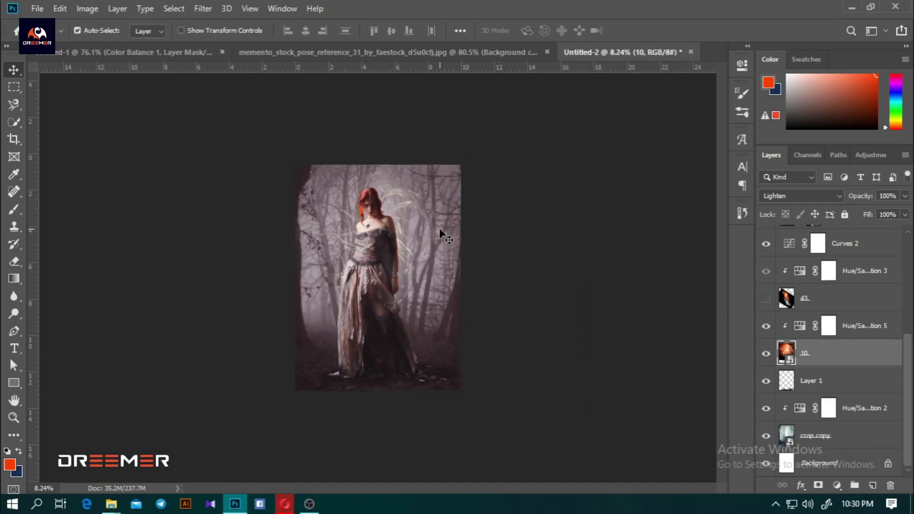
scroll(438, 227, up, 4)
click(765, 353)
click(766, 354)
click(766, 353)
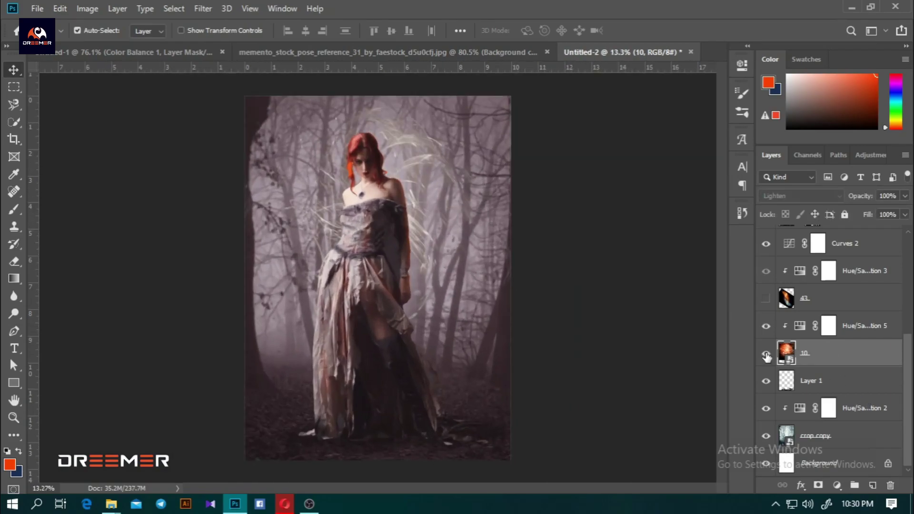
- Enlarge the Eraser brush, then move the streaks down behind the woman's shoulders
click(14, 261)
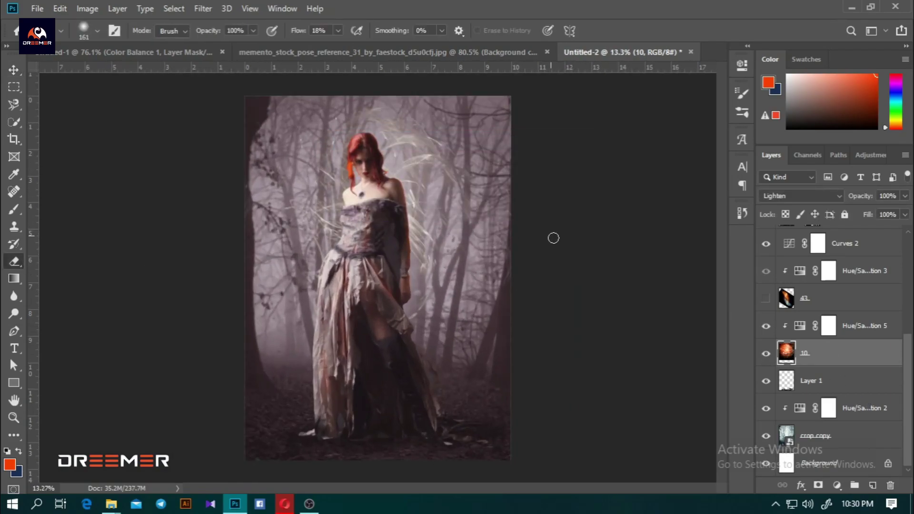
drag(493, 159, 520, 167)
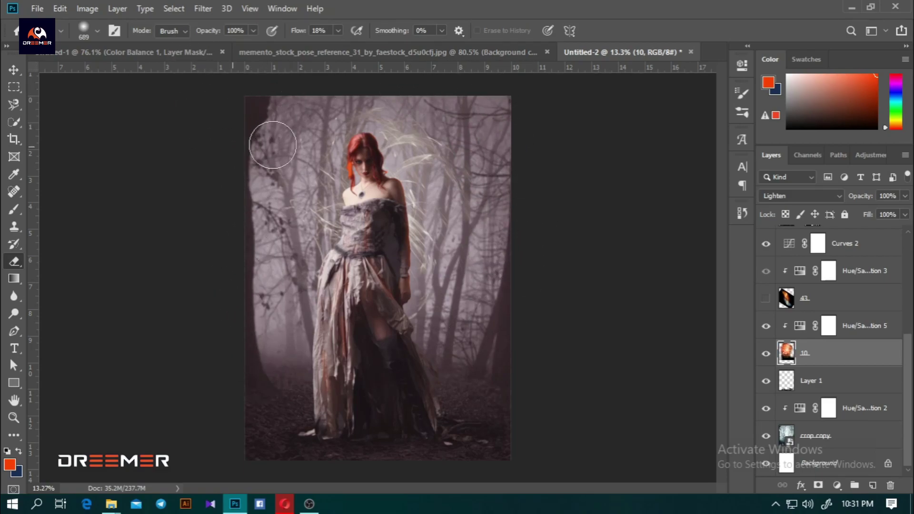
key(v)
drag(412, 163, 405, 197)
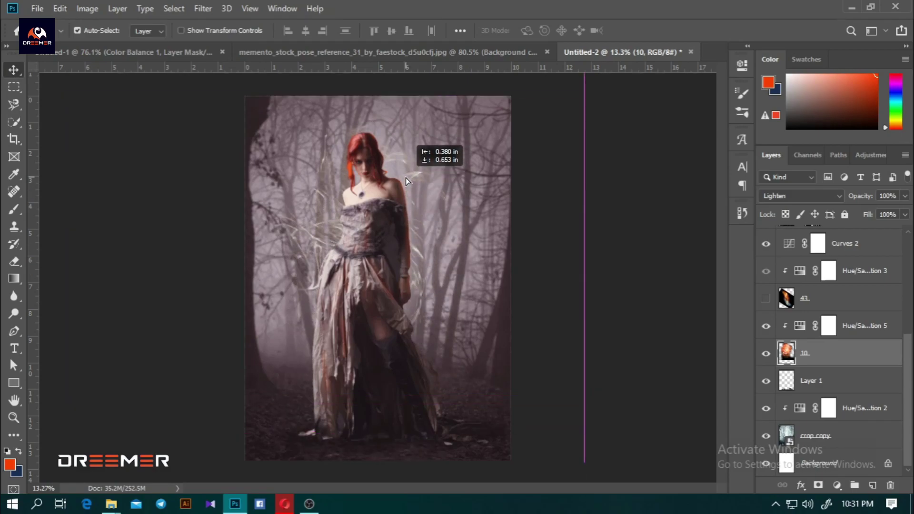
drag(405, 197, 412, 182)
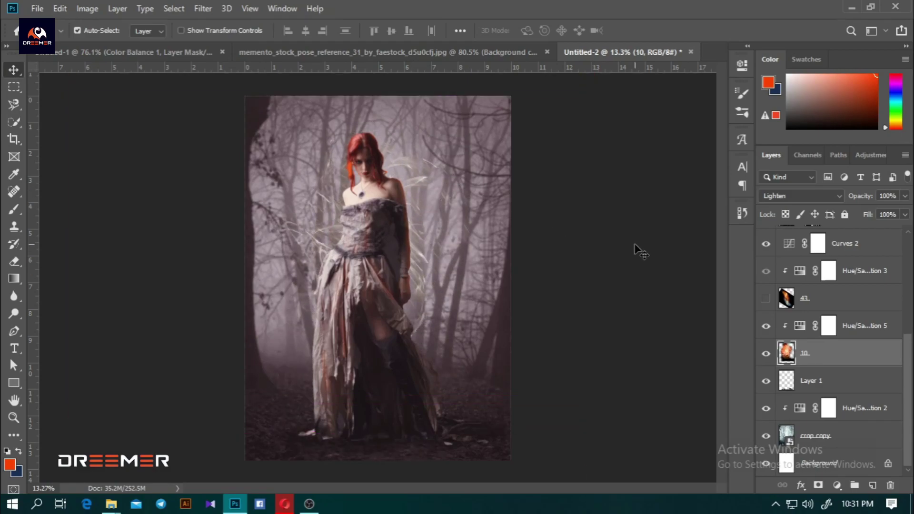
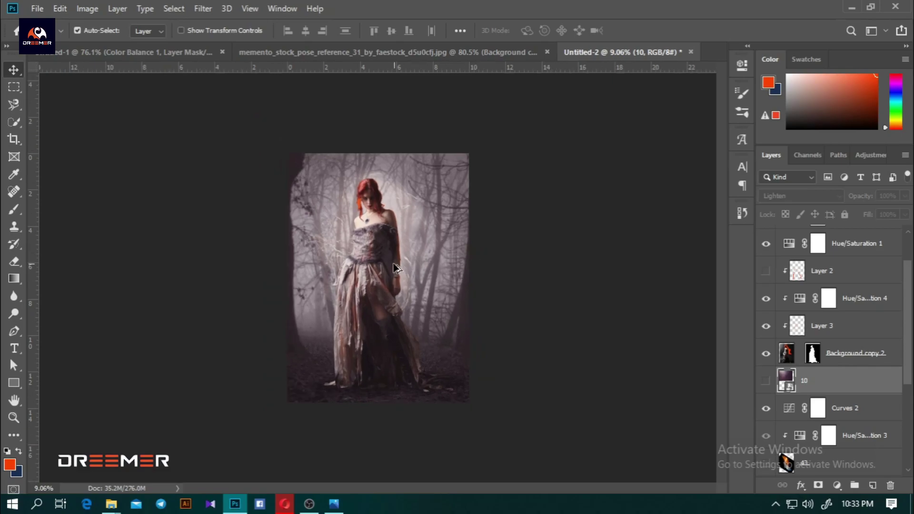
- Add a Curves adjustment layer above the Hue/Saturation 2 mask, low in the stack
scroll(395, 267, up, 3)
scroll(484, 238, up, 3)
scroll(484, 237, down, 4)
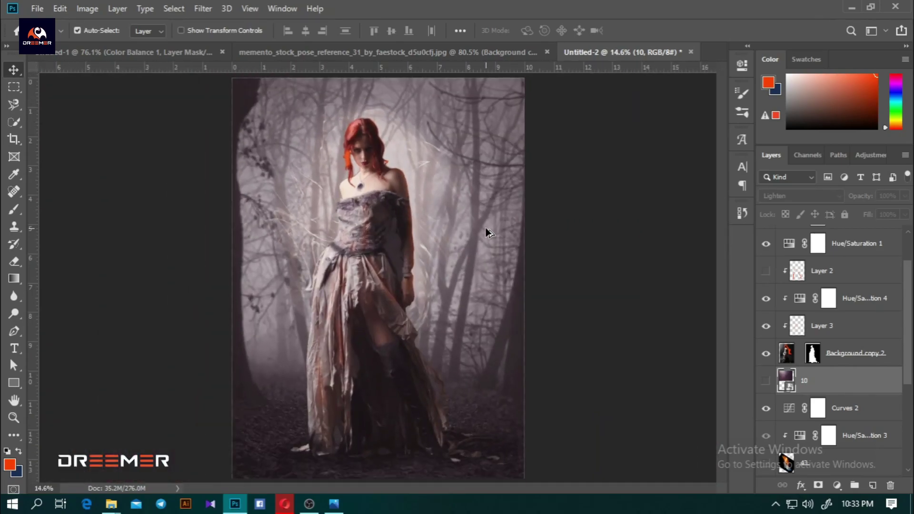
scroll(486, 232, down, 1)
scroll(838, 434, down, 1)
scroll(838, 434, down, 2)
click(835, 434)
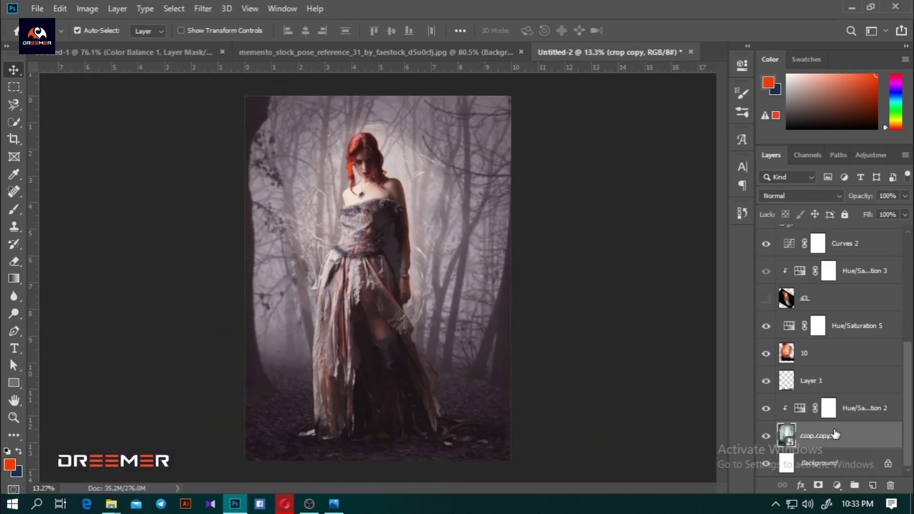
click(828, 408)
click(837, 485)
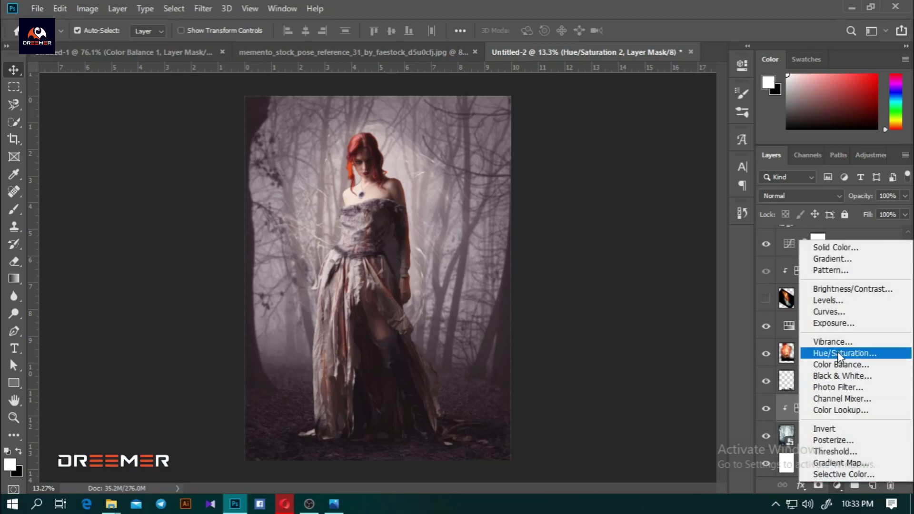
click(828, 312)
- Bend the Curves 3 RGB curve into an S-curve with lower and upper points for contrast
drag(614, 228, 624, 240)
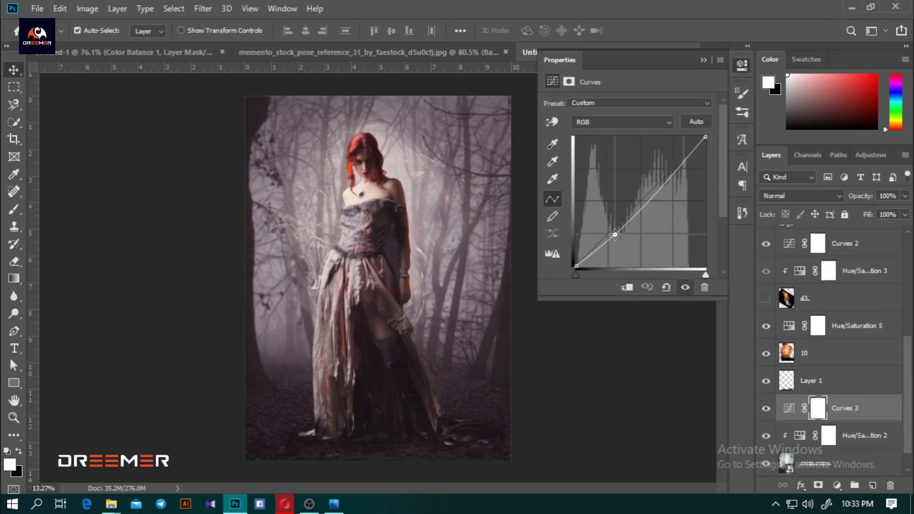
mouse_move(664, 190)
mouse_down()
mouse_move(664, 174)
mouse_move(679, 189)
mouse_up()
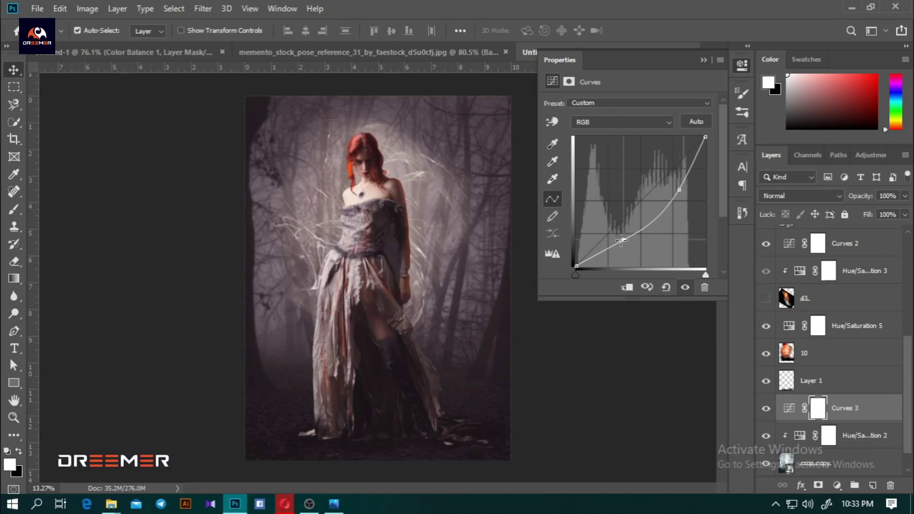
drag(621, 240, 654, 223)
drag(679, 189, 681, 190)
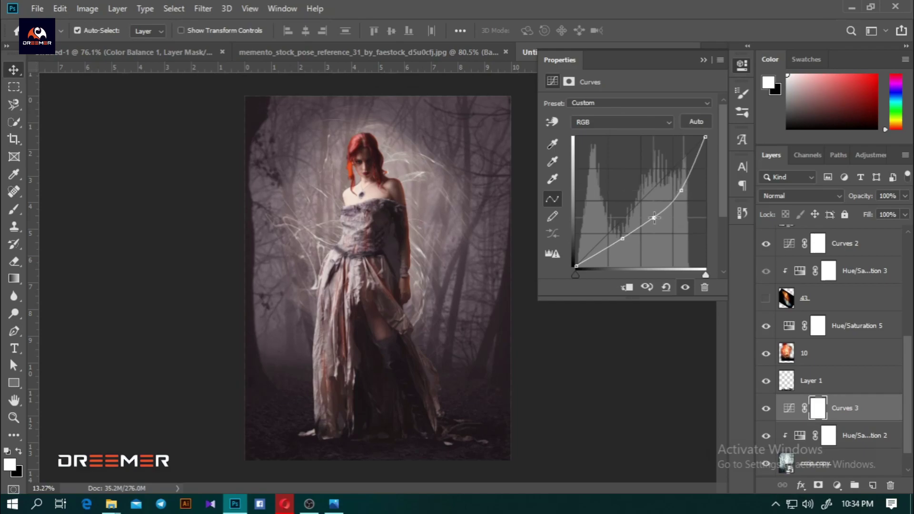
- Compare layer 10's light streaks on and off, then lower its opacity to 65%
click(741, 61)
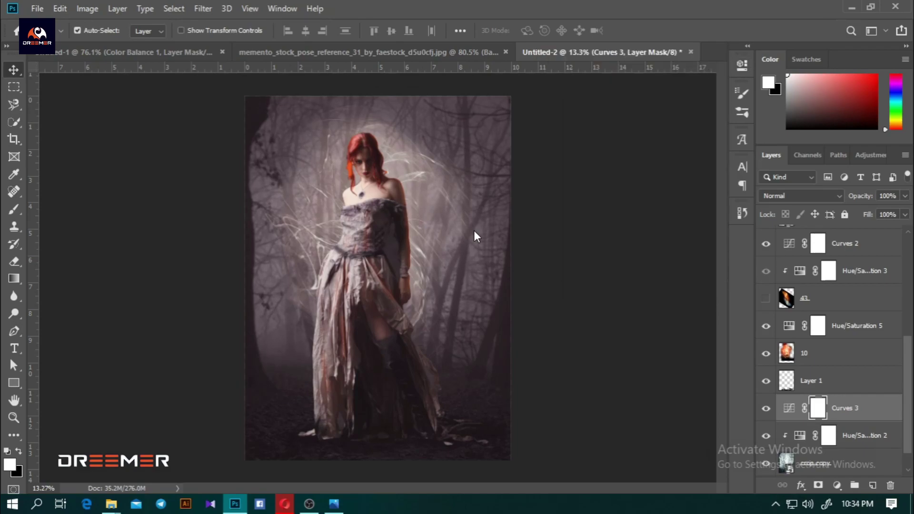
scroll(406, 163, up, 5)
click(430, 165)
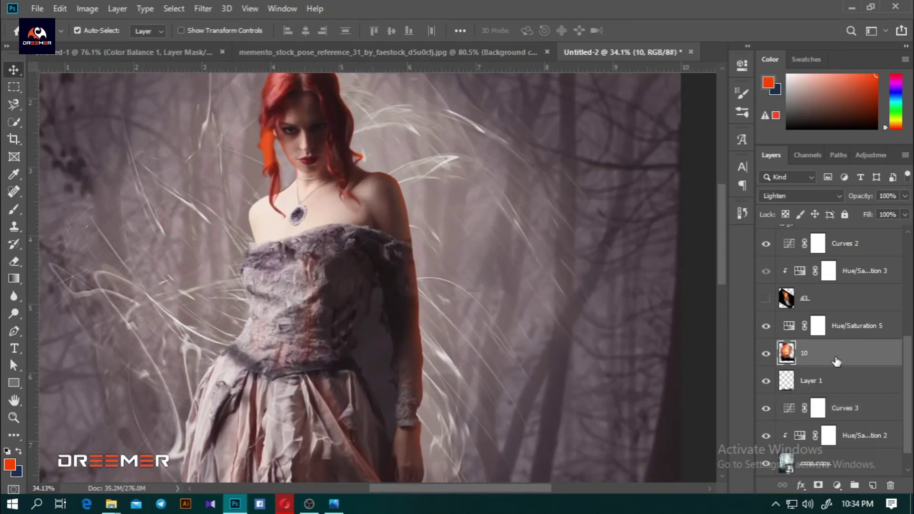
click(766, 353)
key(ctrl+0)
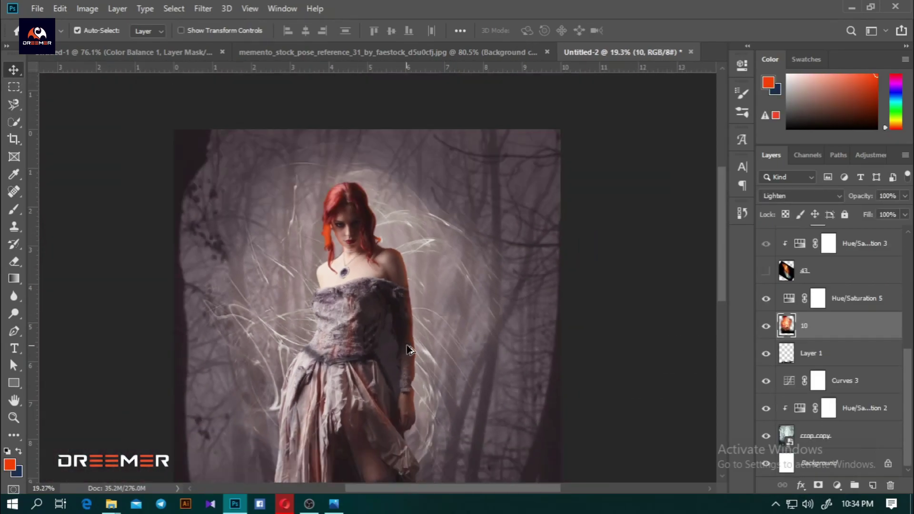
click(766, 325)
click(766, 325)
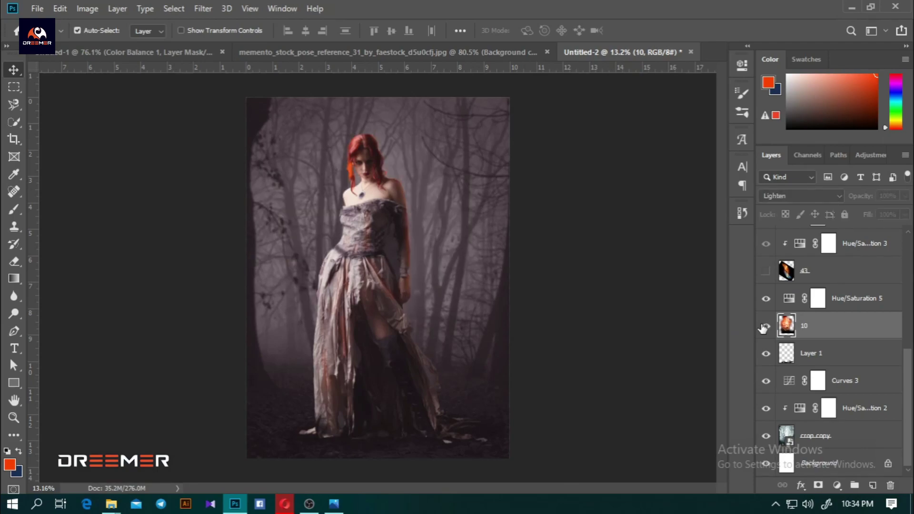
click(765, 327)
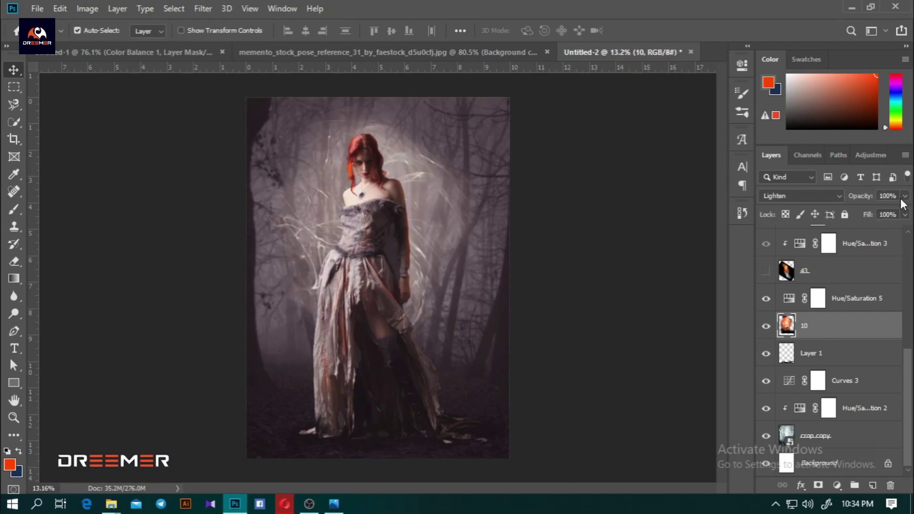
drag(903, 196, 868, 210)
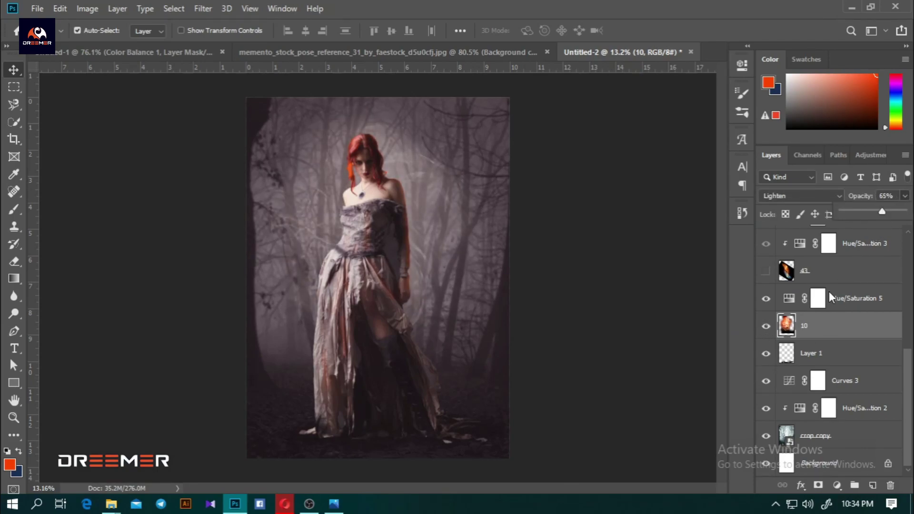
double_click(789, 298)
- Darken Hue/Saturation 5, reduce its saturation and shift its hue
mouse_move(569, 181)
mouse_down()
mouse_move(607, 181)
mouse_move(563, 180)
mouse_up()
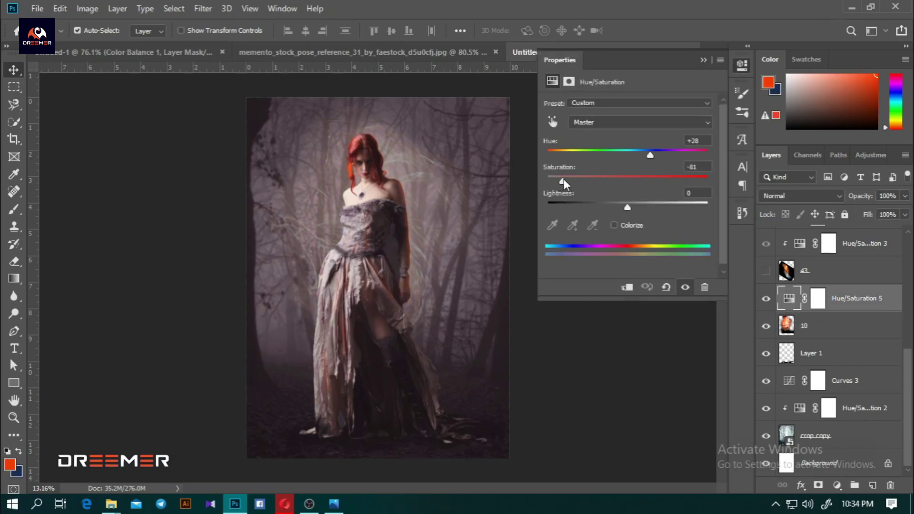
mouse_move(631, 209)
mouse_down()
mouse_move(608, 213)
mouse_move(617, 207)
mouse_up()
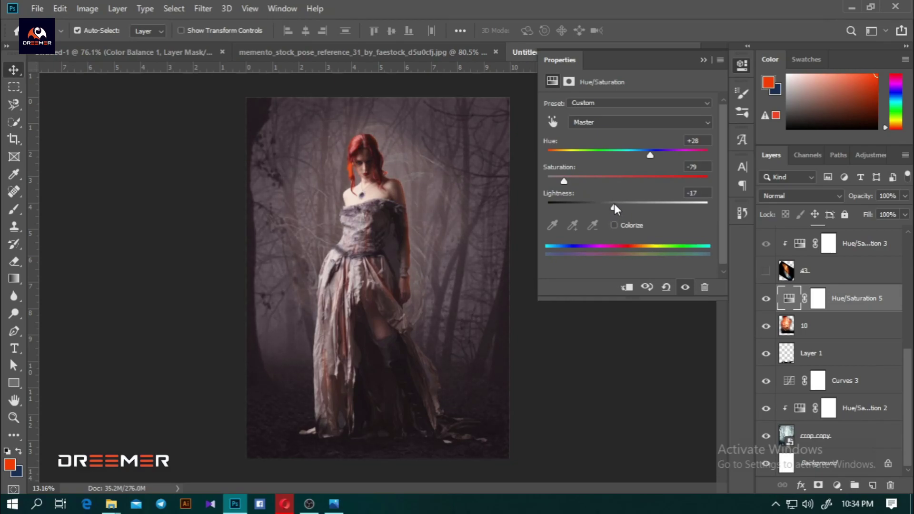
click(626, 287)
click(624, 288)
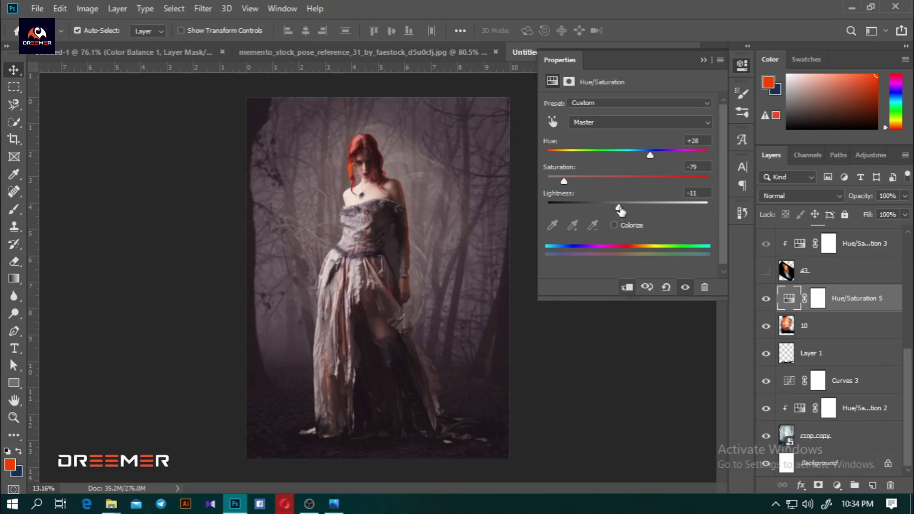
drag(620, 205, 616, 207)
drag(564, 181, 561, 177)
drag(615, 206, 614, 205)
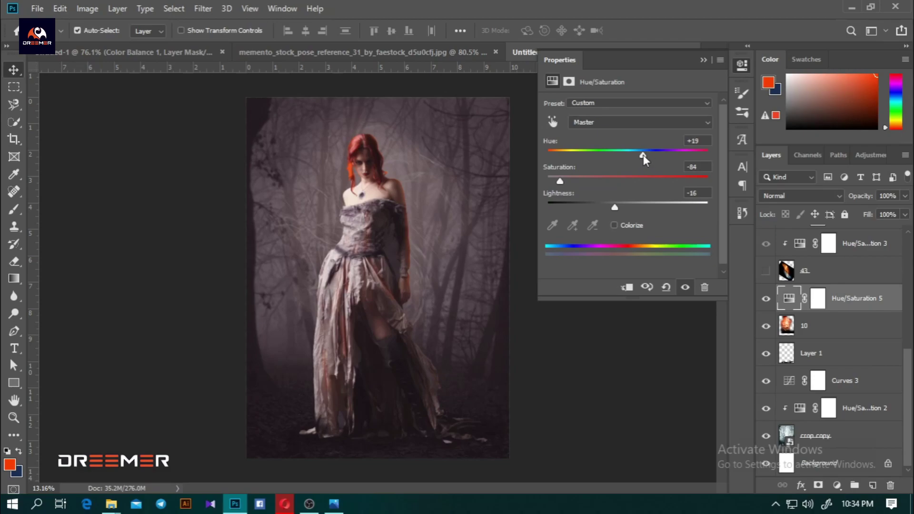
drag(609, 150, 586, 140)
drag(587, 139, 592, 140)
- Toggle layer 10 to compare, then raise its opacity back to 100%
click(727, 262)
click(767, 326)
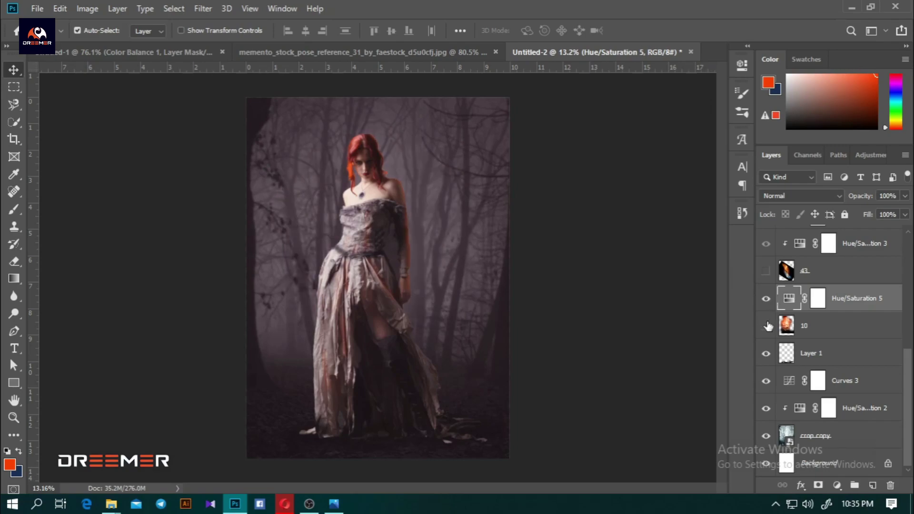
click(767, 326)
click(767, 327)
click(768, 328)
click(768, 328)
click(446, 191)
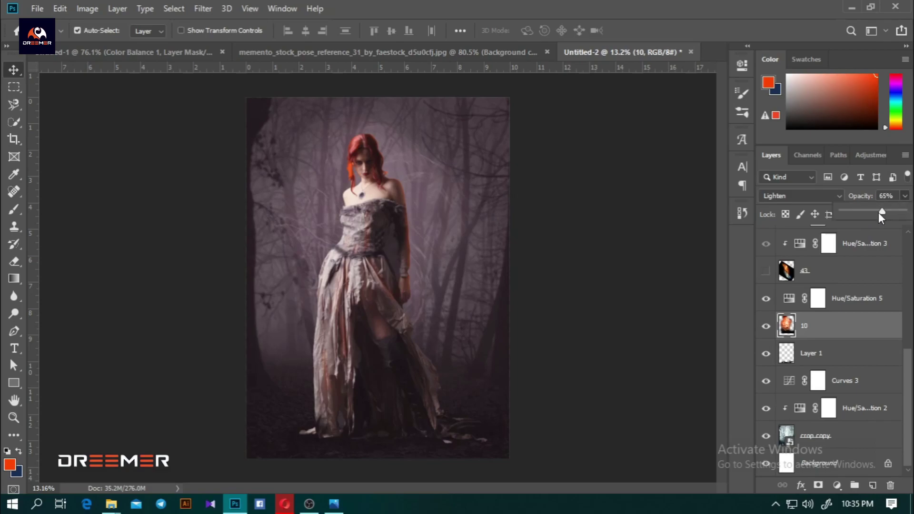
drag(880, 214, 903, 212)
- Lower Hue/Saturation 5's saturation further to -91 and review the whole composite
double_click(857, 325)
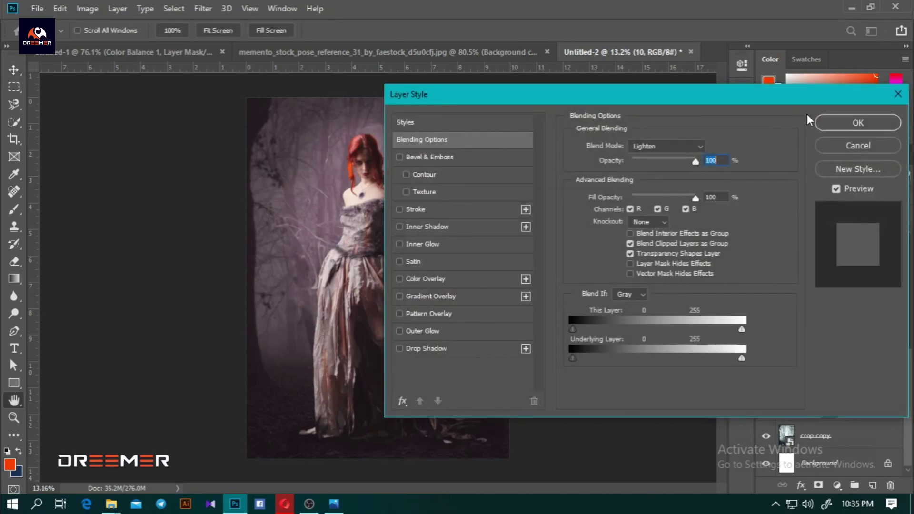
click(856, 177)
double_click(790, 299)
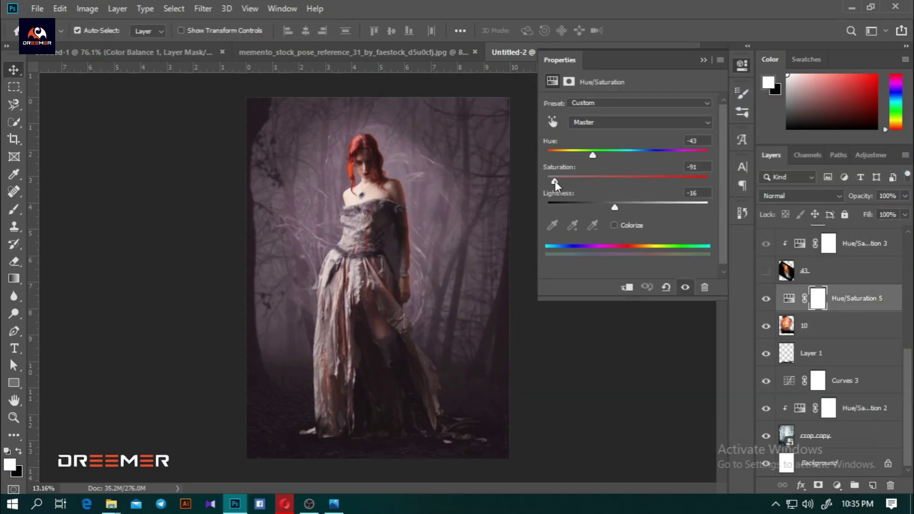
drag(554, 181, 547, 181)
click(703, 60)
key(ctrl+minus)
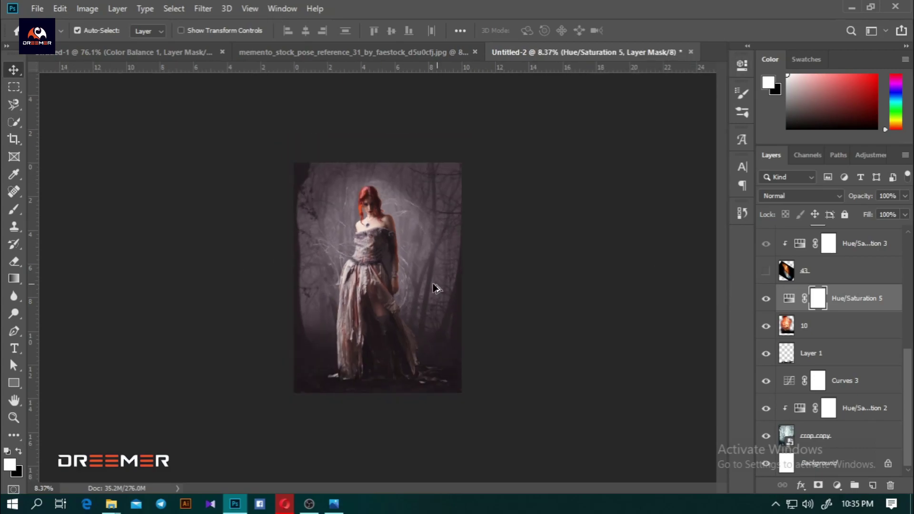
key(ctrl+plus)
key(ctrl+plus)
click(449, 184)
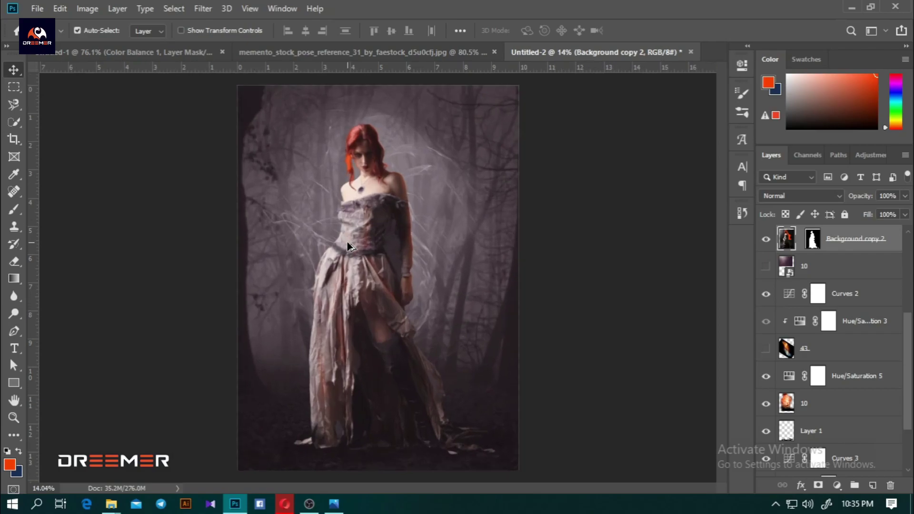
- Open the smoke_png folder and drag the battlefield smoke image onto the composite
mouse_move(111, 504)
click(112, 466)
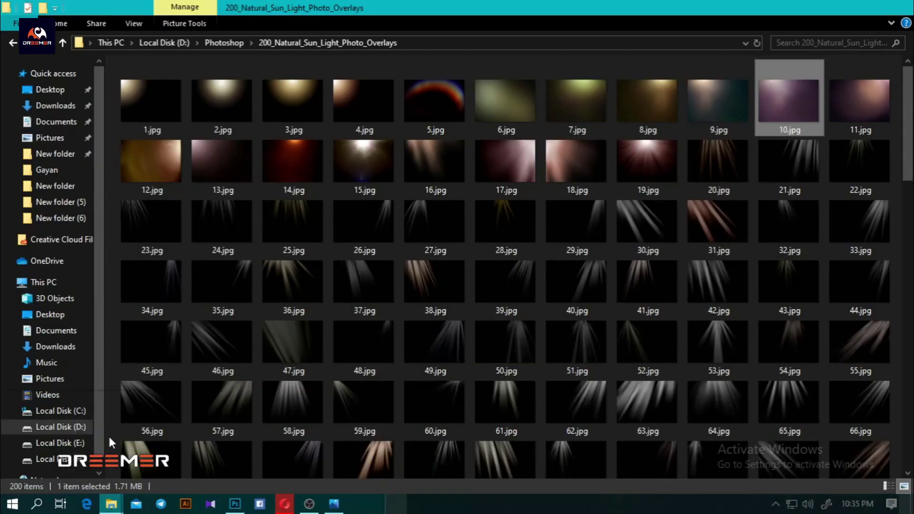
click(11, 43)
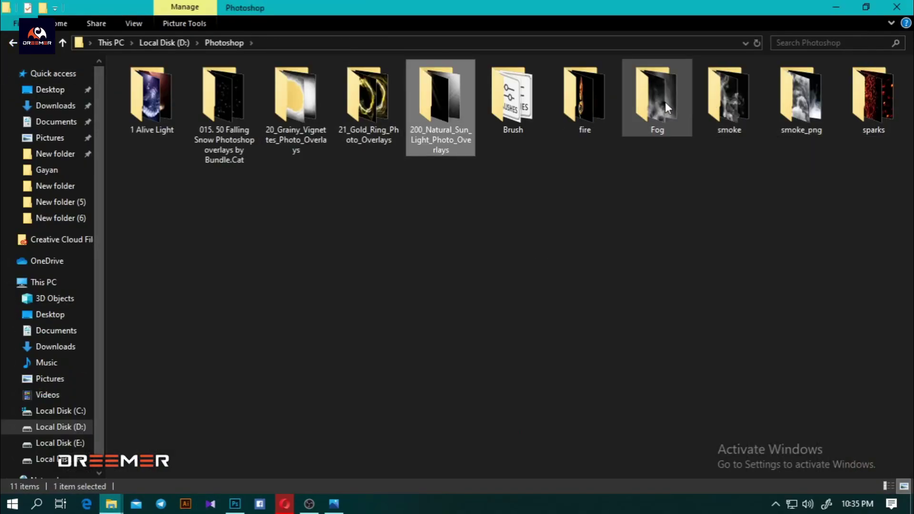
double_click(798, 102)
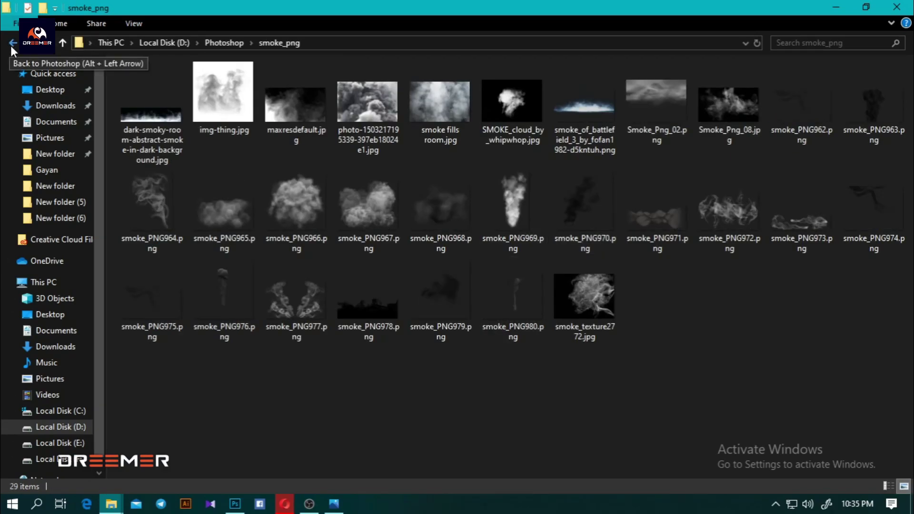
mouse_move(584, 102)
mouse_down()
mouse_move(429, 354)
mouse_move(429, 452)
mouse_up()
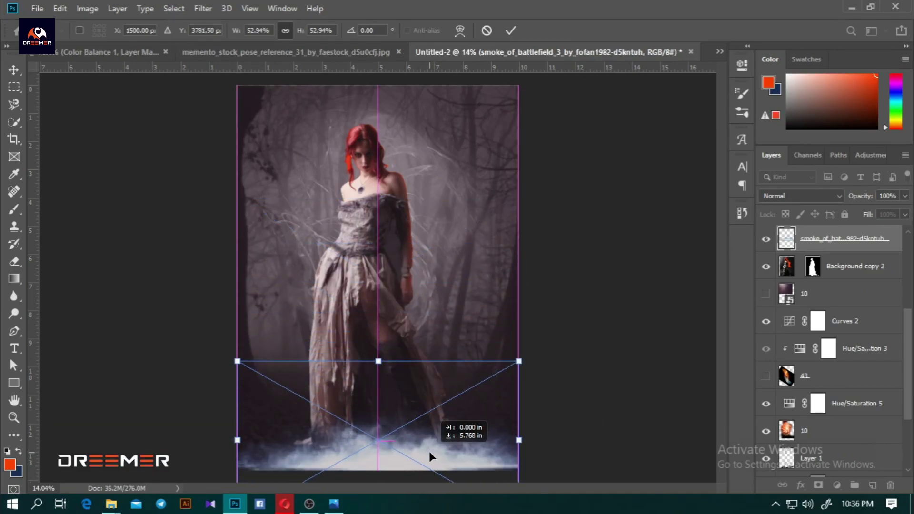
- Commit the battlefield smoke along the bottom and move its layer above Layer 2, beneath Hue/Saturation 1
key(Return)
scroll(367, 342, down, 2)
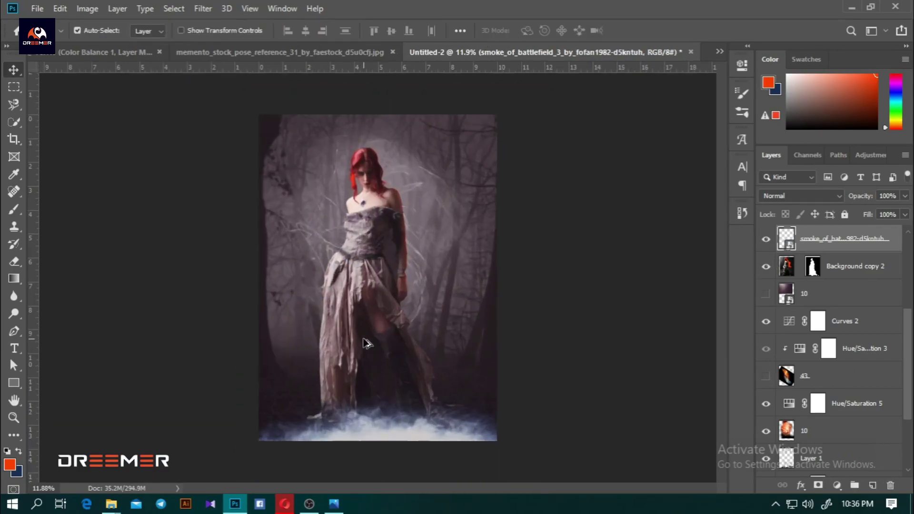
scroll(852, 310, up, 4)
scroll(837, 407, down, 1)
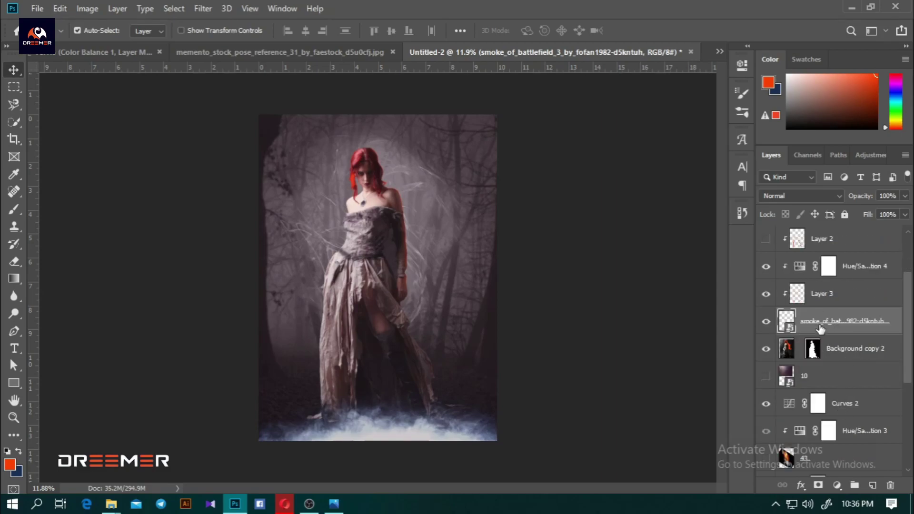
drag(820, 329, 828, 262)
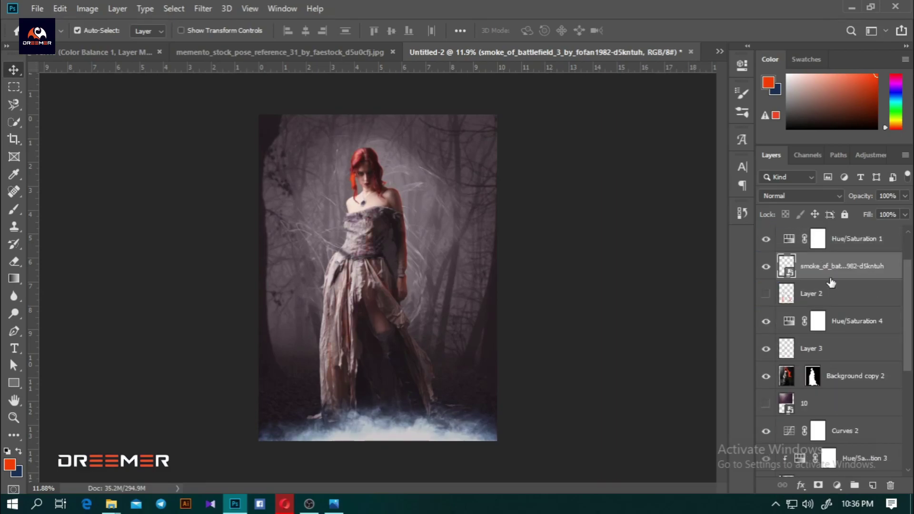
scroll(833, 309, up, 2)
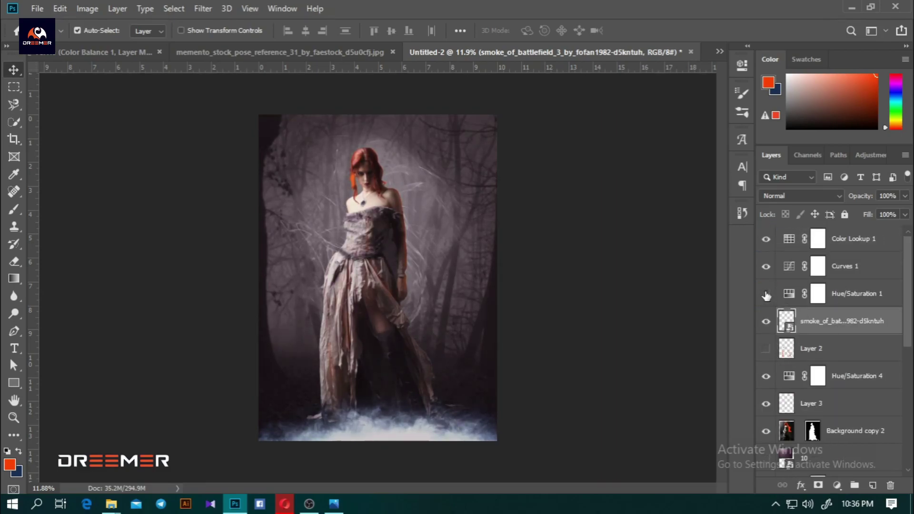
- Add a Hue/Saturation 6 layer clipped to the smoke with saturation -100 and lowered lightness
click(836, 485)
click(834, 355)
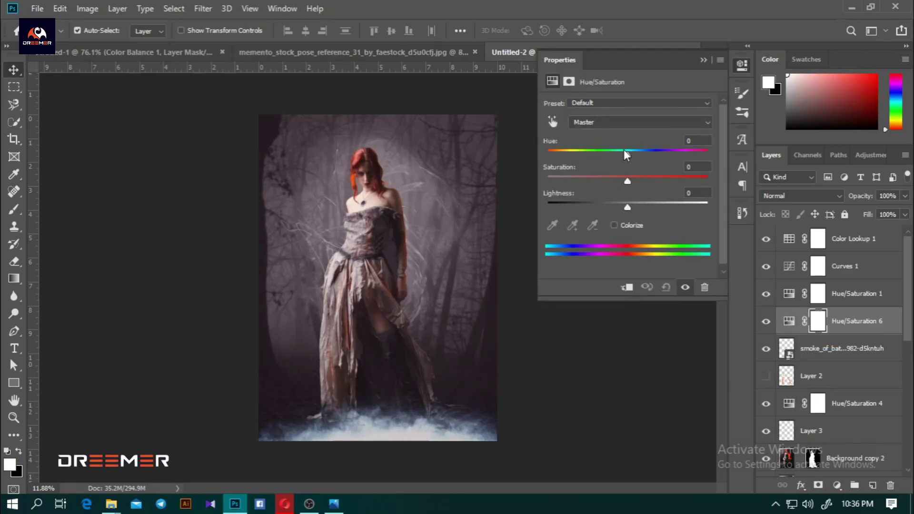
mouse_move(625, 151)
mouse_down()
mouse_move(547, 152)
mouse_move(694, 152)
mouse_up()
click(627, 287)
drag(627, 181, 548, 181)
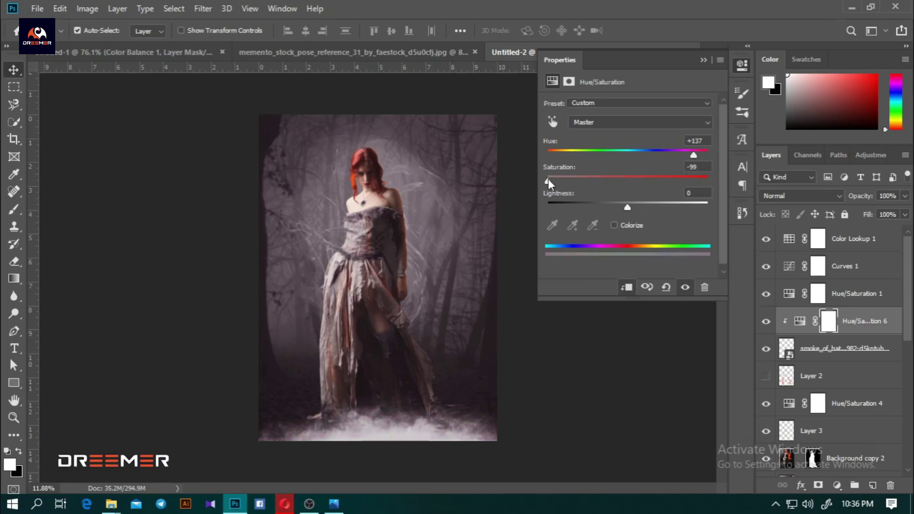
mouse_move(601, 207)
mouse_down()
mouse_move(636, 201)
mouse_move(608, 197)
mouse_move(616, 195)
mouse_up()
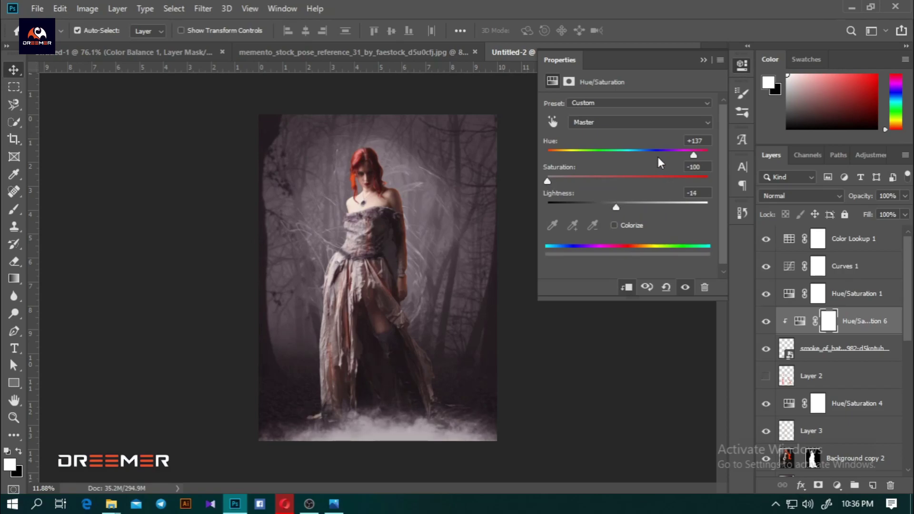
mouse_move(644, 152)
mouse_down()
mouse_move(673, 151)
mouse_move(618, 152)
mouse_move(666, 153)
mouse_up()
click(702, 60)
- Fade the smoke layer to 79% opacity and nudge it slightly upward
mouse_move(895, 204)
mouse_down()
mouse_move(870, 211)
mouse_move(892, 211)
mouse_up()
click(840, 349)
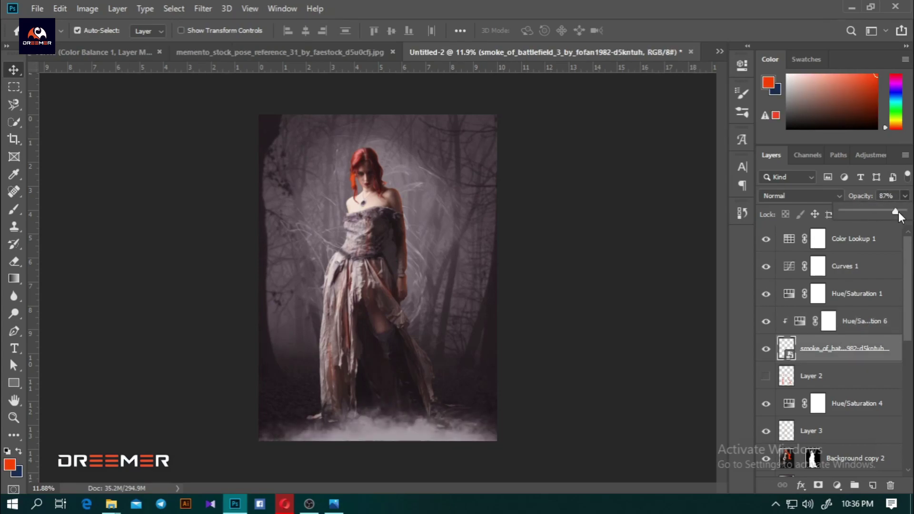
drag(893, 212, 891, 212)
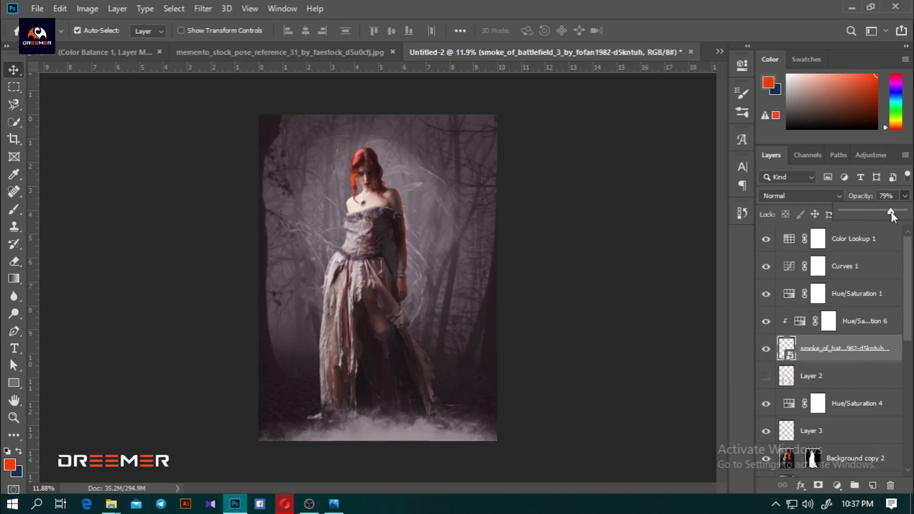
key(ctrl+t)
drag(428, 426, 427, 421)
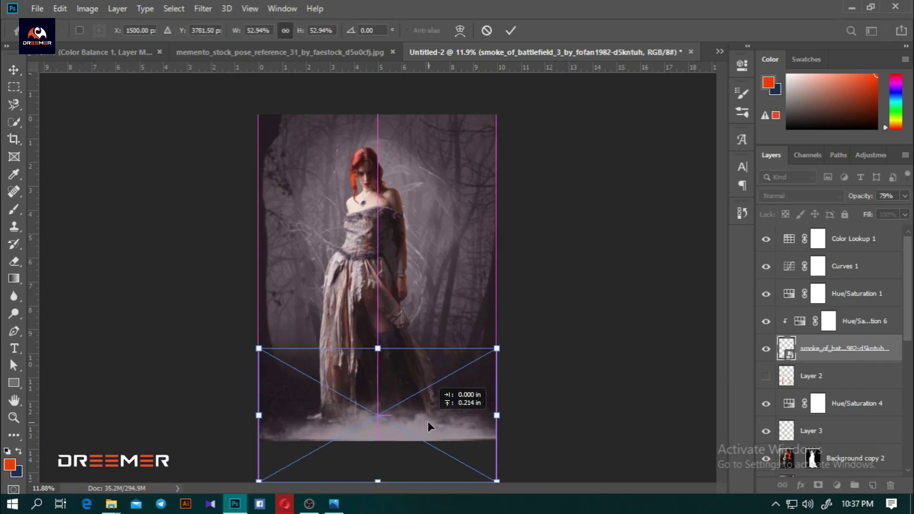
click(510, 32)
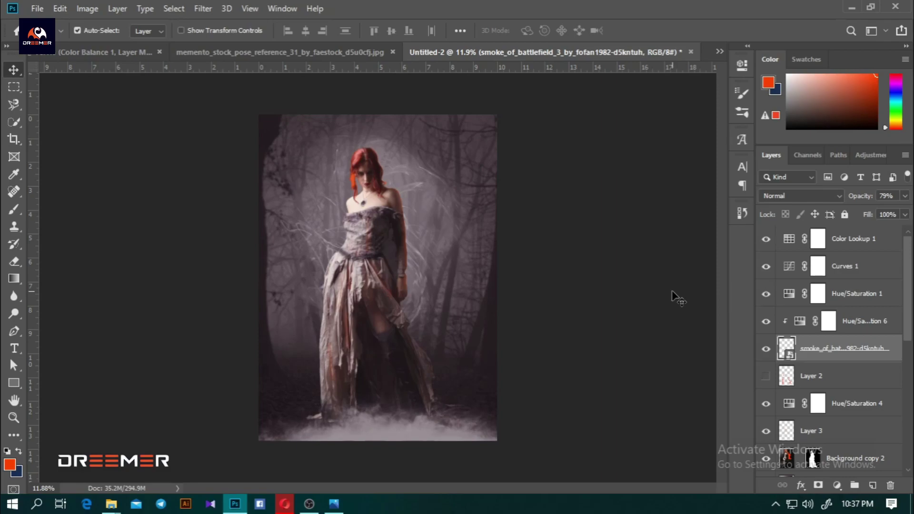
scroll(265, 245, up, 2)
scroll(265, 245, up, 1)
scroll(382, 320, down, 2)
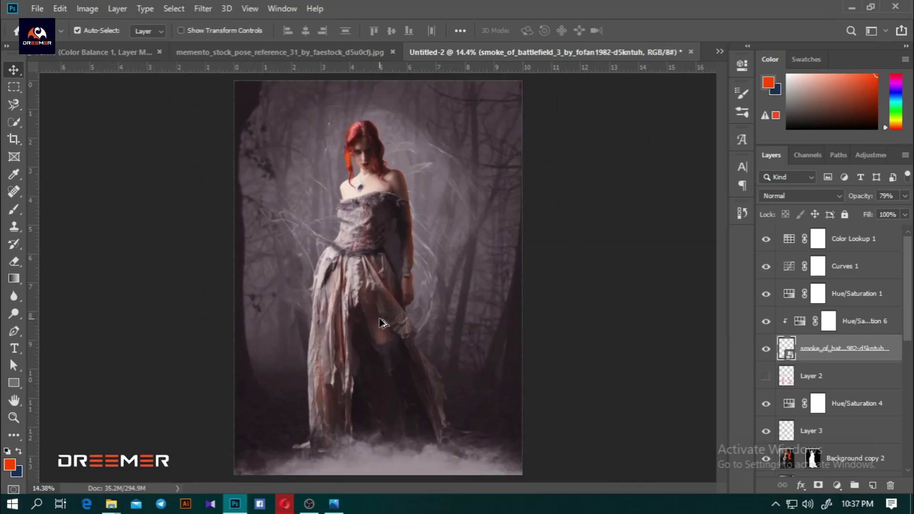
scroll(333, 426, down, 1)
- Browse the Fog folder and drag Fog Overlay 66 into the Photoshop composite
mouse_move(111, 504)
click(205, 441)
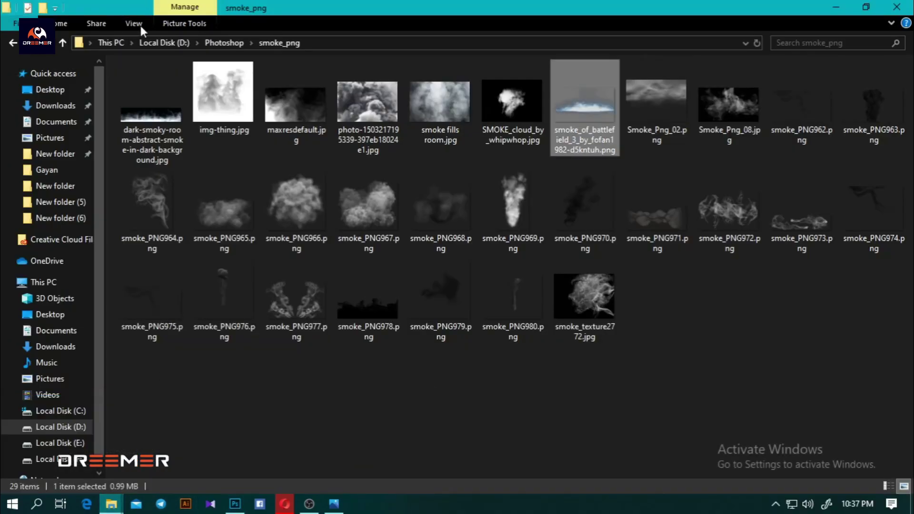
click(14, 42)
double_click(658, 104)
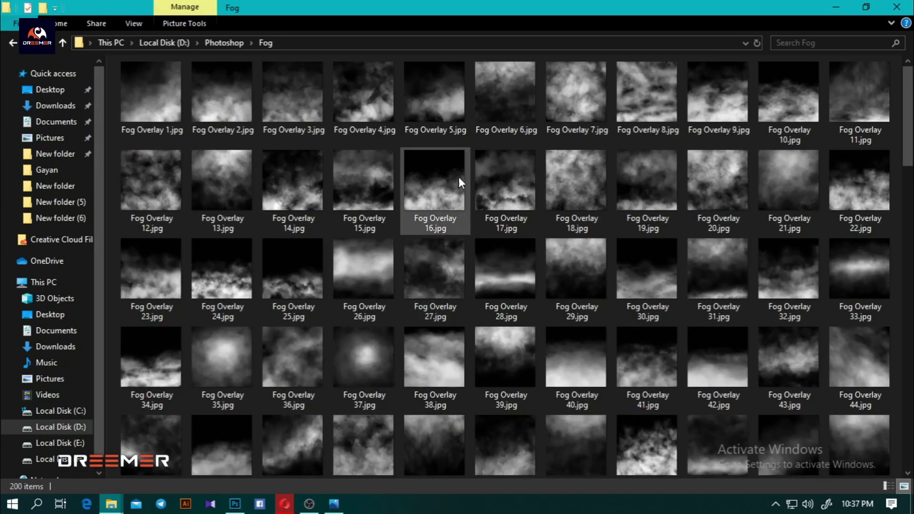
scroll(463, 199, down, 5)
scroll(463, 199, down, 3)
scroll(457, 211, down, 5)
scroll(456, 211, up, 5)
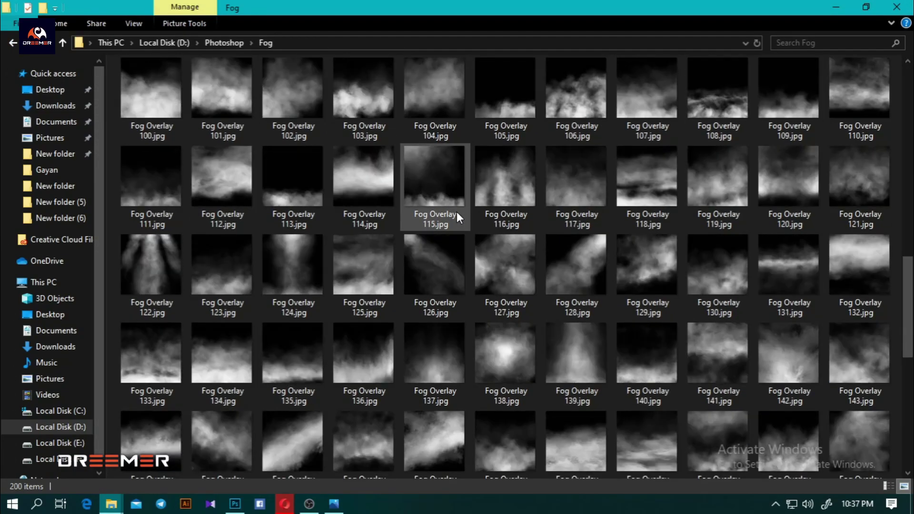
scroll(456, 212, up, 9)
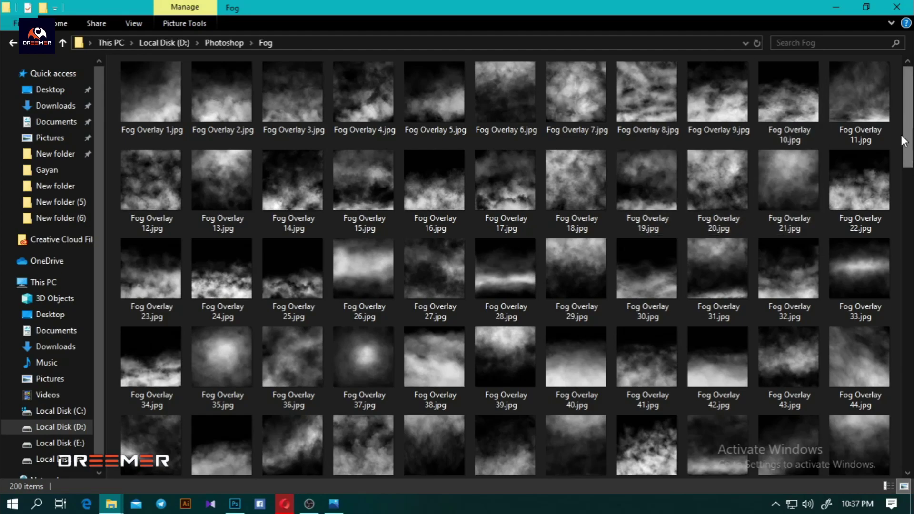
drag(907, 154, 899, 207)
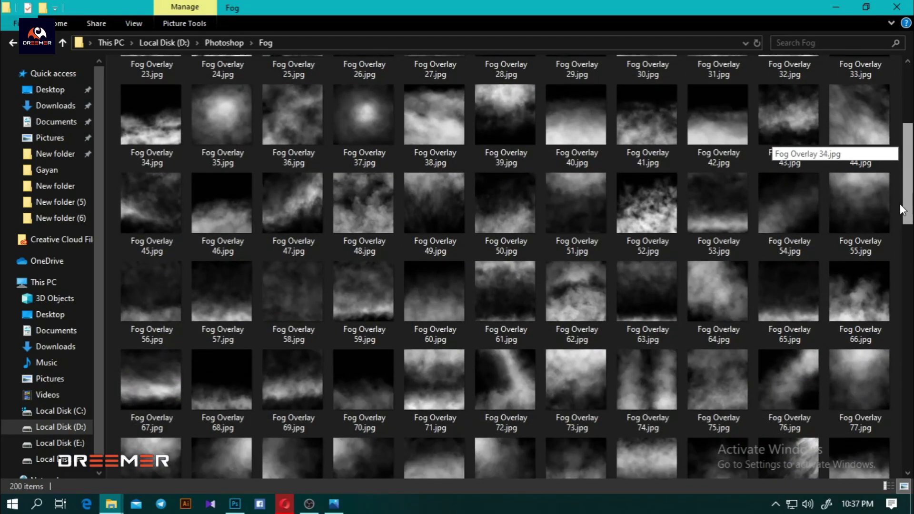
drag(854, 269, 308, 381)
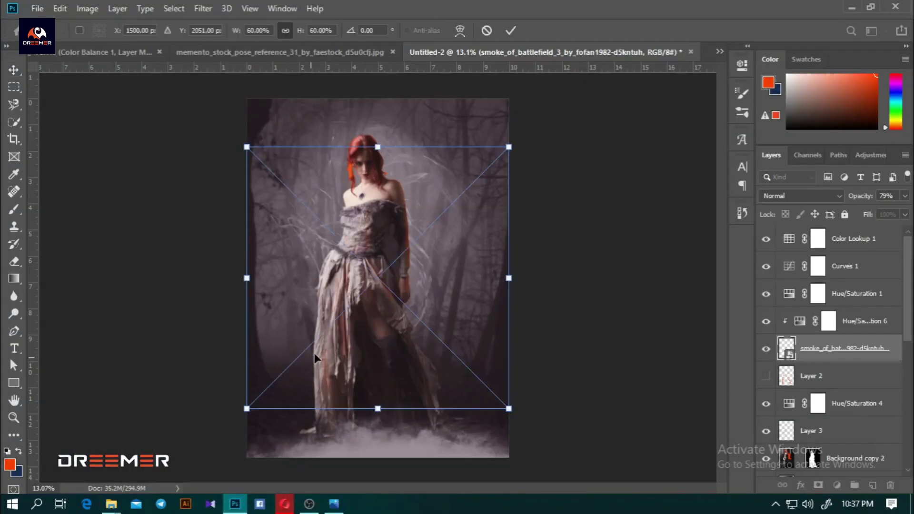
- Commit the fog, move it above Hue/Saturation 6, and try Screen blending with a resize
click(510, 30)
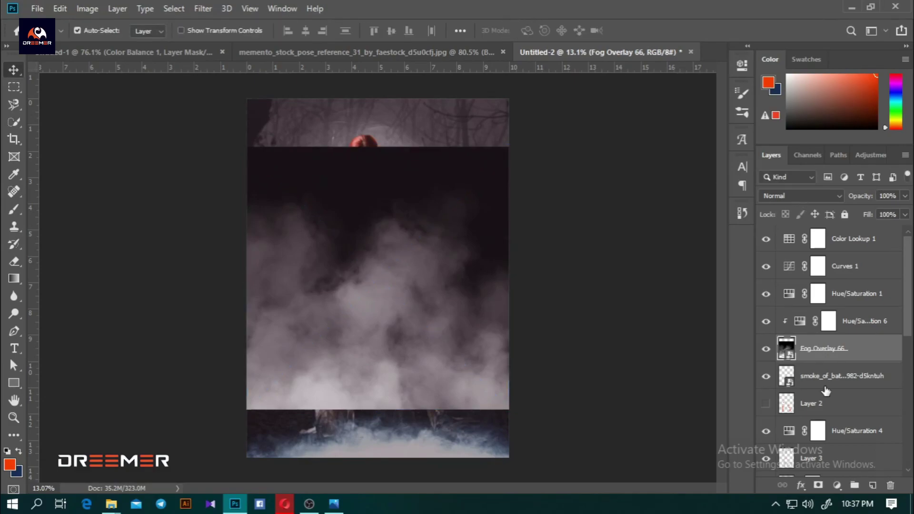
drag(825, 390, 826, 309)
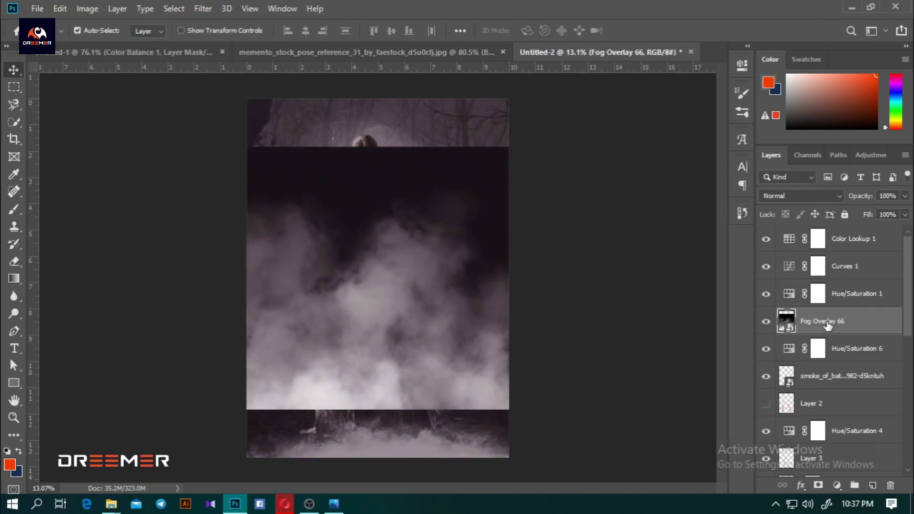
click(800, 196)
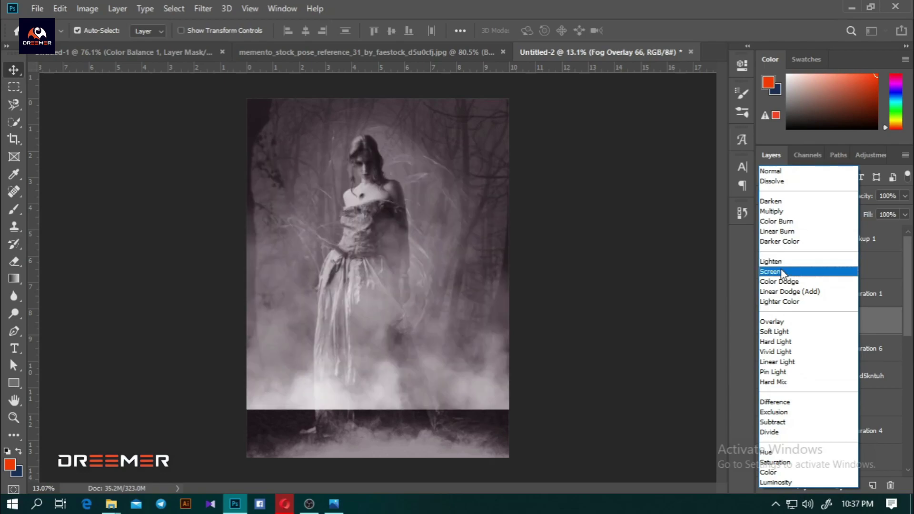
click(792, 267)
key(ctrl+t)
drag(509, 146, 386, 270)
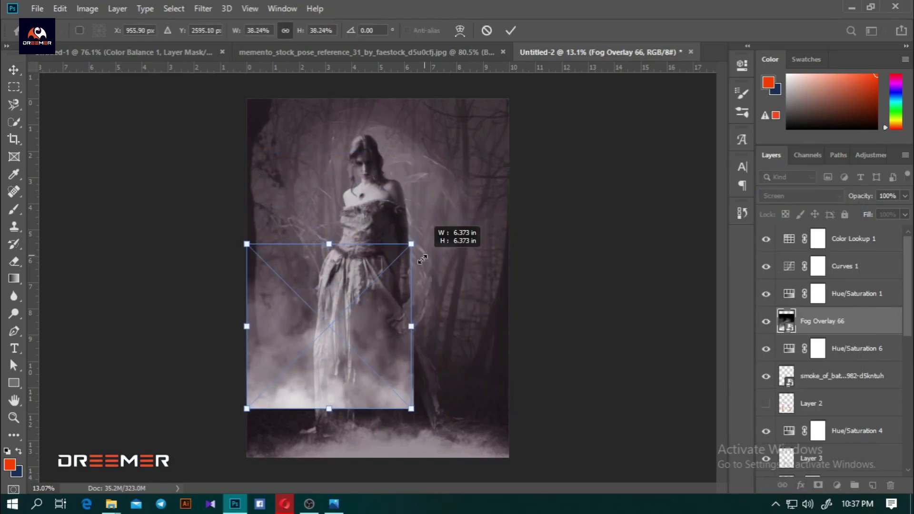
click(487, 32)
key(ctrl+alt+z)
key(ctrl+alt+z)
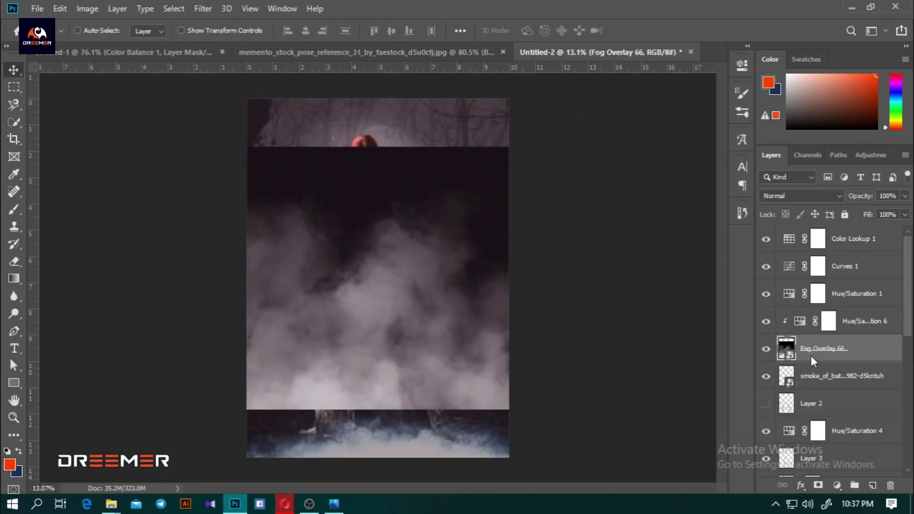
- Undo the fog's Screen blend and placement to start over
click(805, 196)
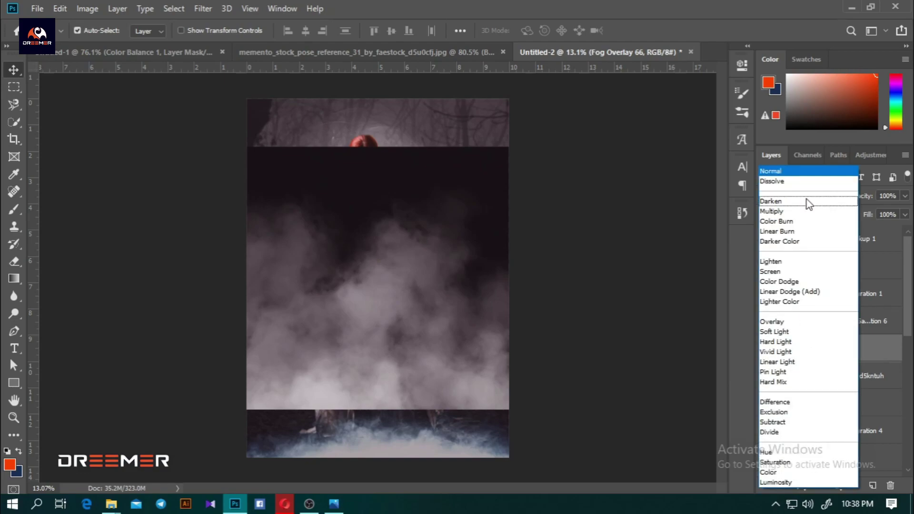
click(774, 270)
key(ctrl+t)
click(484, 31)
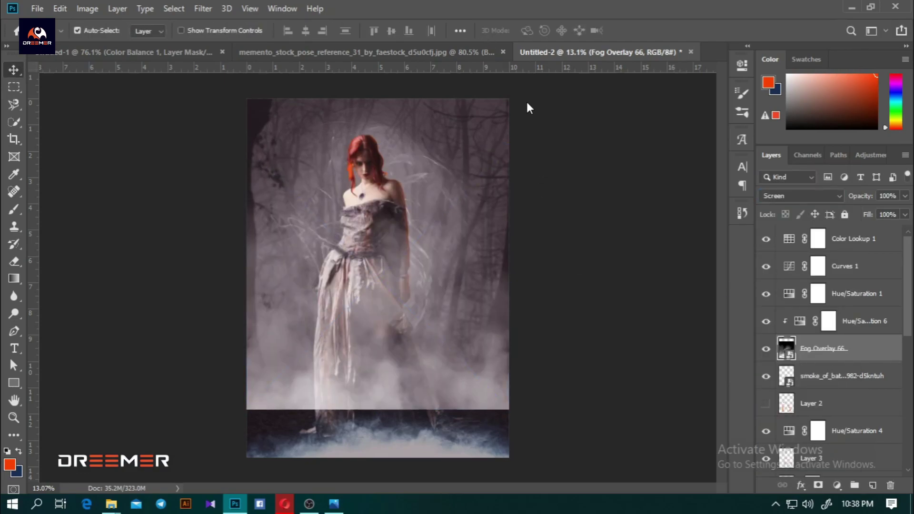
key(ctrl+alt+z)
key(z)
key(ctrl+alt+z)
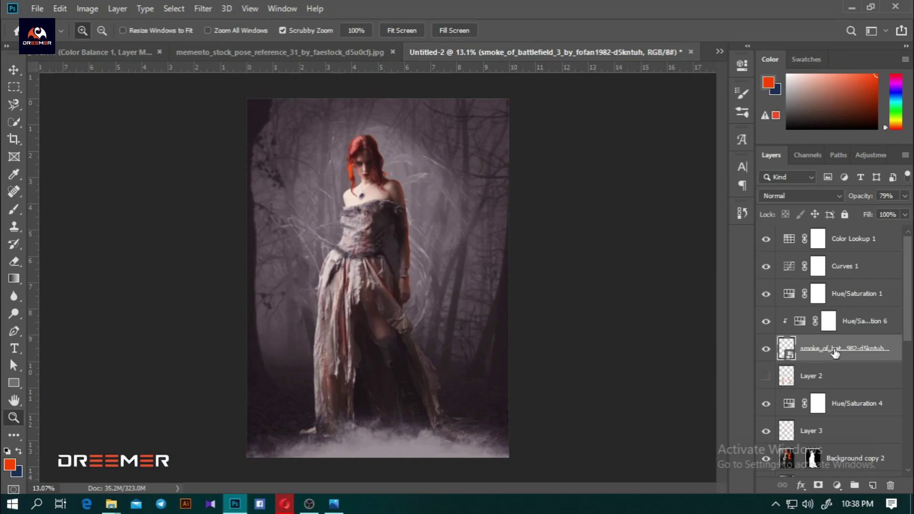
- Re-place Fog Overlay 66 above Hue/Saturation 6 in Screen mode, shrunk and tilted at the bottom left
click(867, 318)
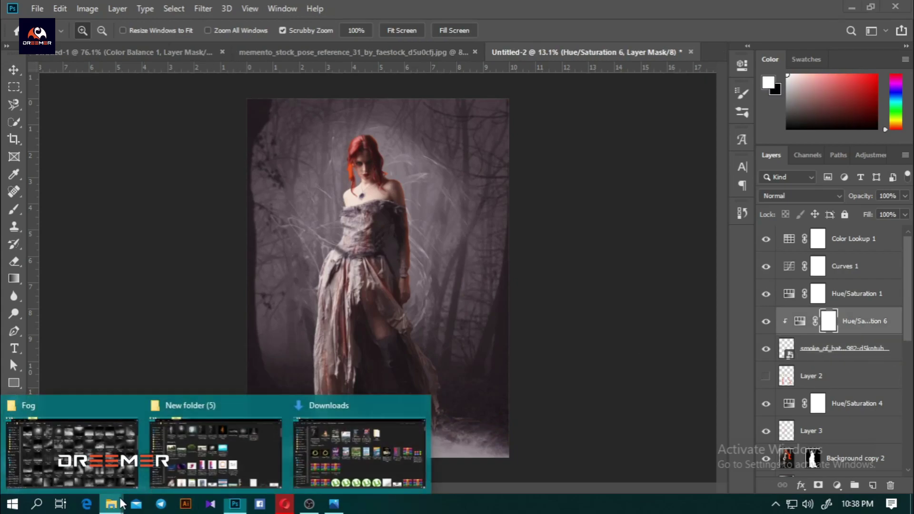
click(71, 443)
mouse_move(860, 277)
mouse_down()
mouse_move(309, 440)
mouse_move(361, 318)
mouse_up()
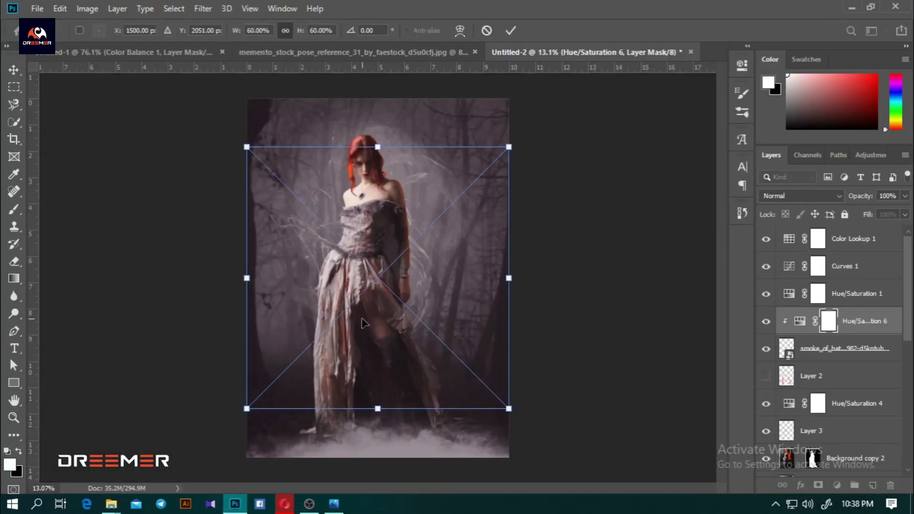
key(Return)
click(799, 196)
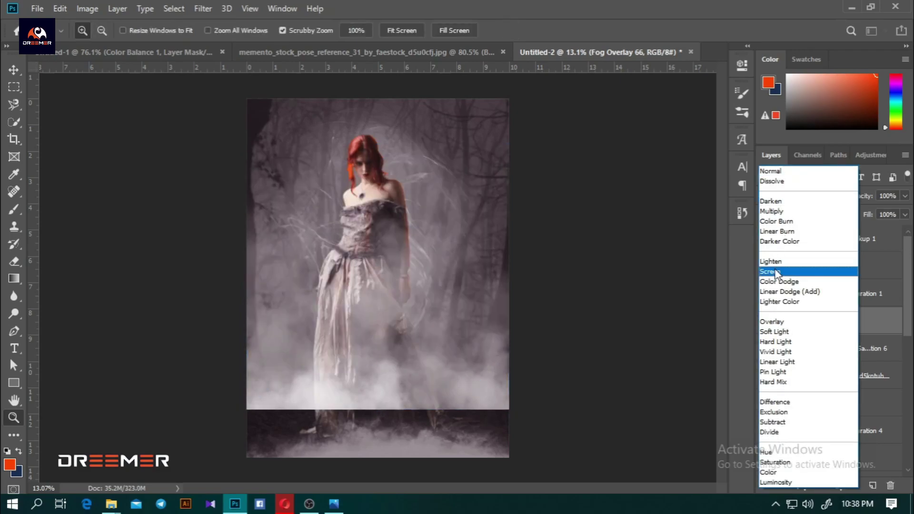
click(781, 273)
key(ctrl+t)
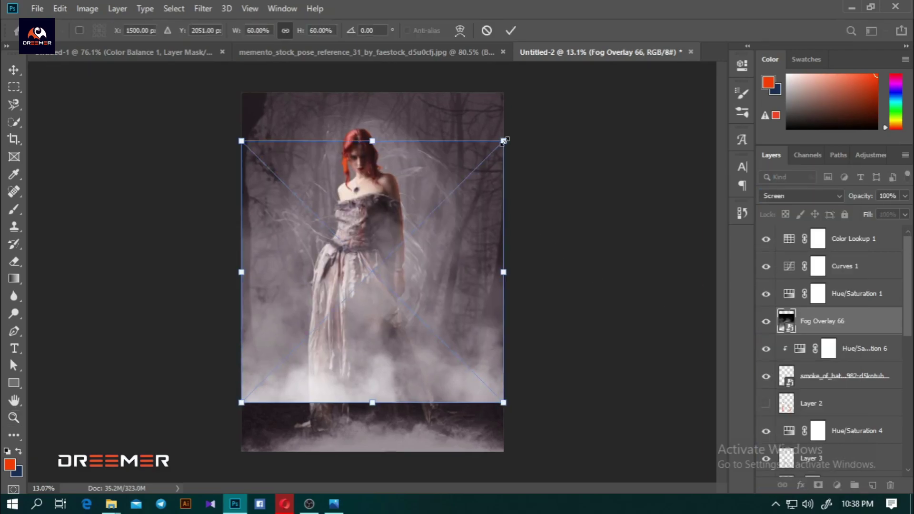
mouse_move(503, 141)
mouse_down()
mouse_move(388, 257)
mouse_move(425, 305)
mouse_up()
mouse_move(362, 333)
mouse_down()
mouse_move(281, 425)
mouse_move(263, 428)
mouse_up()
click(510, 30)
- Rasterize the fog layer and shift it along the bottom edge
key(z)
key(v)
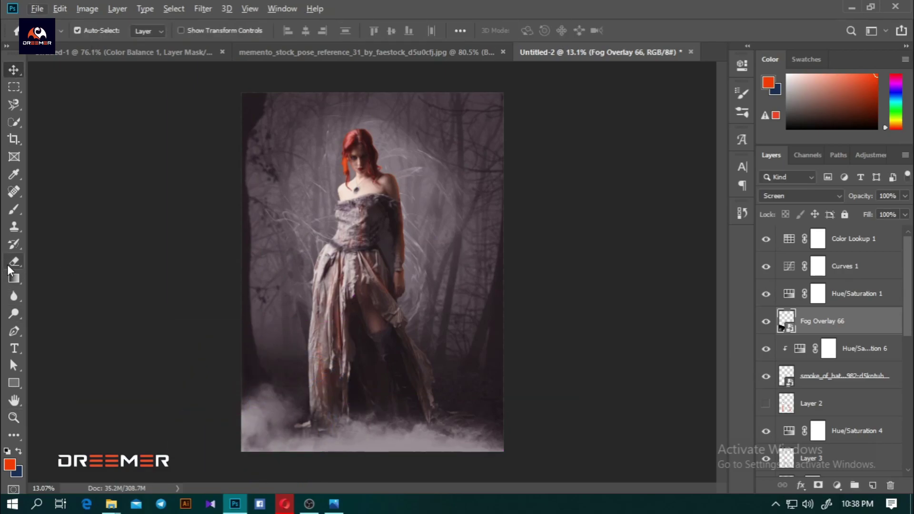
click(10, 263)
click(431, 204)
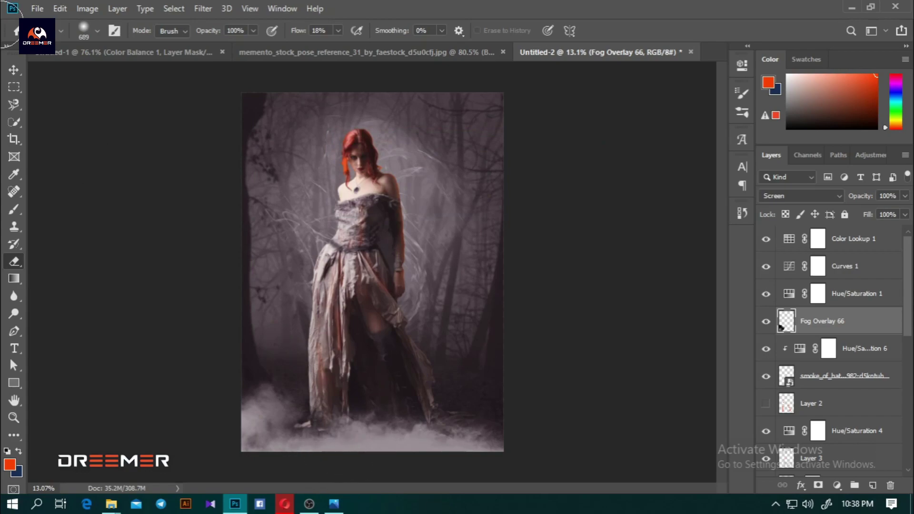
key(v)
drag(285, 459, 269, 402)
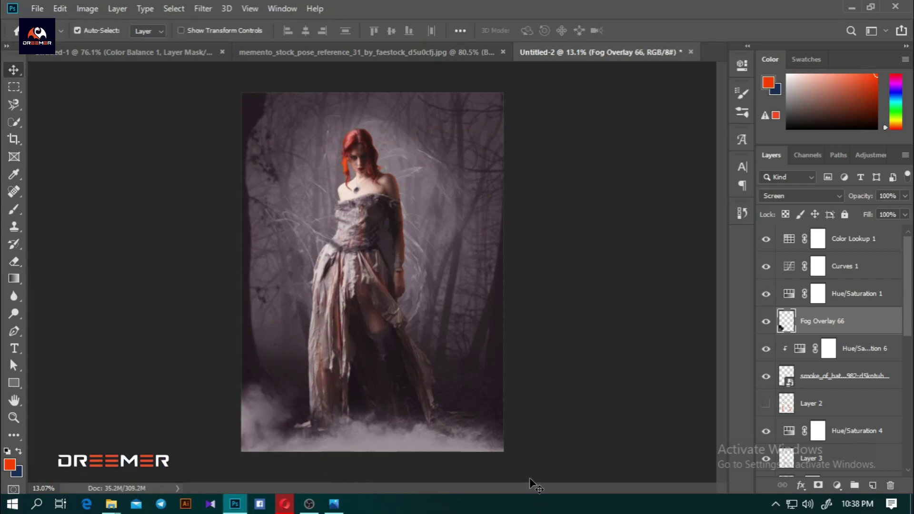
- Duplicate the fog, then flip, tilt about 20° and move the copy to the lower right
key(ctrl+t)
key(Escape)
mouse_move(261, 418)
mouse_down()
mouse_move(516, 408)
mouse_move(458, 440)
mouse_up()
key(ctrl+t)
right_click(504, 403)
click(532, 384)
drag(581, 414, 571, 361)
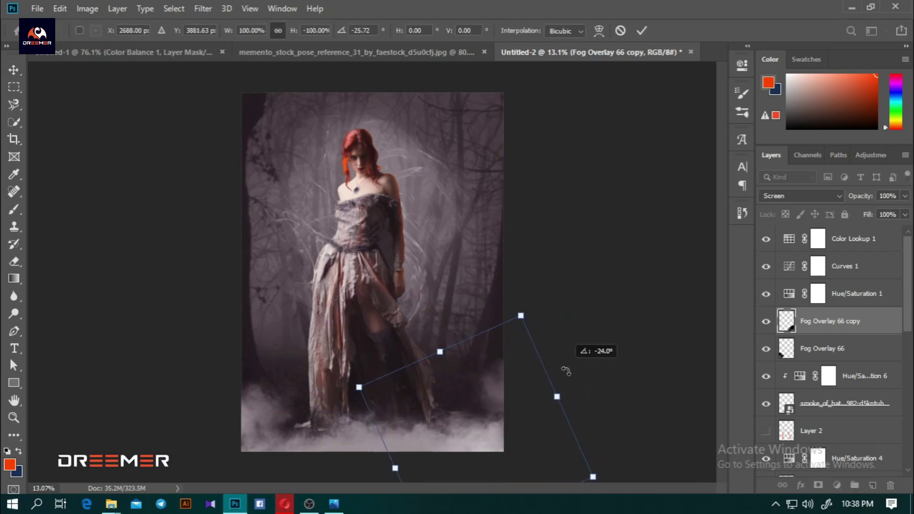
click(642, 31)
- Fade the fog copy to 39% and the original fog to 27% opacity
scroll(481, 306, down, 2)
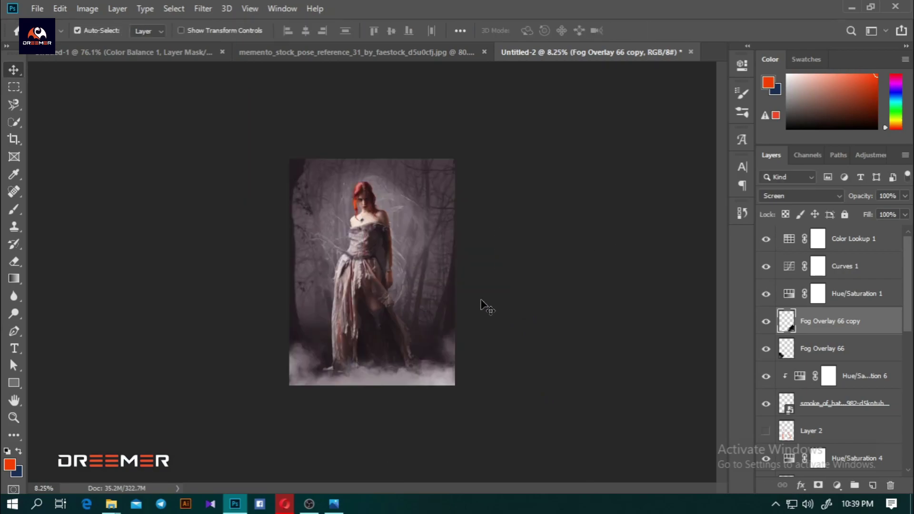
scroll(398, 371, up, 3)
mouse_move(901, 196)
mouse_down()
mouse_move(858, 212)
mouse_move(869, 212)
mouse_up()
click(809, 348)
scroll(553, 257, down, 1)
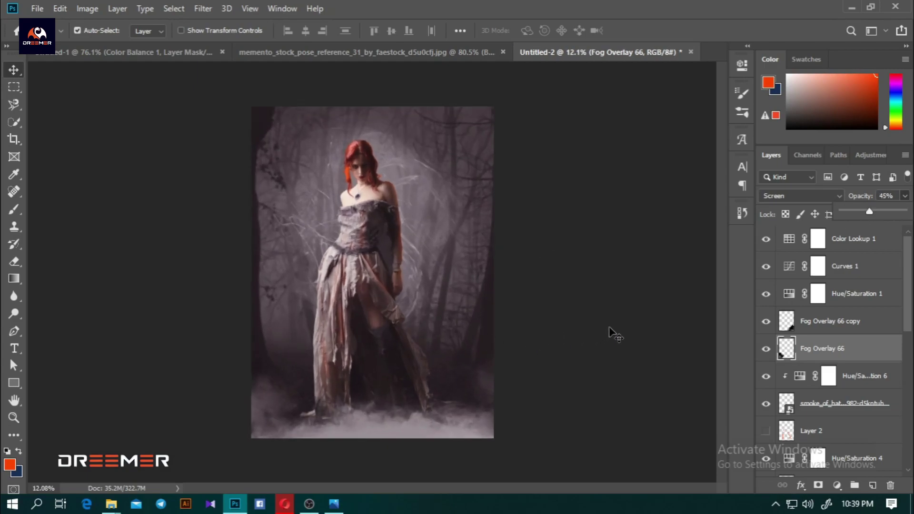
- Lower the battlefield smoke layer's opacity and toggle its visibility to compare
click(809, 403)
click(904, 196)
drag(884, 209, 854, 211)
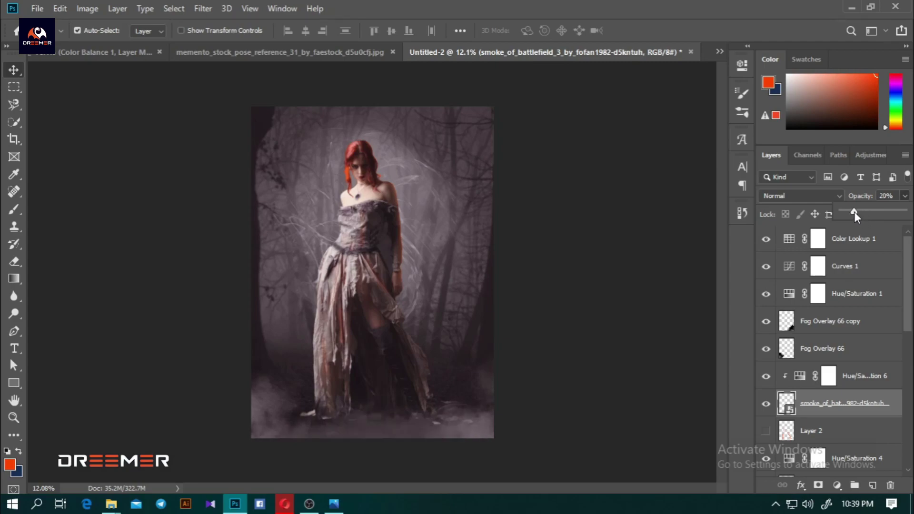
click(765, 404)
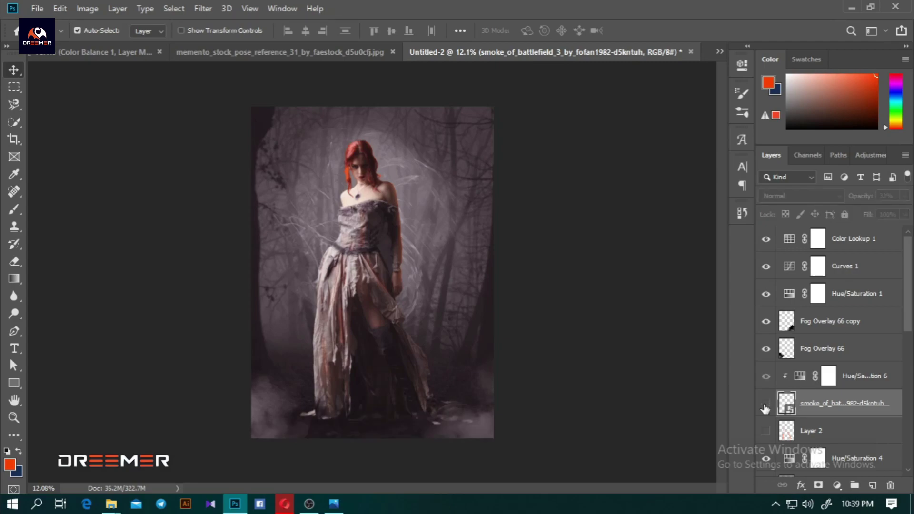
click(766, 404)
scroll(483, 326, down, 1)
scroll(484, 327, up, 2)
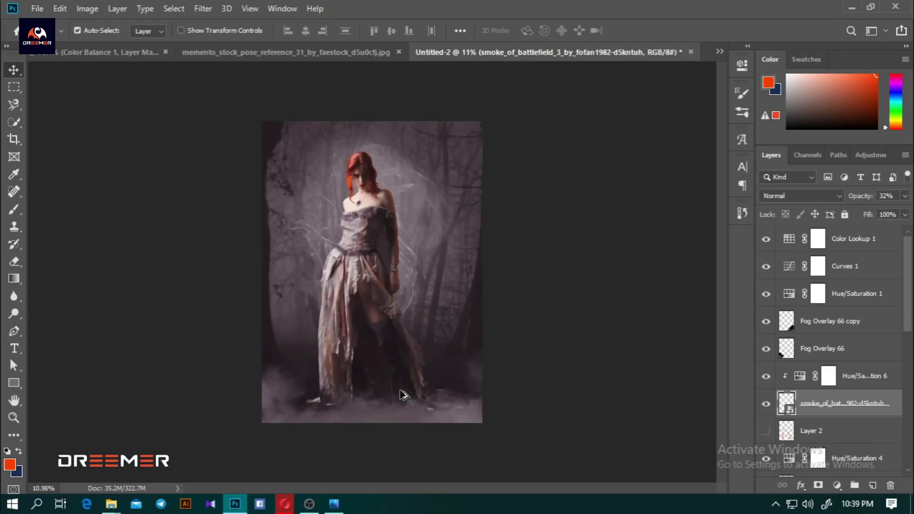
scroll(495, 362, up, 1)
- Move the Fog Overlay 66 copy mist upward and compare the fog and smoke layers on and off
mouse_move(514, 410)
mouse_down()
mouse_move(503, 394)
mouse_move(514, 391)
mouse_up()
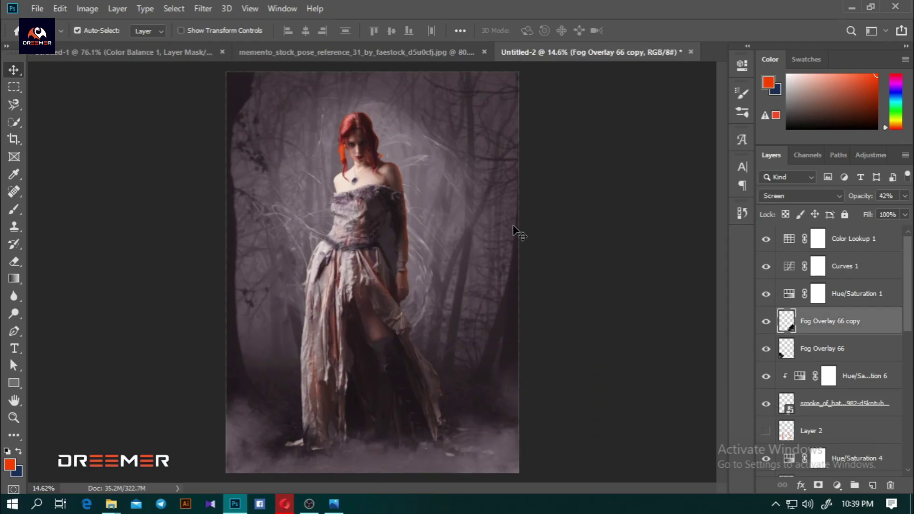
scroll(519, 233, down, 1)
scroll(518, 339, down, 1)
scroll(563, 383, up, 1)
click(765, 348)
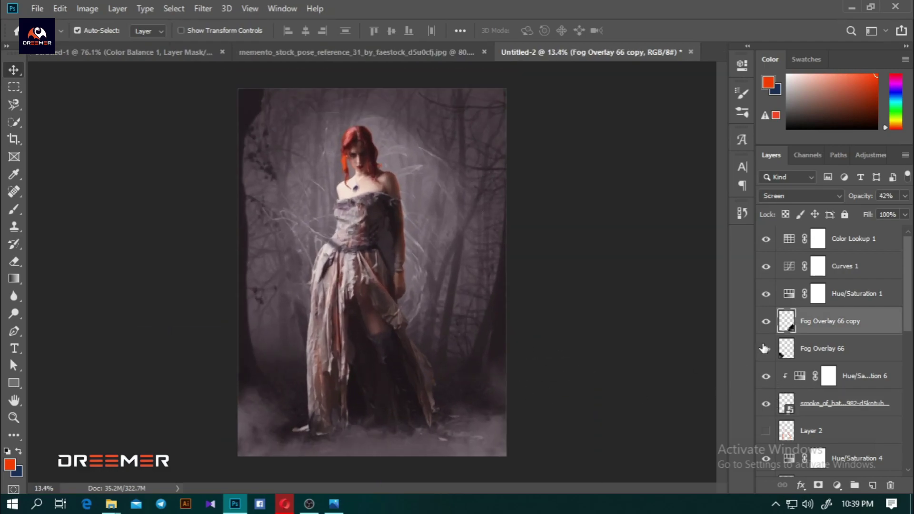
click(765, 321)
click(766, 403)
click(766, 403)
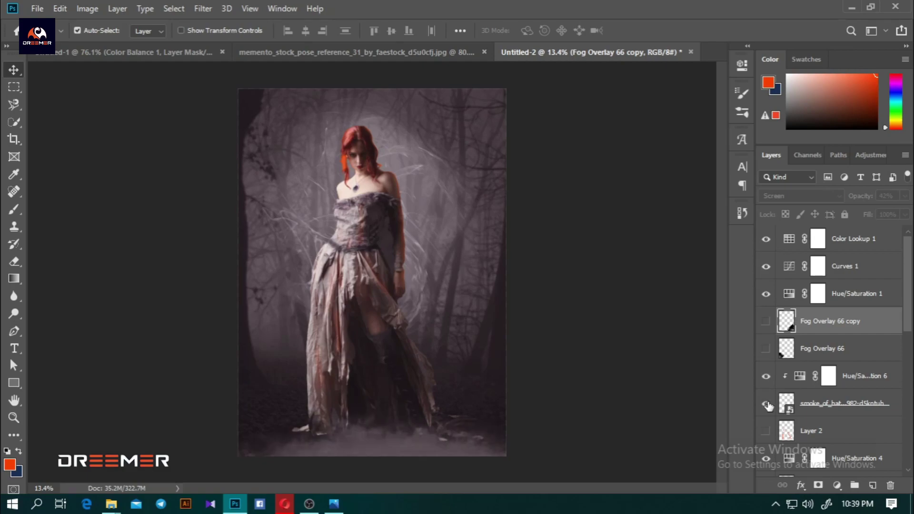
click(765, 349)
click(765, 321)
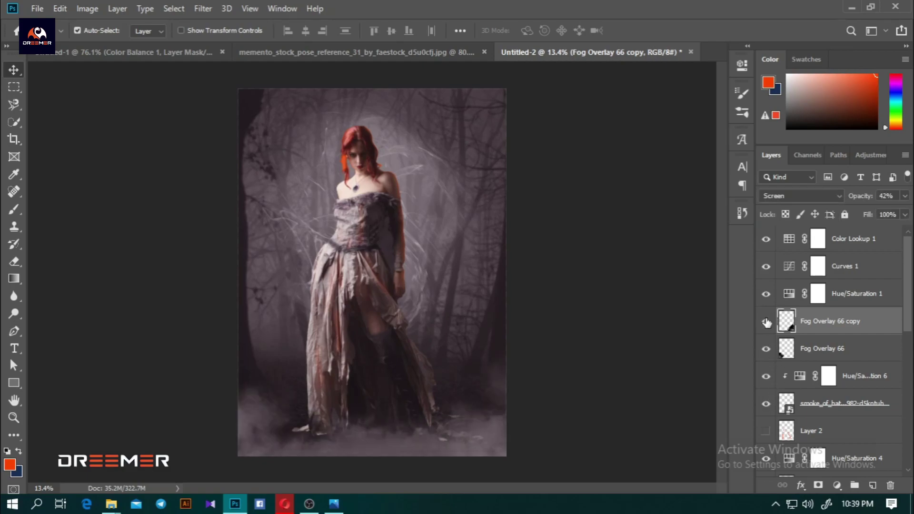
scroll(394, 382, down, 2)
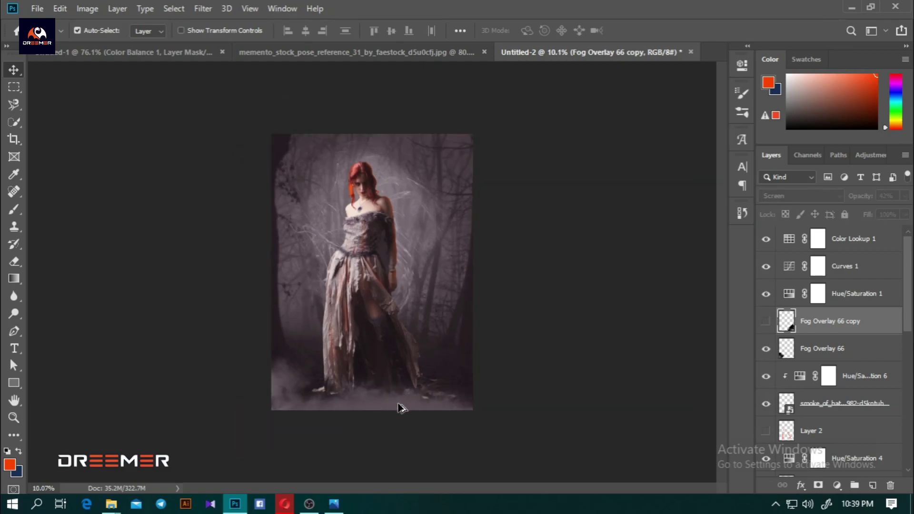
click(765, 321)
- Reposition the Fog Overlay 66 mist, then re-show its copy and shift it too
mouse_move(388, 402)
mouse_down()
mouse_move(394, 432)
mouse_move(286, 399)
mouse_up()
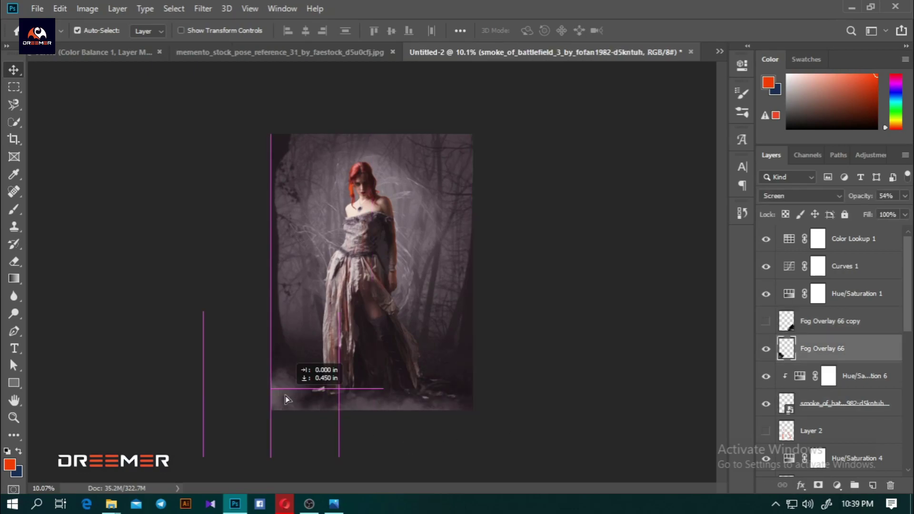
scroll(333, 309, up, 2)
drag(235, 355, 356, 352)
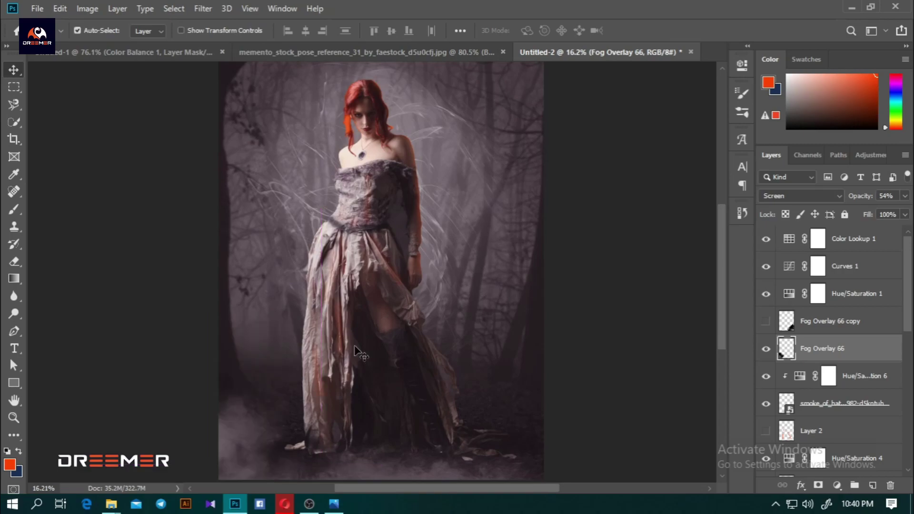
scroll(356, 352, down, 2)
scroll(361, 285, up, 1)
click(766, 322)
drag(450, 440, 510, 414)
key(ctrl+minus)
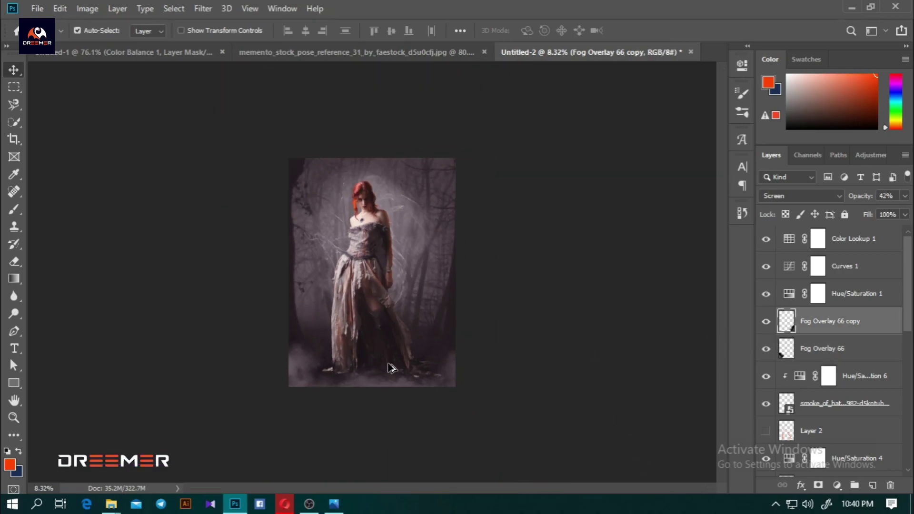
scroll(389, 367, up, 2)
- Toggle the Color Lookup 1 purple tint off and on to compare the image
scroll(488, 179, up, 2)
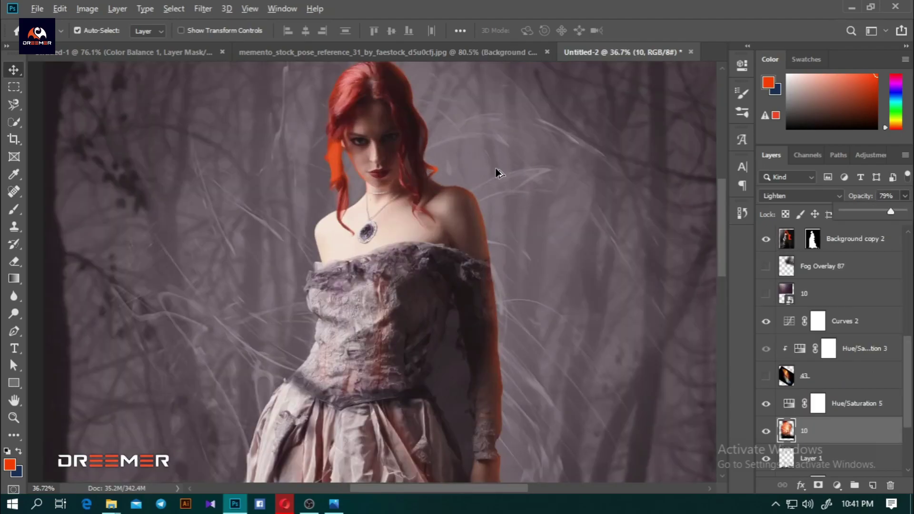
scroll(485, 179, up, 2)
scroll(483, 209, up, 2)
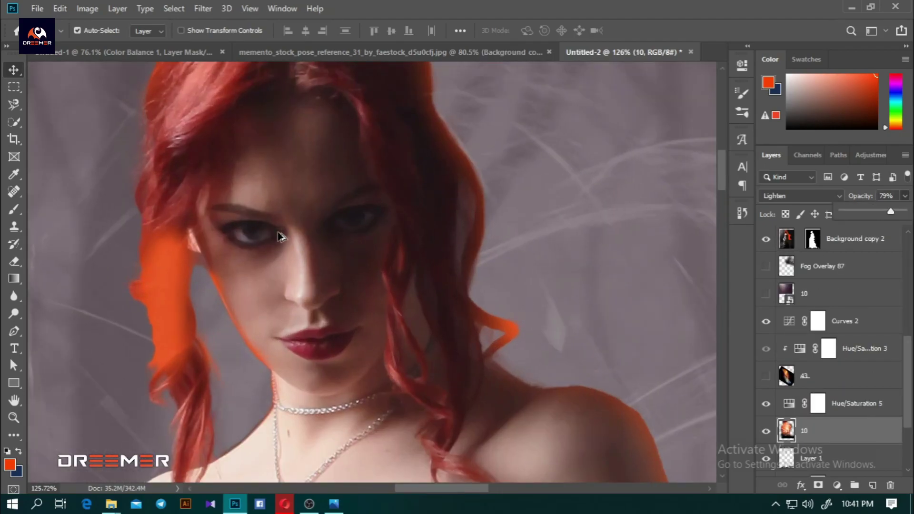
scroll(278, 235, down, 1)
scroll(277, 235, down, 2)
scroll(277, 235, down, 2)
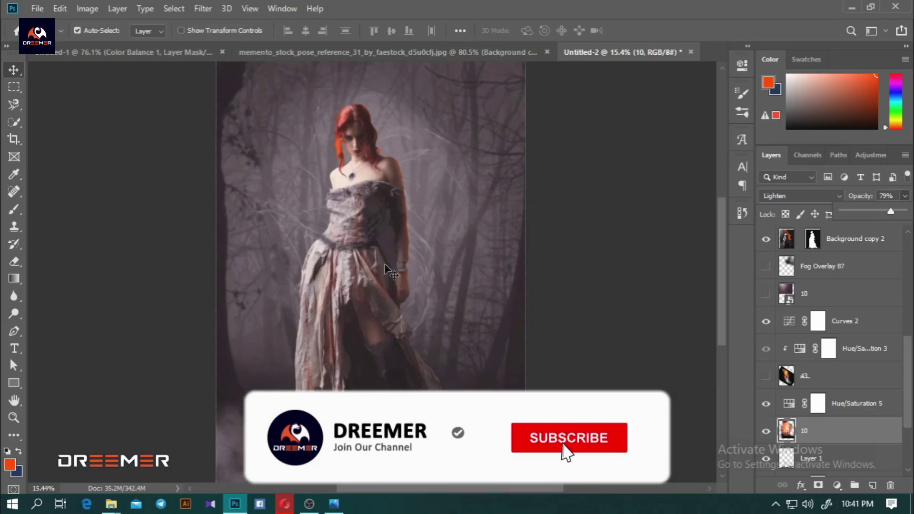
scroll(897, 271, up, 5)
click(765, 238)
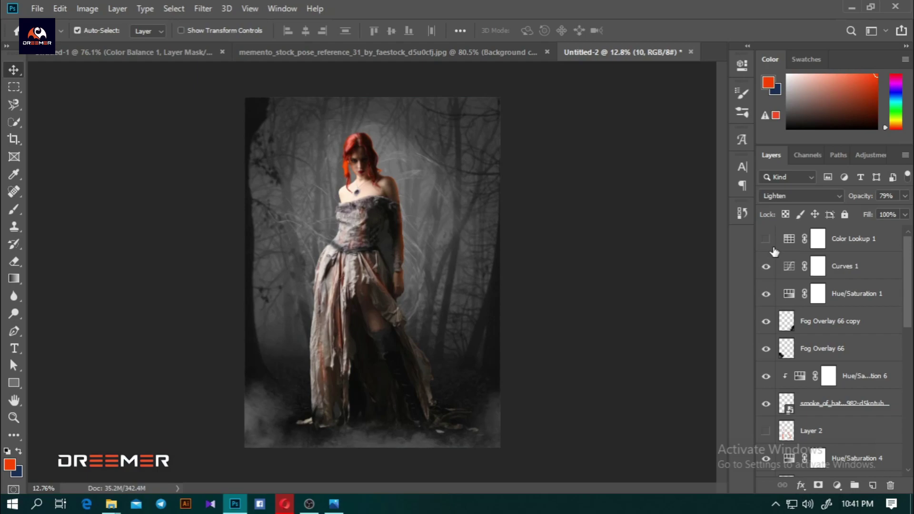
click(766, 238)
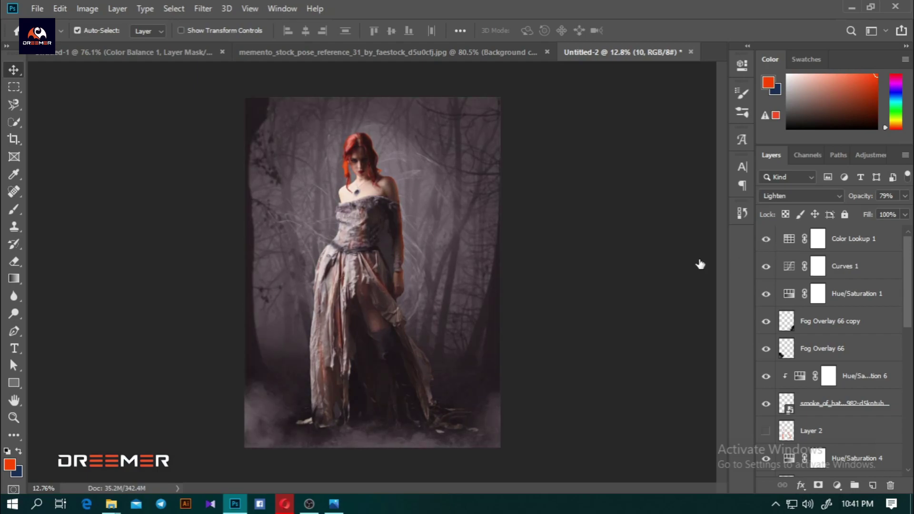
scroll(353, 219, up, 3)
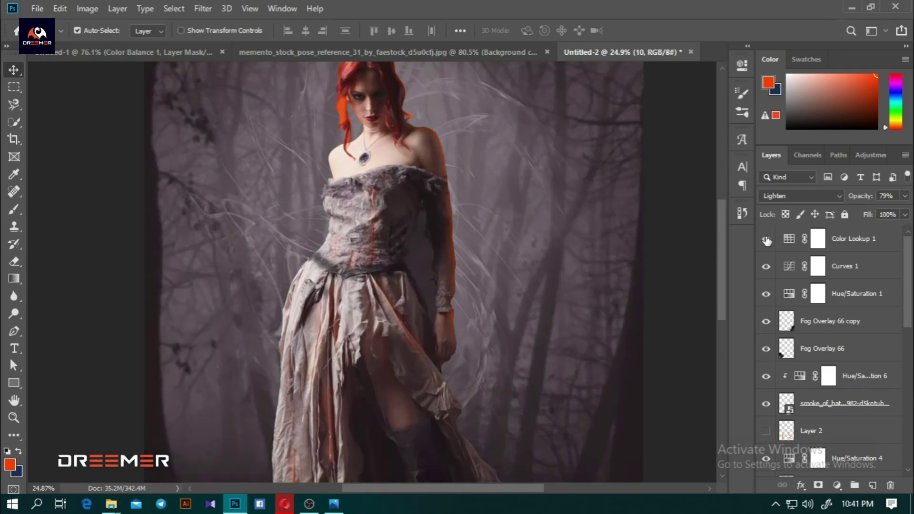
click(766, 238)
scroll(388, 245, down, 3)
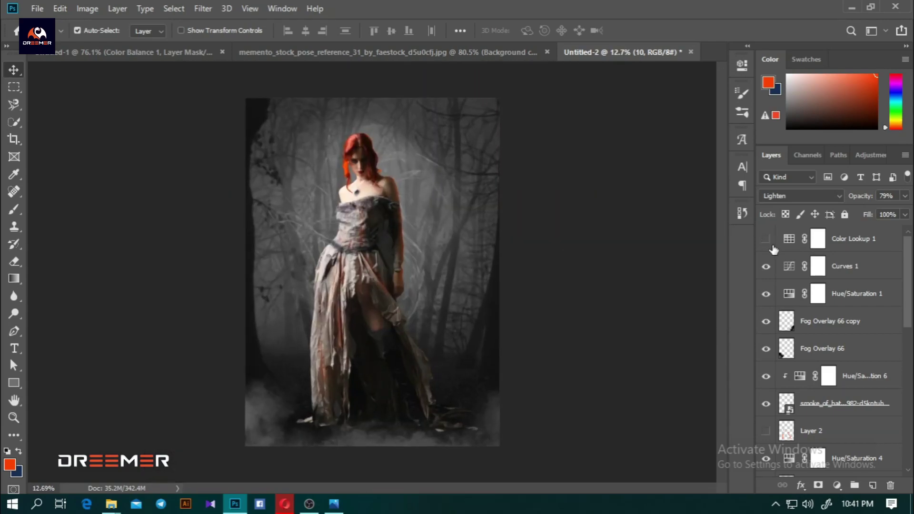
click(765, 239)
click(767, 241)
click(766, 240)
scroll(524, 259, up, 5)
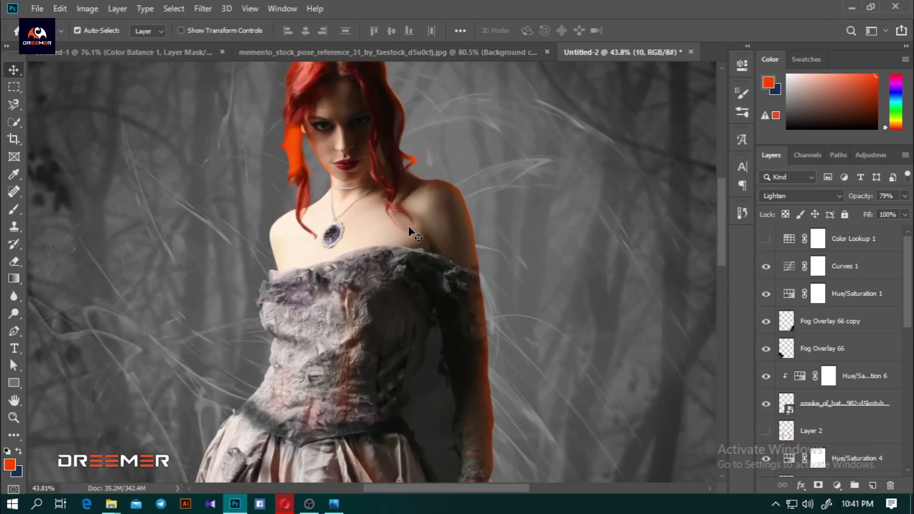
scroll(410, 209, up, 2)
scroll(476, 212, down, 5)
scroll(483, 216, down, 3)
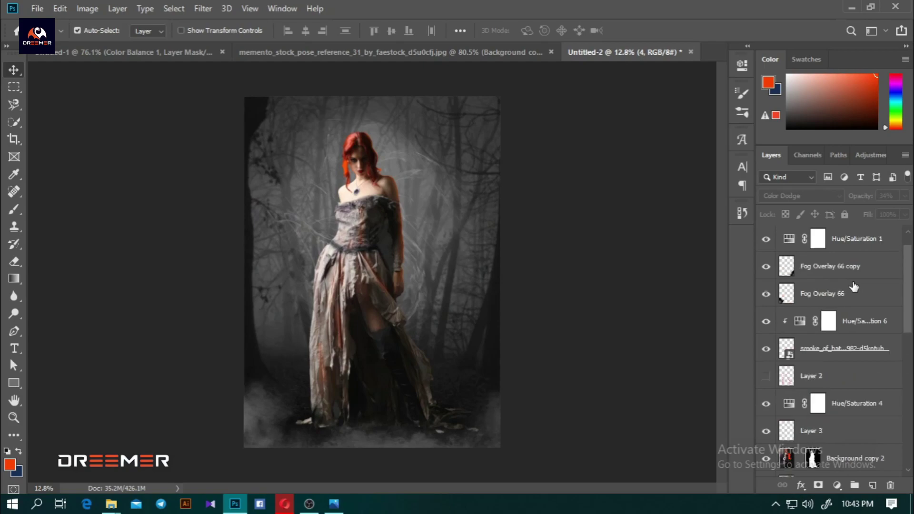
- Set Color Lookup 1's opacity to 54%, checking the result with the tint hidden
click(852, 238)
click(904, 196)
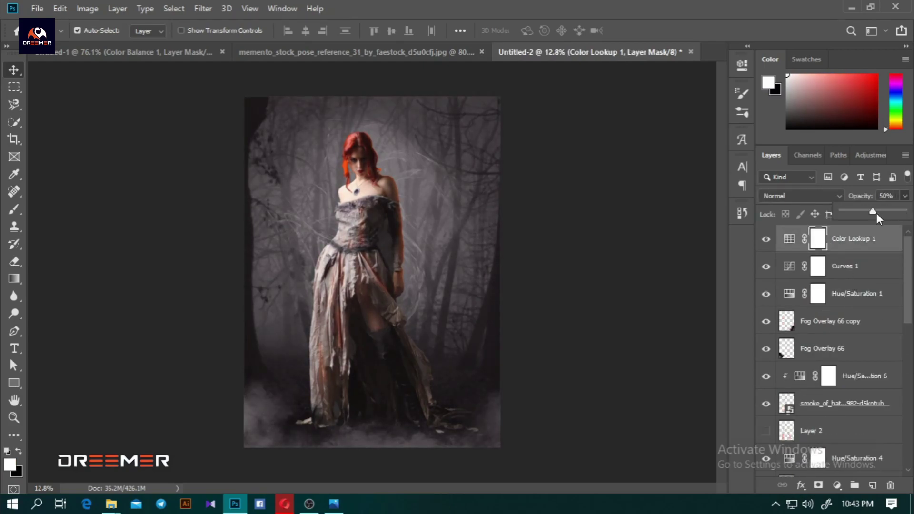
click(766, 239)
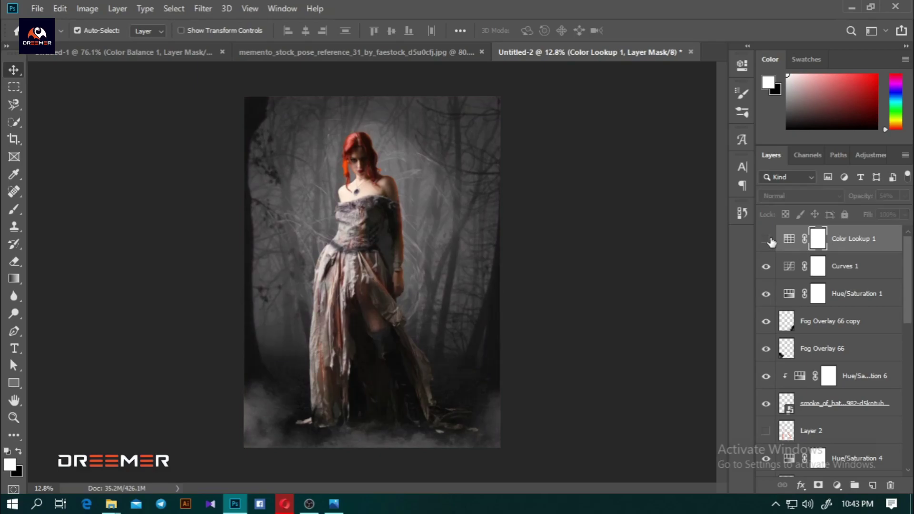
click(766, 238)
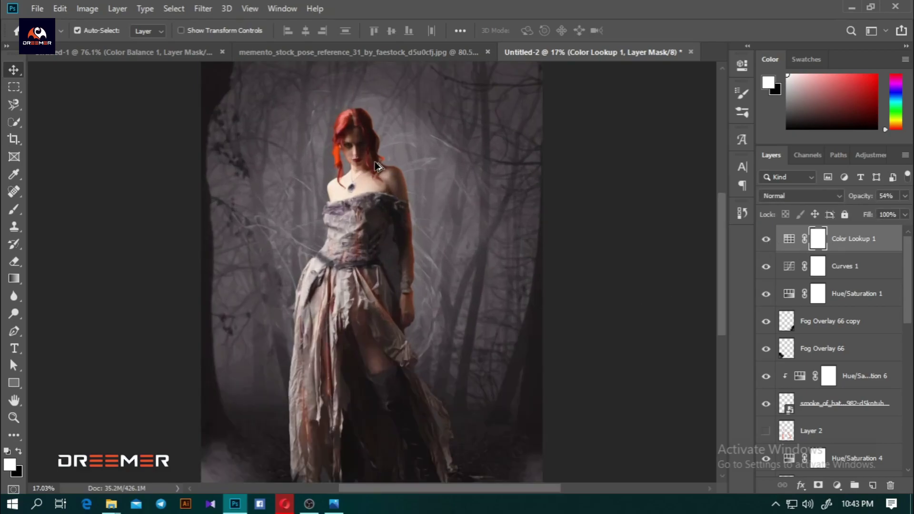
drag(451, 252, 581, 261)
scroll(582, 261, down, 3)
- Show Layer 2's red outline, then clip Layer 3 and release its clipping mask
click(766, 431)
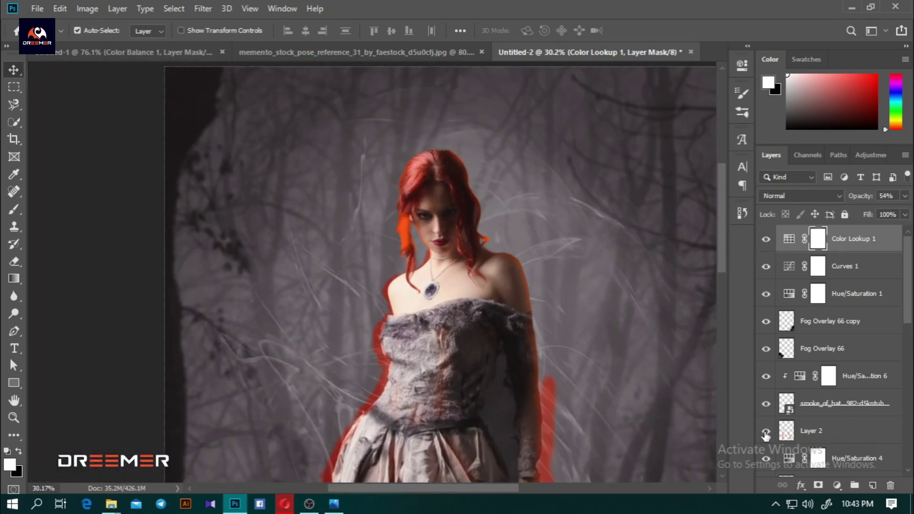
scroll(410, 284, down, 3)
scroll(412, 369, down, 2)
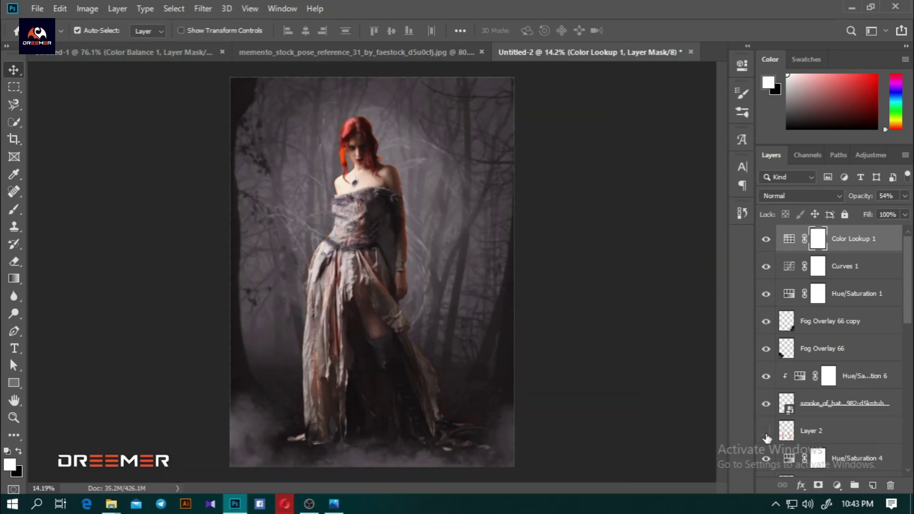
right_click(833, 430)
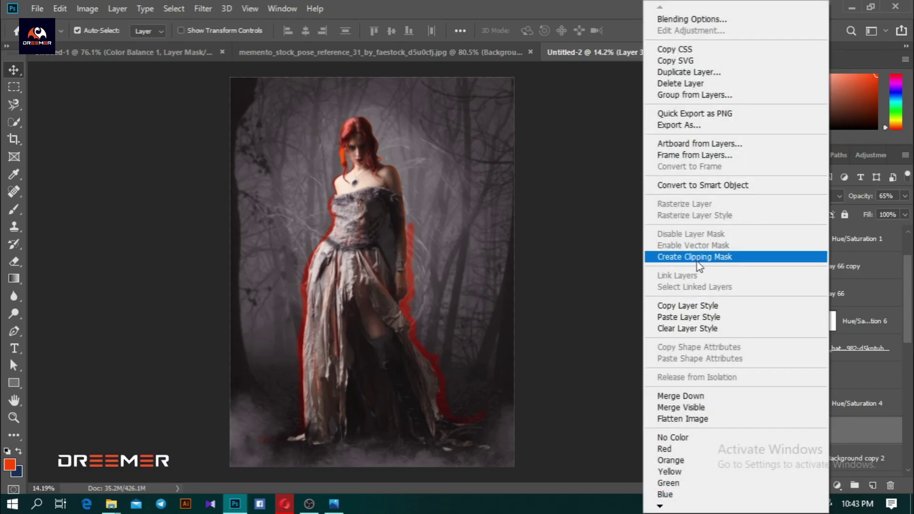
click(685, 257)
scroll(789, 403, down, 3)
click(768, 350)
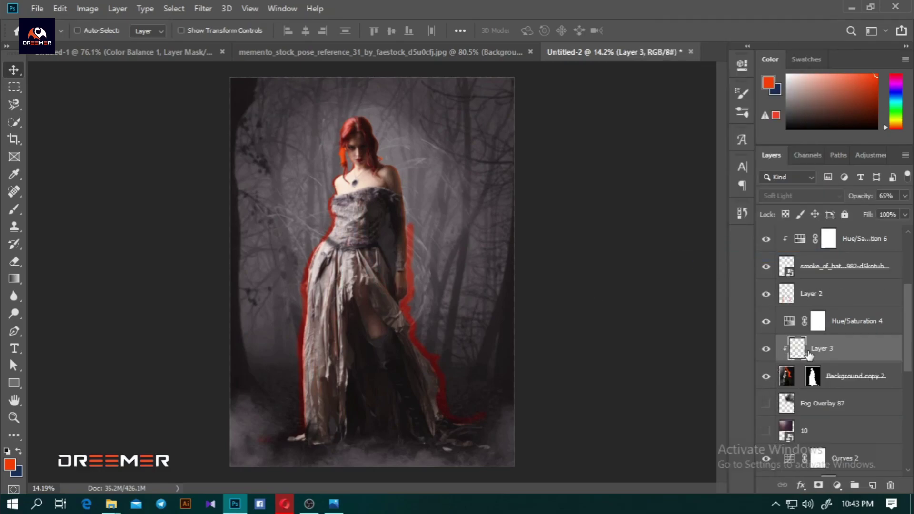
alt+click(779, 358)
- Move Layer 2 directly above Background copy 2 and clip it to the figure
click(816, 296)
right_click(816, 296)
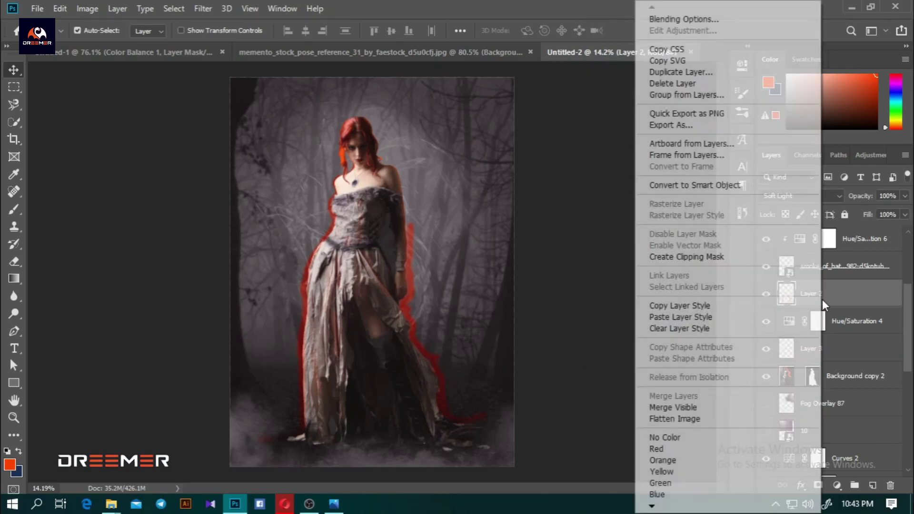
click(686, 261)
drag(838, 295, 834, 328)
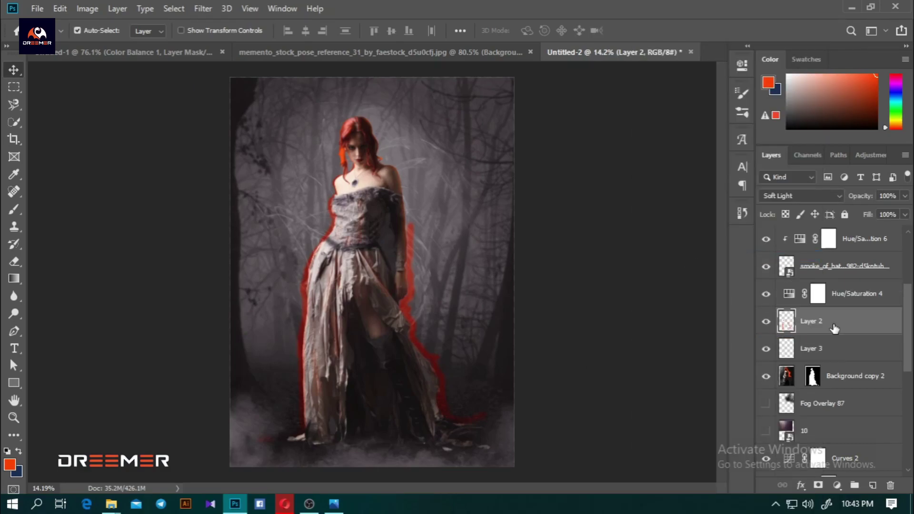
right_click(803, 330)
click(736, 314)
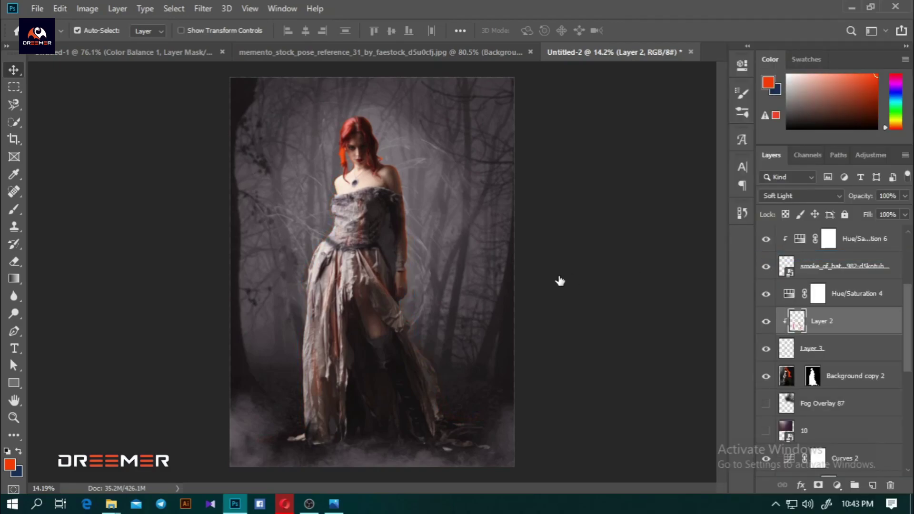
drag(835, 326, 828, 359)
right_click(826, 350)
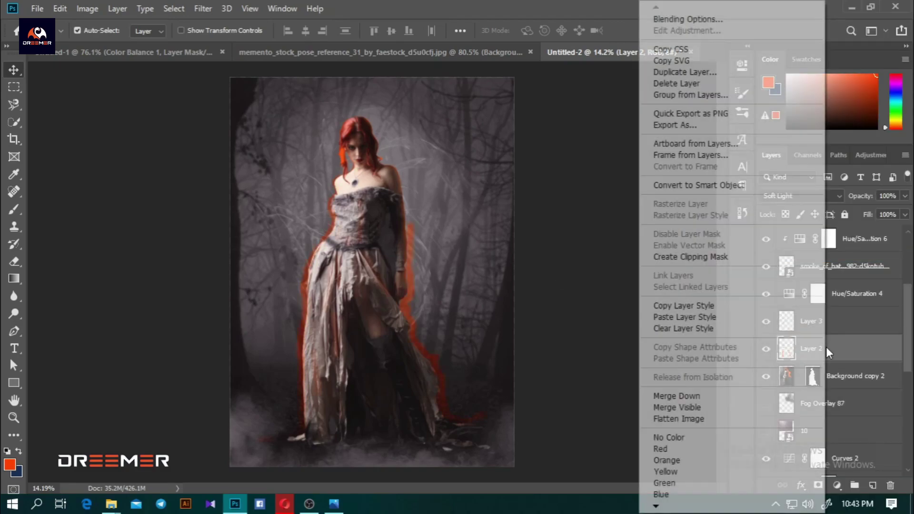
click(680, 261)
- Compare the composite without Layer 2 and leave Layer 2 hidden
scroll(339, 220, up, 3)
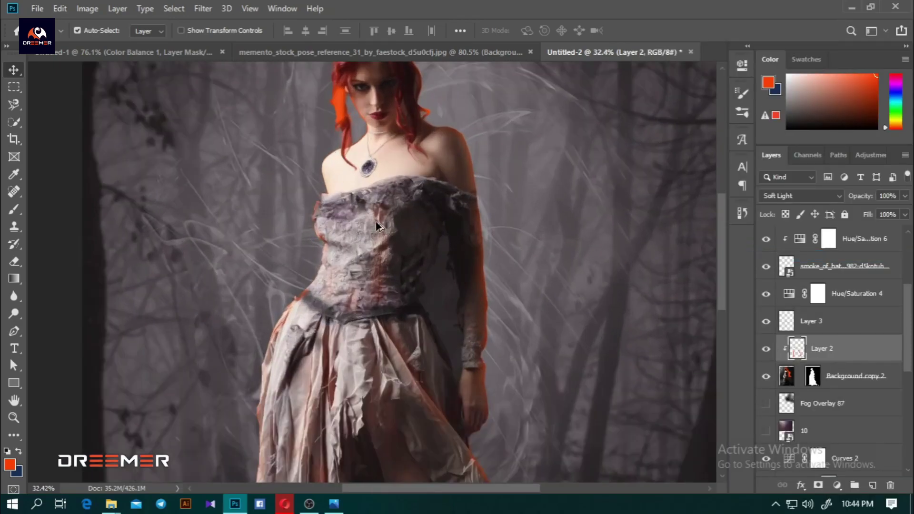
scroll(375, 222, up, 2)
scroll(379, 226, down, 2)
scroll(380, 226, down, 3)
scroll(381, 229, down, 2)
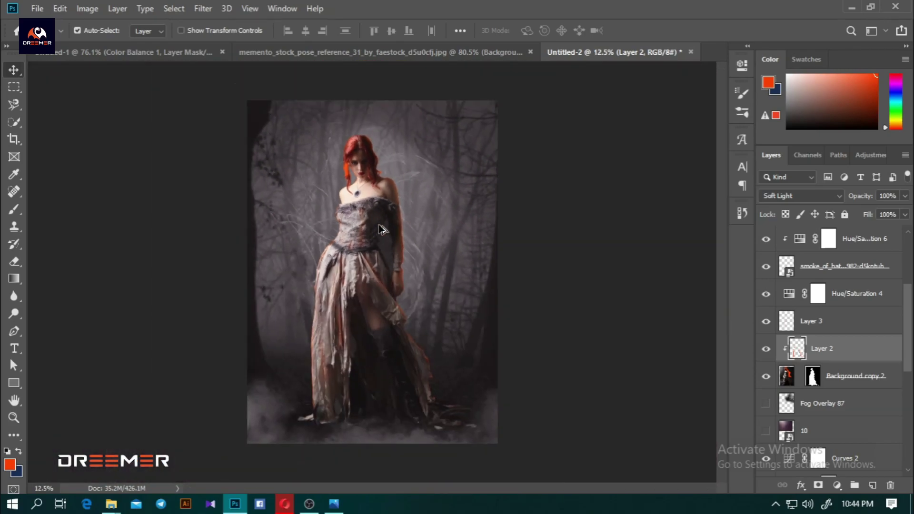
click(766, 350)
scroll(367, 200, up, 2)
scroll(366, 200, up, 2)
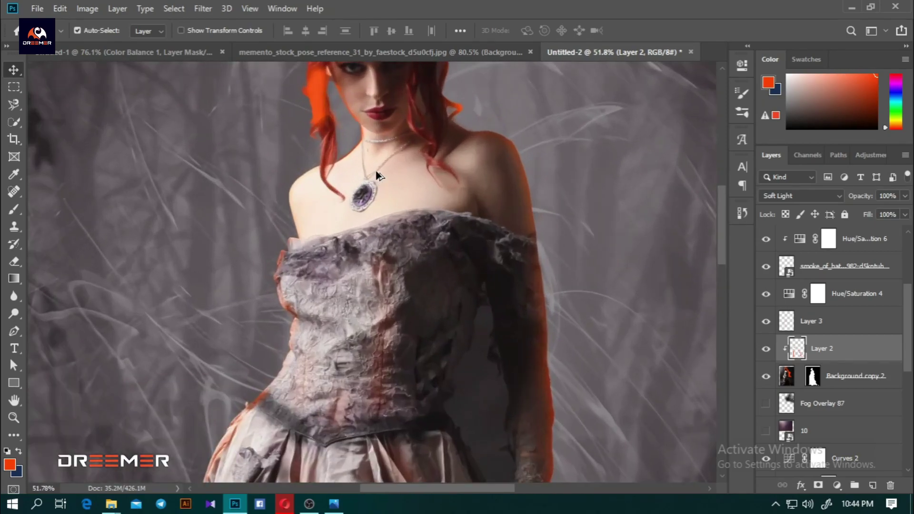
scroll(367, 201, down, 3)
scroll(366, 201, down, 1)
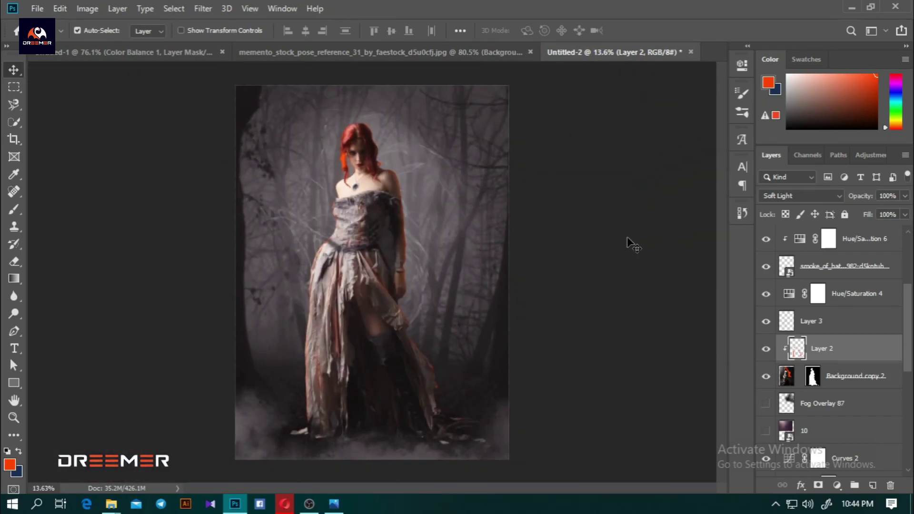
click(766, 350)
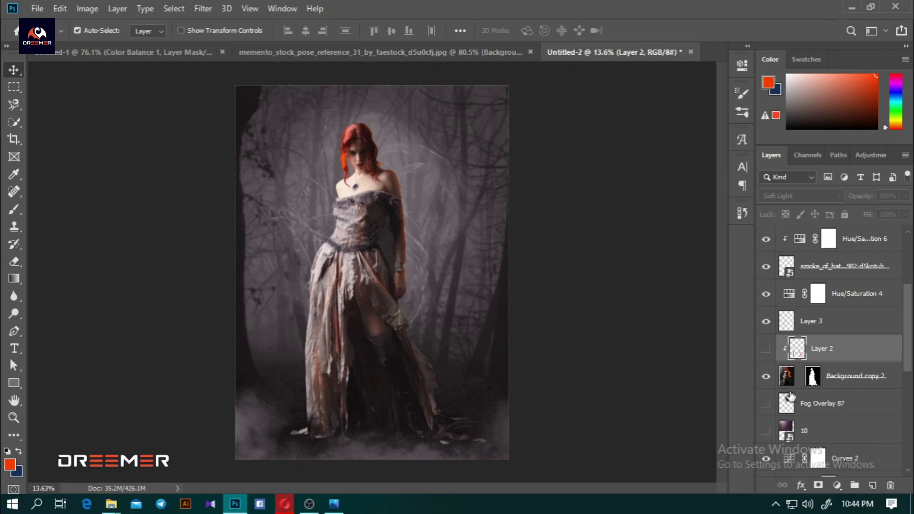
- Add Layer 4 with a soft orange brush and place it below Fog Overlay 87
click(871, 485)
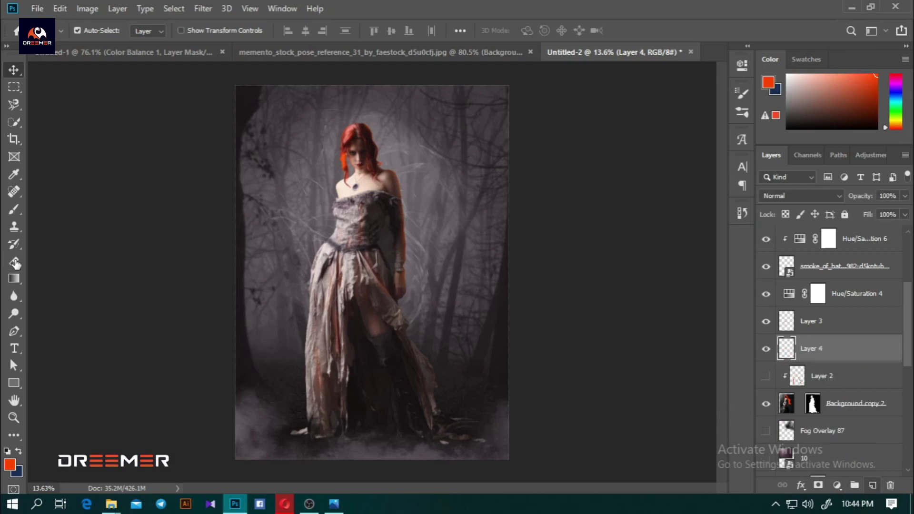
key(b)
drag(368, 234, 383, 247)
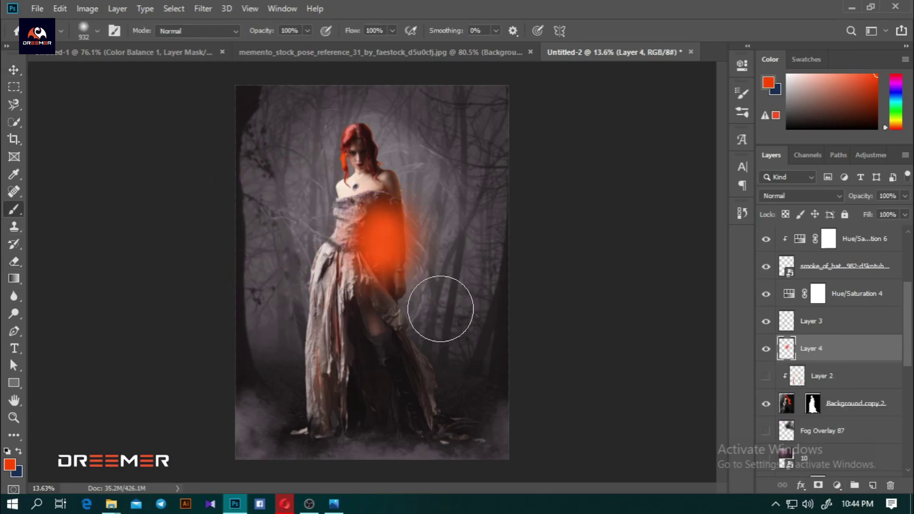
key(ctrl+z)
drag(811, 348, 811, 395)
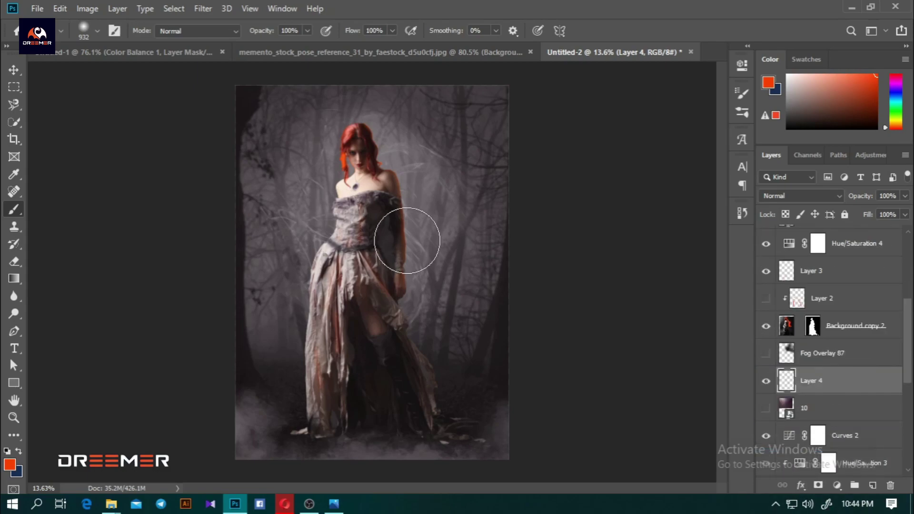
- Paint a soft orange glow behind the woman's torso, undoing off-target attempts
mouse_move(407, 241)
mouse_down()
mouse_move(377, 265)
mouse_move(475, 316)
mouse_up()
key(ctrl+z)
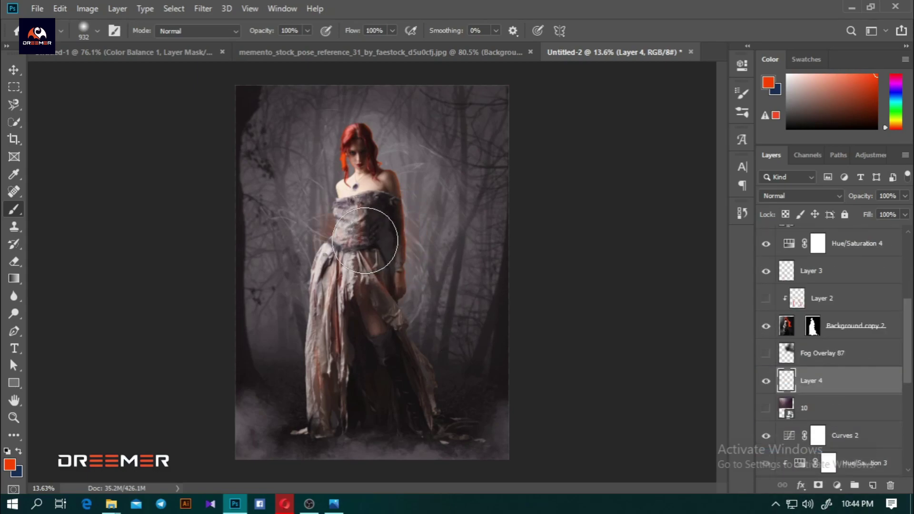
mouse_move(365, 240)
mouse_down()
mouse_move(374, 236)
mouse_move(365, 235)
mouse_up()
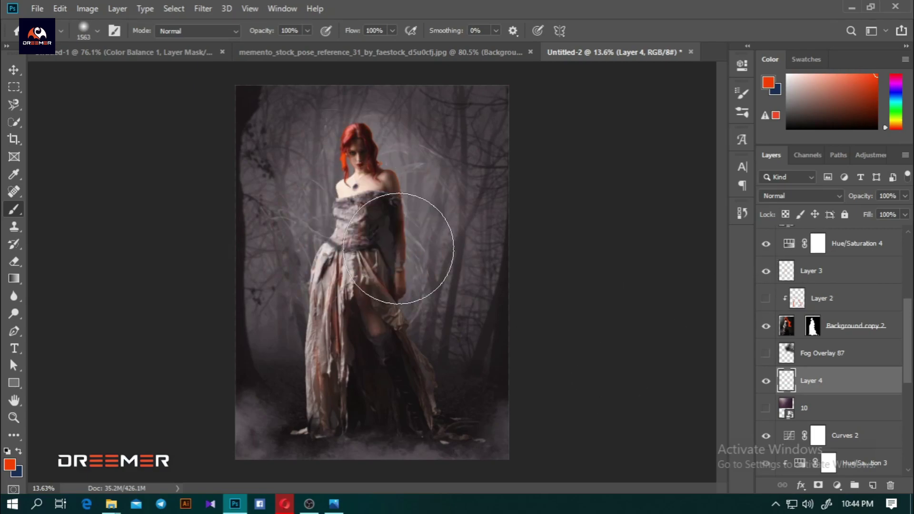
click(363, 259)
key(ctrl+z)
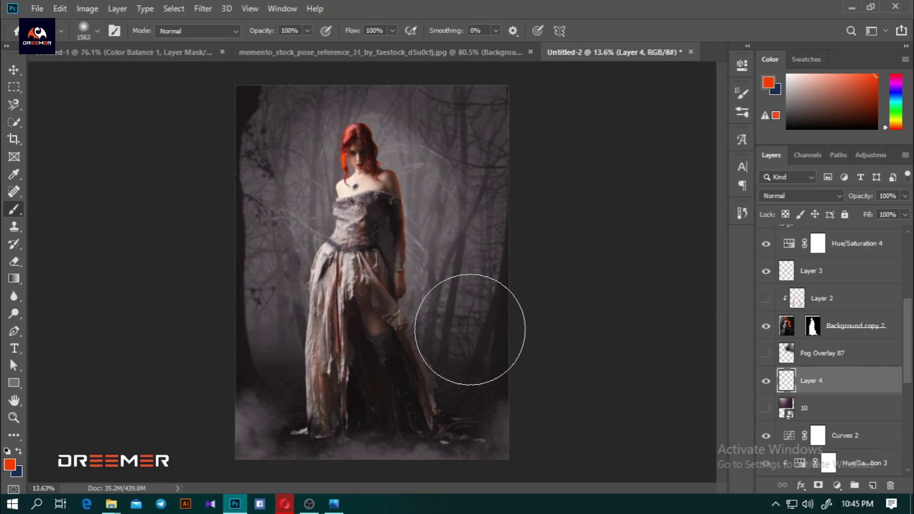
click(357, 275)
key(ctrl+z)
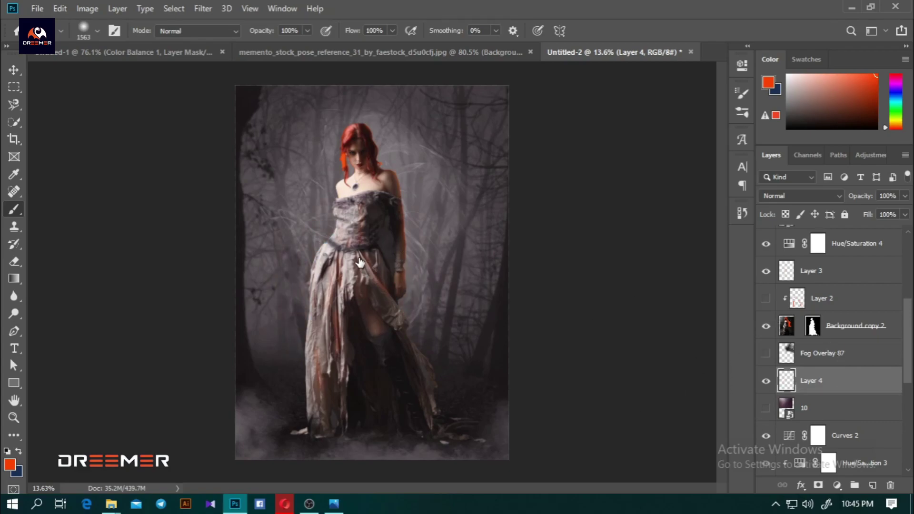
click(367, 265)
scroll(497, 253, down, 2)
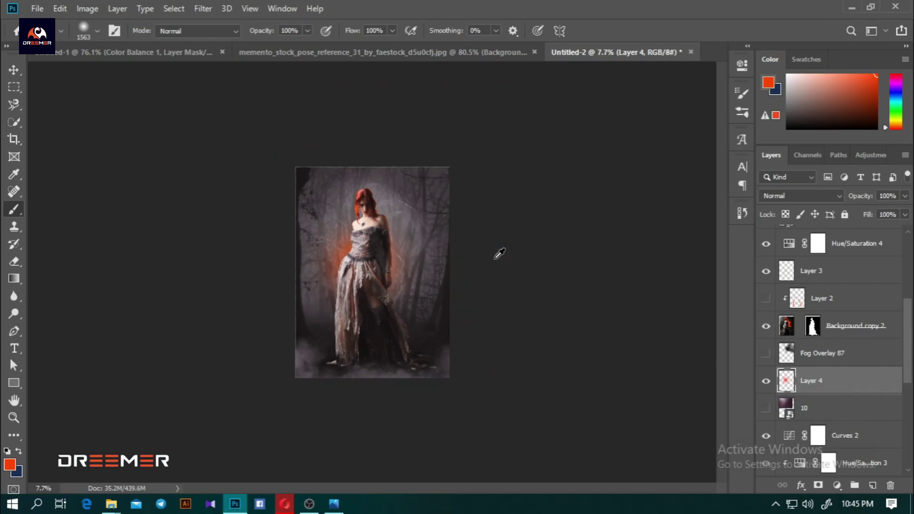
scroll(497, 253, up, 3)
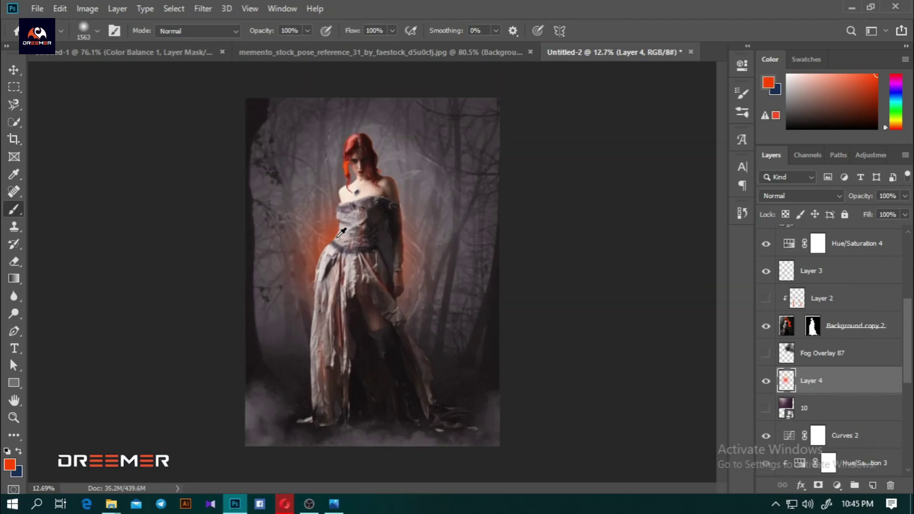
- Scale the Layer 4 orange glow to about 105% and apply the transform
key(ctrl+0)
click(14, 70)
key(ctrl+t)
drag(490, 260, 509, 257)
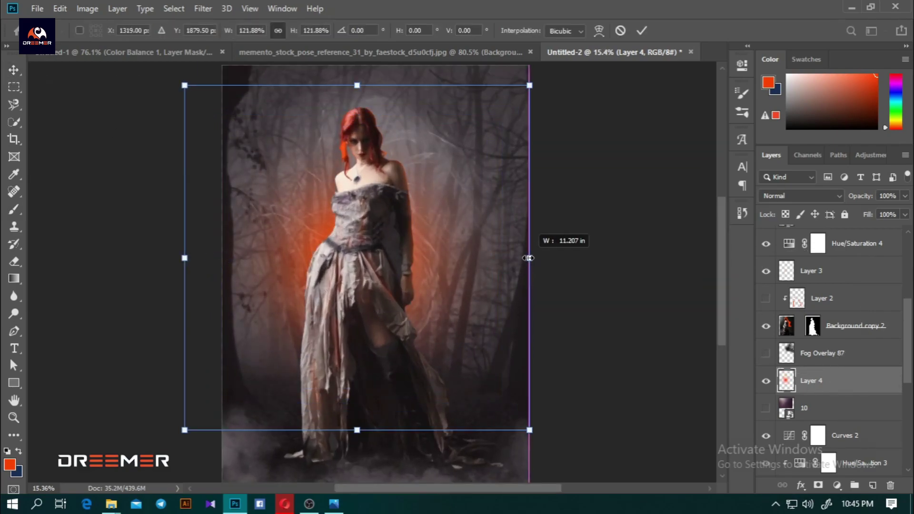
drag(459, 272, 472, 261)
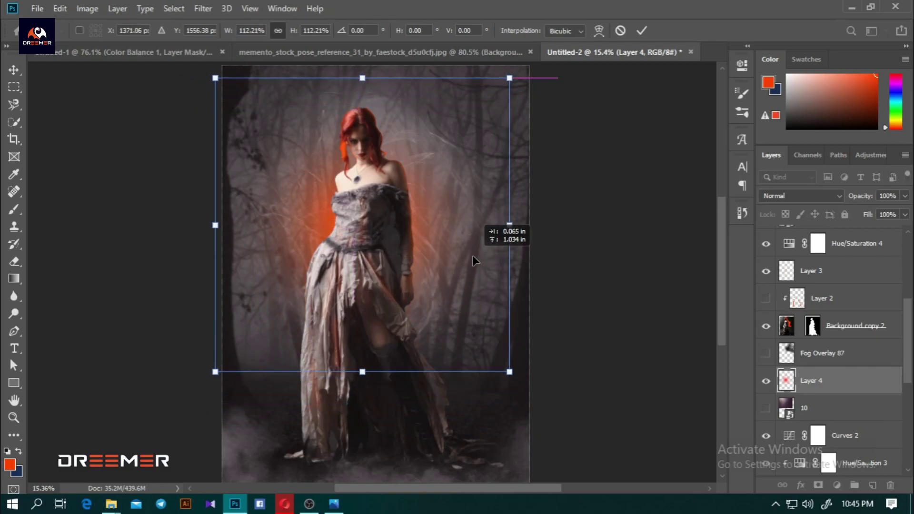
drag(509, 372, 496, 352)
drag(482, 257, 469, 257)
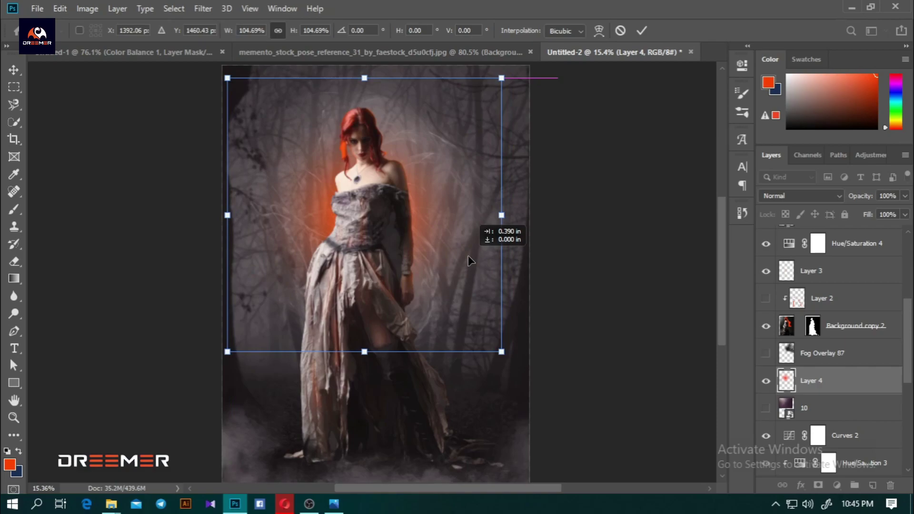
key(Return)
- Zoom out and move the orange glow a little lower behind the woman
key(ctrl+minus)
scroll(460, 267, up, 1)
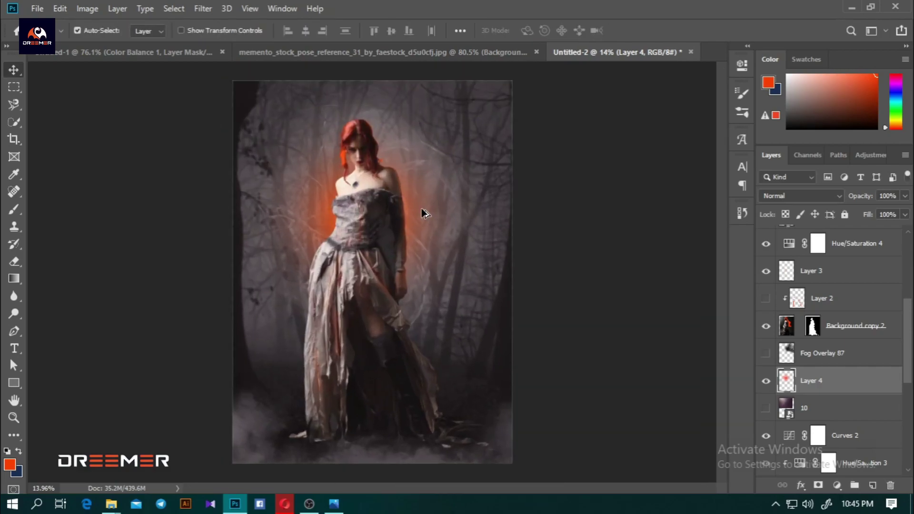
mouse_move(433, 200)
mouse_down()
mouse_move(428, 232)
mouse_move(424, 130)
mouse_move(424, 241)
mouse_move(428, 233)
mouse_up()
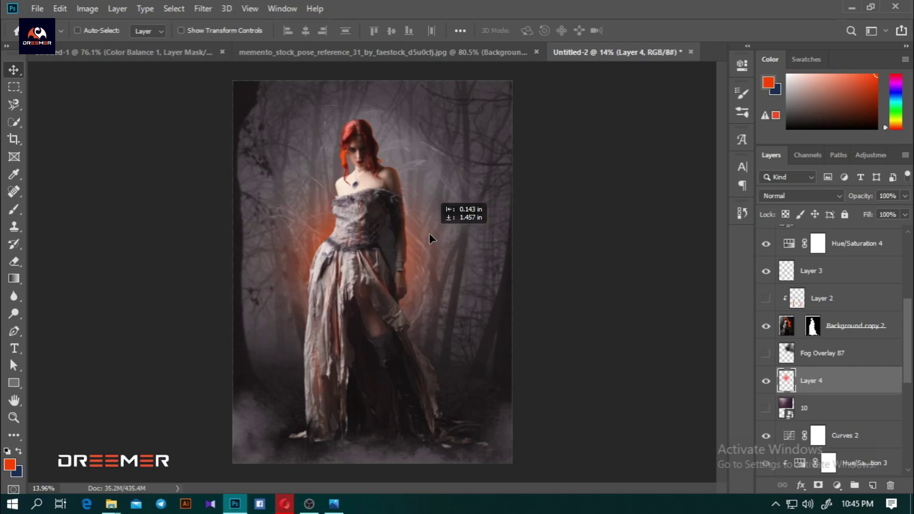
scroll(378, 276, down, 2)
scroll(378, 276, up, 2)
- Set Layer 4's blend mode to Screen and deselect it
click(799, 195)
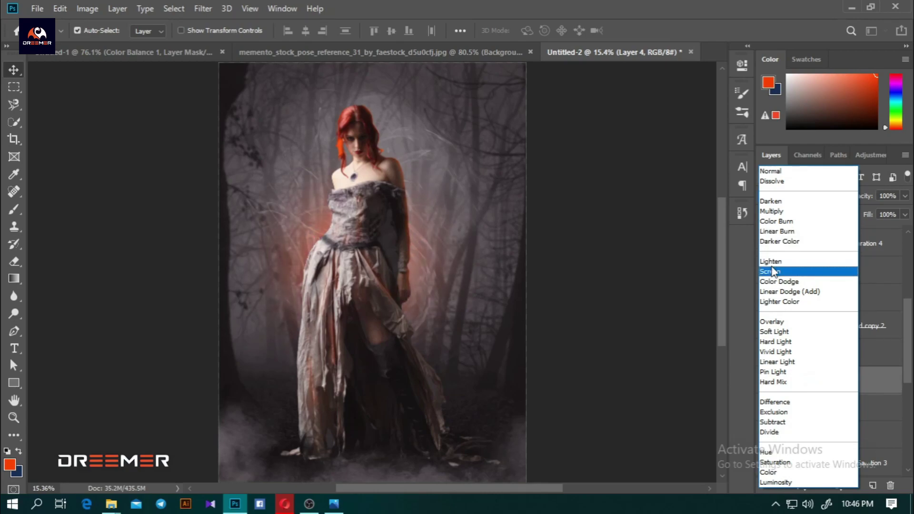
click(771, 273)
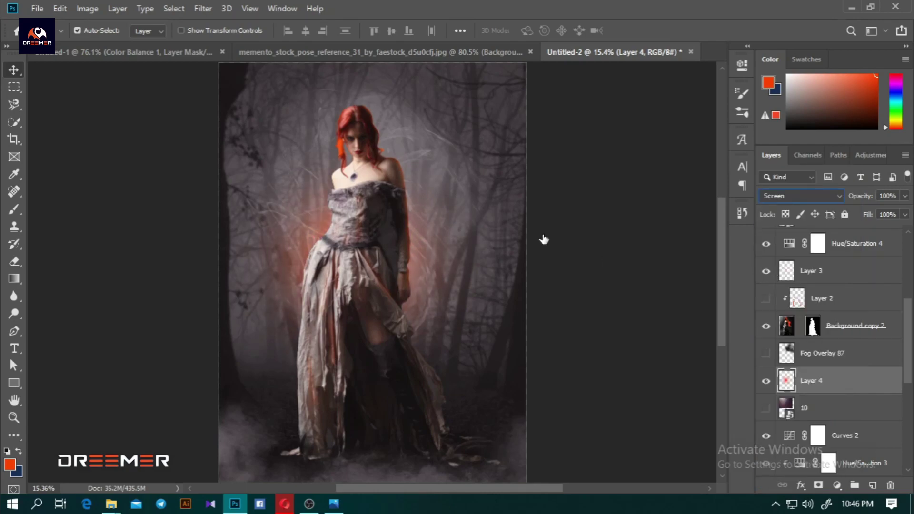
click(545, 267)
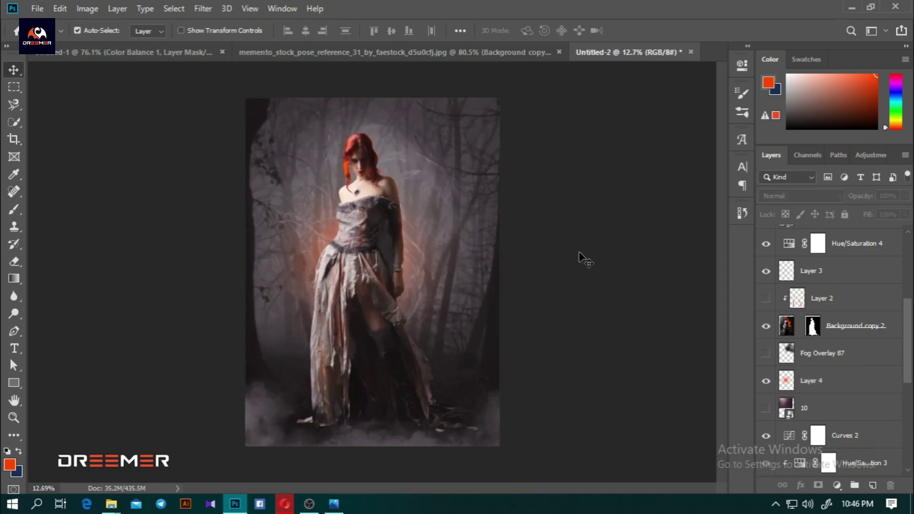
scroll(427, 197, up, 3)
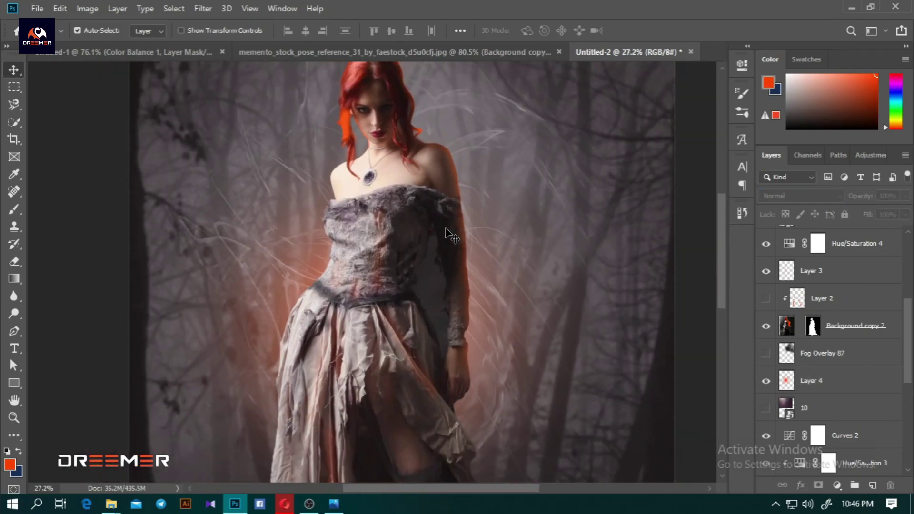
scroll(445, 227, down, 5)
scroll(370, 247, up, 1)
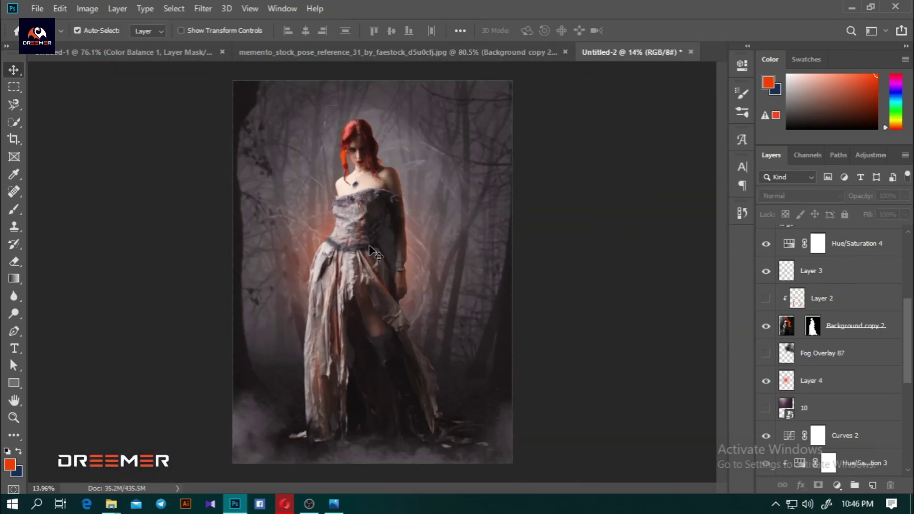
- Enlarge the Layer 4 glow slightly toward the top right and commit it
click(812, 380)
key(ctrl+t)
drag(481, 136, 493, 129)
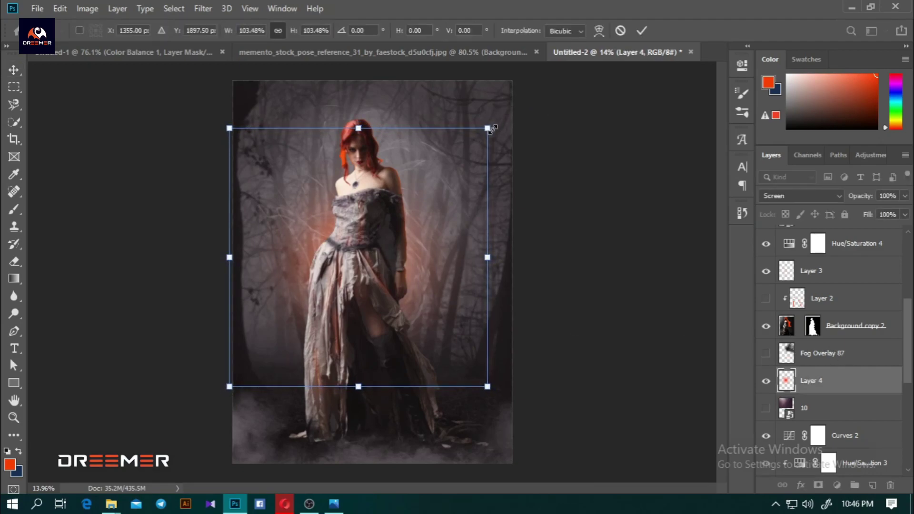
click(644, 30)
scroll(323, 243, up, 5)
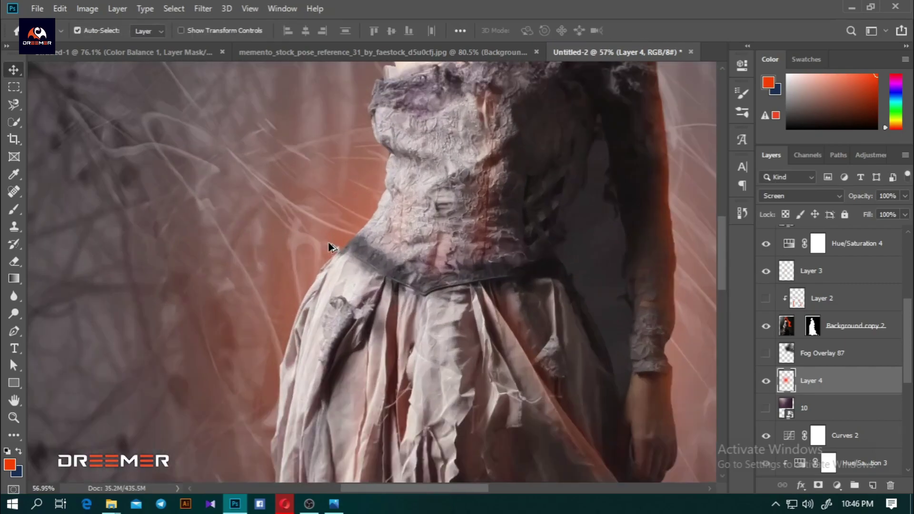
- Select Layer 3 and toggle Layer 4's orange glow off and on to compare
click(418, 197)
scroll(789, 278, up, 2)
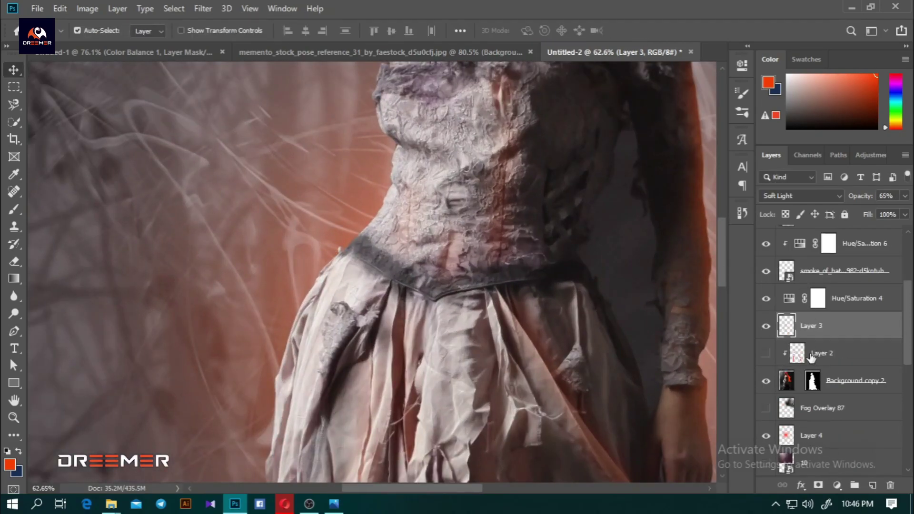
scroll(338, 227, down, 5)
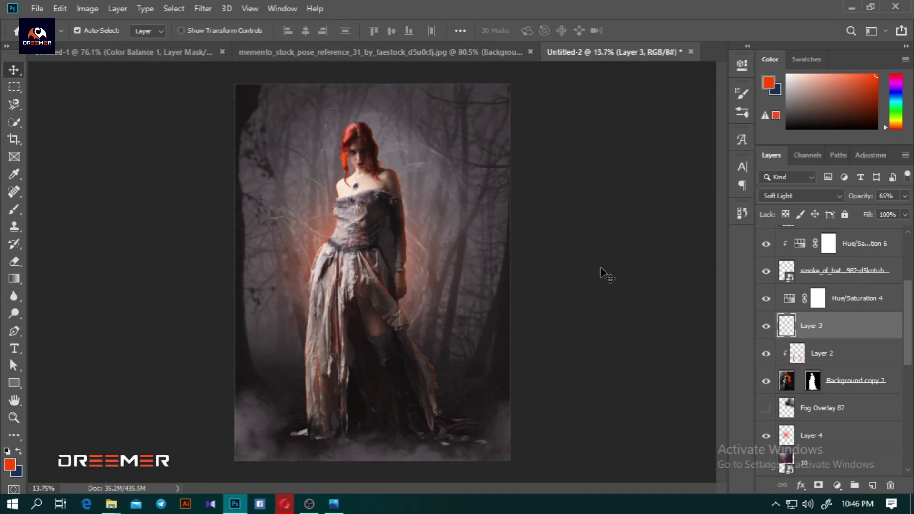
scroll(475, 273, down, 2)
scroll(402, 271, up, 1)
click(766, 435)
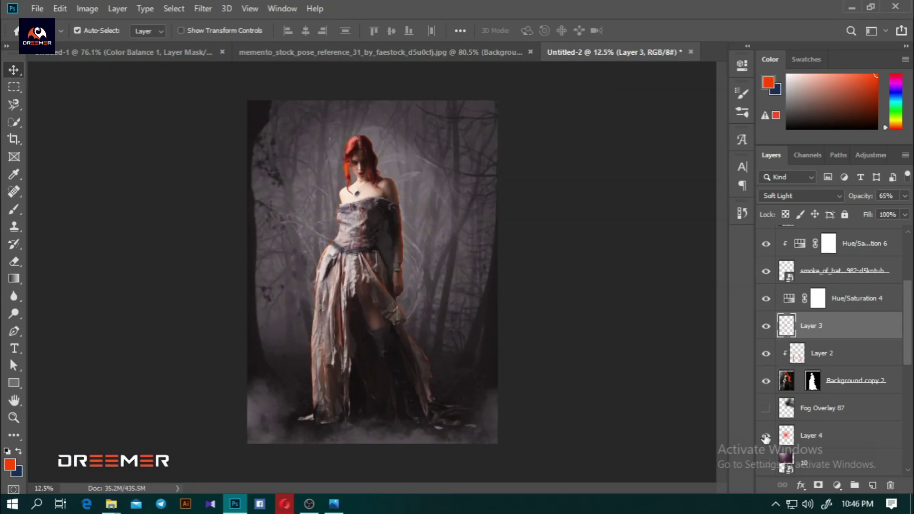
click(766, 436)
scroll(809, 333, up, 4)
scroll(851, 305, up, 1)
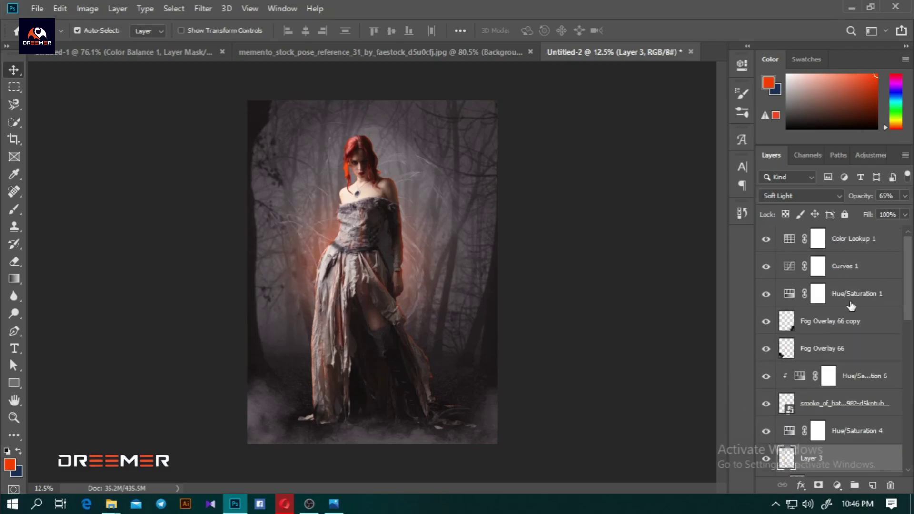
scroll(369, 145, up, 3)
scroll(361, 132, up, 3)
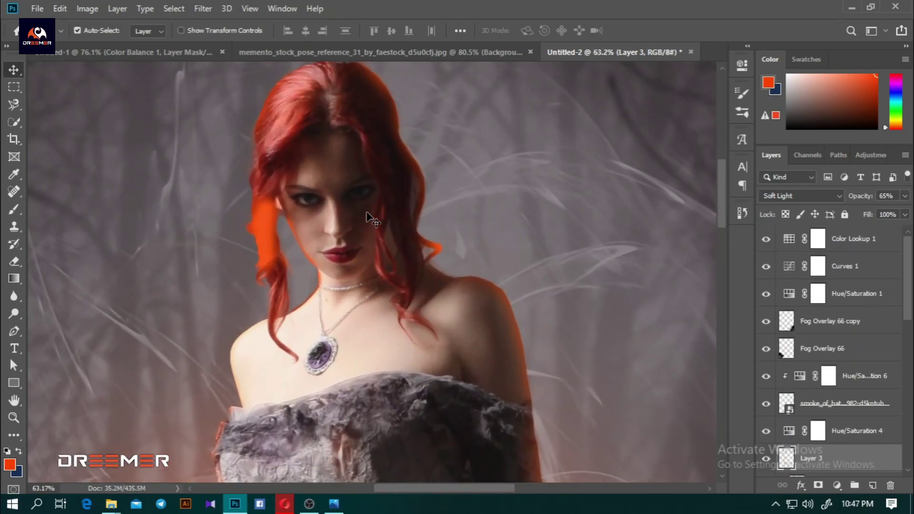
scroll(367, 214, up, 2)
- On Background copy 2, dodge the forehead between the brows at 50% midtone exposure
click(357, 152)
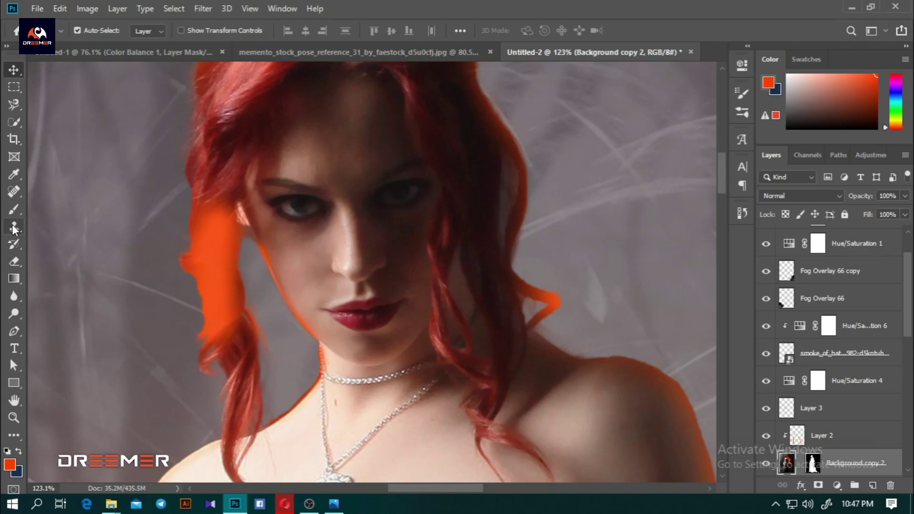
click(13, 313)
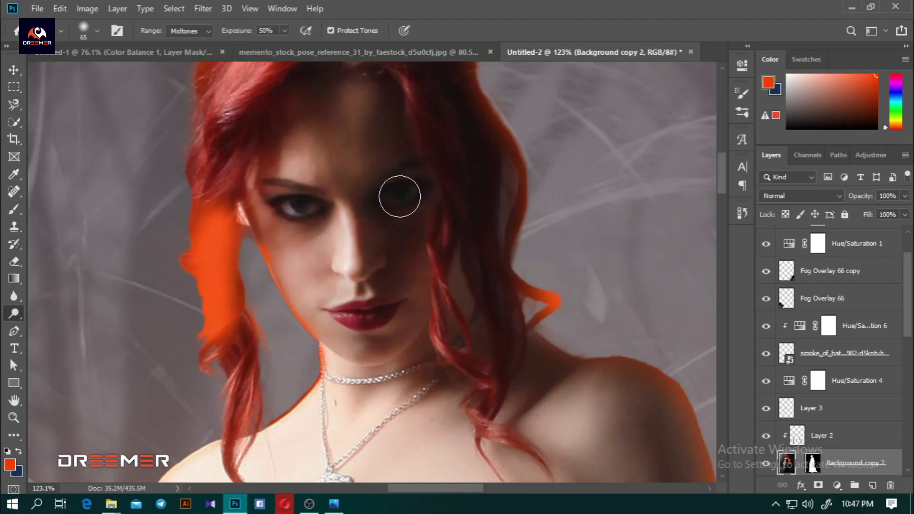
mouse_move(397, 134)
mouse_down()
mouse_move(347, 95)
mouse_move(333, 102)
mouse_move(393, 133)
mouse_up()
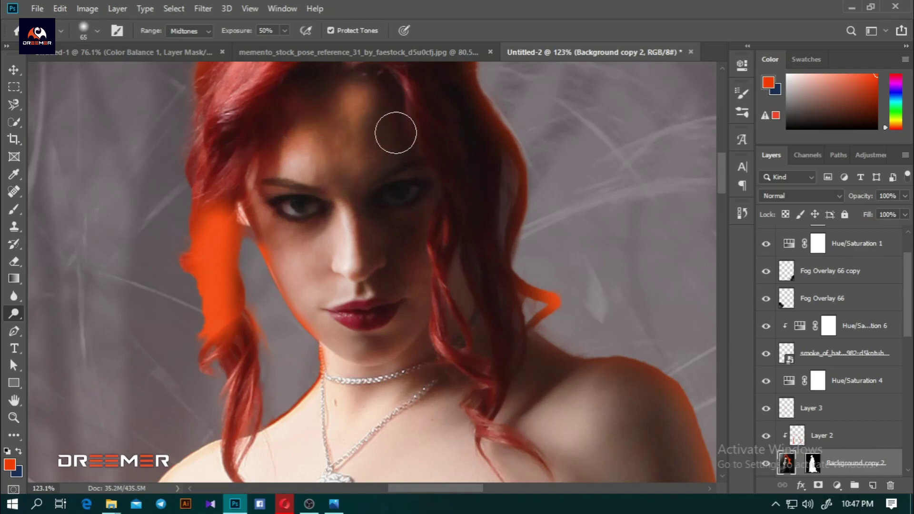
scroll(436, 230, down, 3)
scroll(436, 231, down, 1)
scroll(428, 191, up, 4)
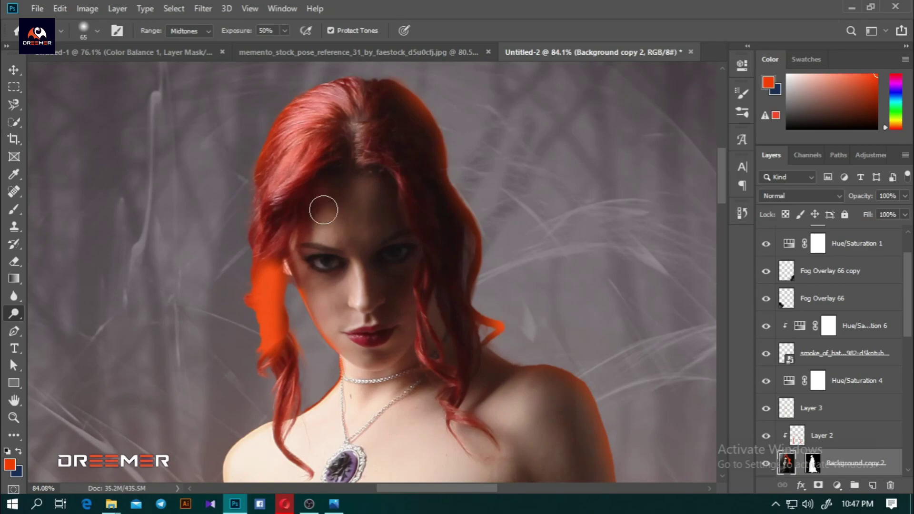
- Dodge the left forehead above the brow, the cheek, the nose and the lower lip
drag(381, 216, 297, 224)
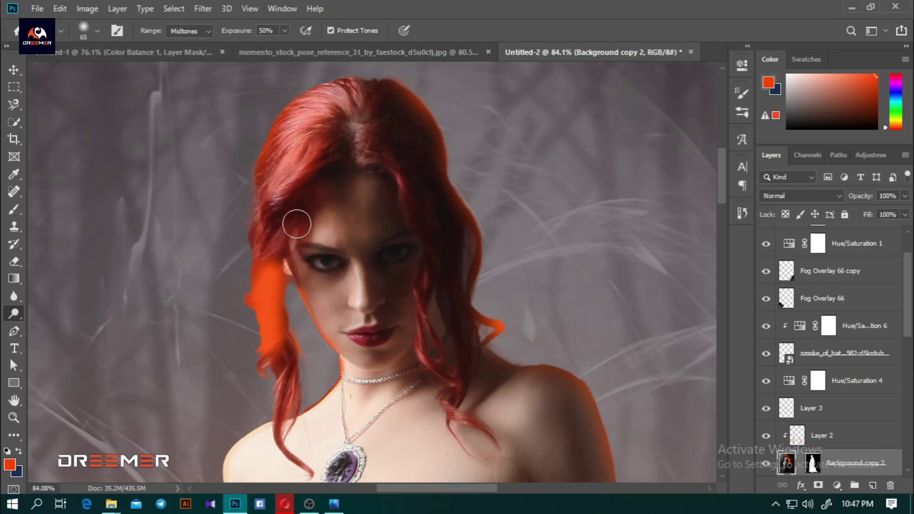
drag(313, 295, 363, 285)
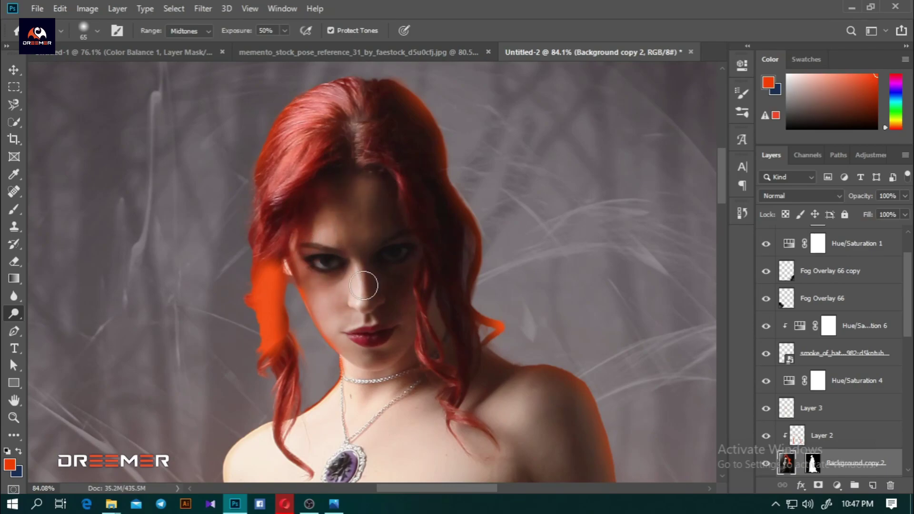
drag(355, 340, 370, 344)
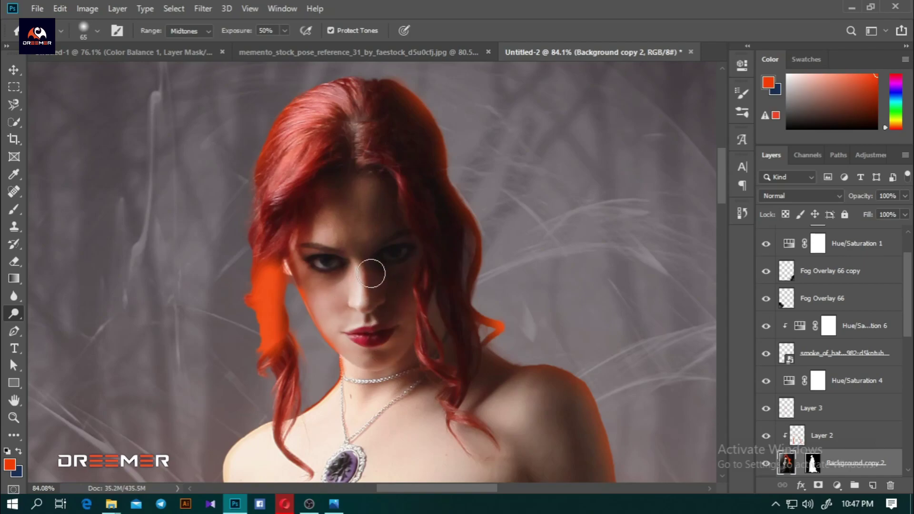
scroll(315, 274, up, 3)
scroll(327, 265, up, 2)
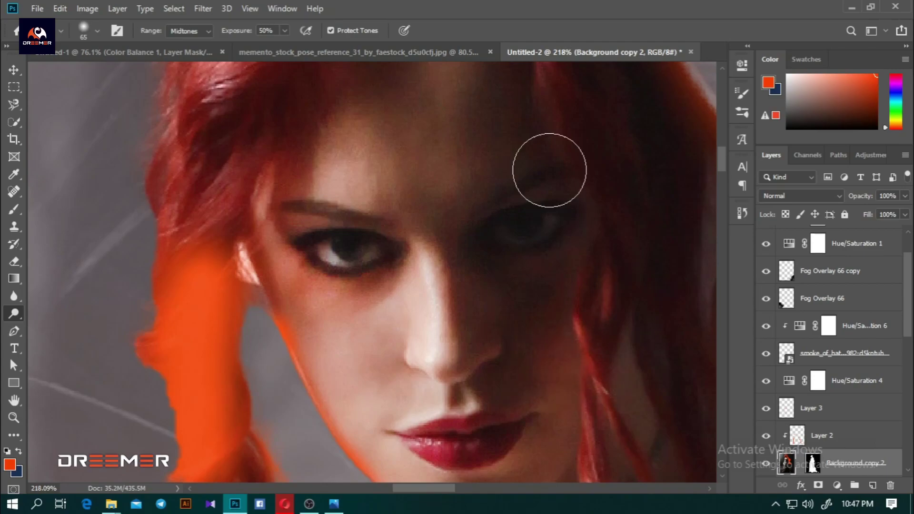
scroll(419, 285, down, 5)
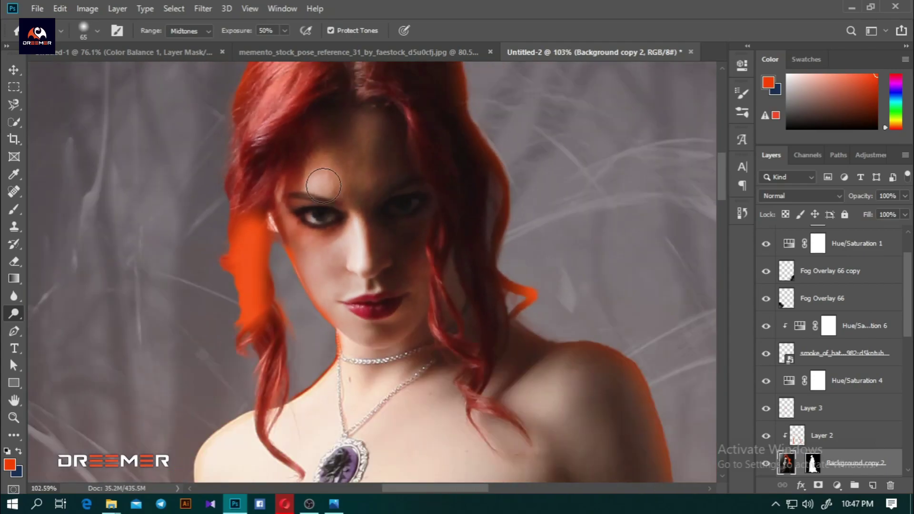
scroll(420, 171, down, 5)
scroll(420, 170, up, 2)
scroll(420, 170, up, 2)
scroll(420, 171, up, 4)
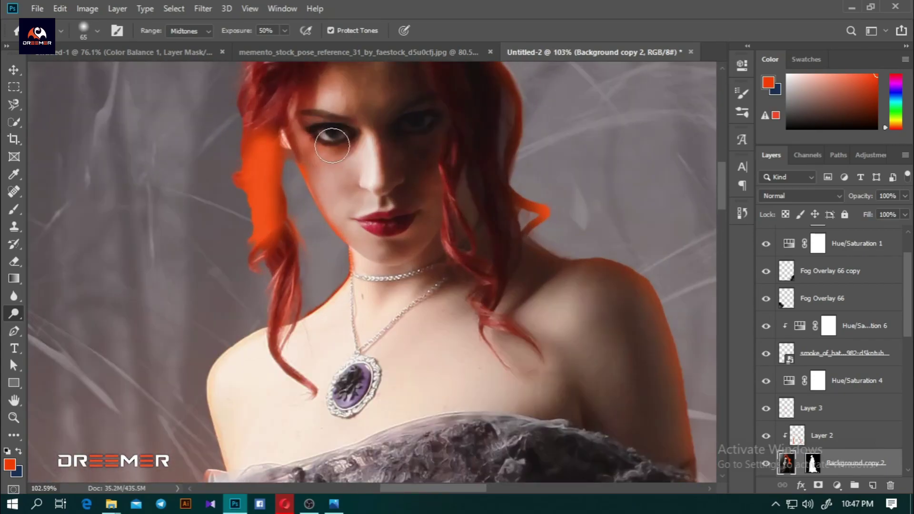
scroll(420, 170, up, 2)
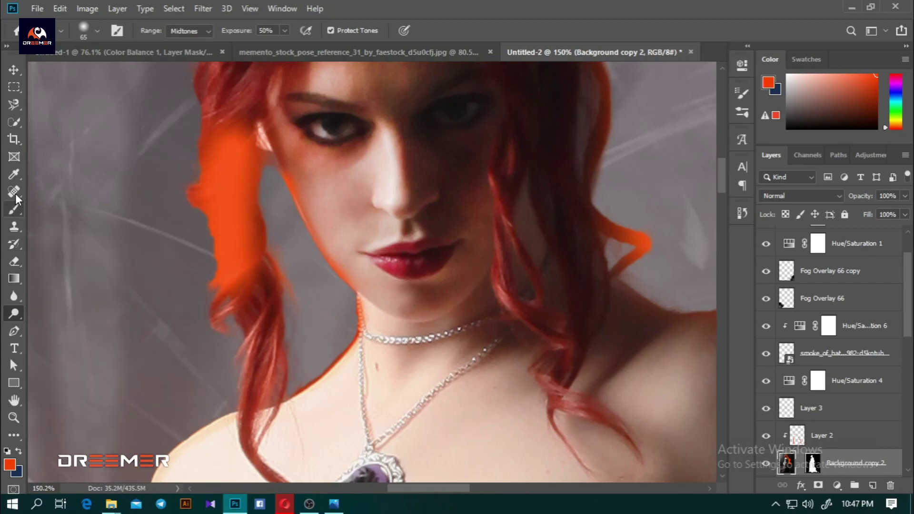
click(15, 194)
- Switch to the Healing Brush Tool and zoom in closely on the cheek and nose
right_click(14, 192)
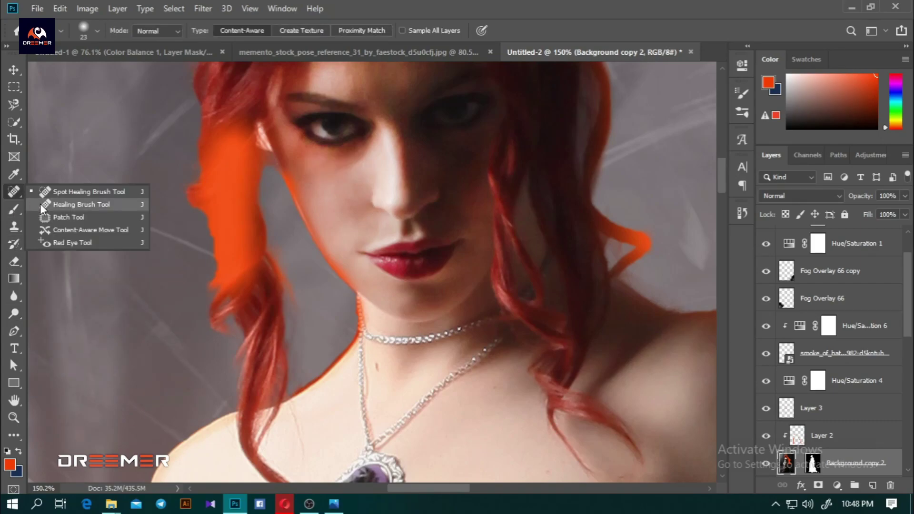
click(42, 208)
scroll(328, 186, up, 2)
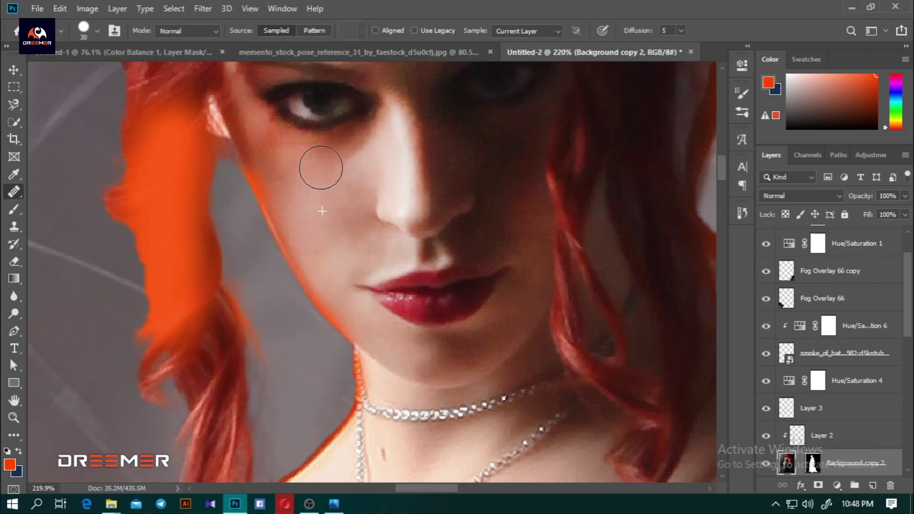
key(z)
drag(326, 159, 382, 178)
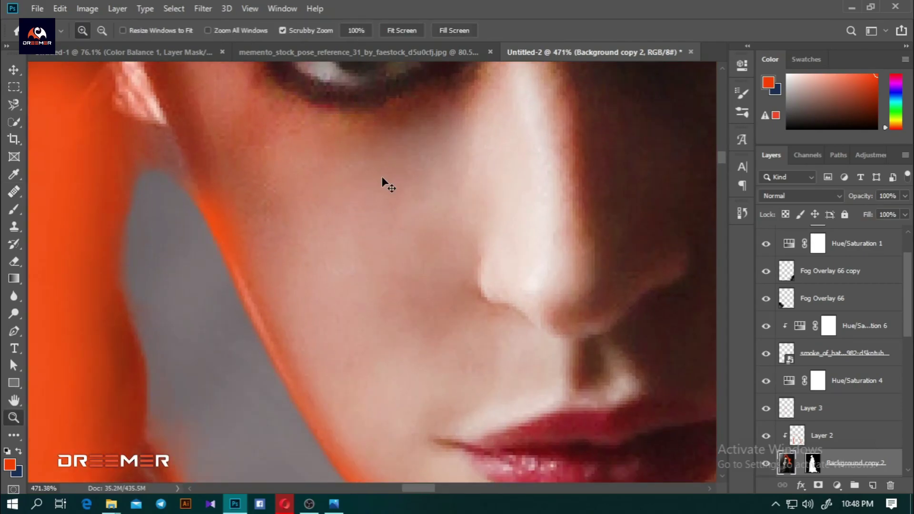
right_click(395, 178)
key(Escape)
key(j)
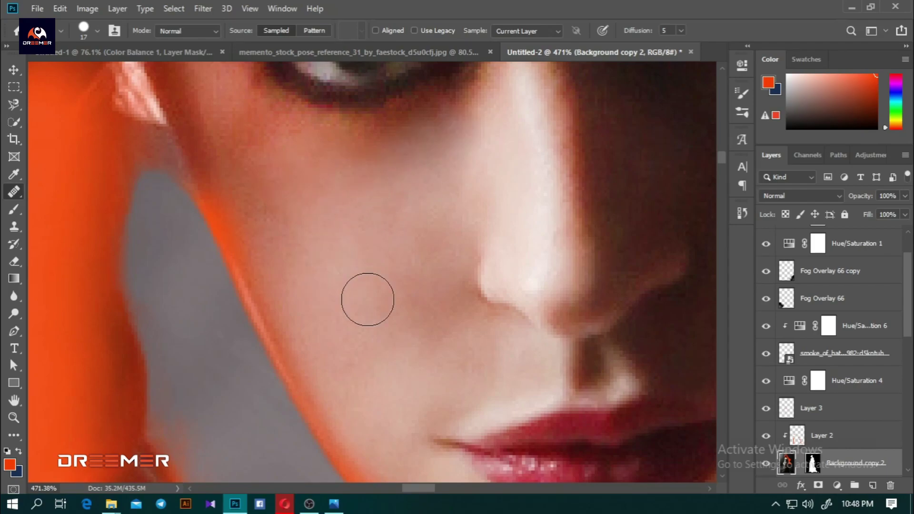
- Heal the forehead blemishes using clean skin sampled from the cheek
scroll(268, 220, down, 4)
scroll(268, 221, down, 2)
scroll(265, 210, down, 3)
scroll(408, 195, up, 3)
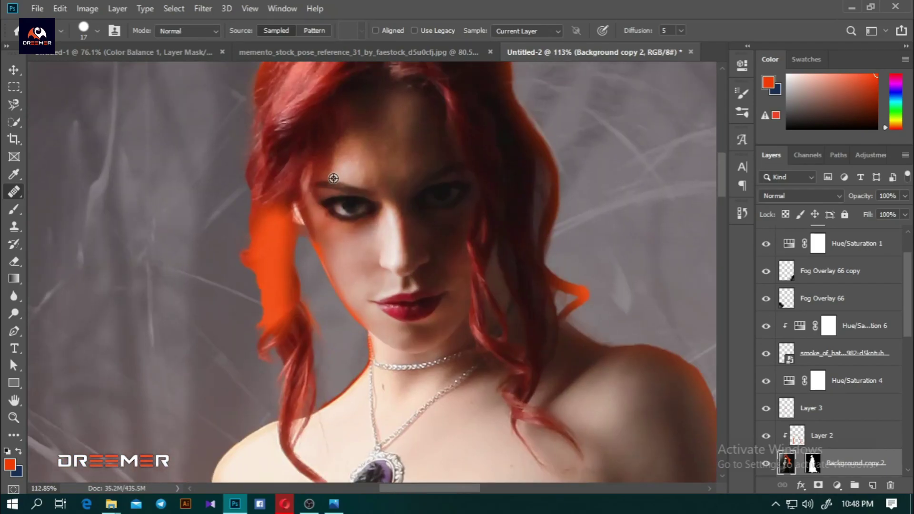
scroll(342, 273, up, 2)
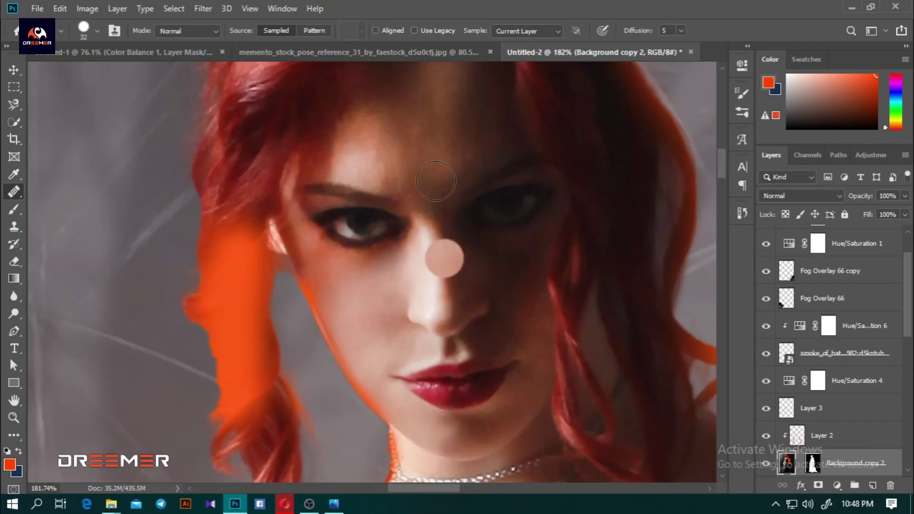
drag(437, 134, 435, 138)
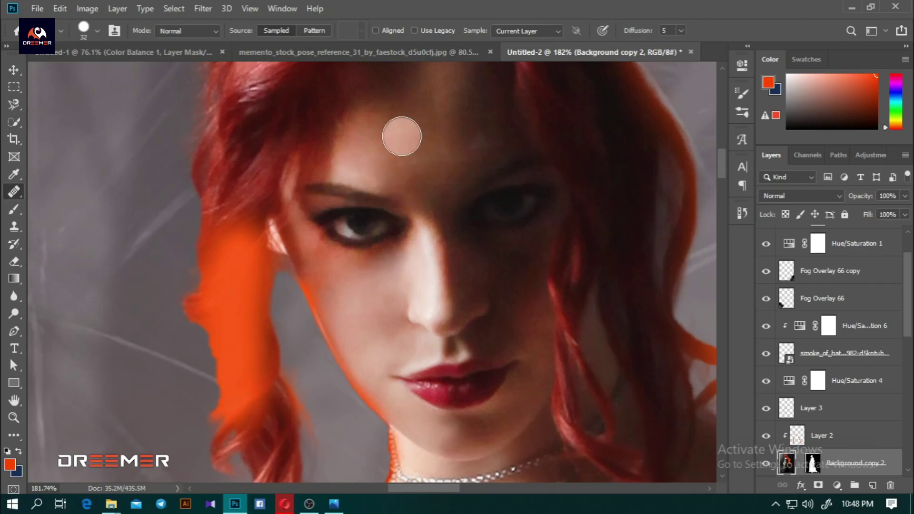
scroll(435, 137, down, 3)
scroll(475, 171, up, 2)
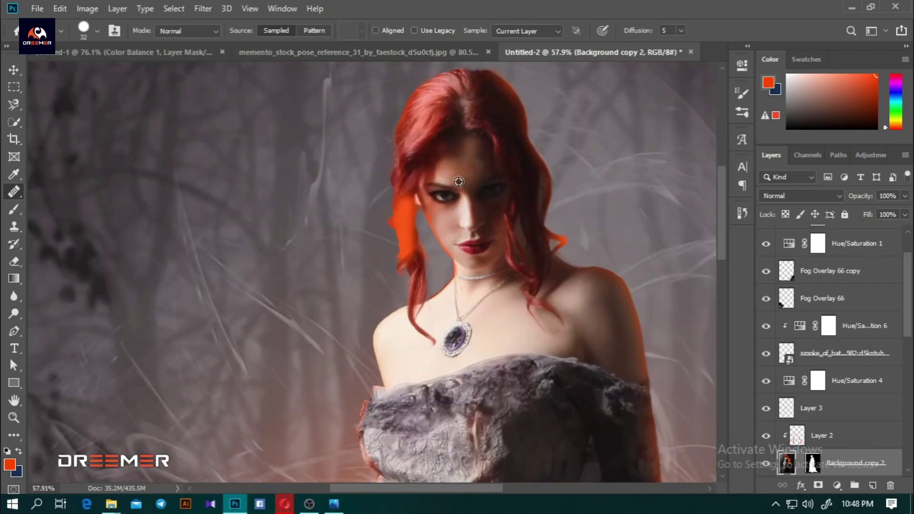
scroll(493, 187, up, 2)
scroll(419, 224, down, 2)
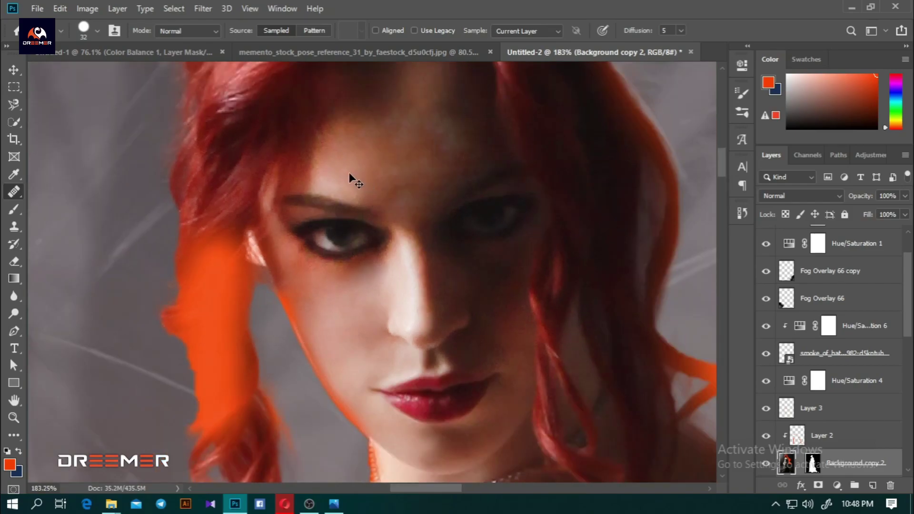
- Readjust the zoom and resume healing the skin of the face
key(z)
scroll(478, 223, down, 2)
scroll(477, 224, up, 3)
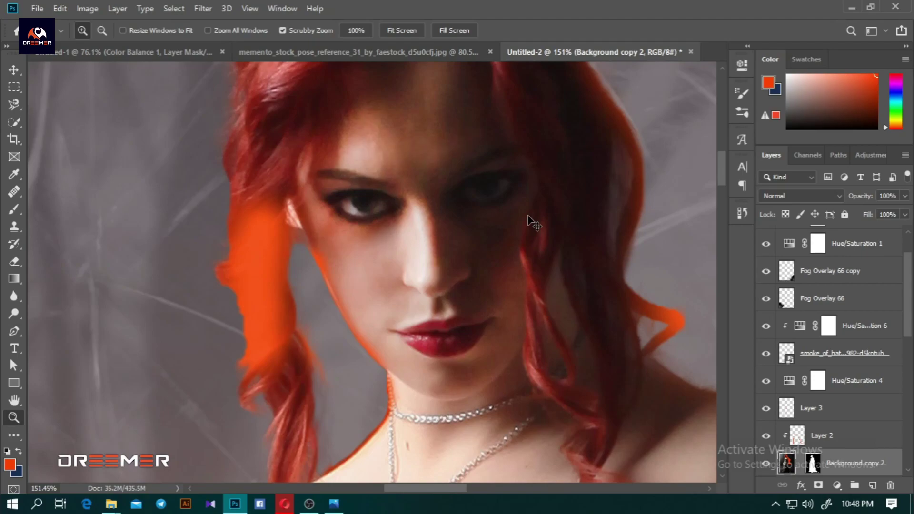
scroll(368, 245, up, 2)
scroll(366, 266, up, 3)
key(j)
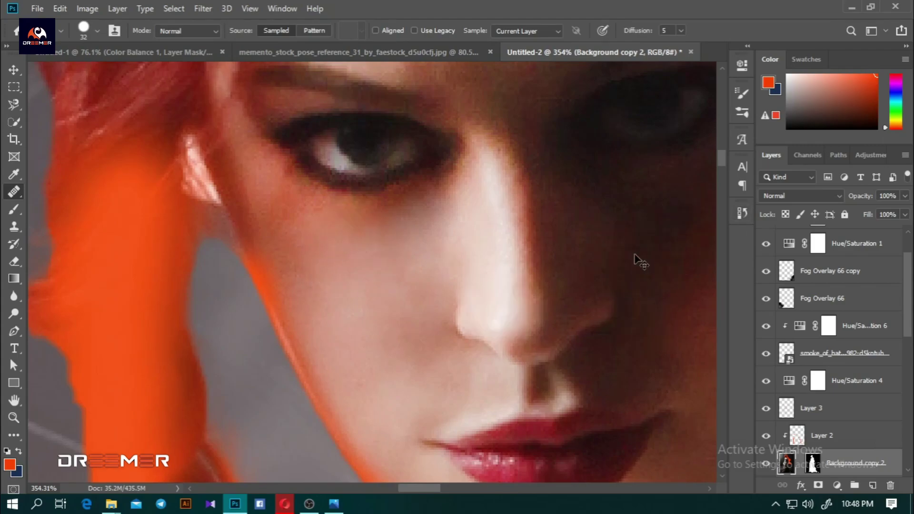
scroll(373, 255, down, 4)
scroll(238, 206, down, 5)
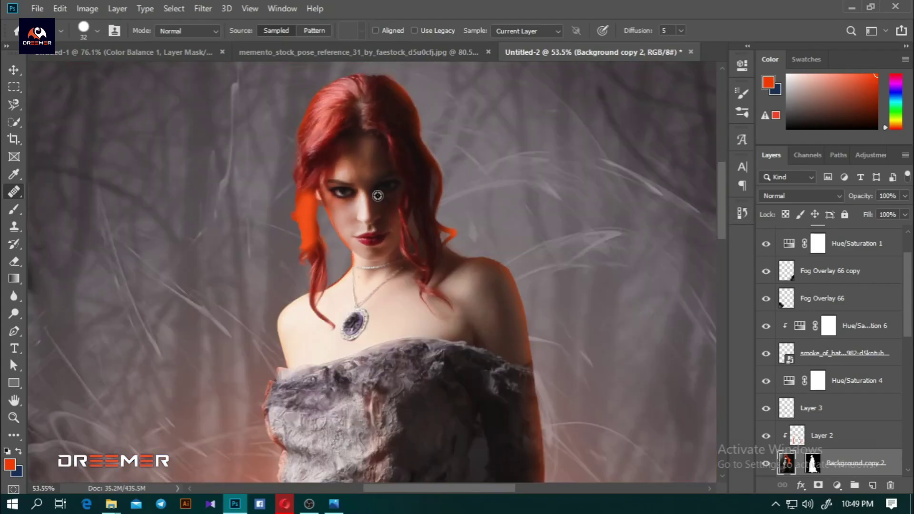
click(14, 70)
scroll(380, 271, down, 4)
scroll(441, 281, up, 1)
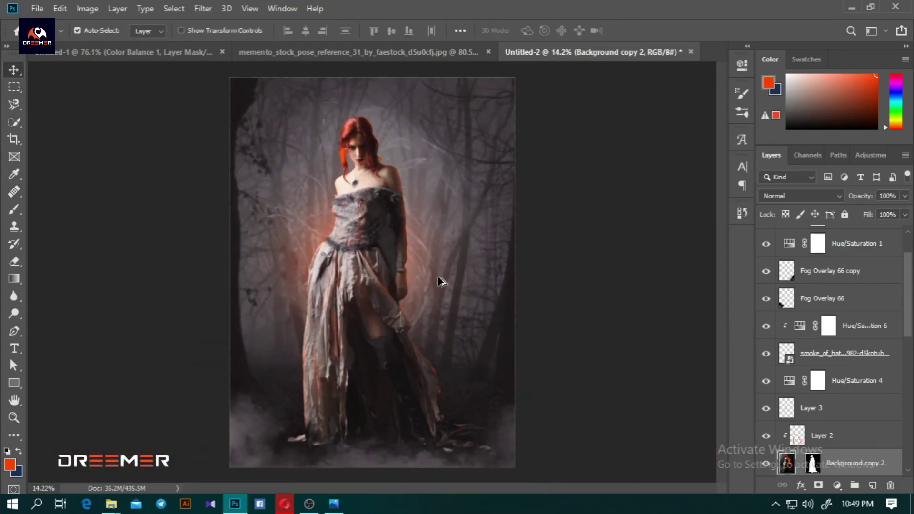
scroll(390, 153, up, 4)
scroll(432, 217, up, 2)
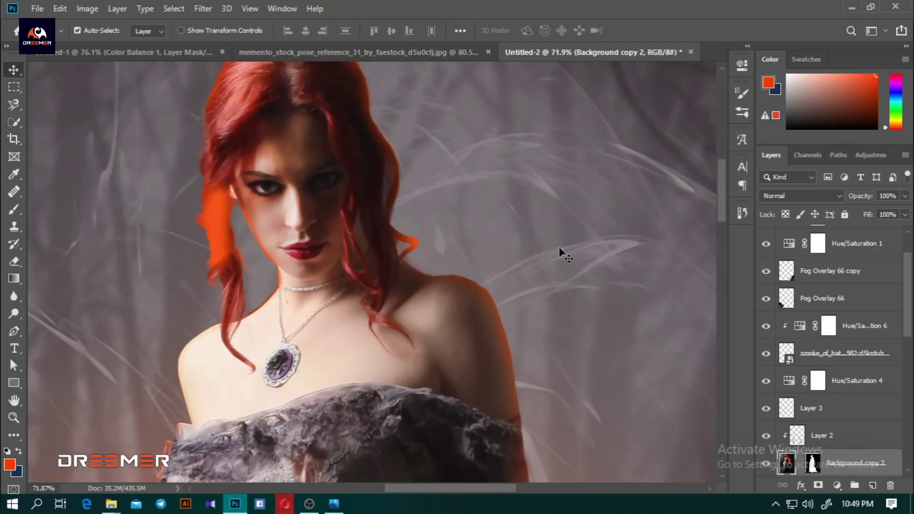
scroll(557, 245, down, 1)
scroll(550, 239, up, 2)
scroll(546, 238, down, 3)
scroll(545, 236, down, 1)
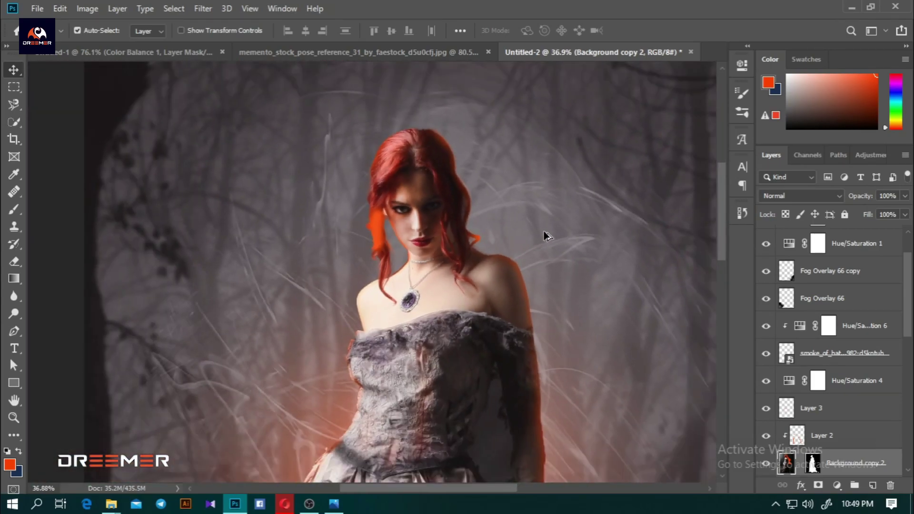
scroll(545, 235, down, 1)
scroll(540, 235, up, 2)
scroll(538, 237, down, 2)
scroll(428, 210, down, 2)
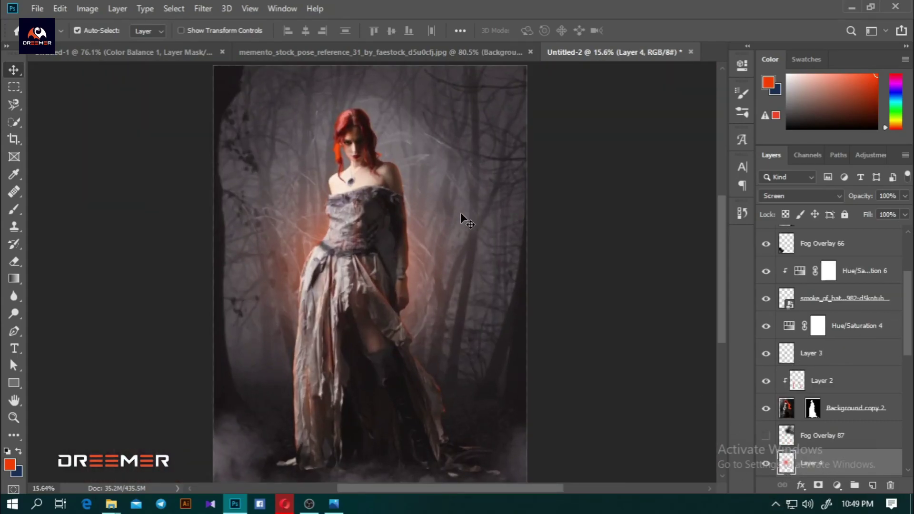
scroll(461, 213, down, 1)
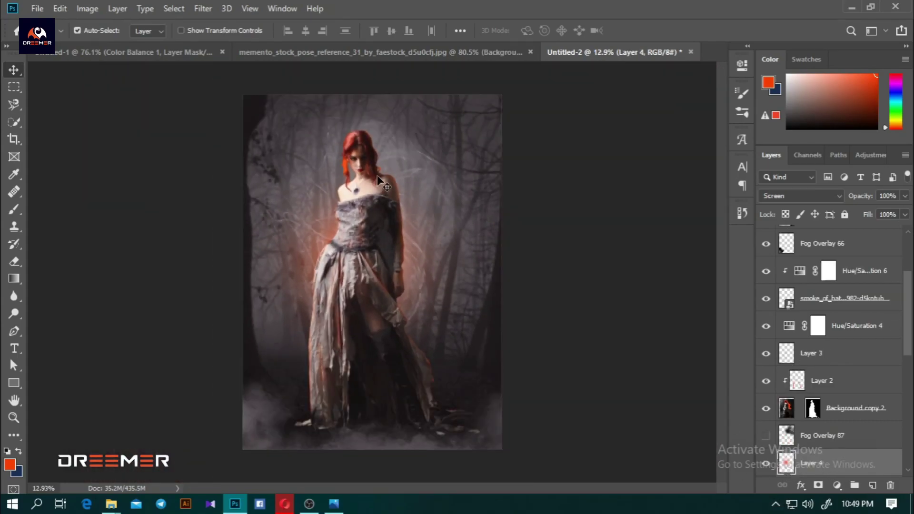
scroll(825, 430, down, 5)
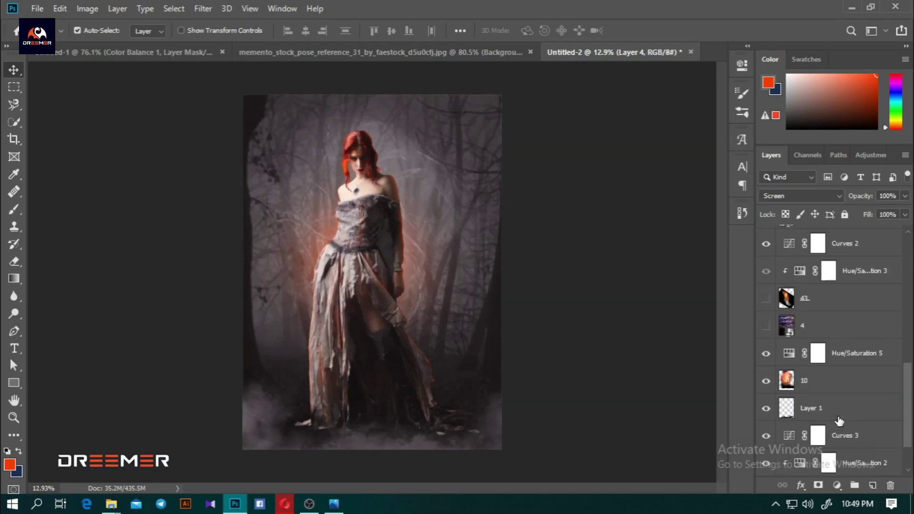
scroll(825, 429, down, 3)
click(766, 408)
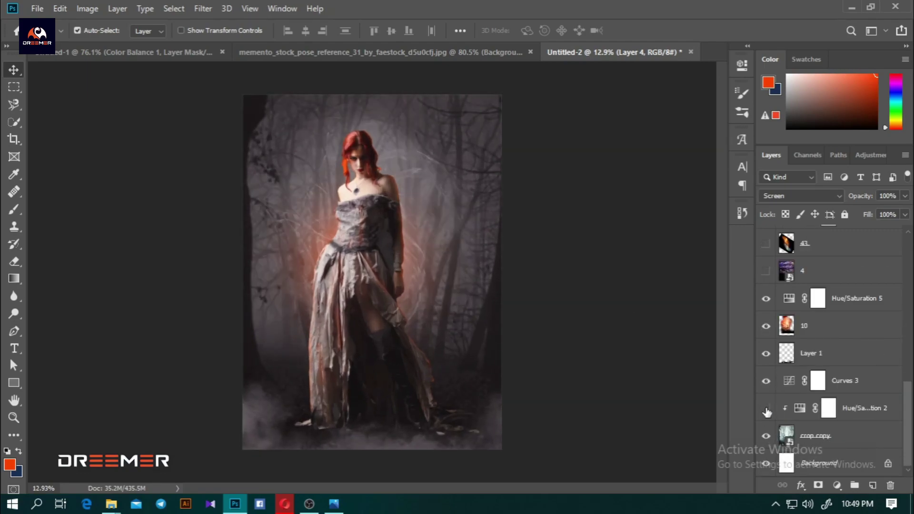
click(765, 409)
- Raise the Saturation of the clipped Hue/Saturation adjustment
double_click(802, 411)
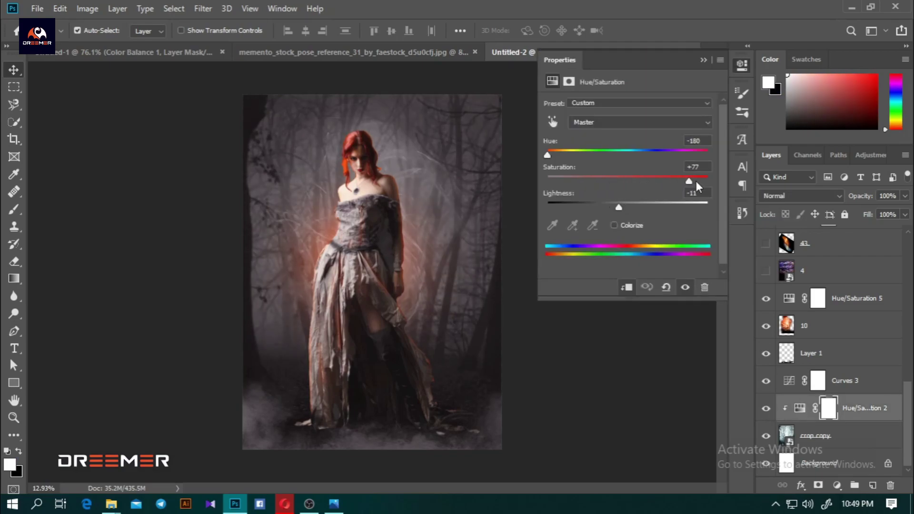
drag(696, 184, 710, 181)
click(703, 60)
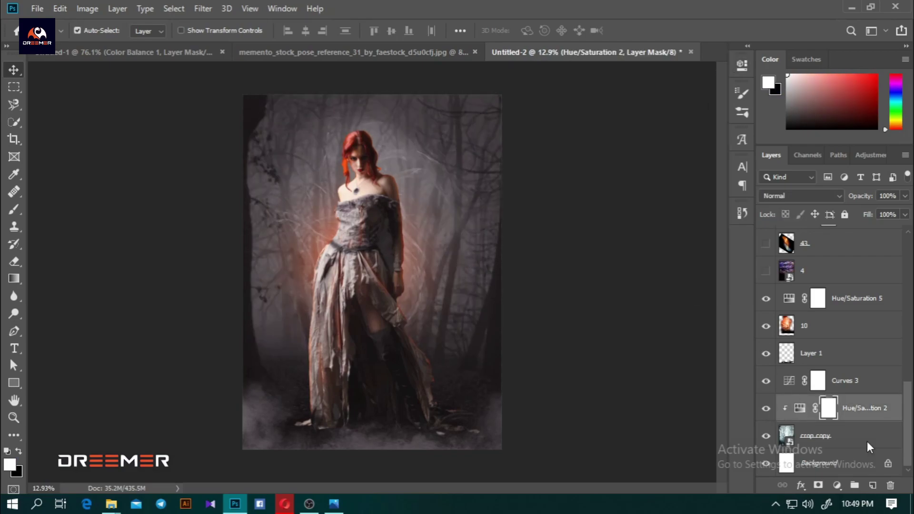
- Toggle Hue/Saturation 5 and layer 10 visibility to compare the red glow
click(766, 299)
click(765, 299)
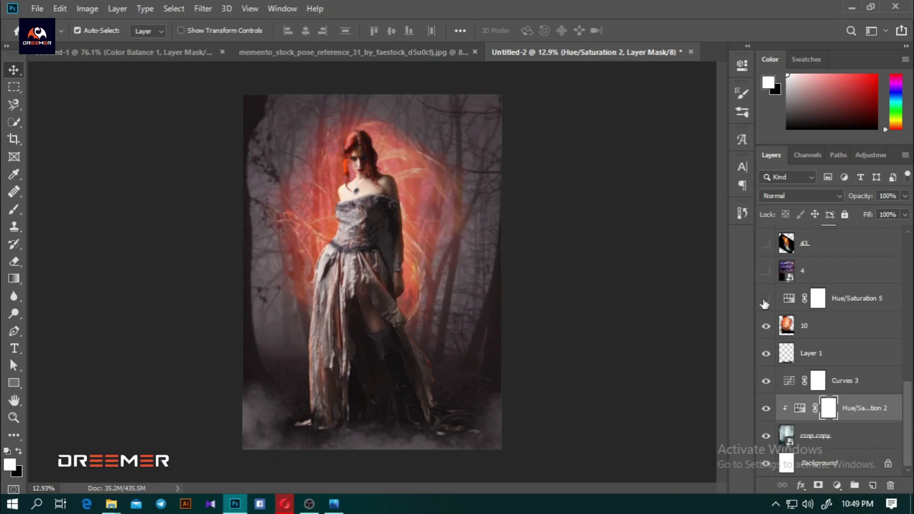
click(765, 300)
click(765, 300)
scroll(759, 314, up, 2)
click(766, 381)
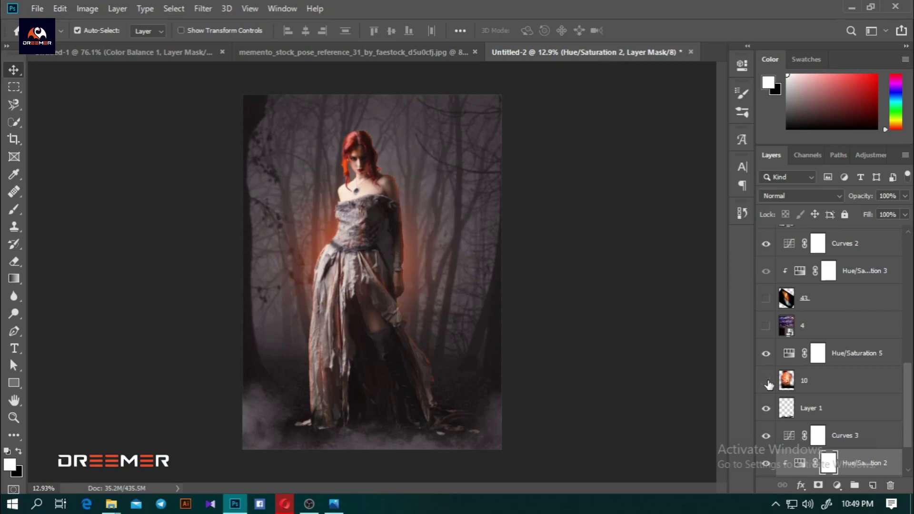
click(765, 353)
- Try a lower opacity on layer 10, then undo back to 79% Lighten
click(807, 387)
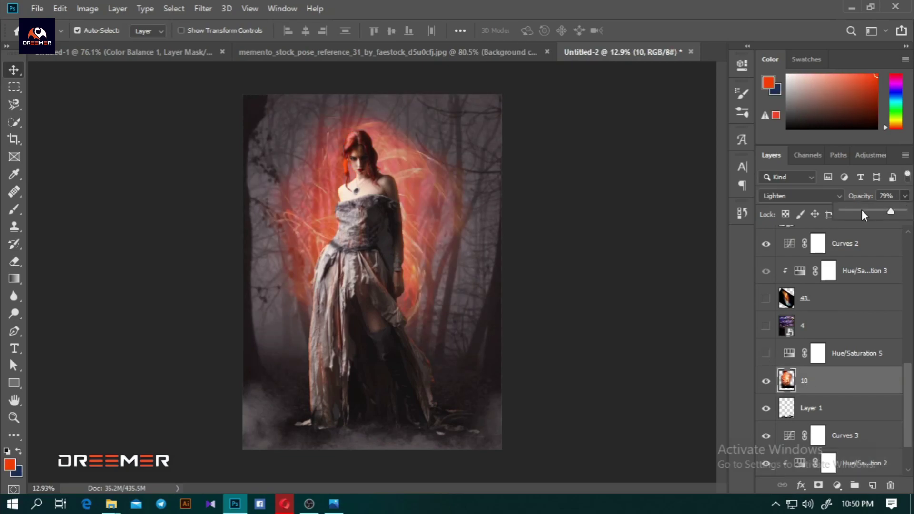
drag(862, 210, 865, 212)
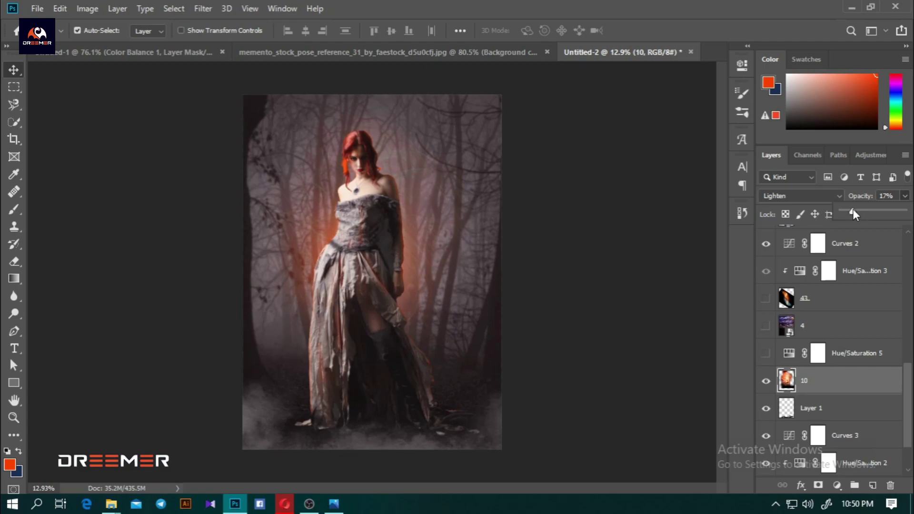
scroll(379, 213, up, 3)
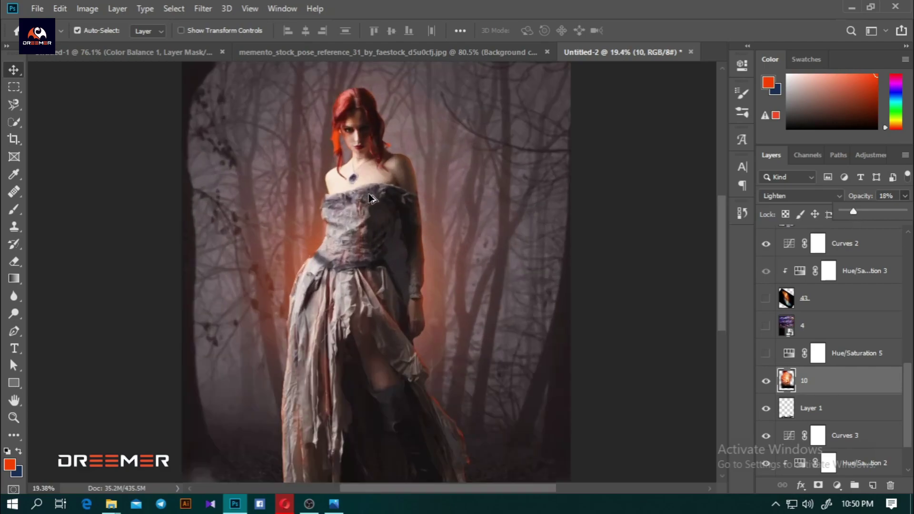
scroll(379, 213, down, 2)
scroll(379, 213, down, 2)
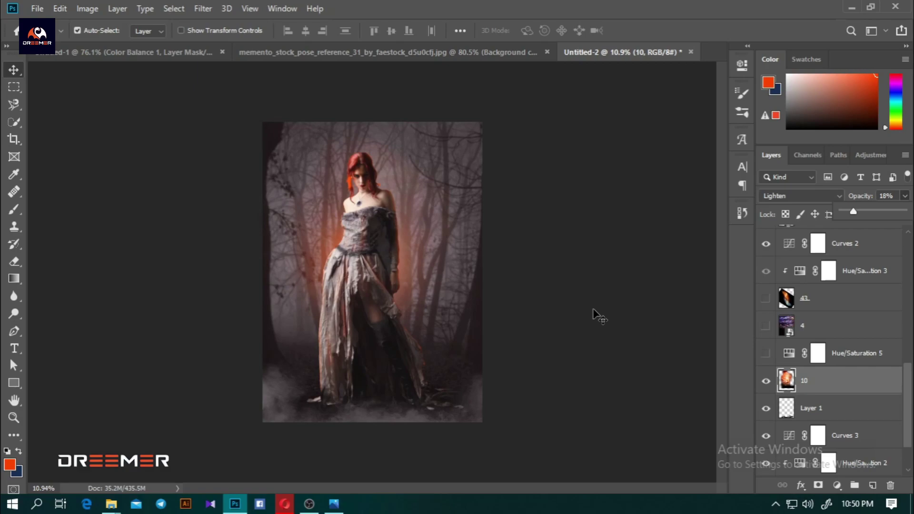
key(ctrl+z)
key(ctrl+z)
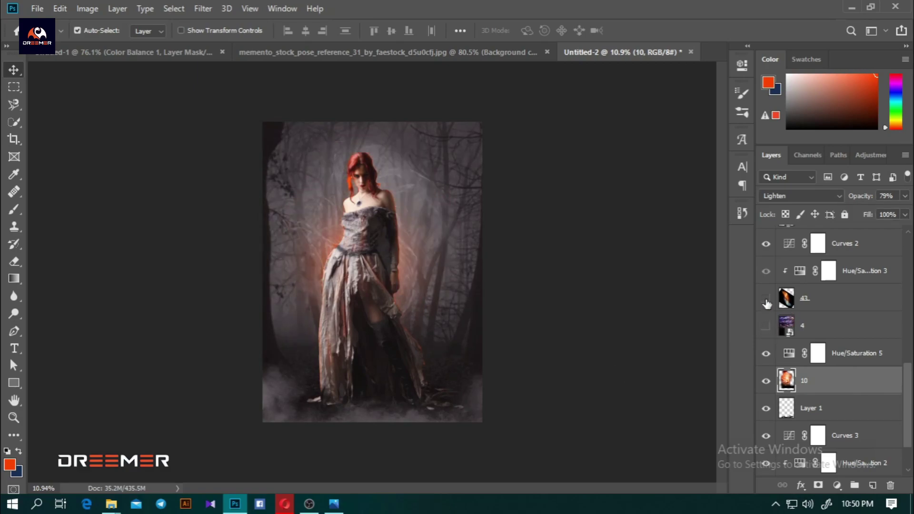
- Show light-streak layer 43, keep lightning texture layer 4 hidden, and select layer 43
click(765, 299)
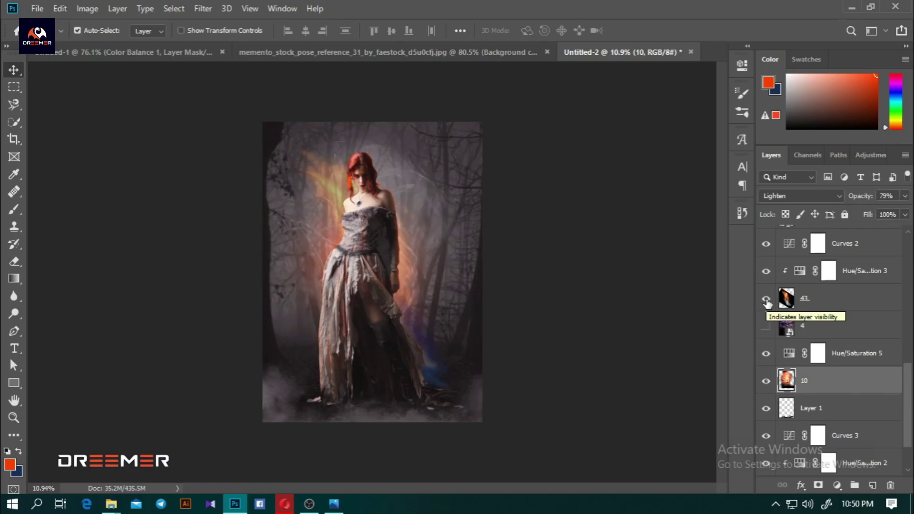
click(766, 326)
click(766, 326)
click(766, 326)
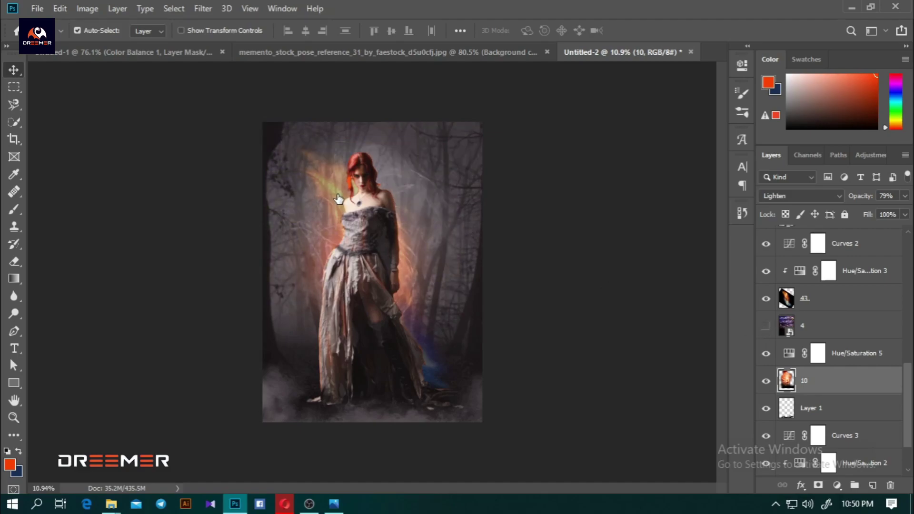
click(353, 201)
scroll(353, 201, up, 3)
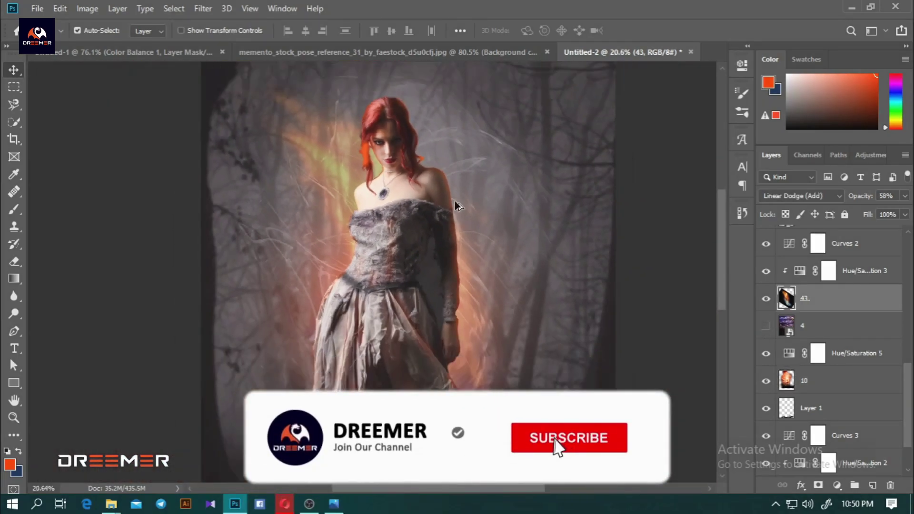
scroll(354, 205, down, 2)
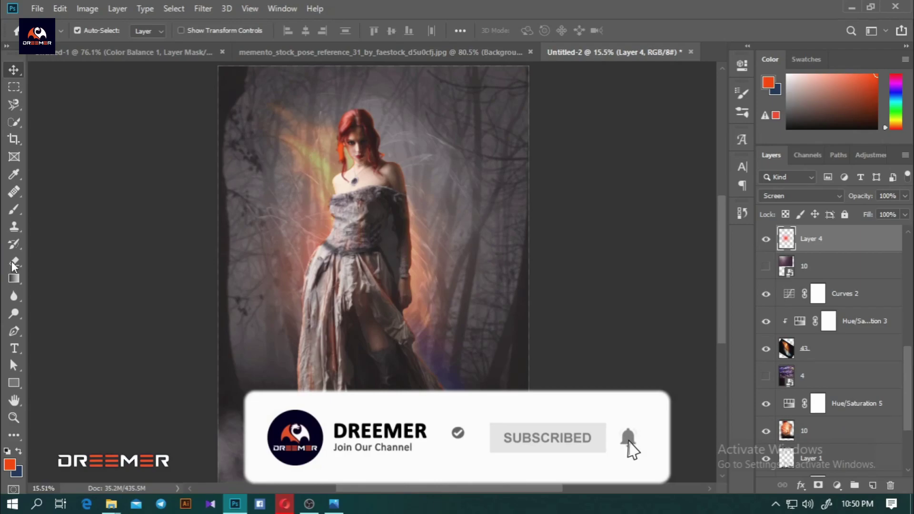
key(e)
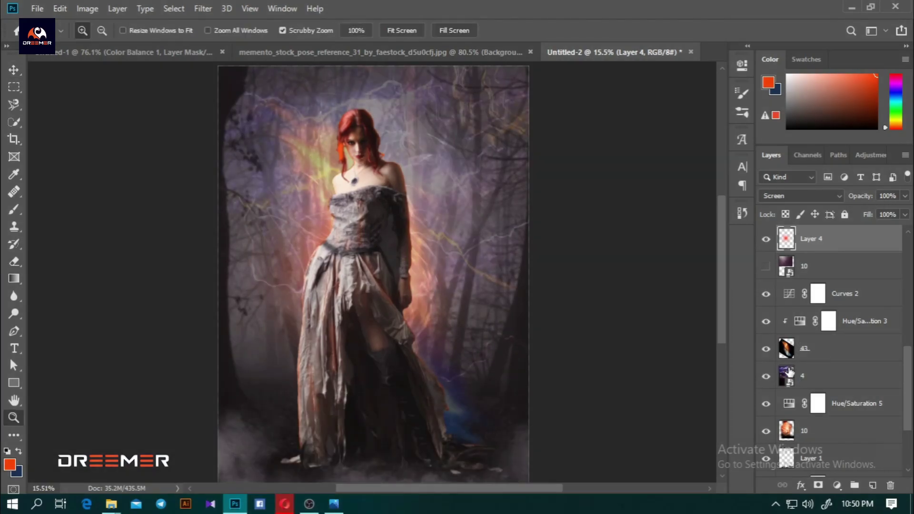
click(766, 376)
click(823, 348)
scroll(426, 378, up, 1)
- Try erasing the blue glow right of the dress with a smaller eraser, then undo it
key(e)
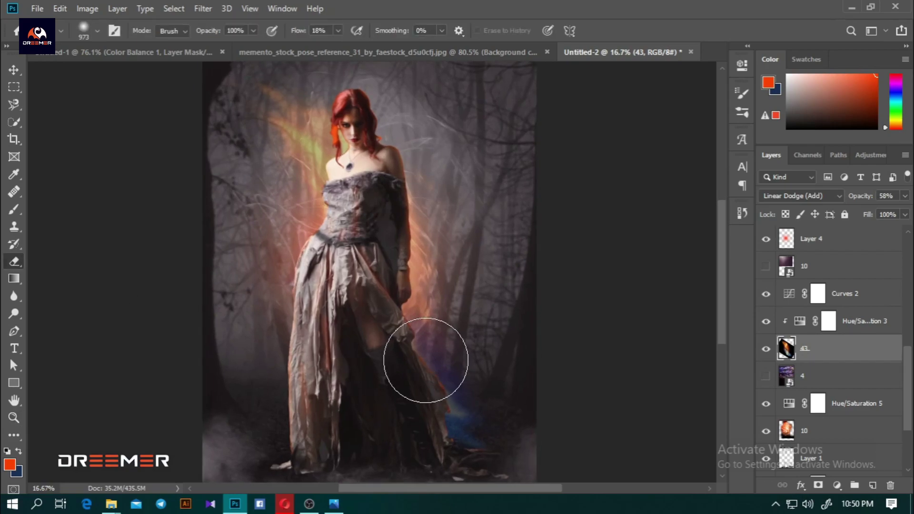
key(bracketleft)
key(bracketleft)
key(bracketleft)
drag(435, 378, 496, 438)
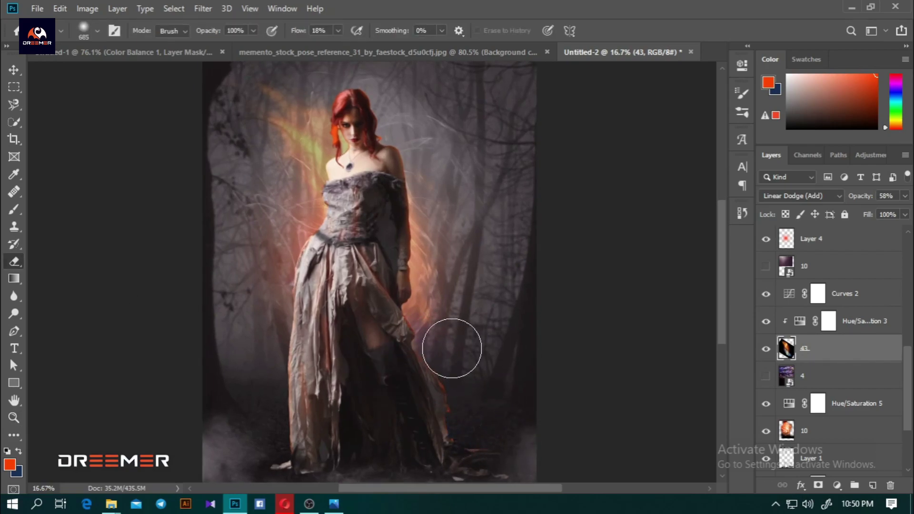
scroll(532, 391, down, 3)
scroll(533, 392, up, 2)
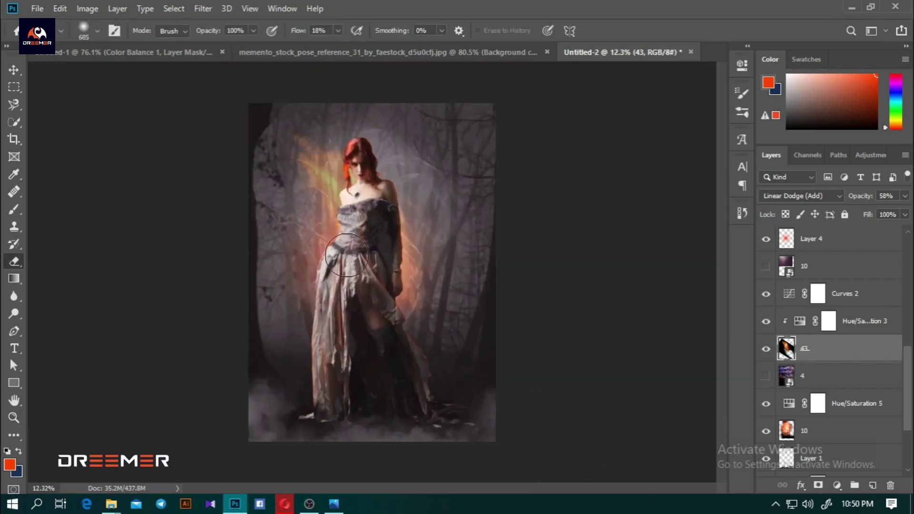
scroll(503, 344, down, 1)
key(ctrl+z)
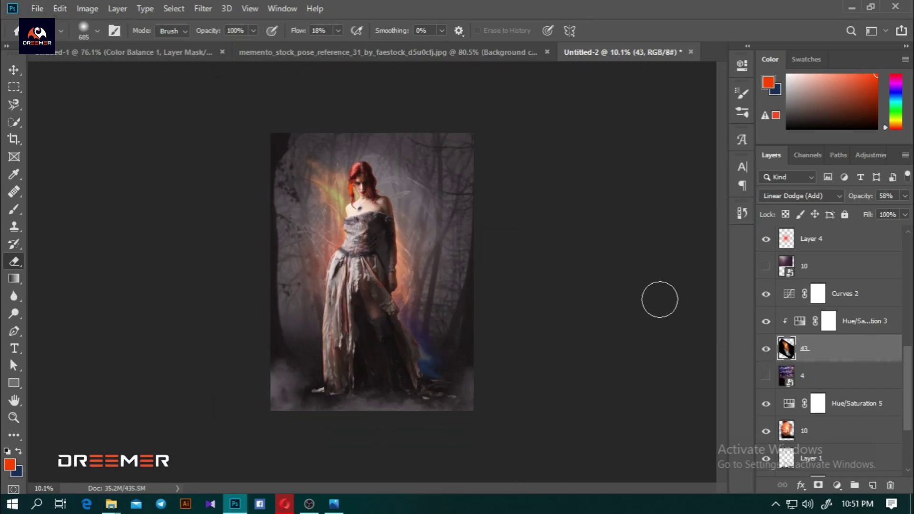
scroll(385, 275, up, 1)
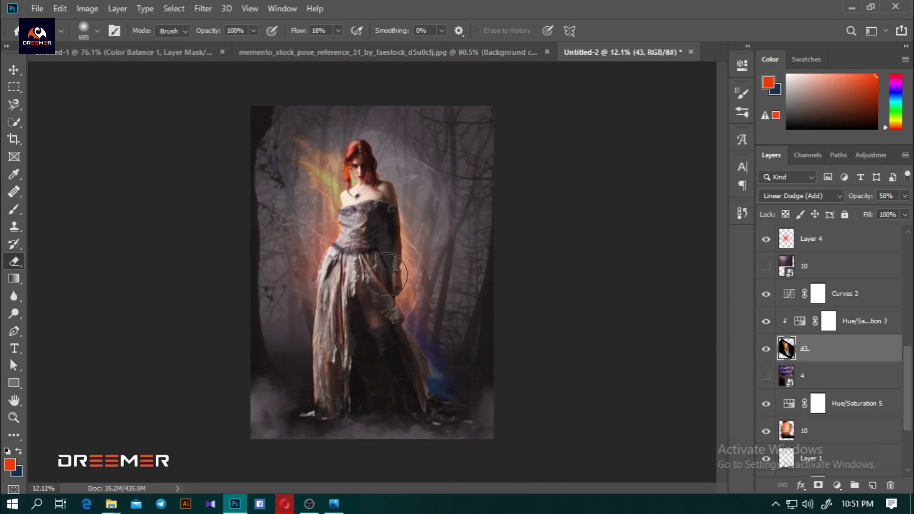
scroll(323, 145, up, 3)
- Raise light-streak layer 43's opacity to about 70%
key(v)
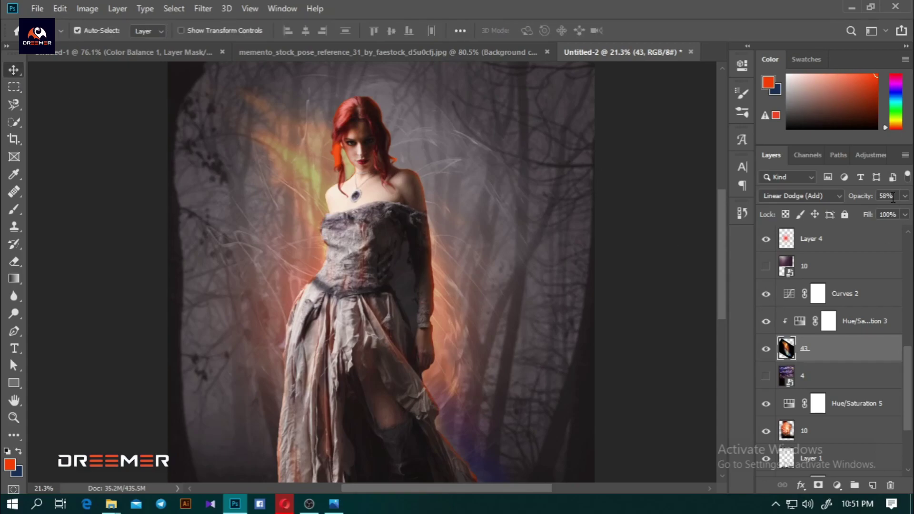
drag(879, 209, 901, 210)
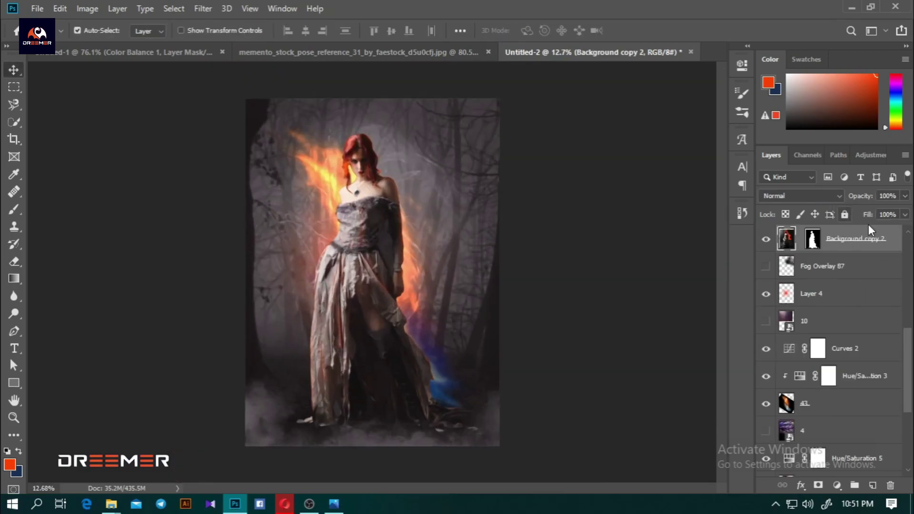
click(801, 400)
click(905, 195)
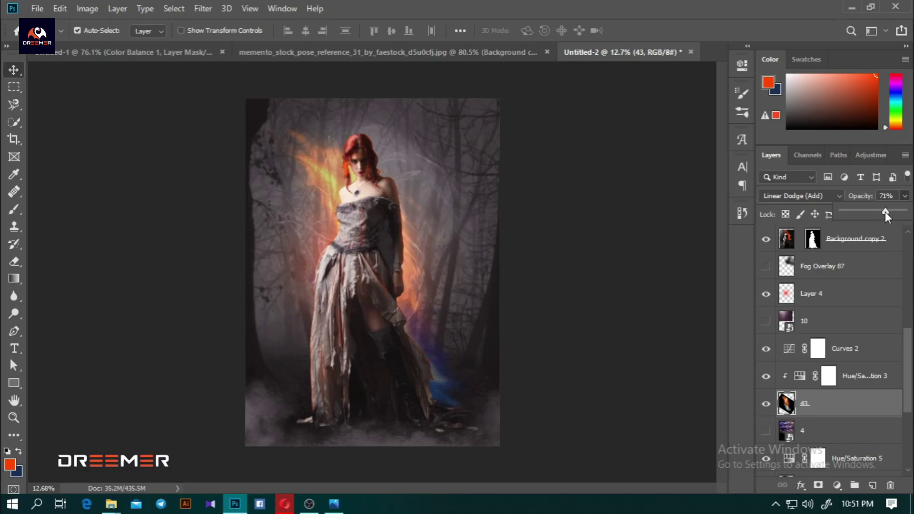
scroll(392, 181, up, 3)
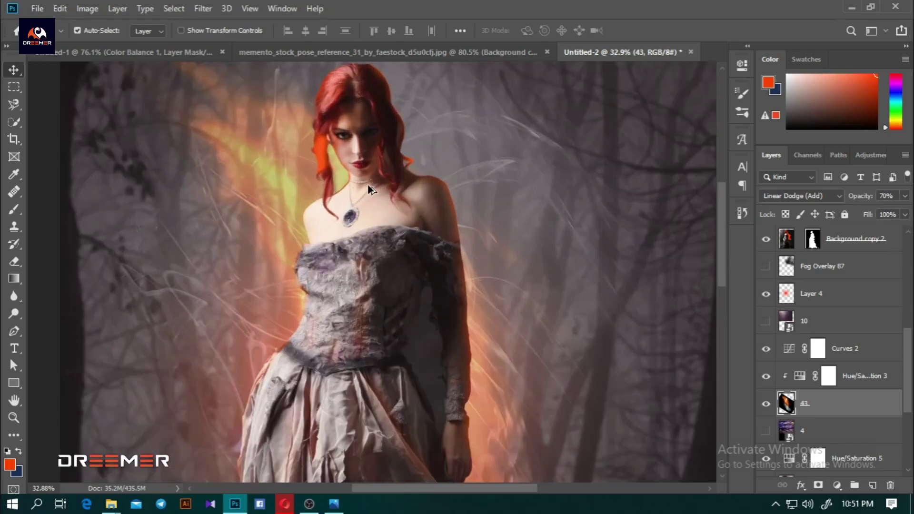
scroll(368, 190, up, 2)
scroll(368, 188, down, 3)
scroll(383, 240, down, 2)
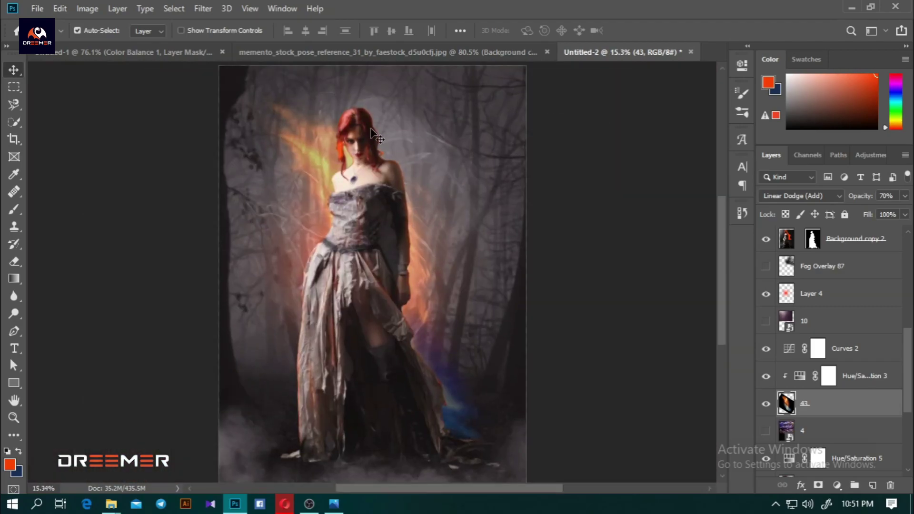
- Drag Fire Overlay 40.jpg from the fire folder onto the Photoshop canvas
scroll(380, 229, up, 2)
scroll(393, 214, down, 2)
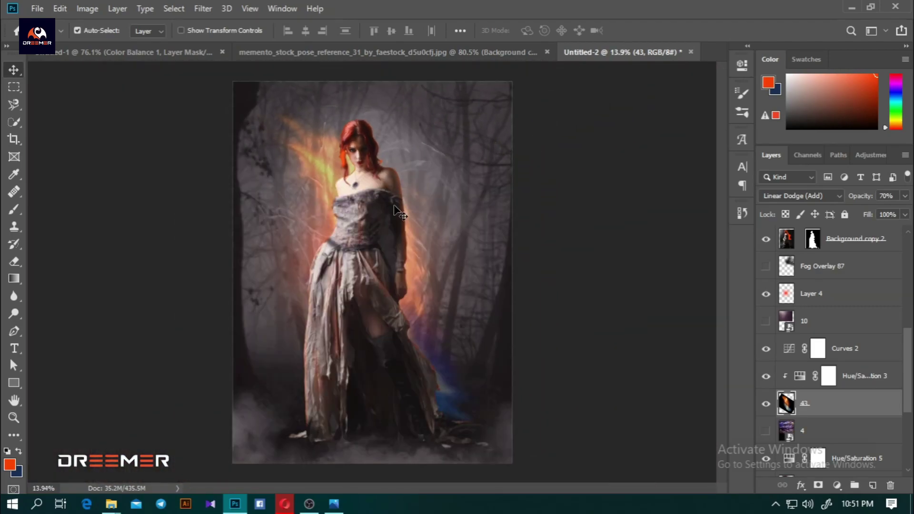
mouse_move(110, 504)
click(74, 440)
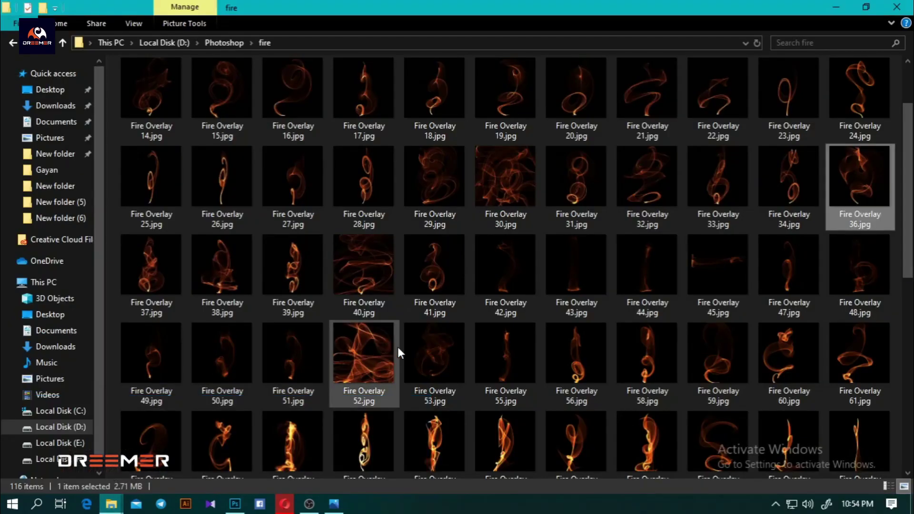
drag(364, 269, 381, 258)
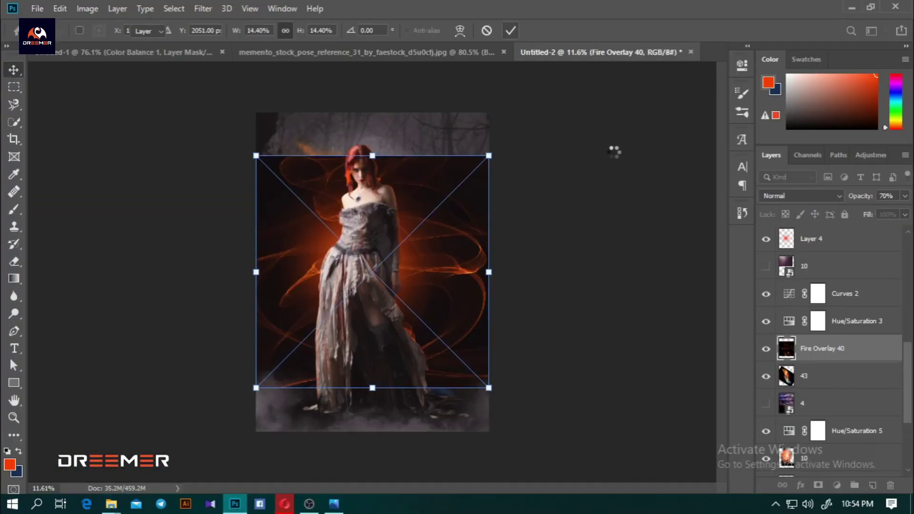
- Confirm Fire Overlay 40, set it to Color Dodge, and shrink it around the figure
key(Return)
click(803, 196)
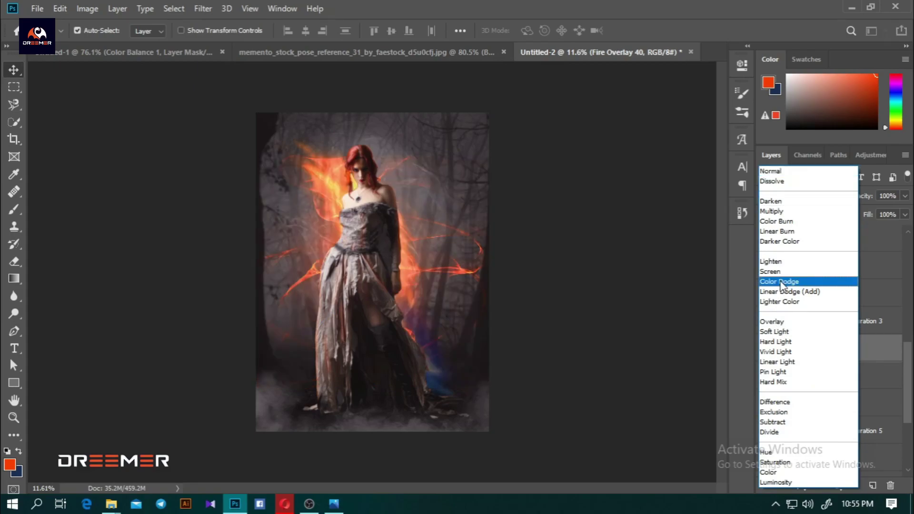
click(780, 281)
key(ctrl+t)
drag(490, 153, 460, 183)
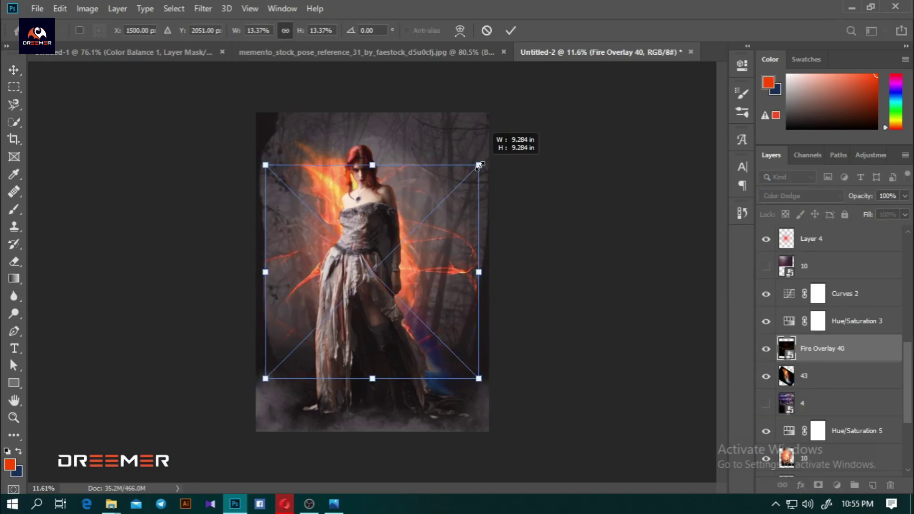
click(511, 30)
scroll(464, 276, up, 1)
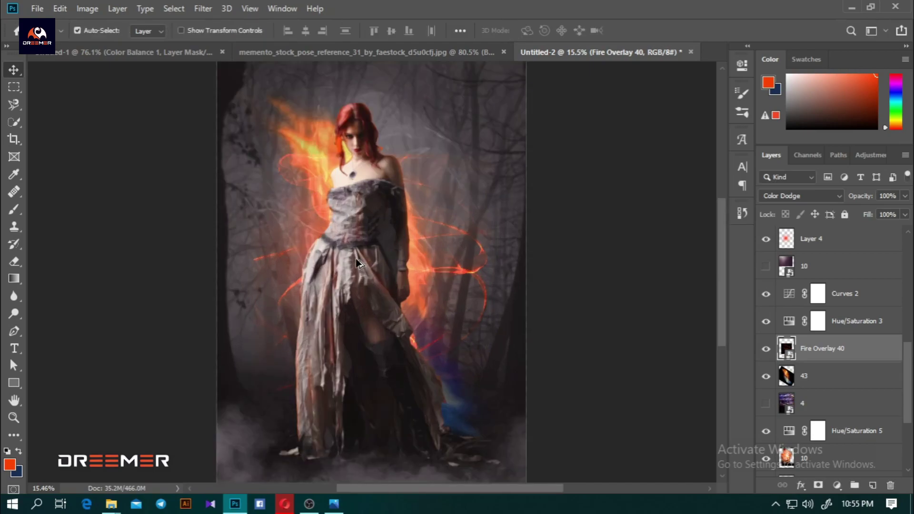
scroll(465, 276, up, 1)
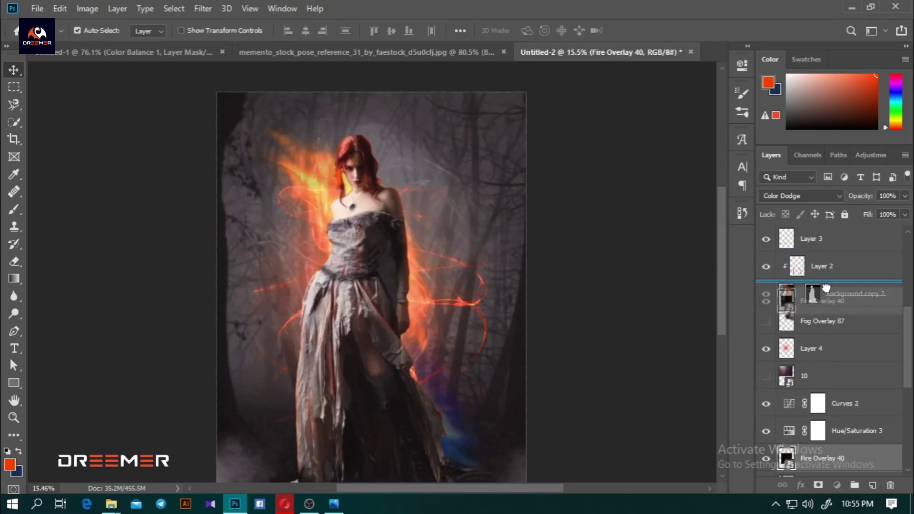
- Move Fire Overlay 40 above Background copy 2 and position it lower around the woman
drag(826, 354, 828, 292)
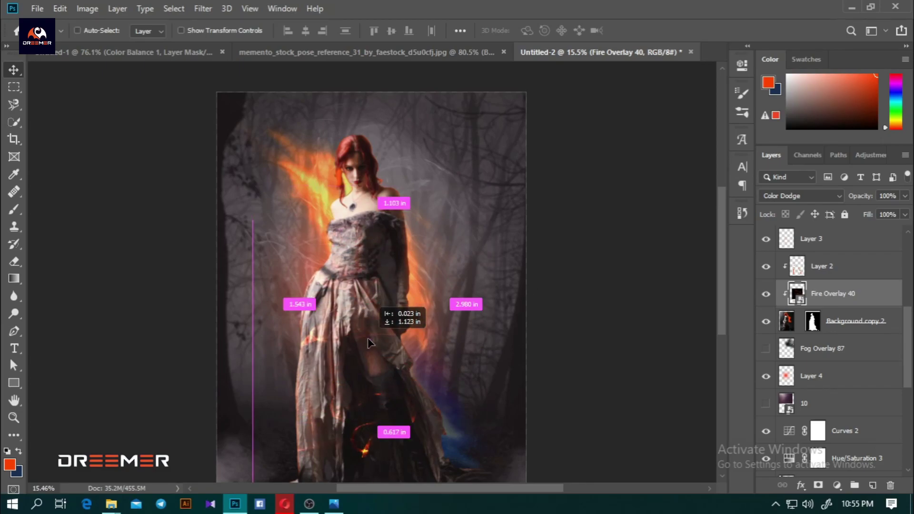
drag(371, 257, 376, 305)
scroll(385, 263, down, 2)
scroll(362, 266, up, 1)
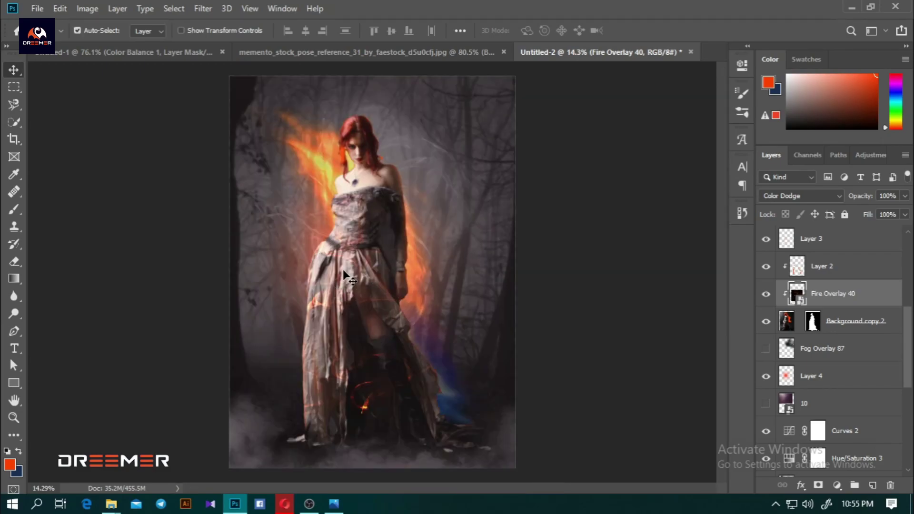
scroll(348, 270, up, 1)
scroll(394, 271, down, 1)
drag(364, 407, 335, 431)
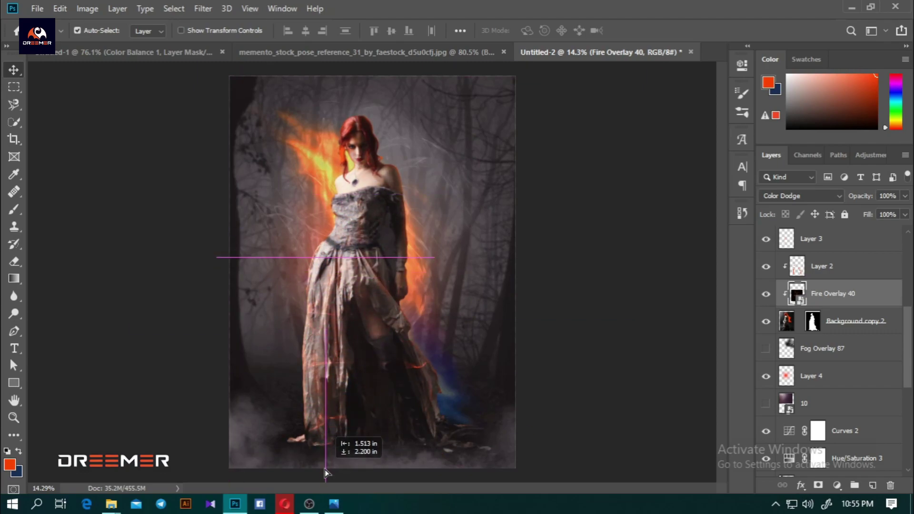
drag(335, 430, 325, 469)
scroll(332, 358, up, 3)
scroll(331, 358, down, 2)
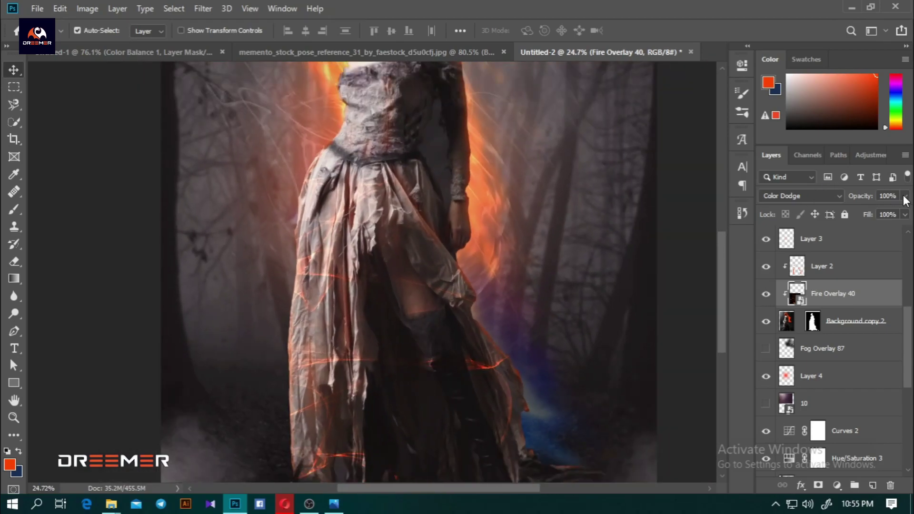
- Set Fire Overlay 40's opacity to 50%
click(905, 196)
drag(905, 210, 864, 211)
scroll(357, 309, down, 2)
scroll(356, 309, up, 2)
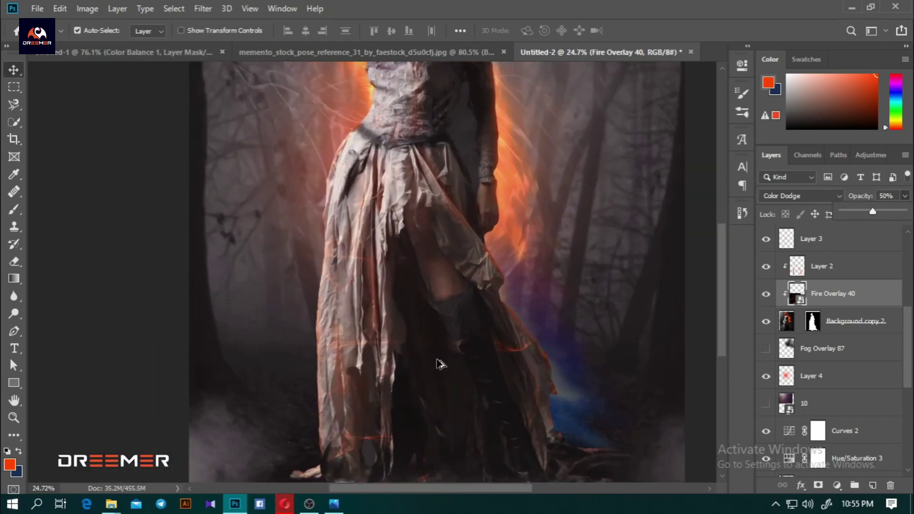
scroll(357, 309, up, 1)
- Erase the fire where it covers the dress with a smaller eraser
click(15, 262)
drag(428, 256, 414, 262)
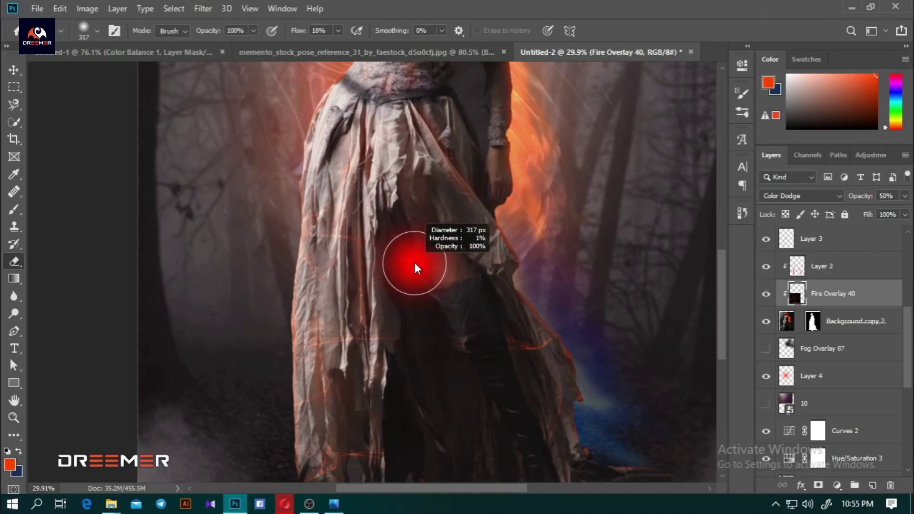
scroll(414, 333, down, 3)
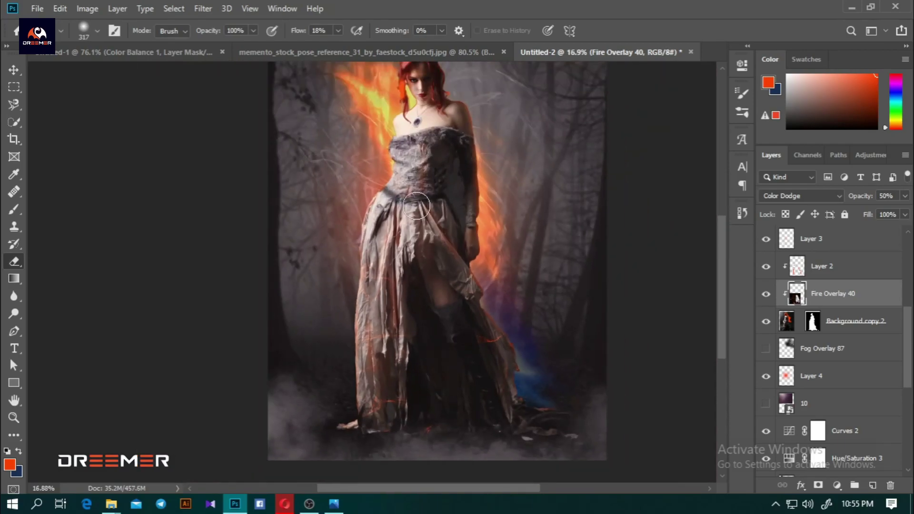
scroll(316, 193, up, 5)
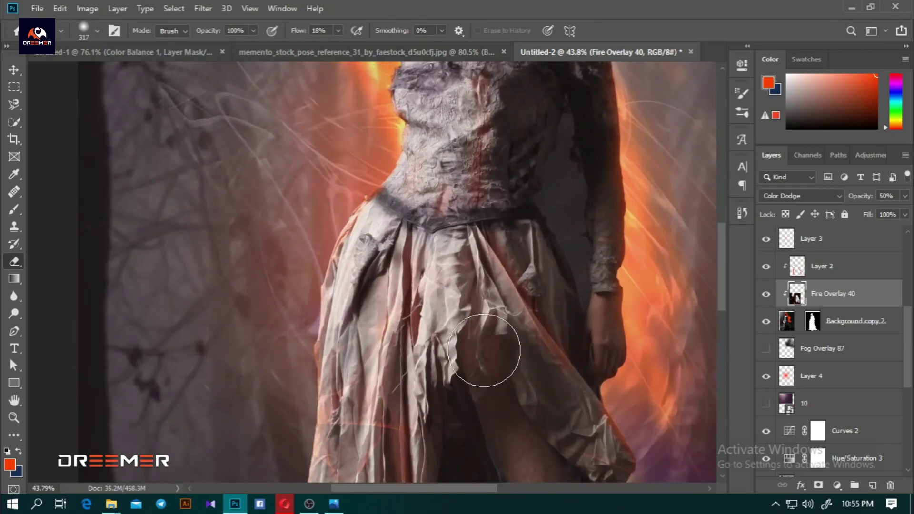
scroll(484, 350, down, 3)
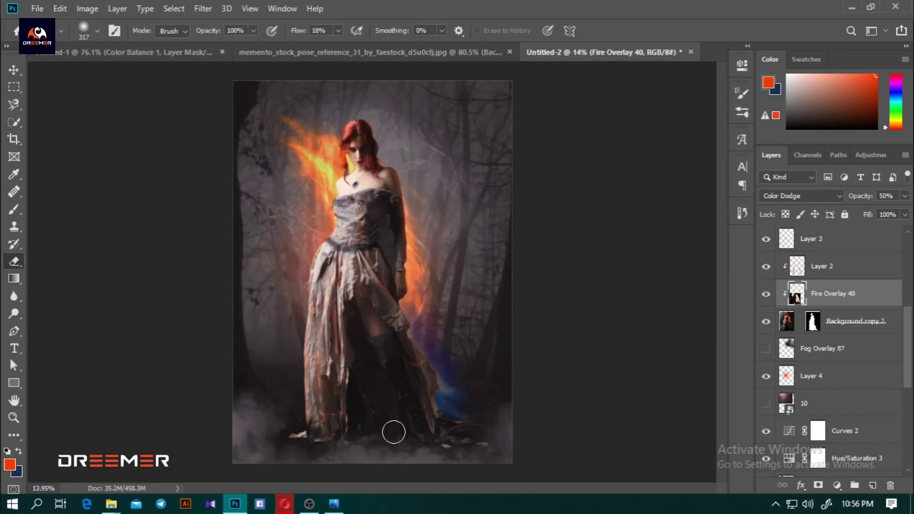
- Duplicate Fire Overlay 40 and drag the copy within the layer stack
scroll(363, 205, up, 2)
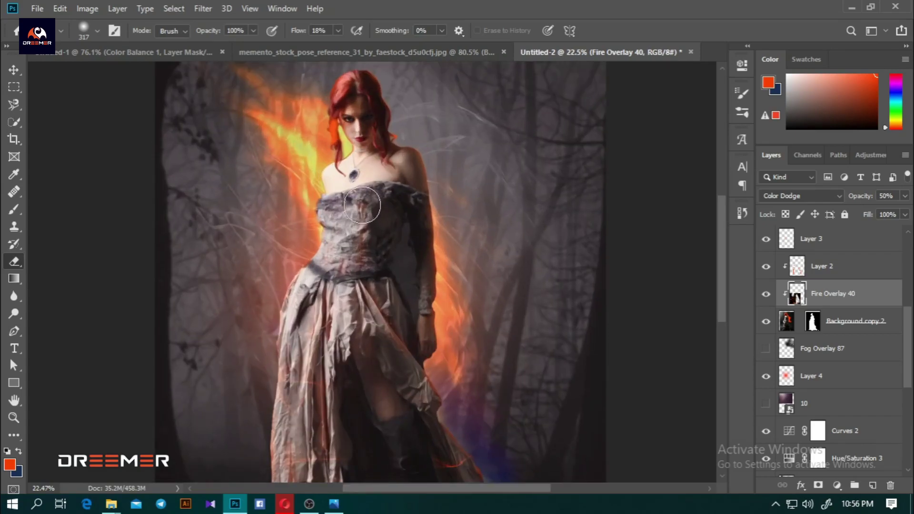
scroll(416, 263, down, 2)
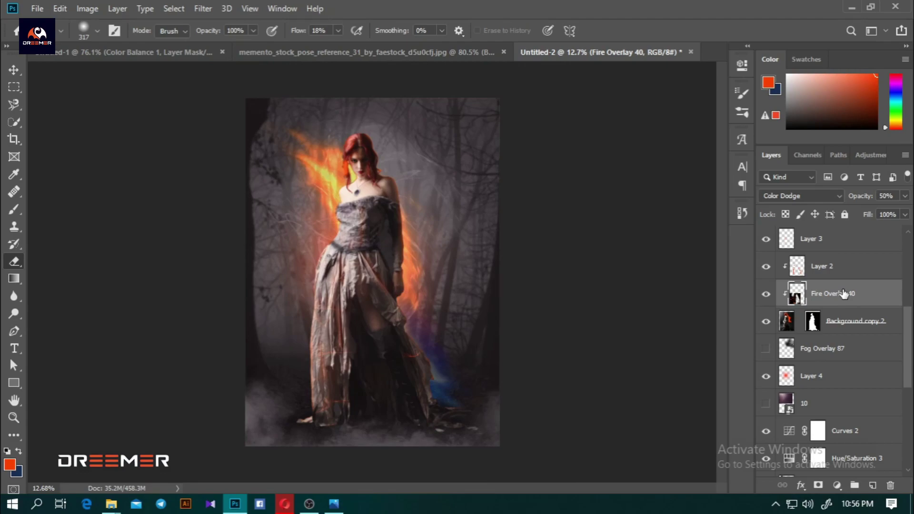
key(ctrl+j)
mouse_move(844, 294)
mouse_down()
mouse_move(815, 457)
mouse_move(831, 346)
mouse_move(845, 370)
mouse_move(852, 242)
mouse_up()
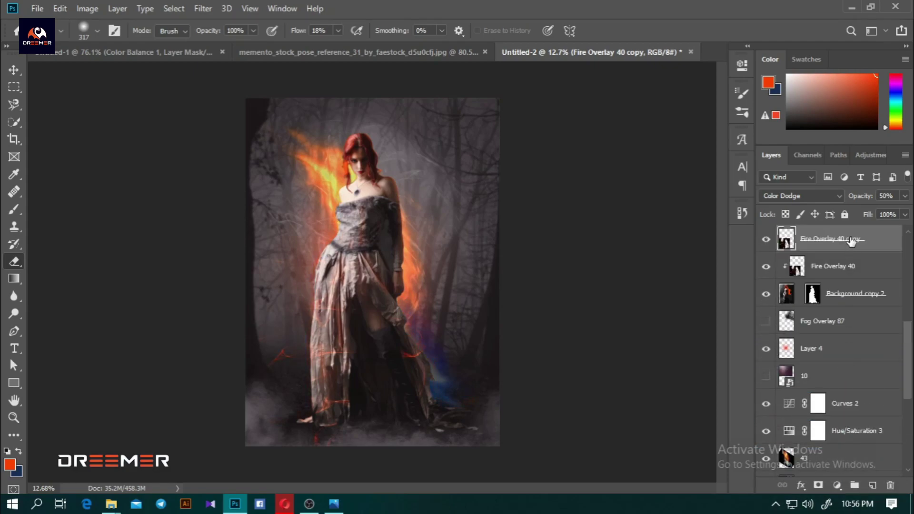
- Hide Fire Overlay 40 copy, move it below Layer 4, then undo the move
click(766, 240)
mouse_move(770, 244)
mouse_down()
mouse_move(823, 291)
mouse_move(803, 336)
mouse_move(806, 319)
mouse_up()
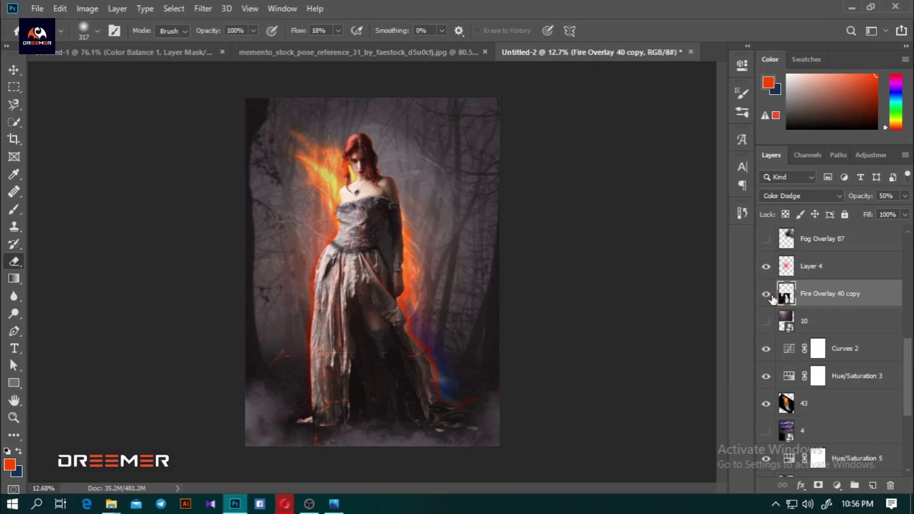
key(ctrl+z)
key(ctrl+z)
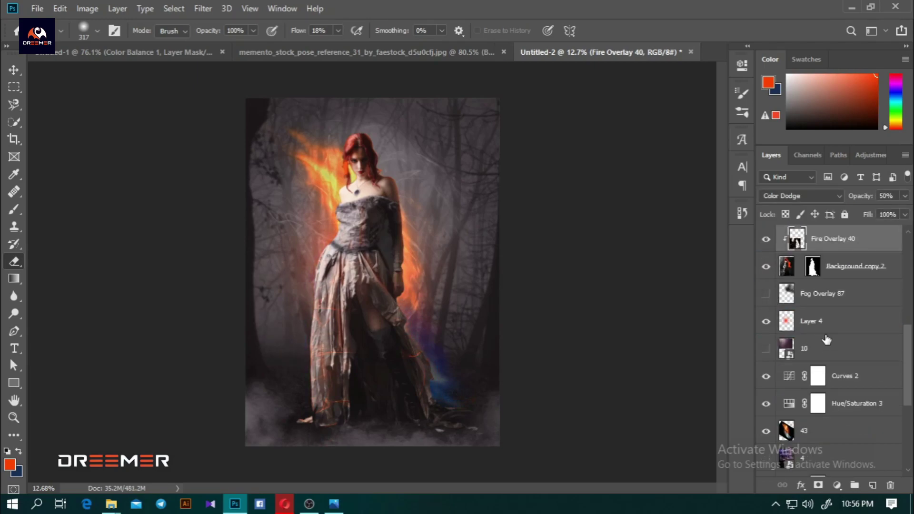
- Lower the original Fire Overlay 40's opacity to 30%
click(766, 241)
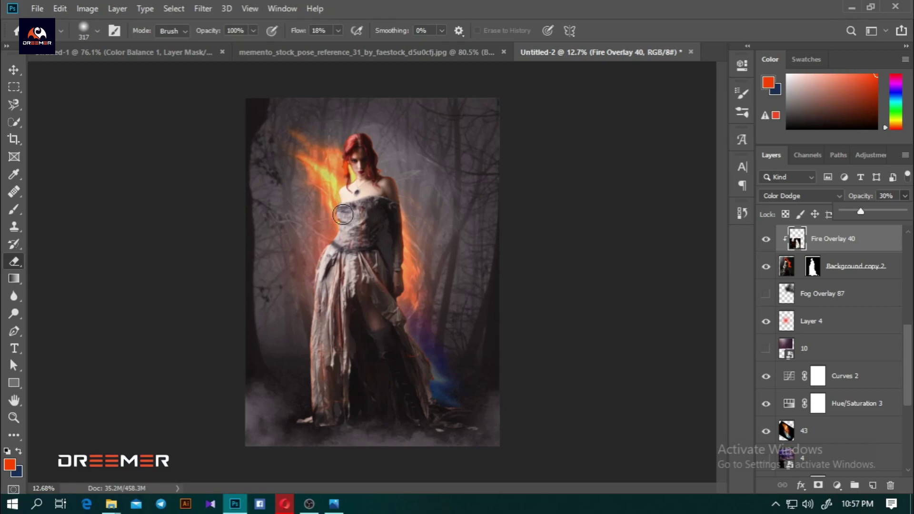
scroll(343, 215, up, 5)
scroll(804, 321, up, 3)
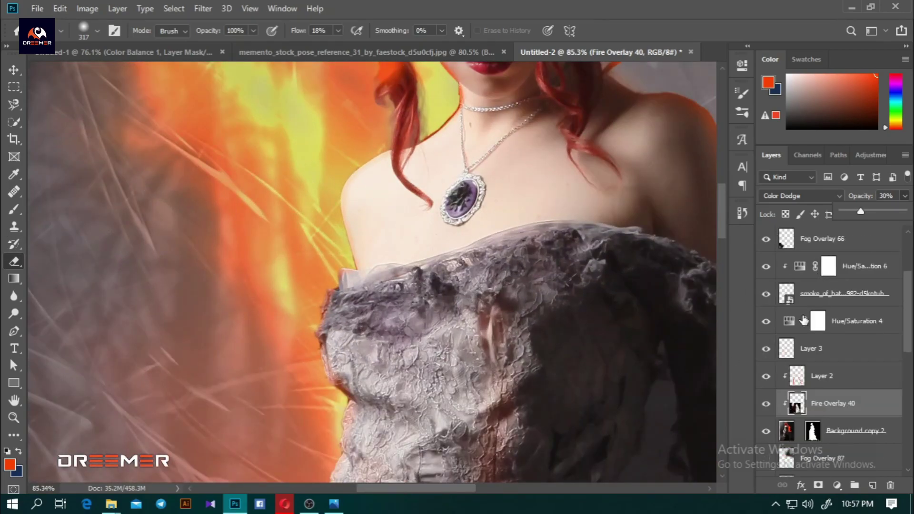
scroll(804, 320, up, 2)
scroll(803, 333, down, 5)
scroll(803, 378, down, 3)
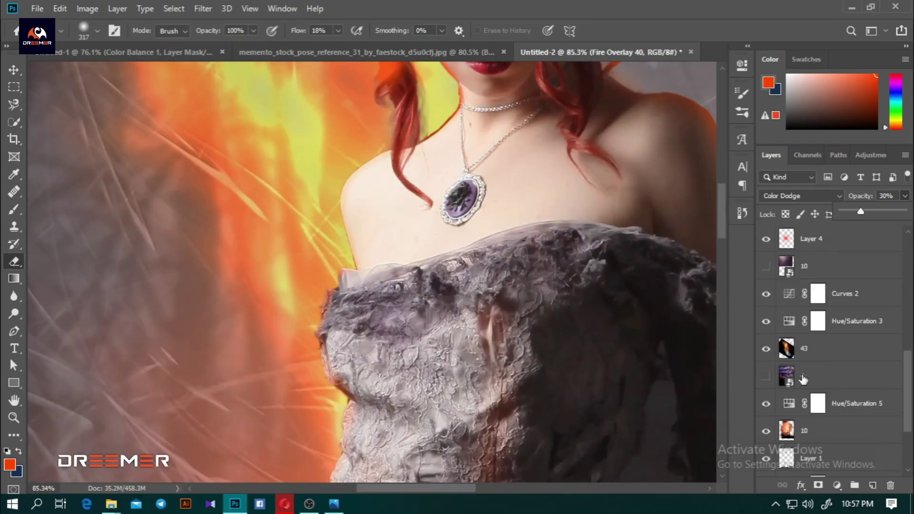
scroll(804, 378, up, 3)
scroll(804, 362, up, 3)
click(766, 297)
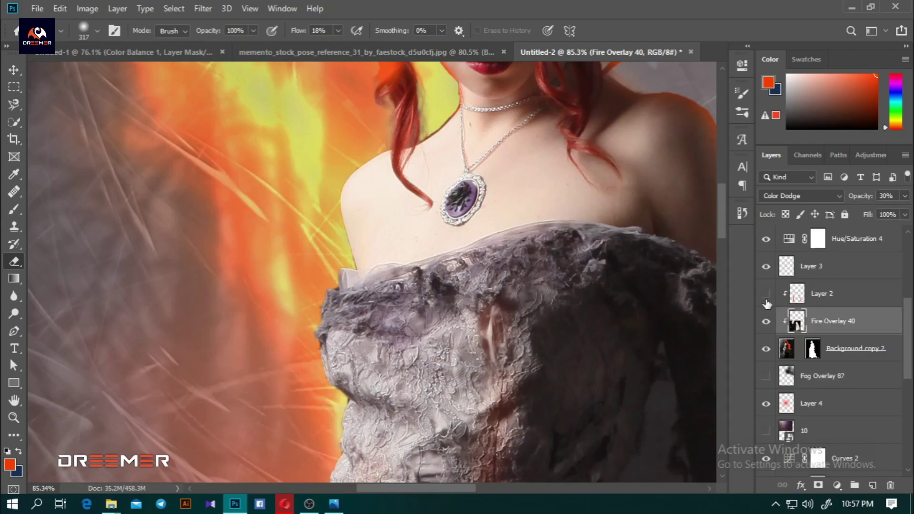
- Paint a fiery glow along the shoulder edge on Layer 2 with a small soft brush
click(820, 299)
key(b)
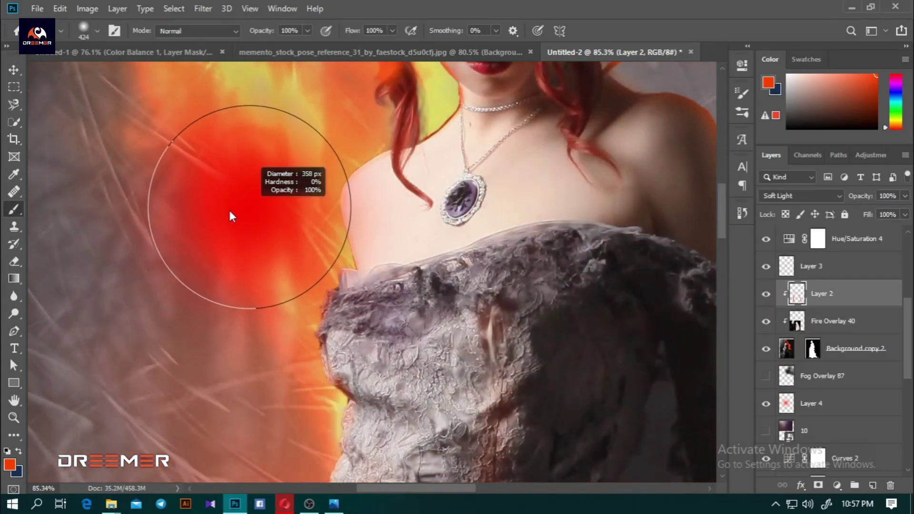
drag(232, 217, 204, 216)
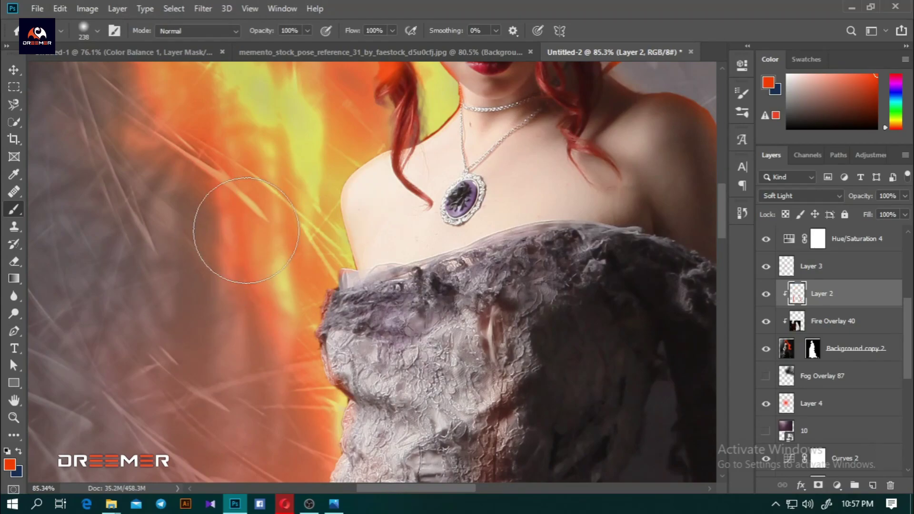
drag(295, 138, 270, 138)
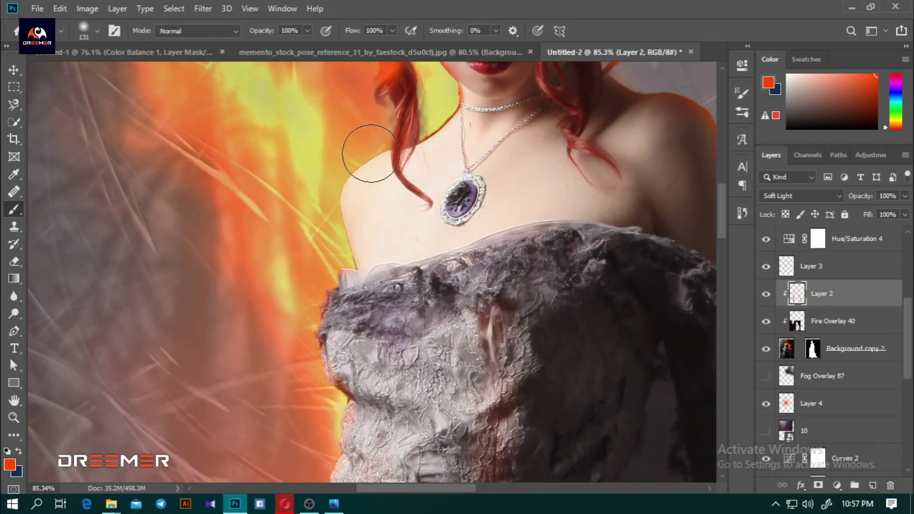
drag(339, 253, 307, 290)
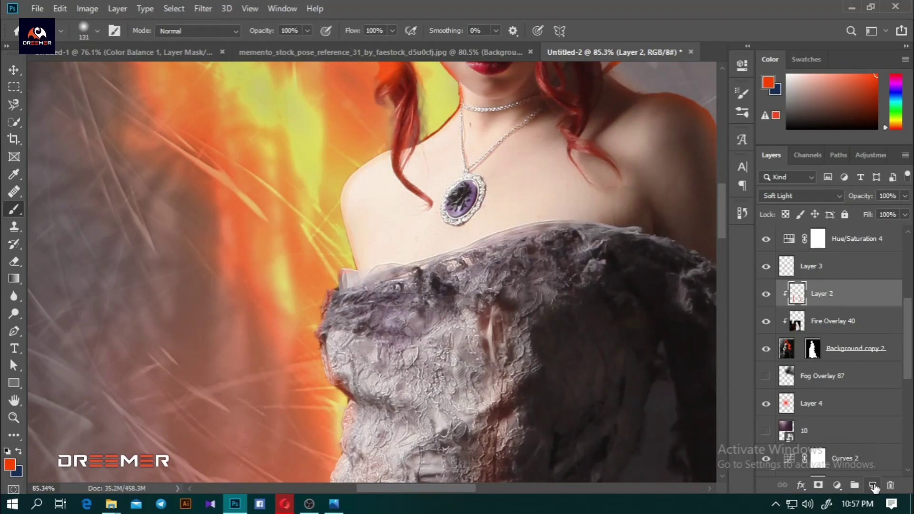
- Add a new layer clipped to Layer 2 and paint orange glow over the shoulder and hair edge
click(873, 485)
right_click(821, 294)
click(687, 258)
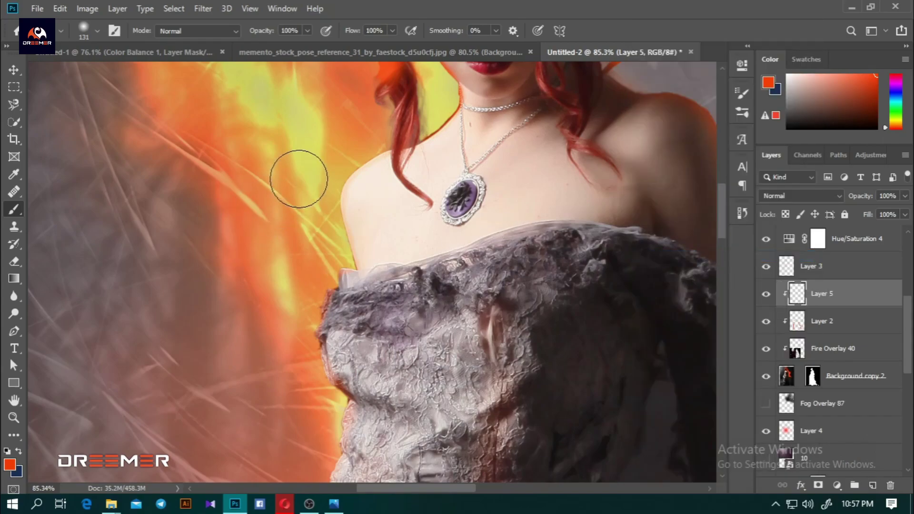
mouse_move(298, 179)
mouse_down()
mouse_move(380, 137)
mouse_move(337, 147)
mouse_move(313, 215)
mouse_move(320, 267)
mouse_move(295, 332)
mouse_up()
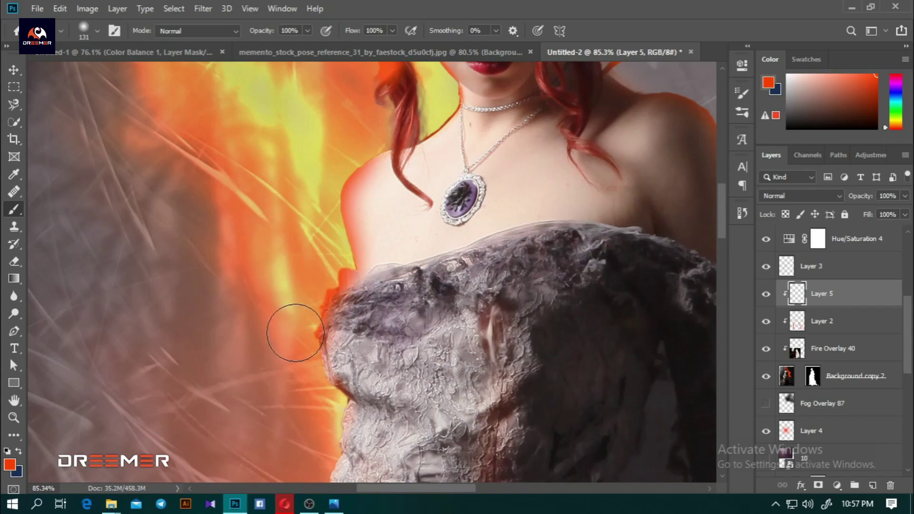
alt+scroll(462, 281, down, 5)
alt+scroll(461, 281, down, 3)
click(843, 195)
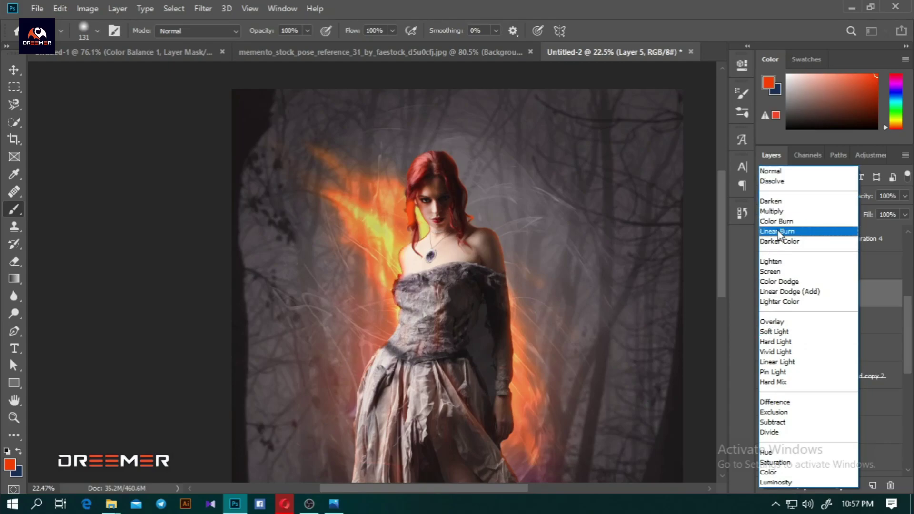
- Set the glow layer's blend mode to Linear Dodge (Add)
click(773, 291)
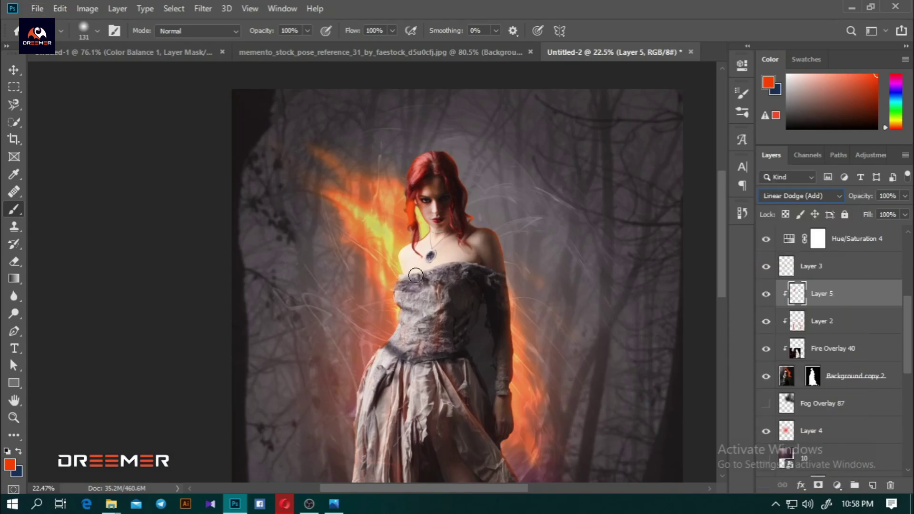
key(v)
scroll(419, 273, up, 3)
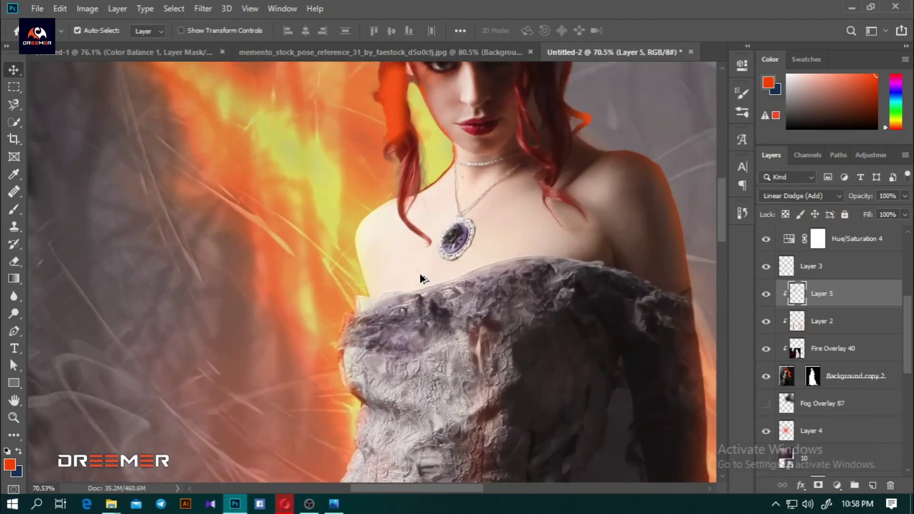
scroll(385, 255, up, 2)
scroll(431, 155, up, 2)
scroll(431, 154, up, 1)
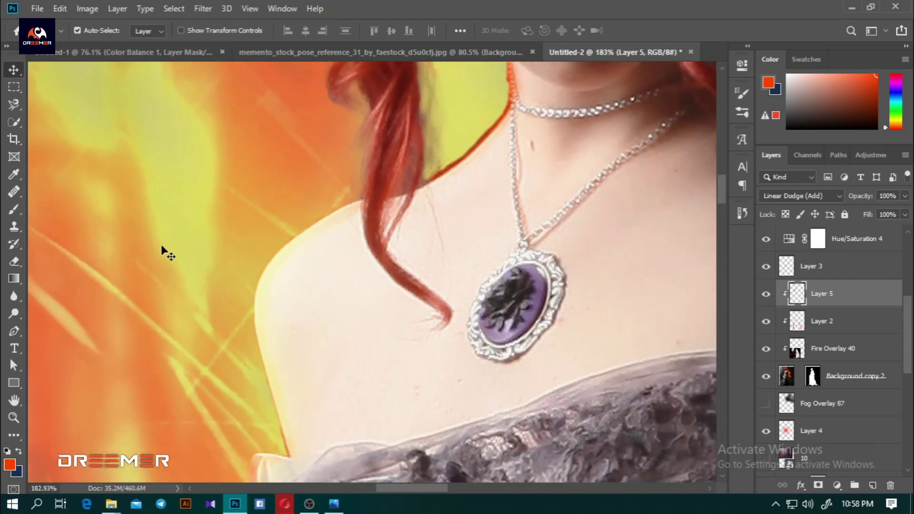
key(b)
- Enlarge the brush and fit the whole composite in view for painting glow along the gown
scroll(381, 144, down, 1)
scroll(371, 190, down, 2)
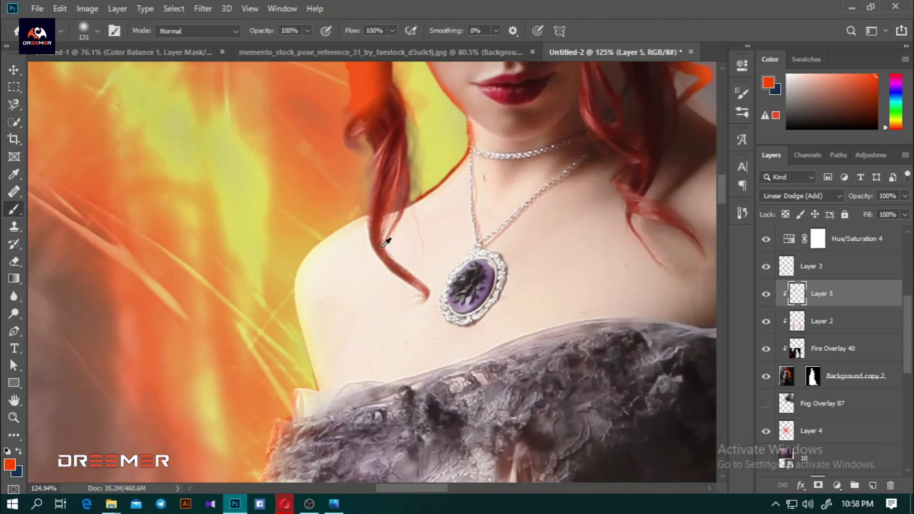
scroll(352, 200, down, 1)
scroll(324, 153, up, 3)
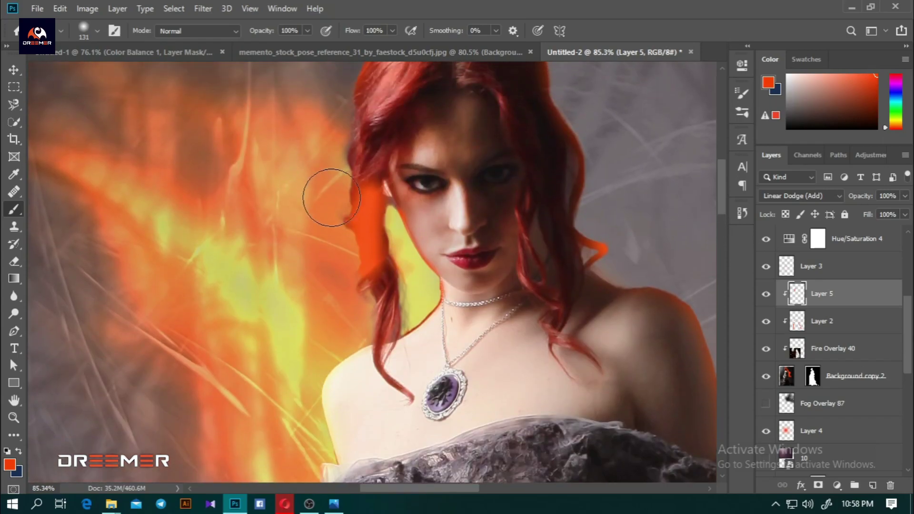
scroll(309, 191, up, 3)
scroll(380, 219, down, 3)
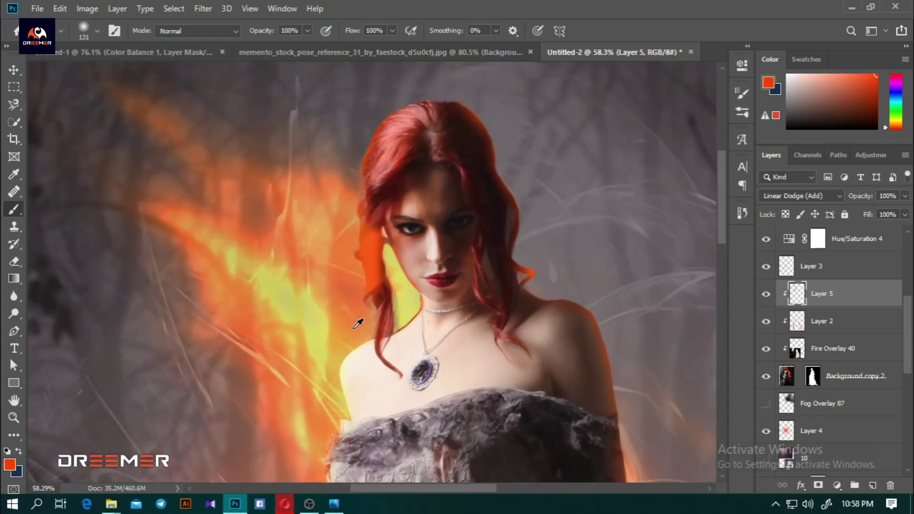
scroll(333, 286, down, 2)
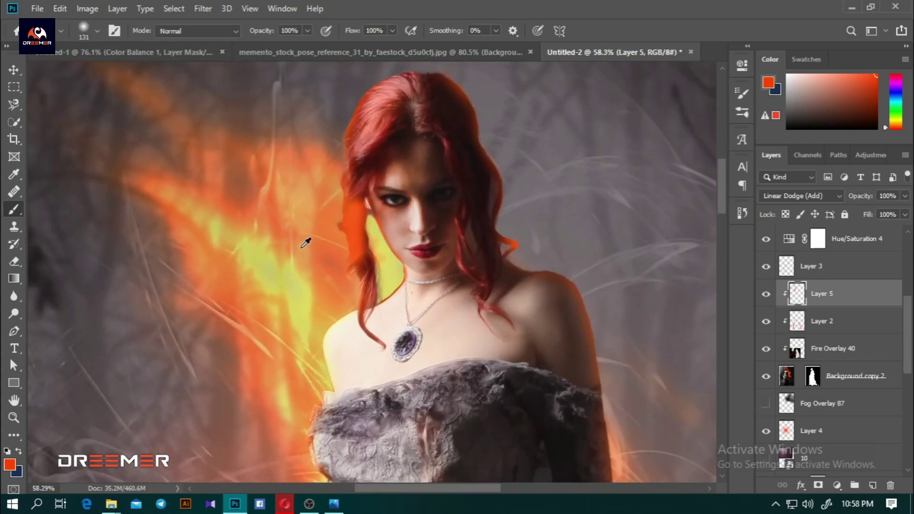
scroll(337, 305, down, 2)
scroll(339, 310, up, 1)
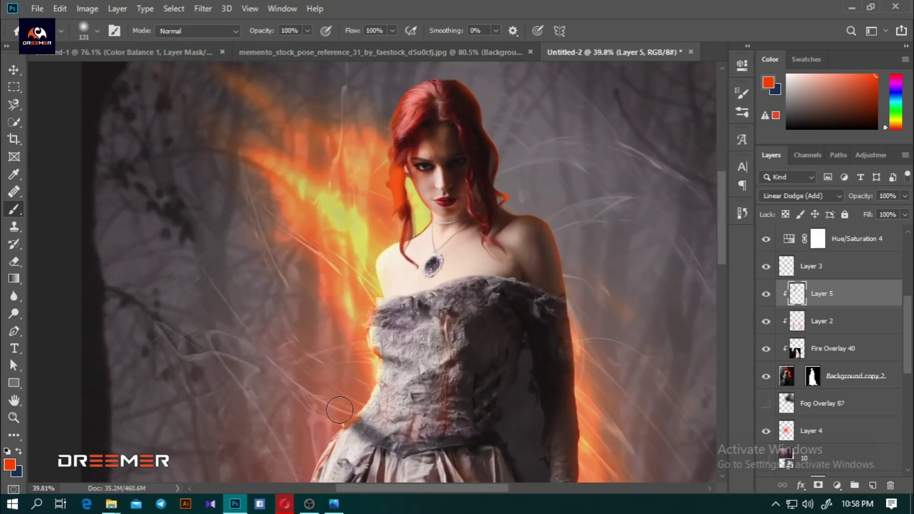
scroll(311, 432, down, 5)
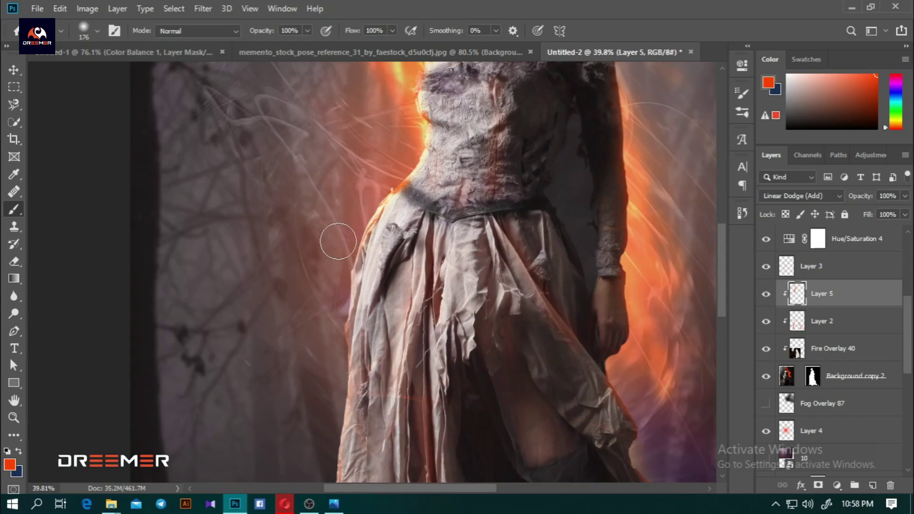
alt+right_click(306, 240)
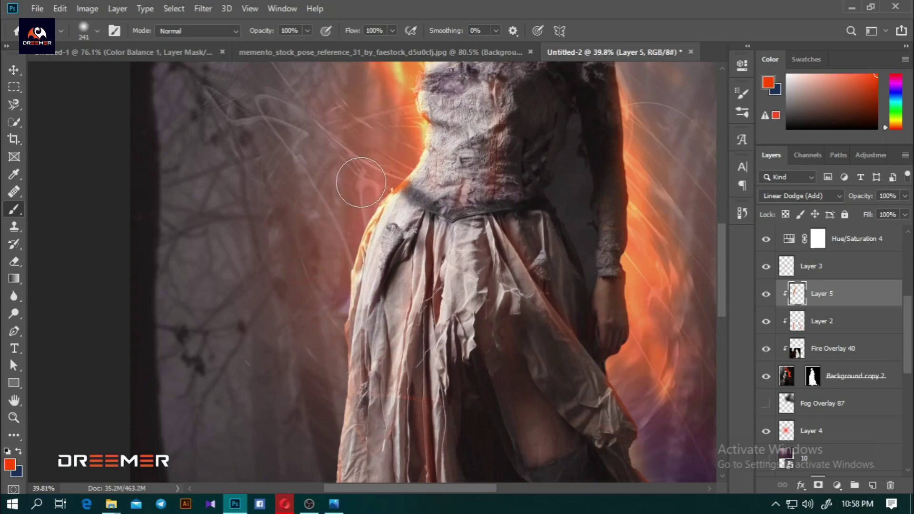
key(ctrl+0)
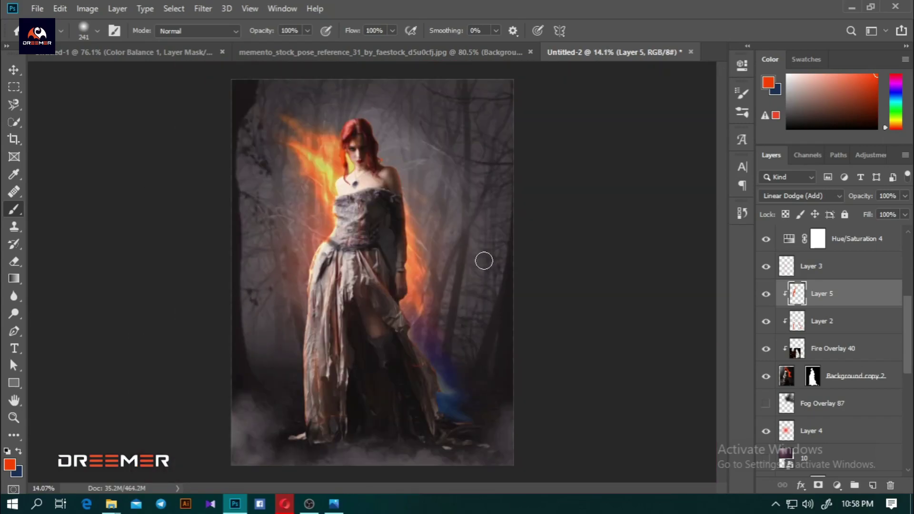
scroll(292, 189, up, 3)
scroll(506, 184, down, 2)
scroll(519, 190, down, 2)
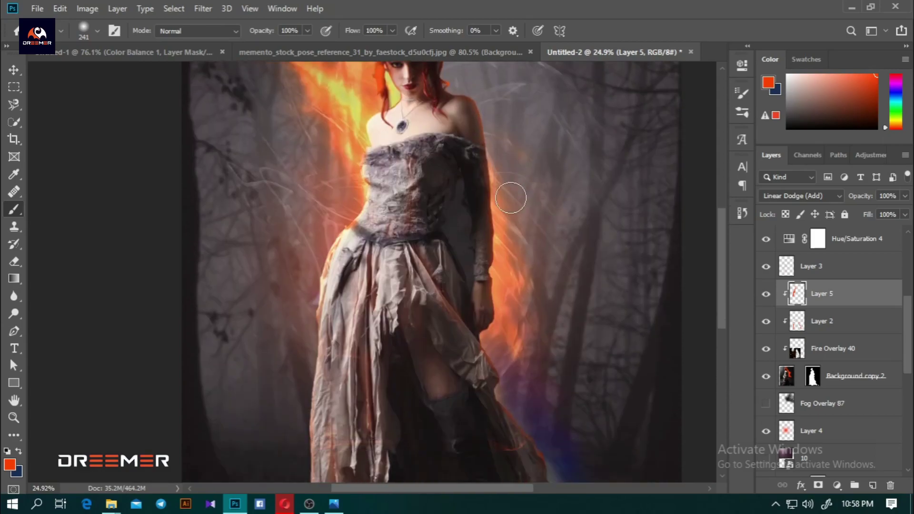
drag(223, 286, 240, 295)
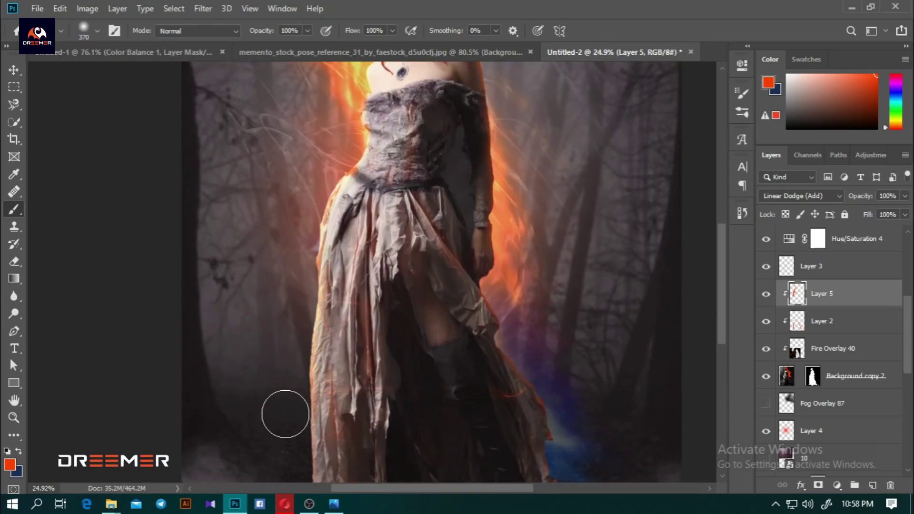
scroll(307, 319, down, 2)
scroll(308, 319, down, 1)
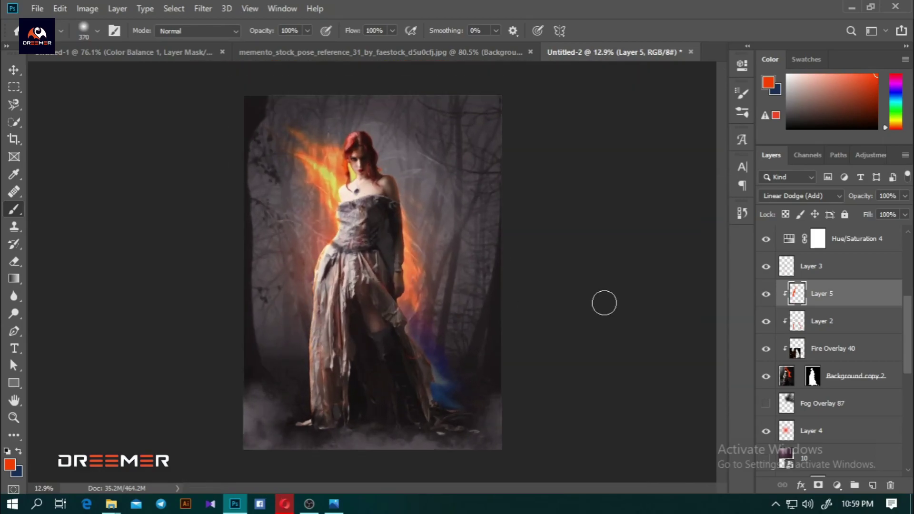
scroll(604, 303, up, 1)
scroll(476, 286, up, 2)
- Switch to the Move tool and open the sparks folder in File Explorer
key(v)
scroll(418, 288, down, 2)
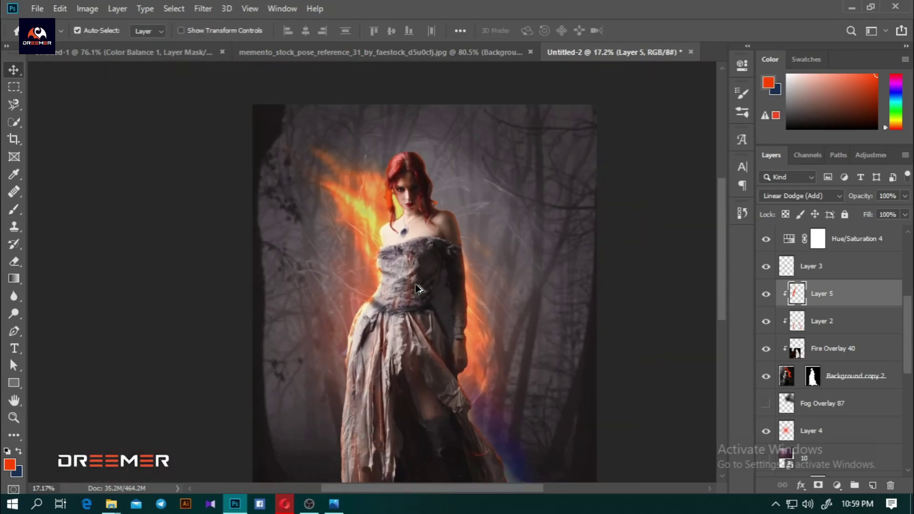
scroll(418, 288, down, 1)
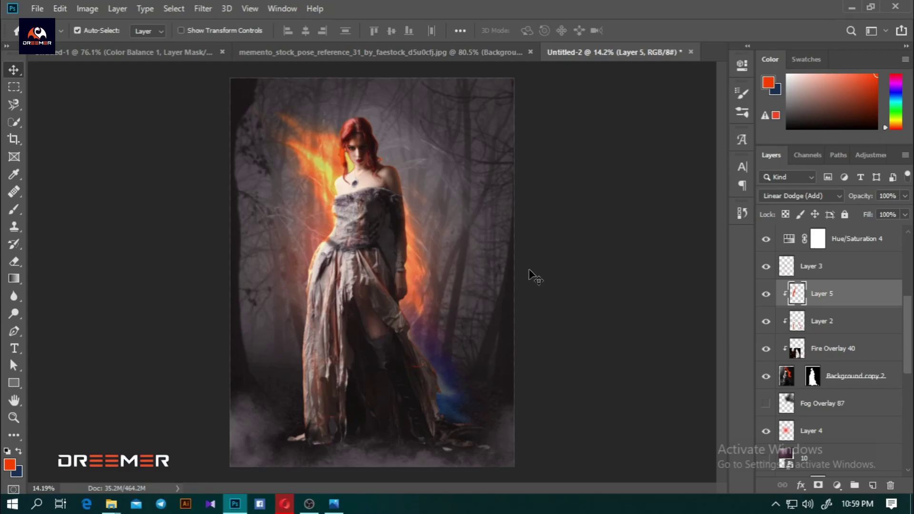
scroll(805, 419, down, 5)
scroll(804, 419, down, 5)
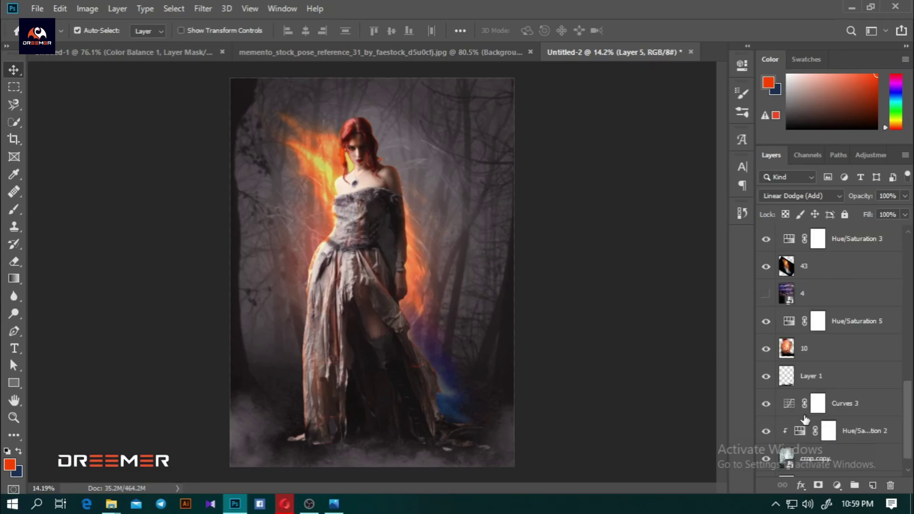
click(77, 450)
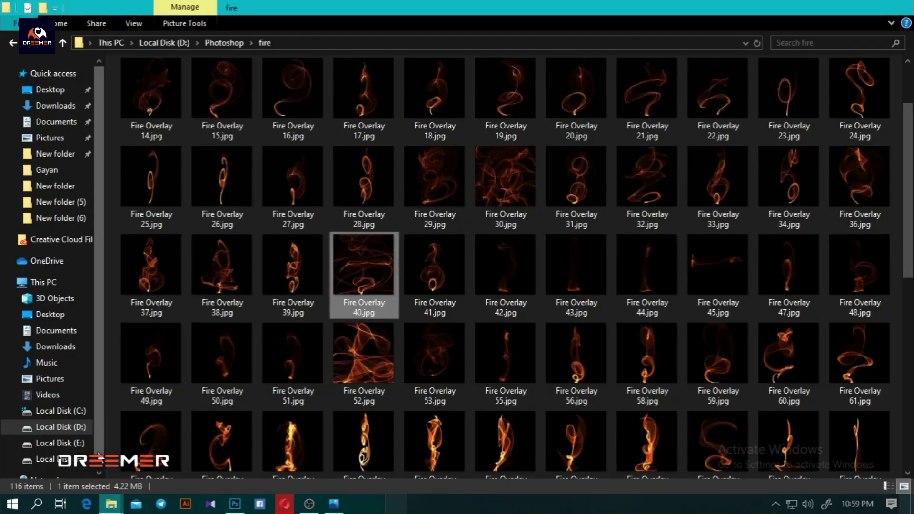
click(11, 42)
double_click(871, 100)
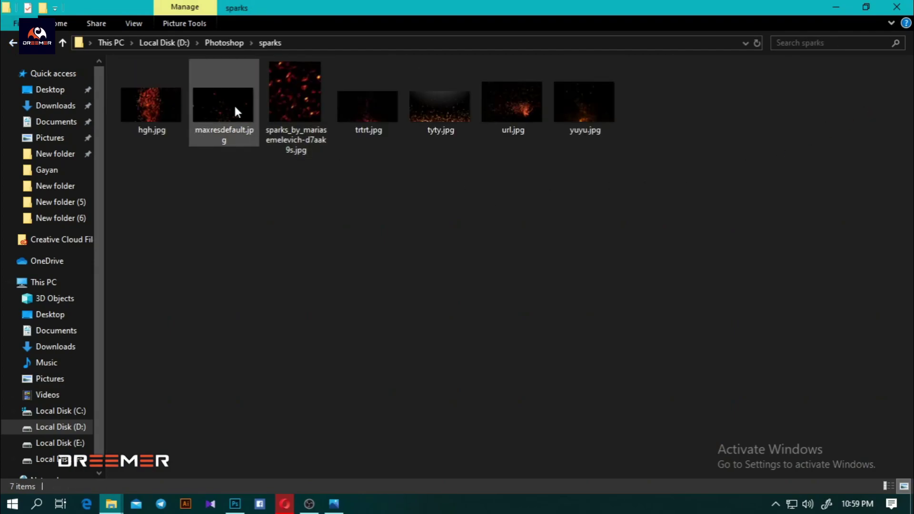
- Try the maxresdefault sparks image, cancel it, and select the Curves 3 layer
drag(223, 102, 375, 267)
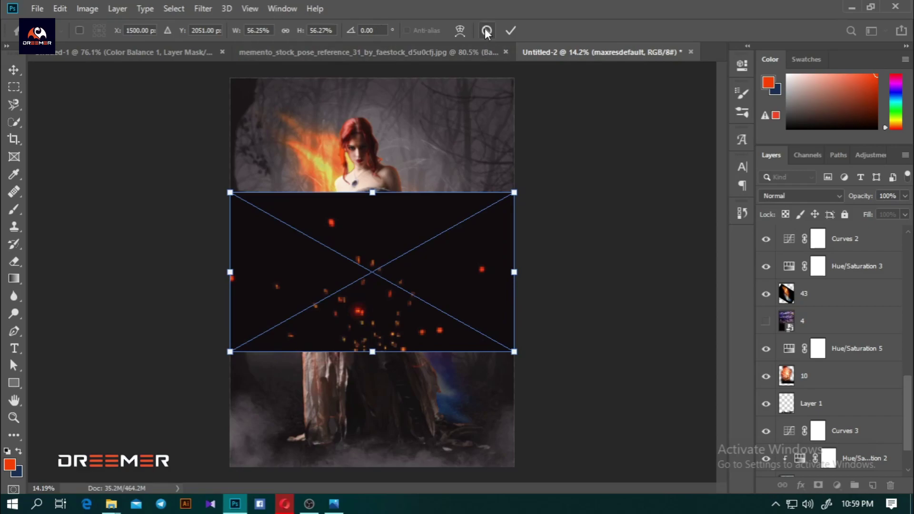
click(478, 30)
scroll(798, 450, down, 1)
click(850, 383)
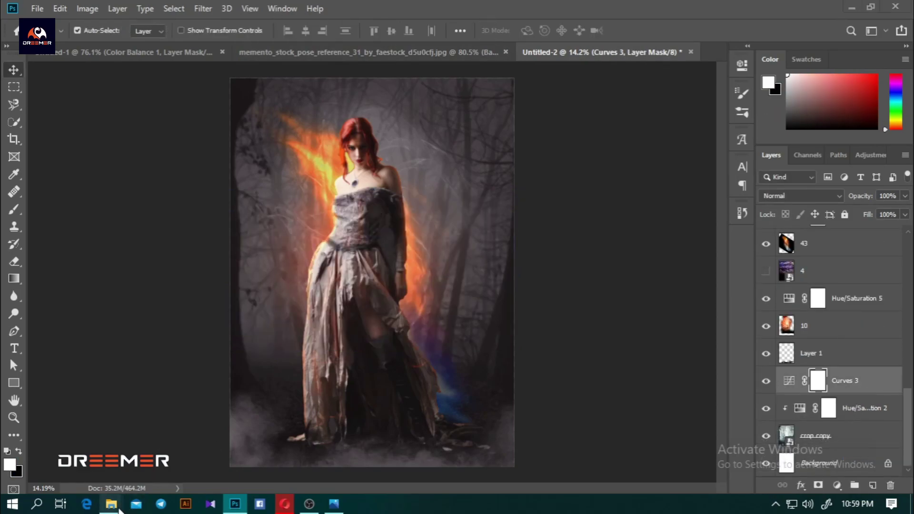
mouse_move(110, 504)
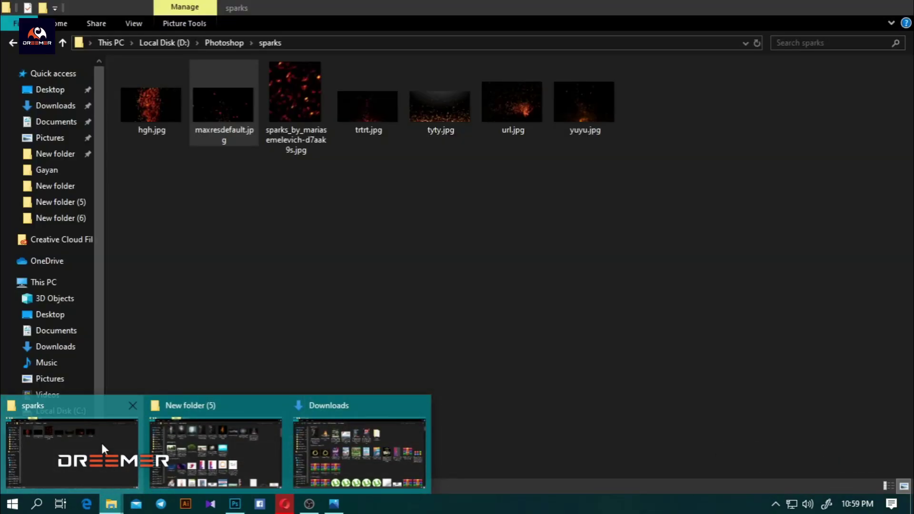
click(103, 449)
- Place the yuyu sparks image and scale it to cover the canvas
drag(432, 102, 424, 199)
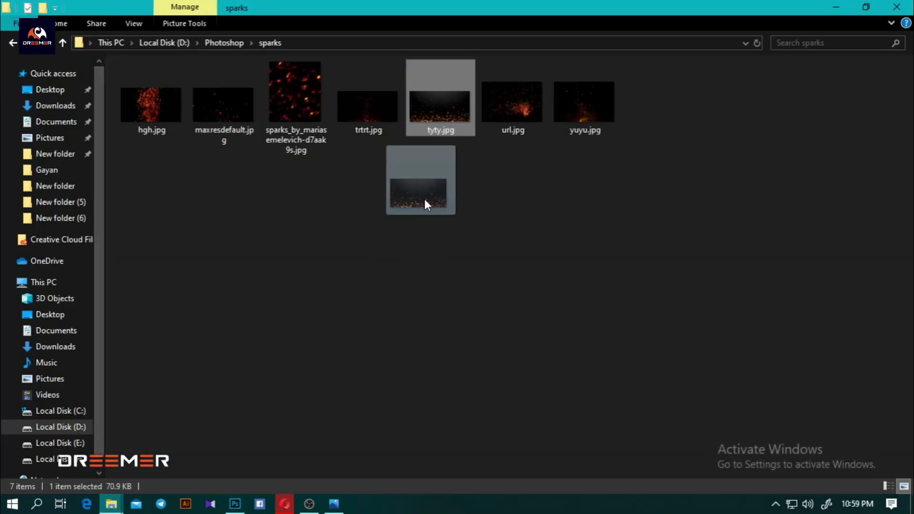
mouse_move(584, 102)
mouse_down()
mouse_move(559, 210)
mouse_move(236, 511)
mouse_move(371, 272)
mouse_up()
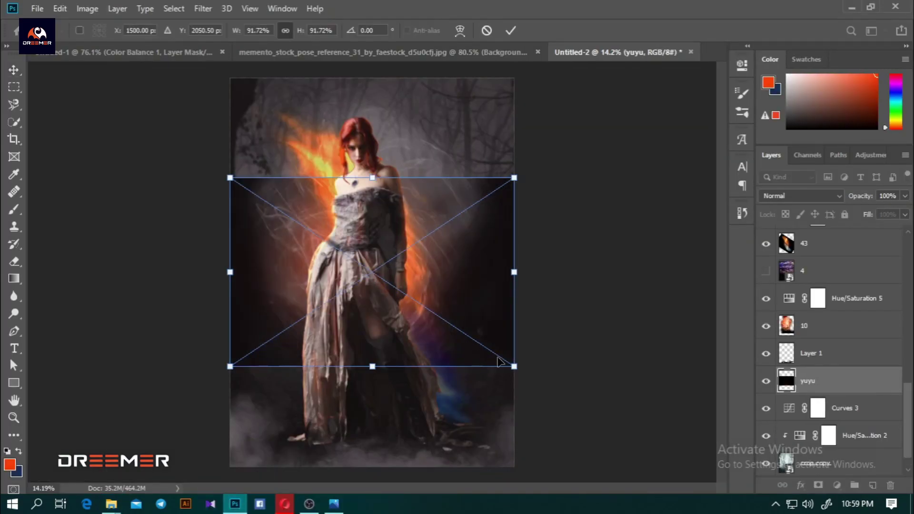
drag(514, 360, 682, 477)
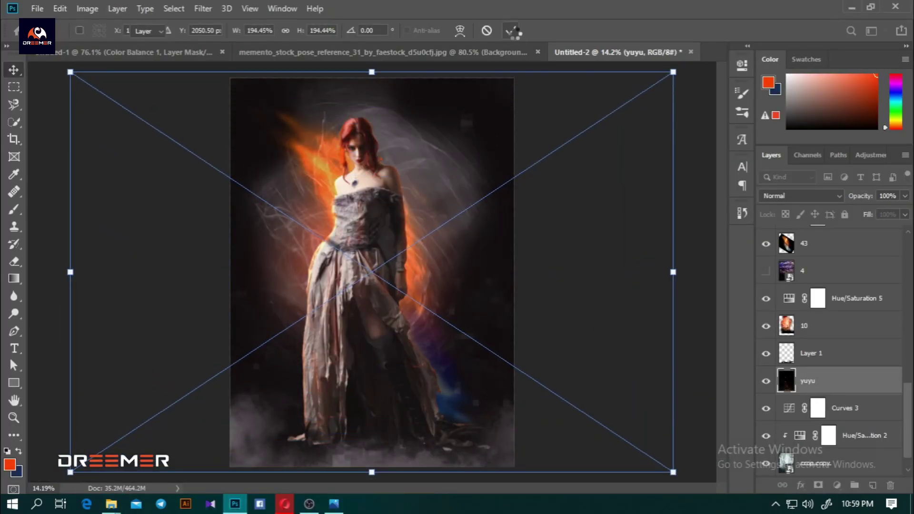
click(510, 30)
- Move the yuyu layer above Hue/Saturation 5 and blend it in Screen mode
drag(822, 385, 809, 285)
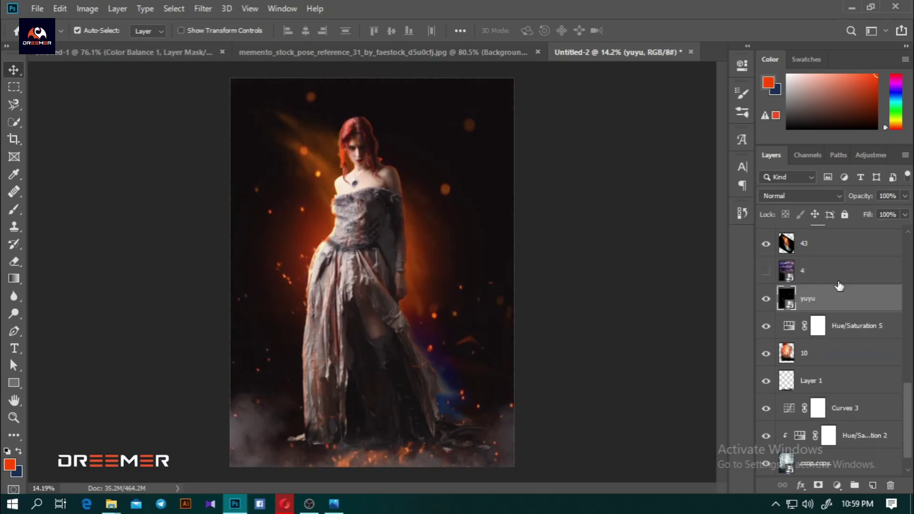
click(804, 195)
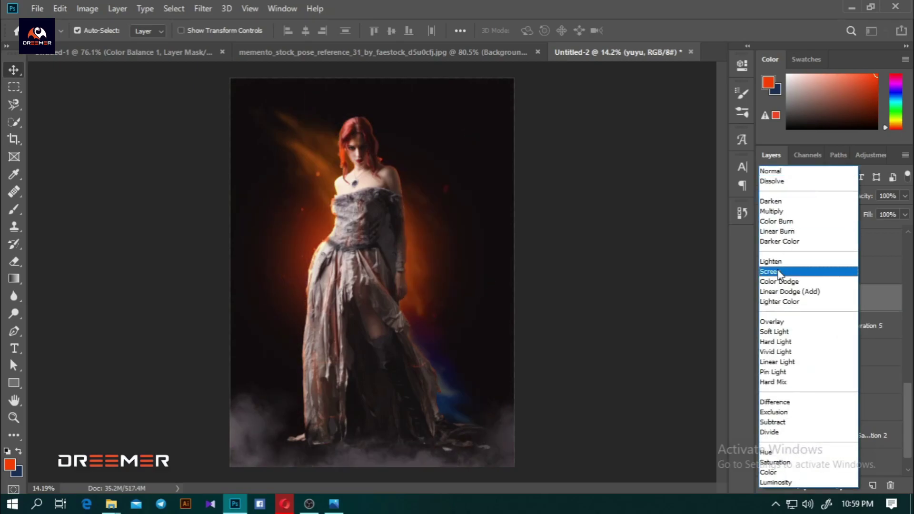
click(776, 271)
drag(446, 189, 447, 179)
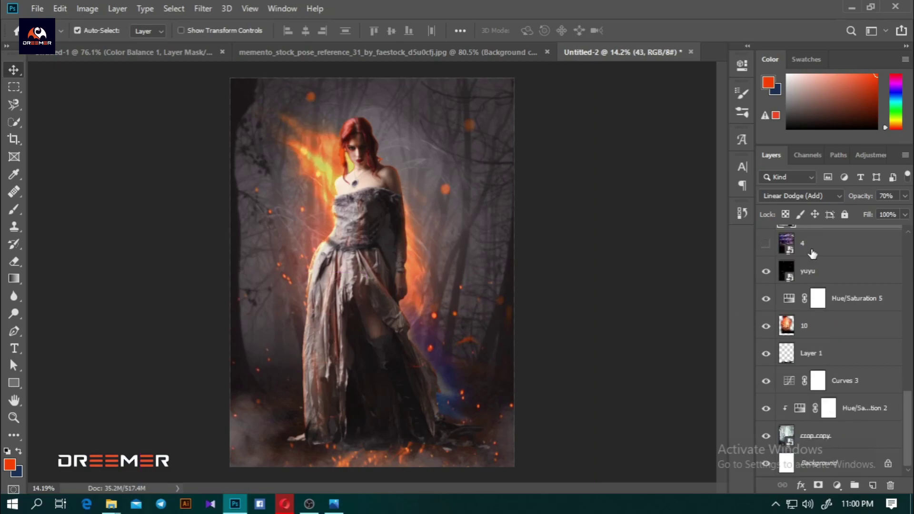
click(809, 270)
click(809, 298)
- Rasterize the yuyu layer and erase sparks along the bottom of the scene
drag(470, 244, 467, 245)
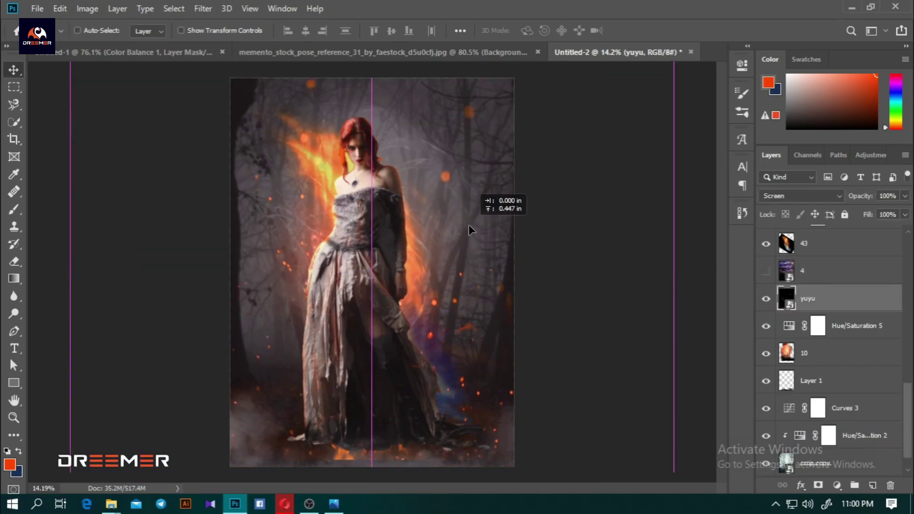
click(13, 262)
click(338, 232)
key(Return)
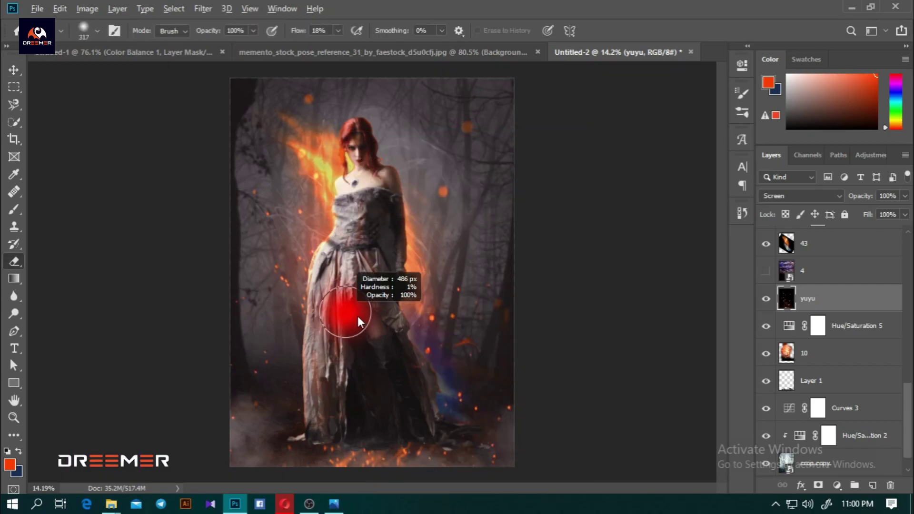
drag(294, 464, 441, 452)
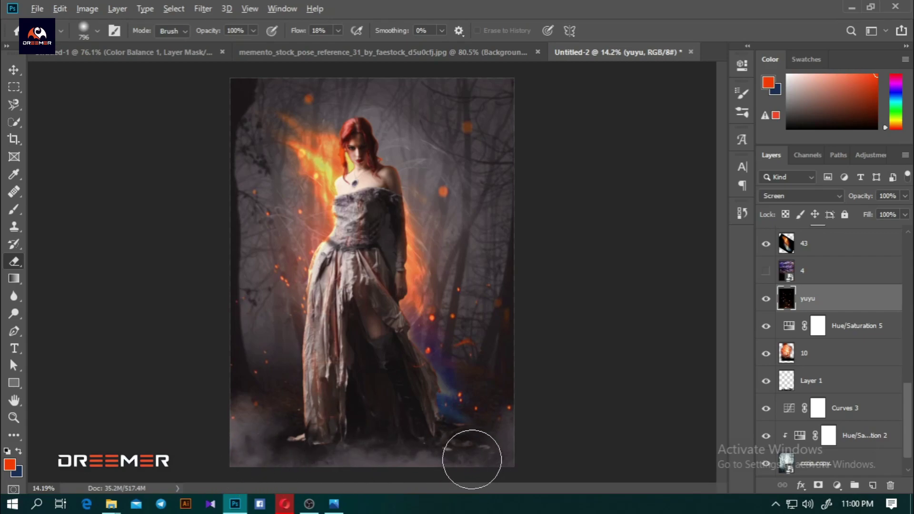
- Shrink the eraser to about 373 px and adjust the view for further sparks cleanup
key(bracketleft)
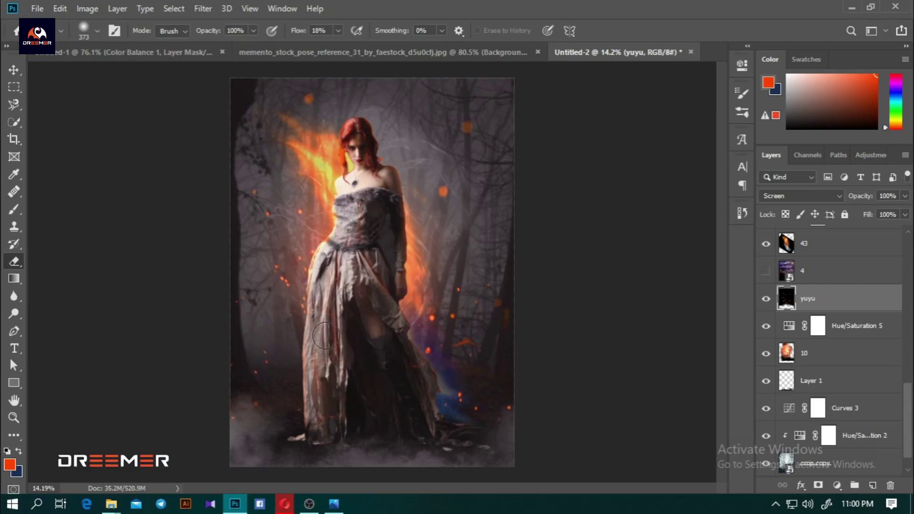
scroll(506, 265, down, 3)
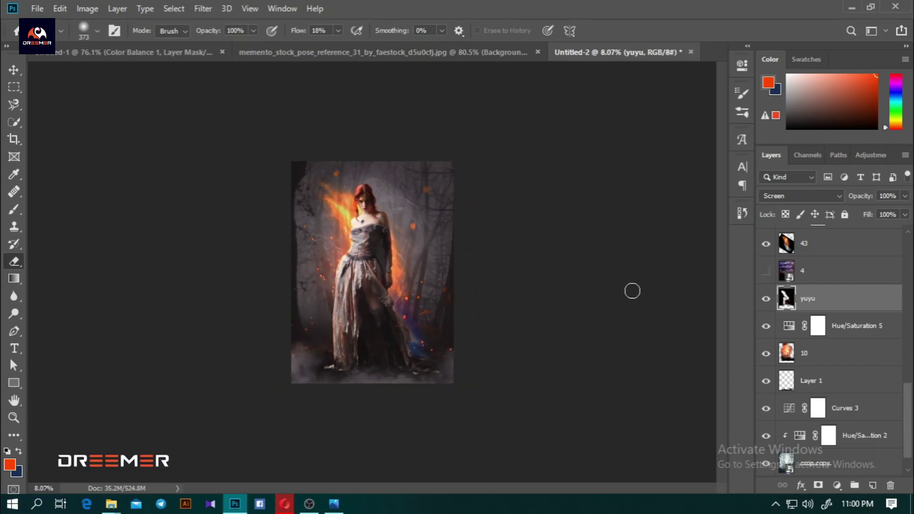
scroll(433, 373, up, 5)
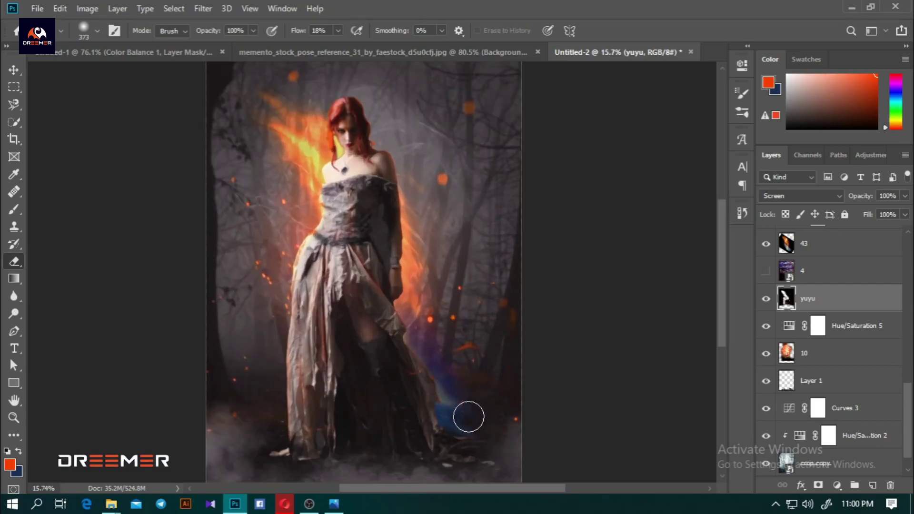
scroll(531, 348, down, 3)
scroll(283, 355, up, 2)
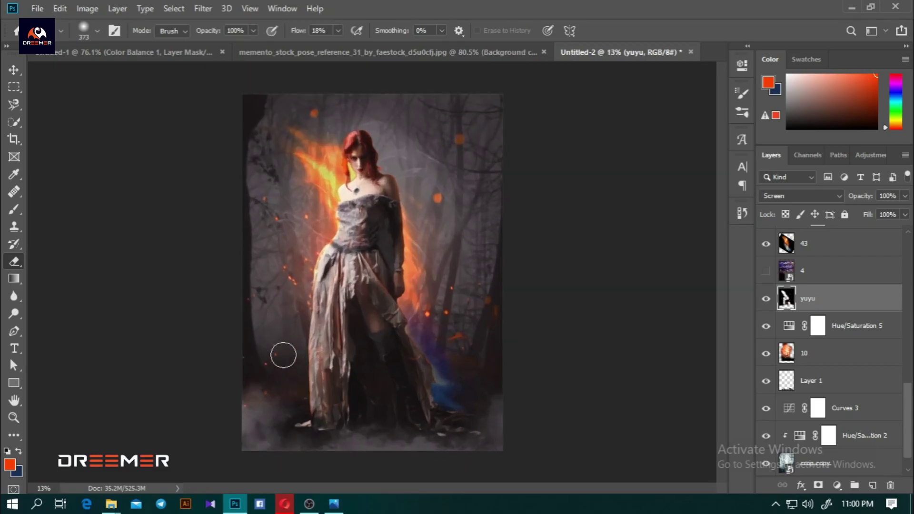
scroll(228, 409, up, 1)
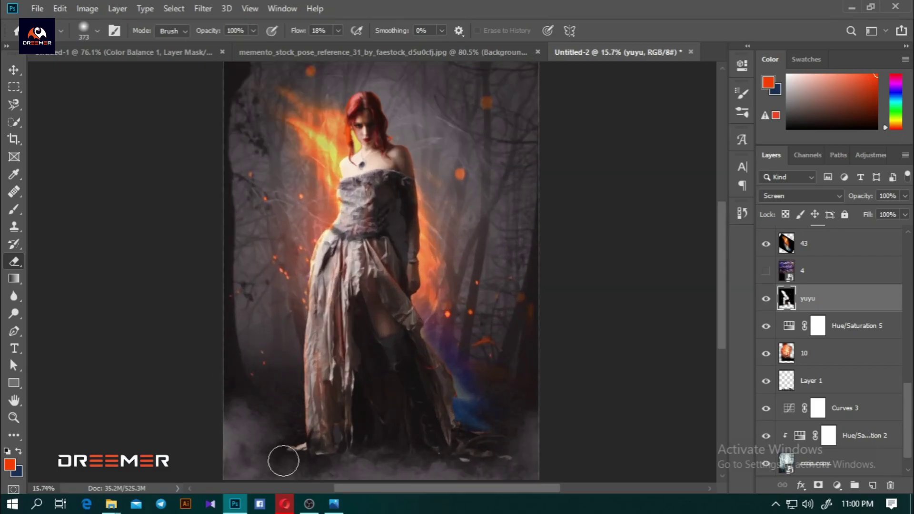
scroll(492, 376, down, 3)
scroll(373, 224, up, 1)
scroll(384, 253, up, 1)
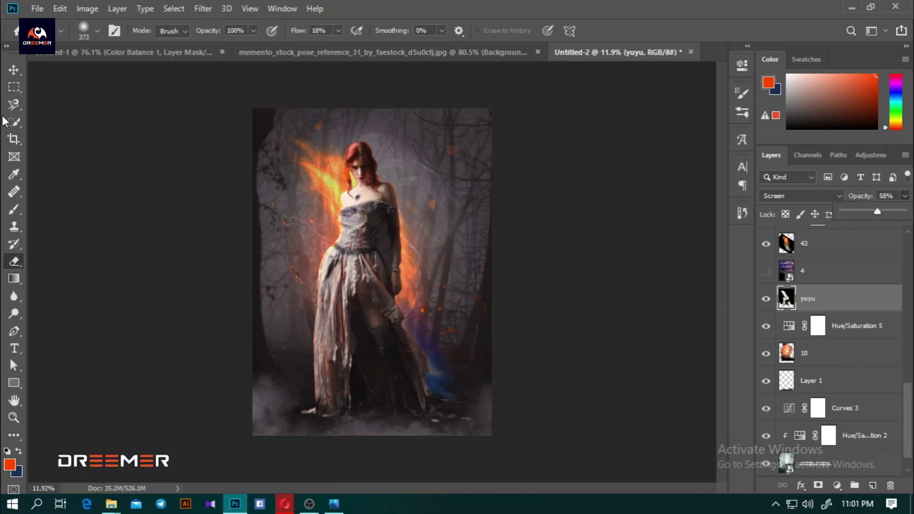
- Open 20_Grainy_Vignettes_Photo_Overlays in File Explorer and drag vignette 20.png onto the composite
key(v)
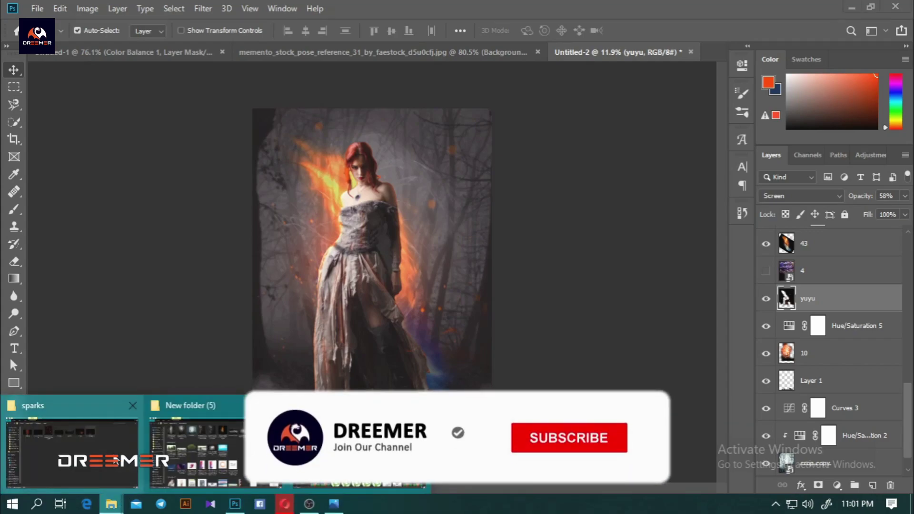
click(72, 452)
key(BackSpace)
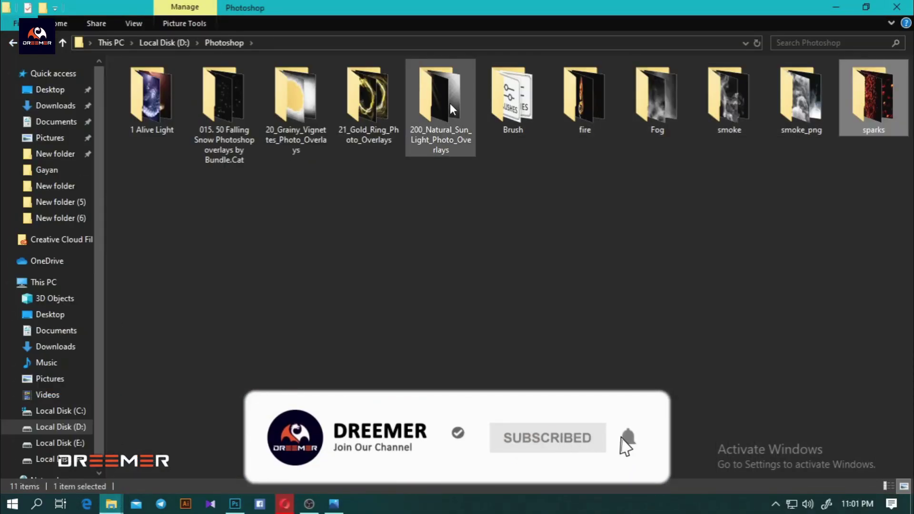
double_click(289, 104)
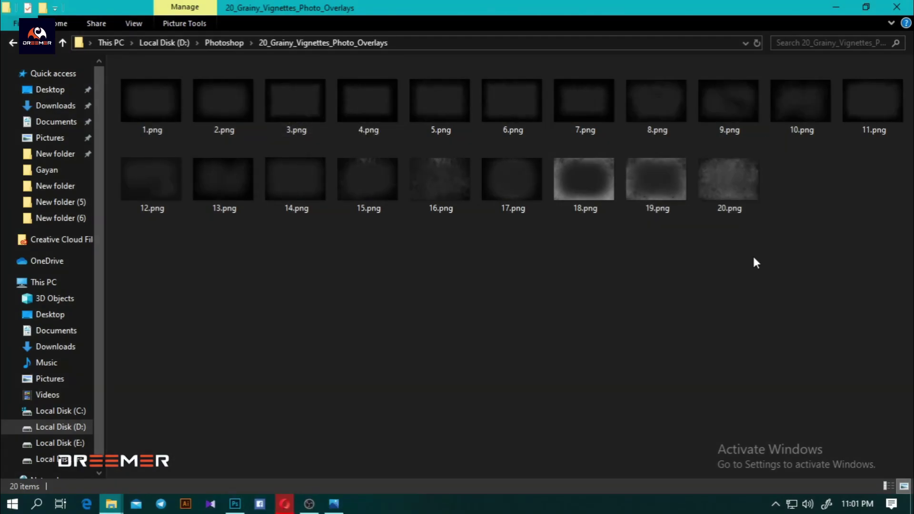
mouse_move(728, 178)
mouse_down()
mouse_move(330, 255)
mouse_move(344, 216)
mouse_up()
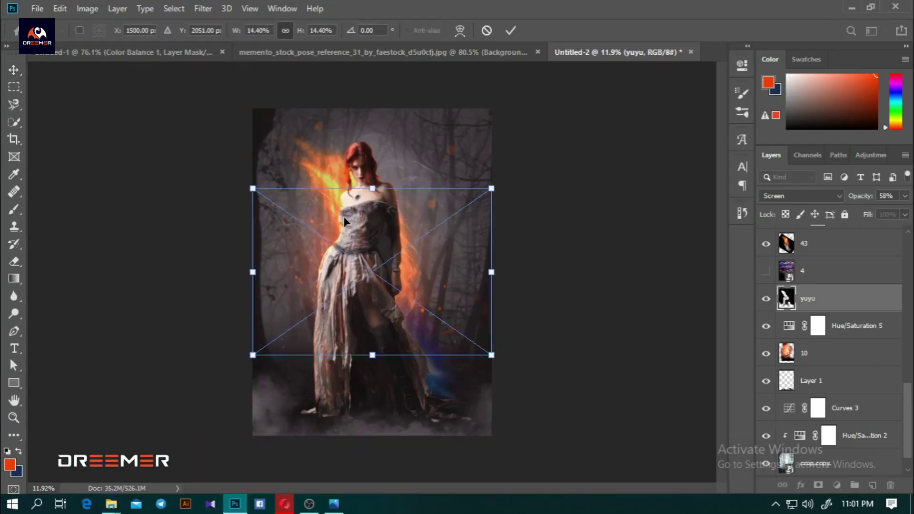
- Rotate the vignette sideways and enlarge it to cover the portrait canvas
mouse_move(507, 183)
mouse_down()
mouse_move(456, 394)
mouse_move(500, 435)
mouse_up()
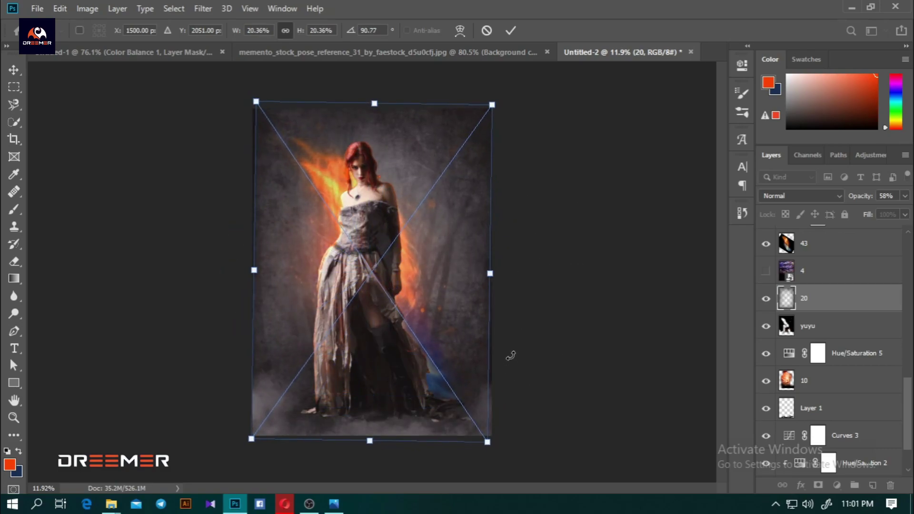
drag(510, 357, 514, 347)
drag(495, 428, 499, 435)
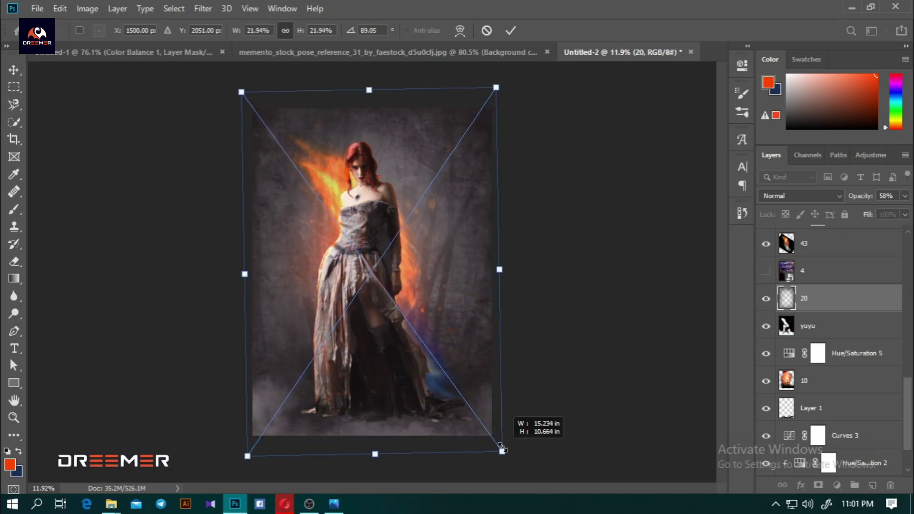
click(511, 30)
- Move layer 20 beneath Layer 1 and blend it as Linear Burn at 60% opacity
scroll(826, 334, down, 1)
drag(809, 270, 809, 394)
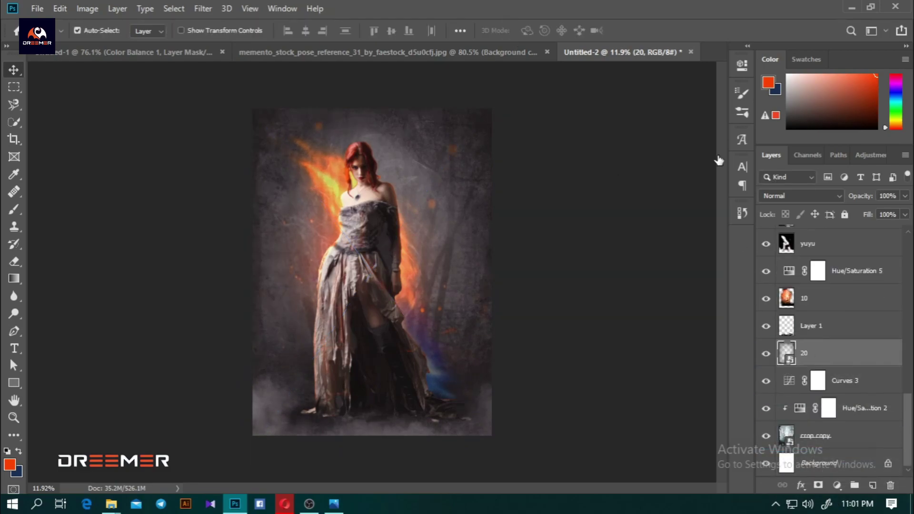
click(794, 196)
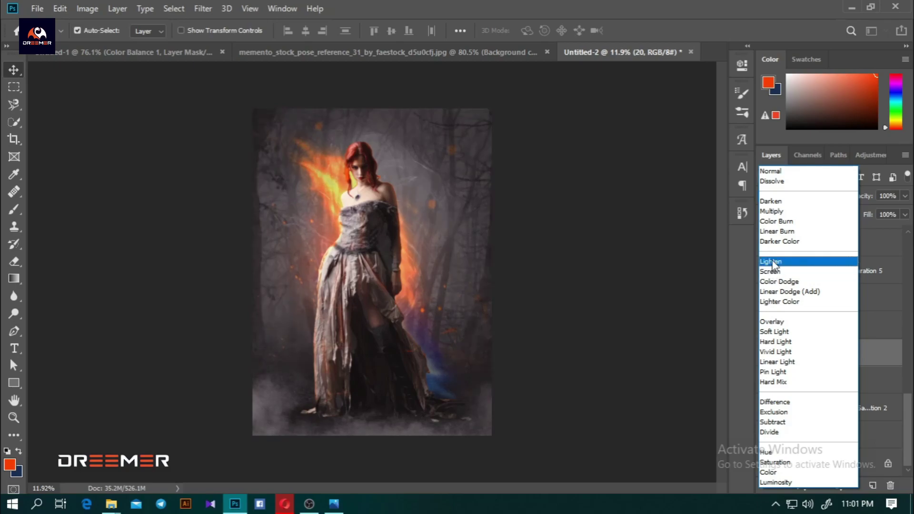
click(777, 232)
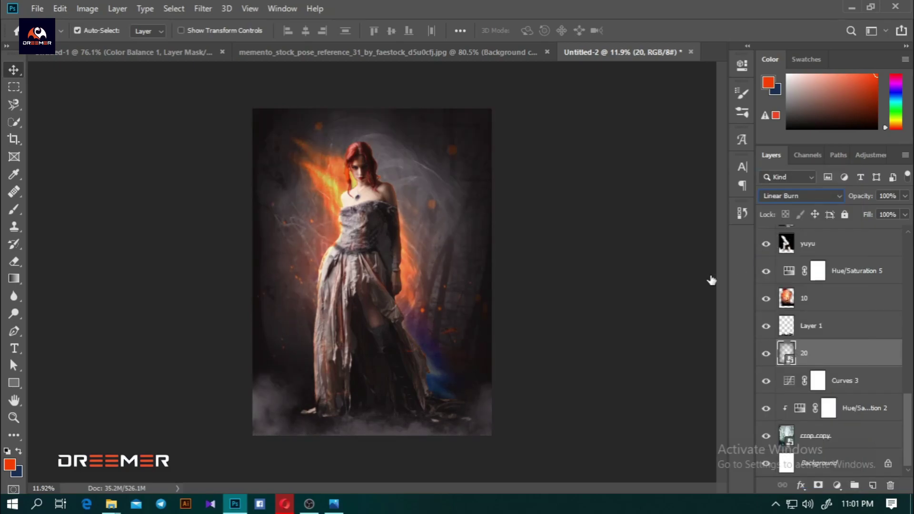
click(766, 355)
click(766, 355)
click(766, 355)
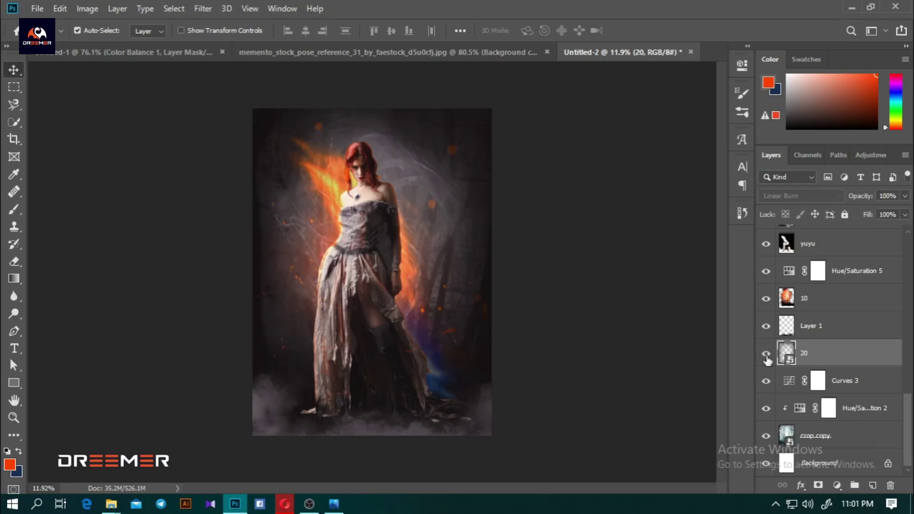
click(904, 196)
drag(907, 212, 881, 214)
- Return to the overlay packs folder in File Explorer
scroll(327, 153, up, 1)
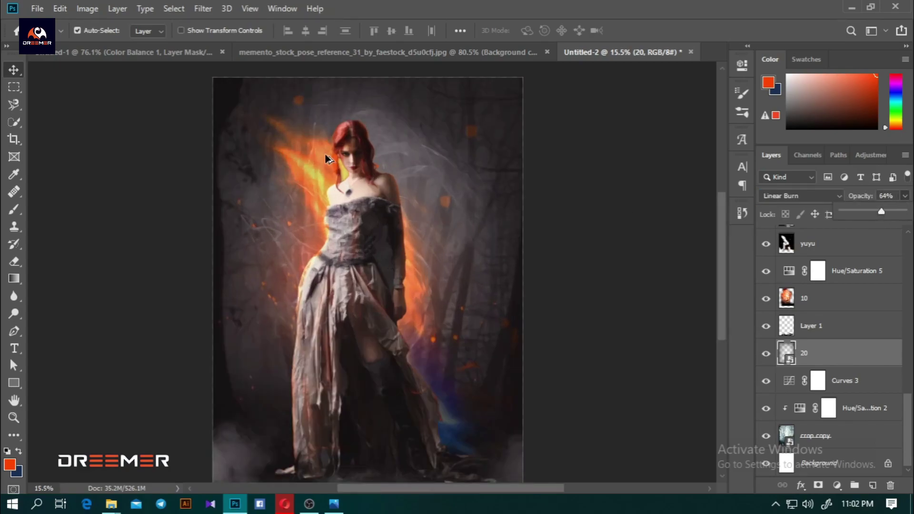
scroll(333, 163, up, 2)
scroll(348, 171, down, 2)
scroll(361, 178, down, 1)
scroll(360, 177, up, 2)
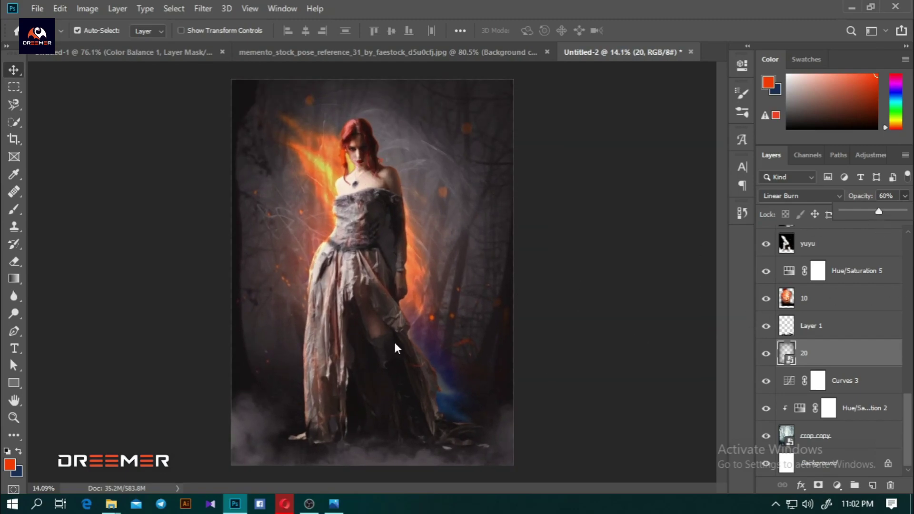
click(111, 503)
click(57, 352)
- Open 200_Natural_Sun_Light_Photo_Overlays, browse the thumbnails and drag light 14.jpg into the composite
click(12, 42)
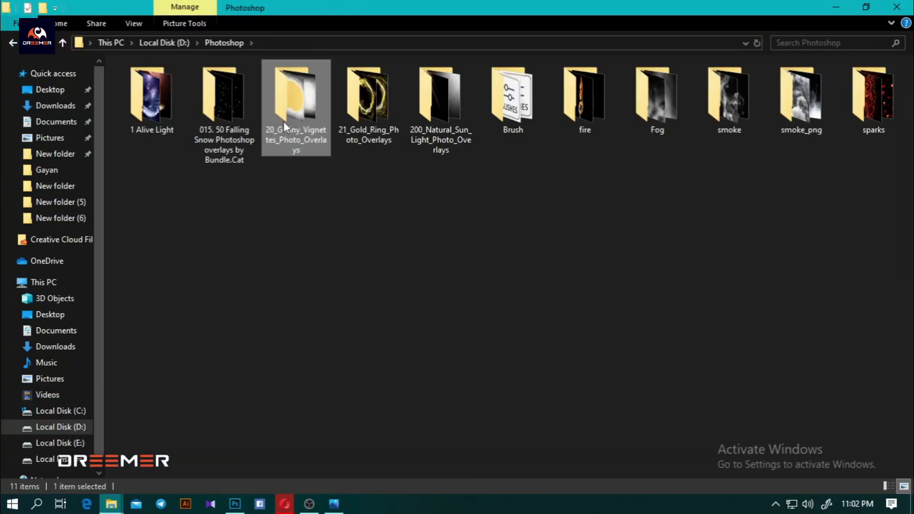
double_click(456, 113)
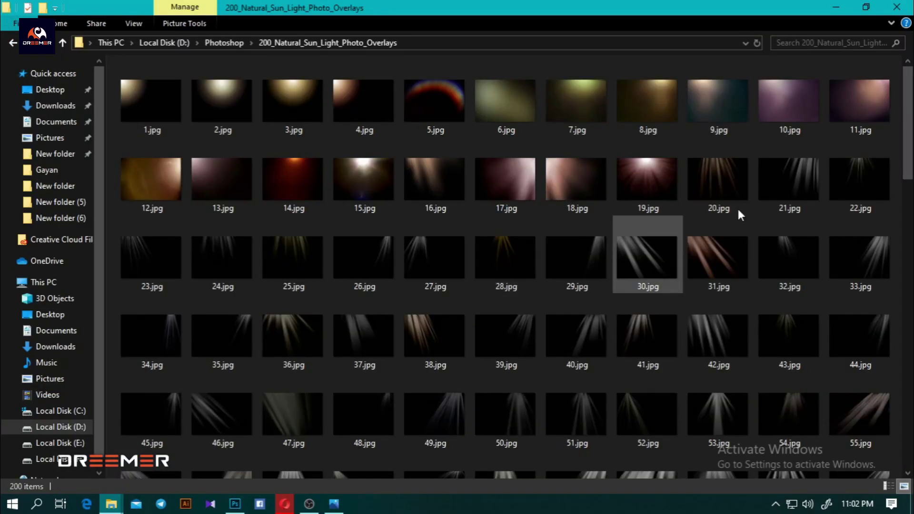
drag(907, 148, 886, 430)
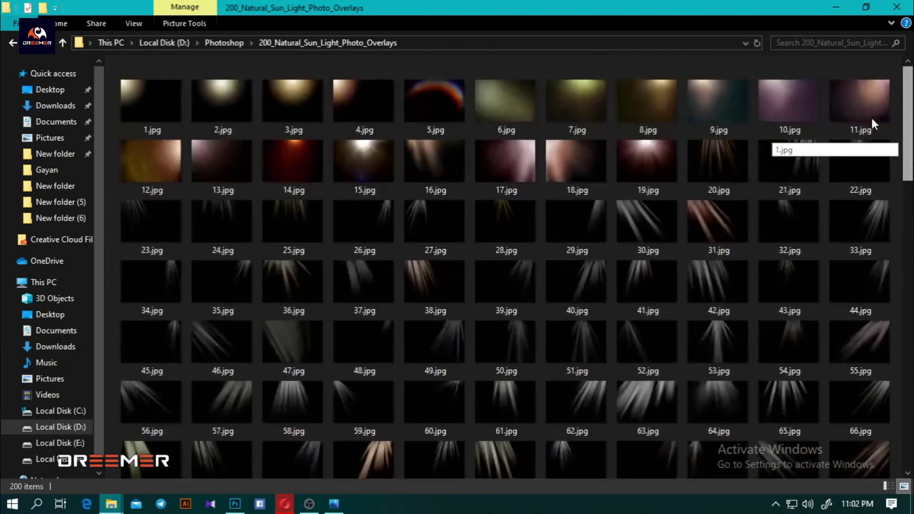
drag(885, 425, 872, 118)
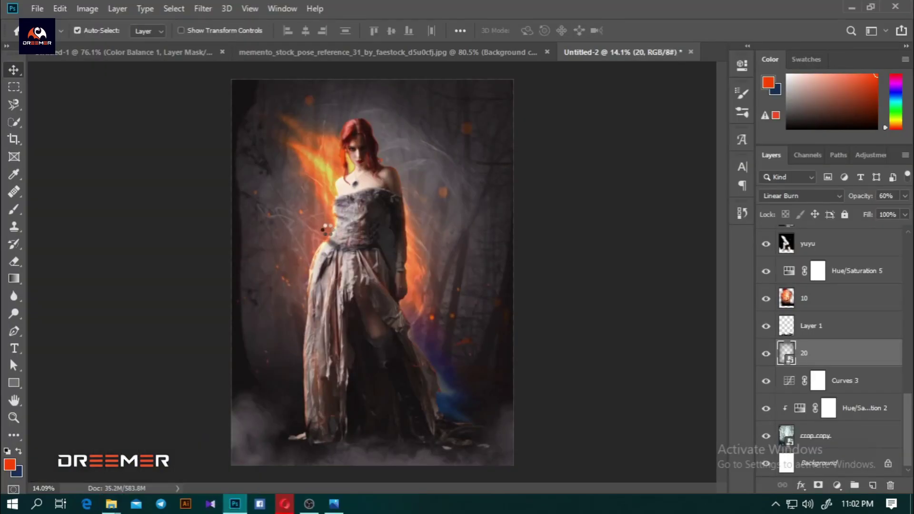
mouse_move(310, 152)
mouse_down()
mouse_move(467, 231)
mouse_move(465, 134)
mouse_up()
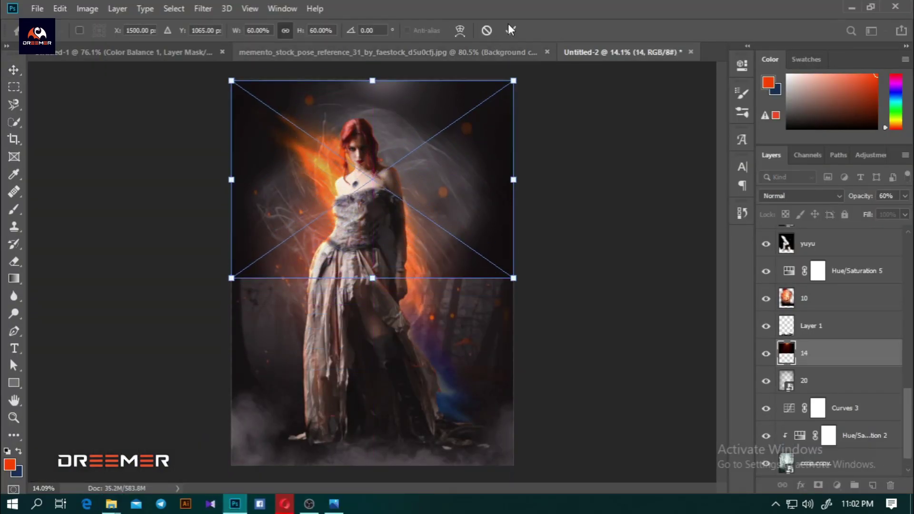
- Commit light overlay 14, move it above yuyu and blend it in Screen mode
key(Return)
drag(809, 352, 800, 281)
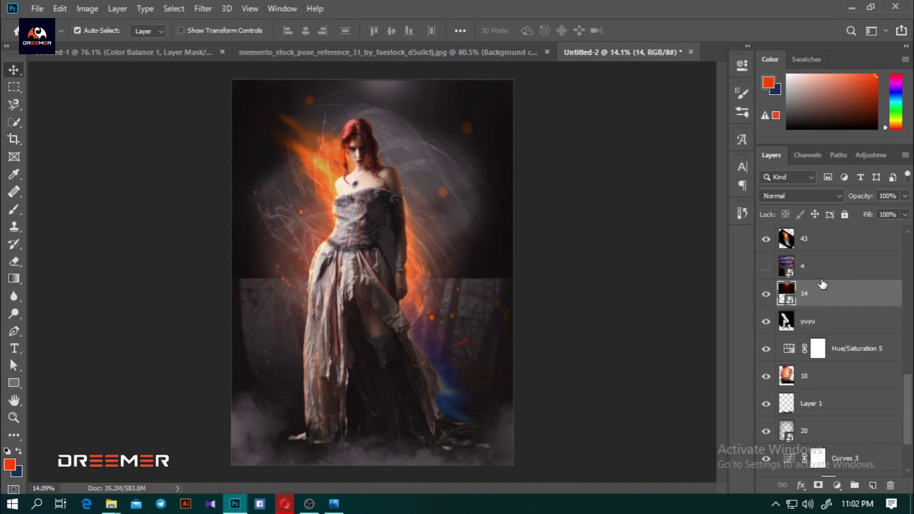
click(792, 193)
click(771, 272)
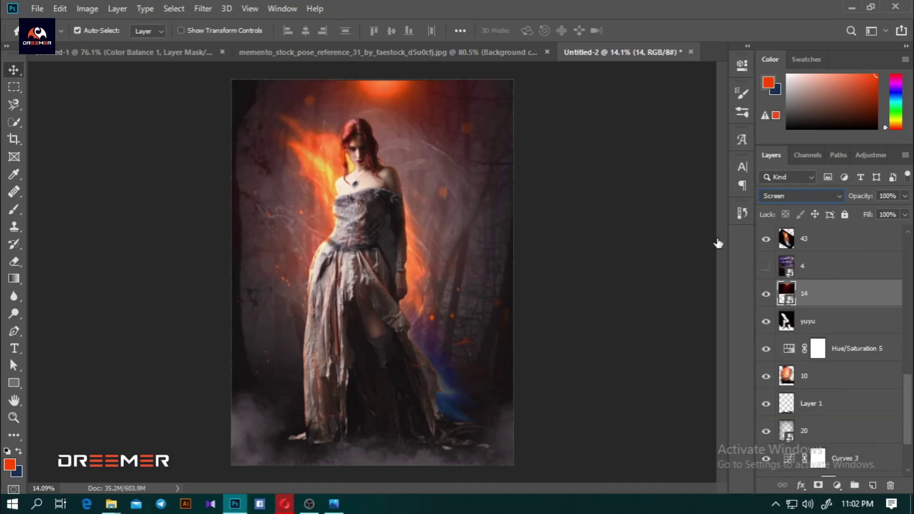
drag(373, 90, 263, 90)
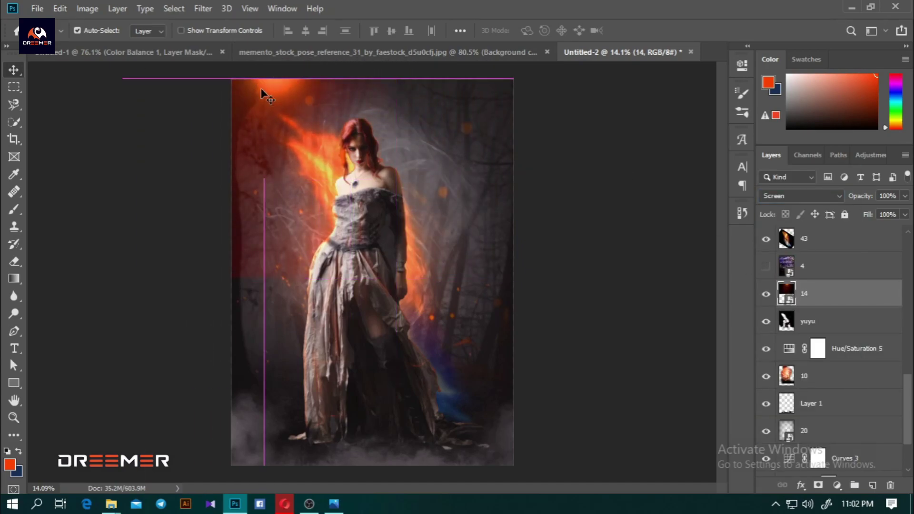
- Tilt the glow to shine from the upper left and shrink it to about half size
key(ctrl+t)
drag(514, 165, 471, 52)
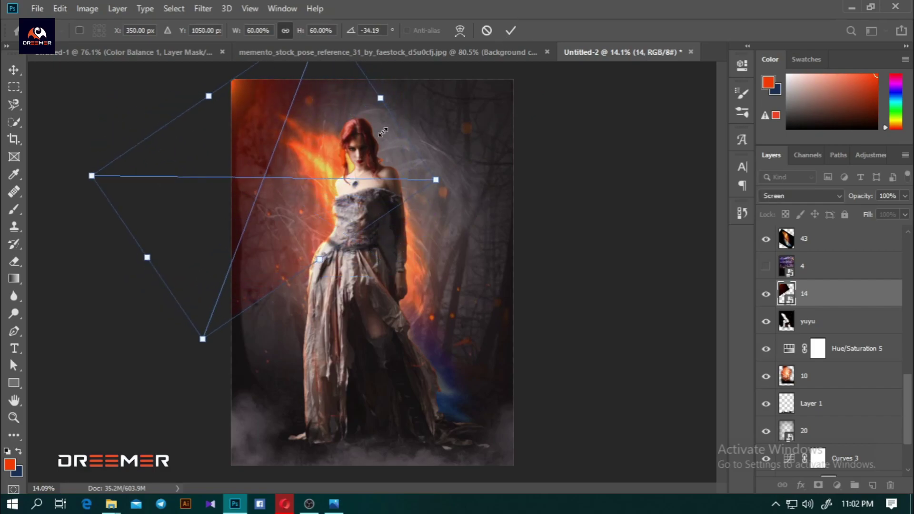
mouse_move(393, 129)
mouse_down()
mouse_move(407, 133)
mouse_move(399, 126)
mouse_up()
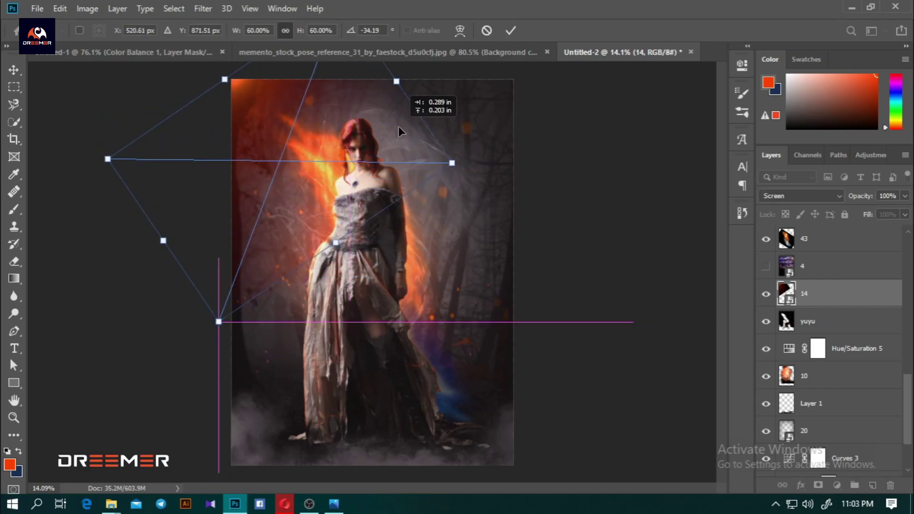
click(510, 30)
scroll(511, 219, down, 1)
key(ctrl+t)
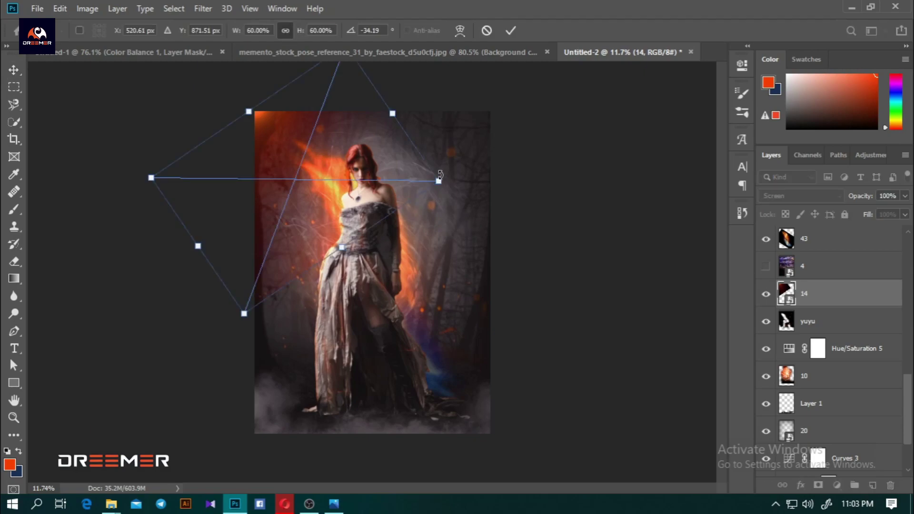
drag(470, 219, 498, 234)
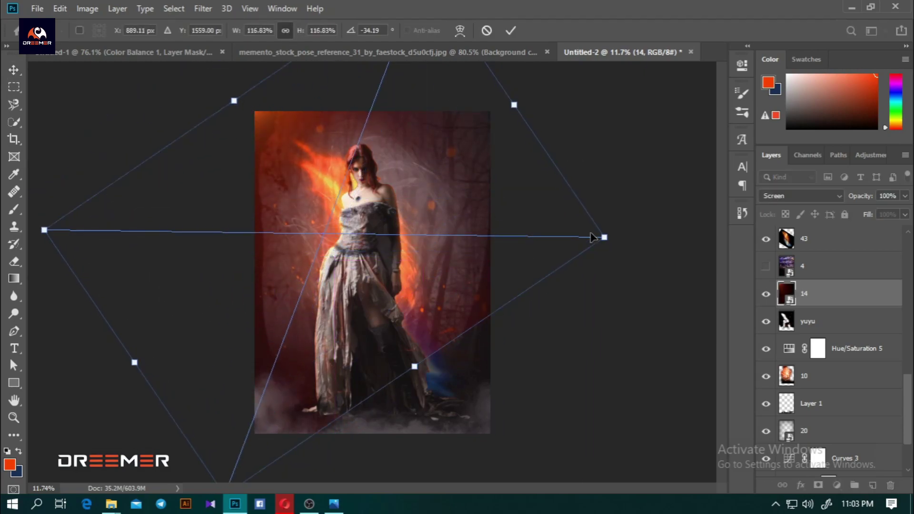
drag(604, 237, 448, 232)
drag(330, 196, 305, 122)
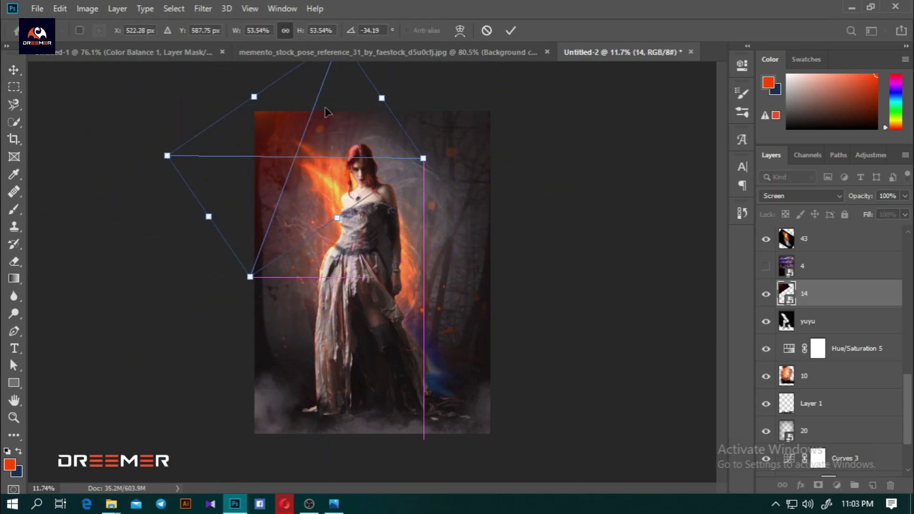
key(Return)
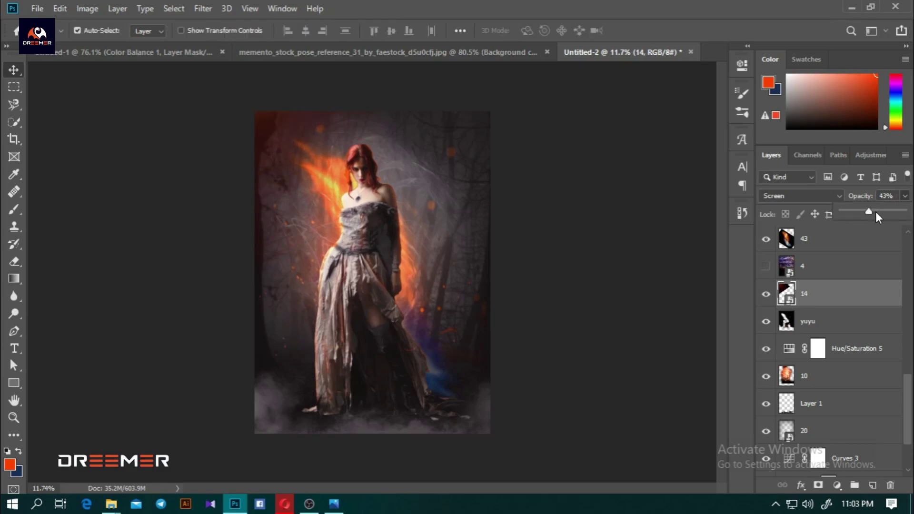
- Set the glow to 54% opacity, rasterize it for erasing, and enlarge the eraser
click(14, 261)
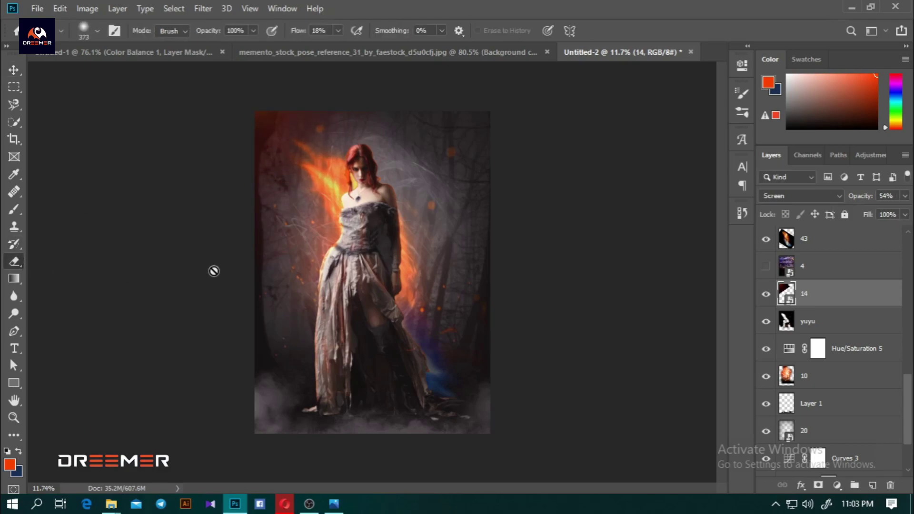
click(341, 252)
key(Return)
drag(277, 268, 326, 257)
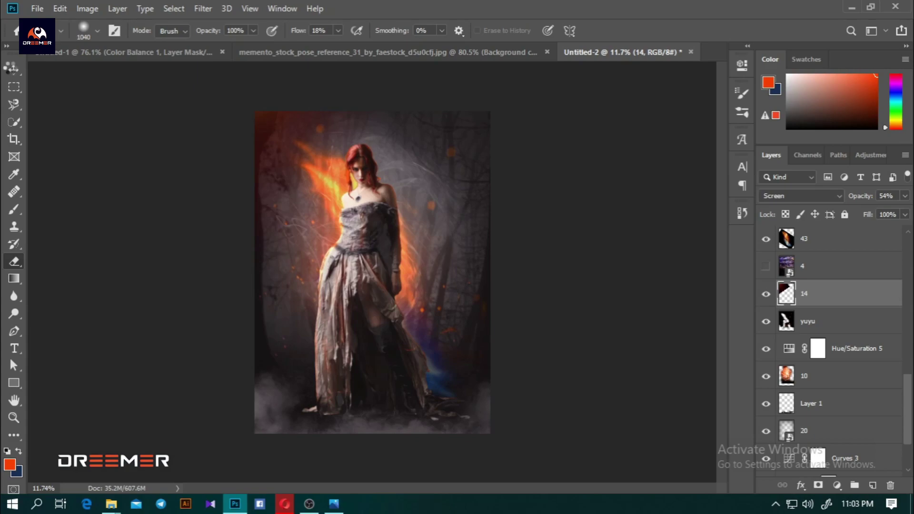
- Mirror red glow layer 14 horizontally and shift it to the right
click(14, 70)
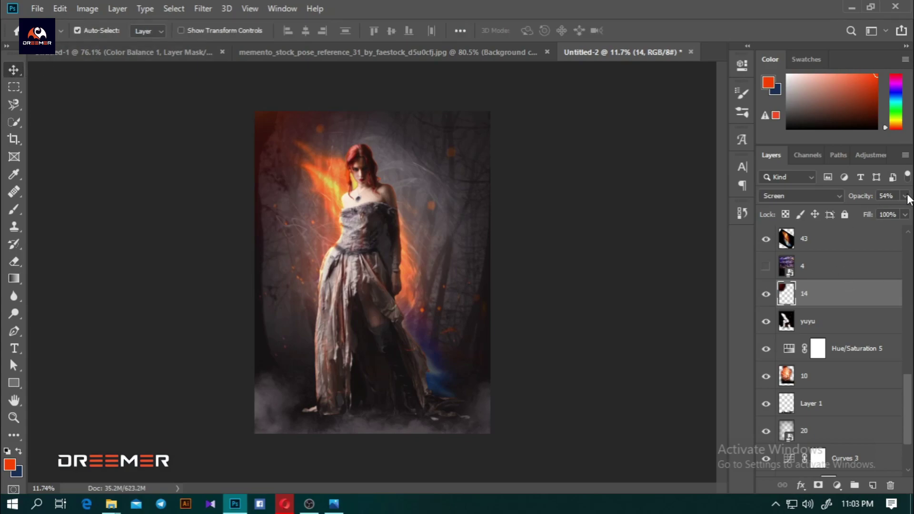
click(765, 293)
click(765, 294)
click(765, 293)
click(765, 295)
key(ctrl+t)
right_click(377, 142)
click(395, 304)
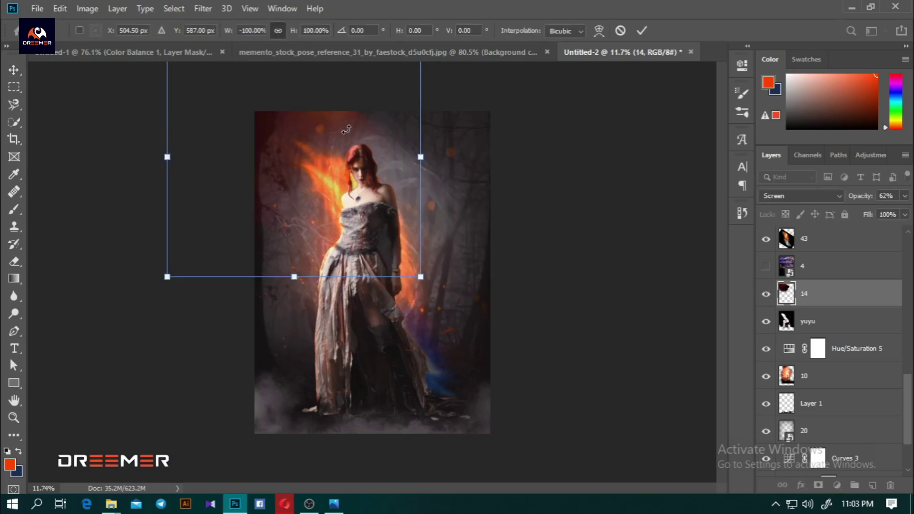
key(Return)
mouse_move(422, 134)
mouse_down()
mouse_move(469, 128)
mouse_move(473, 138)
mouse_up()
- Scale layer 14 up slightly so the glow sits at the top right
scroll(428, 172, up, 3)
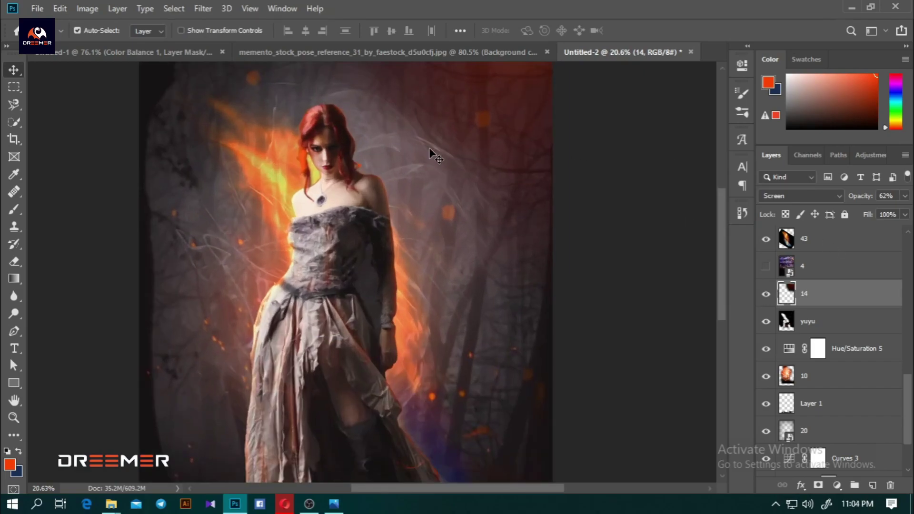
scroll(510, 178, up, 1)
key(ctrl+t)
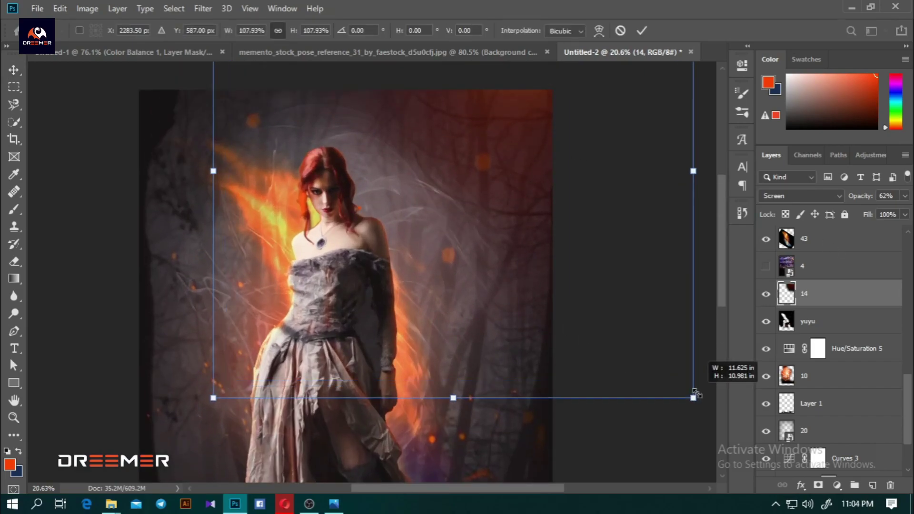
drag(674, 381, 685, 387)
click(641, 30)
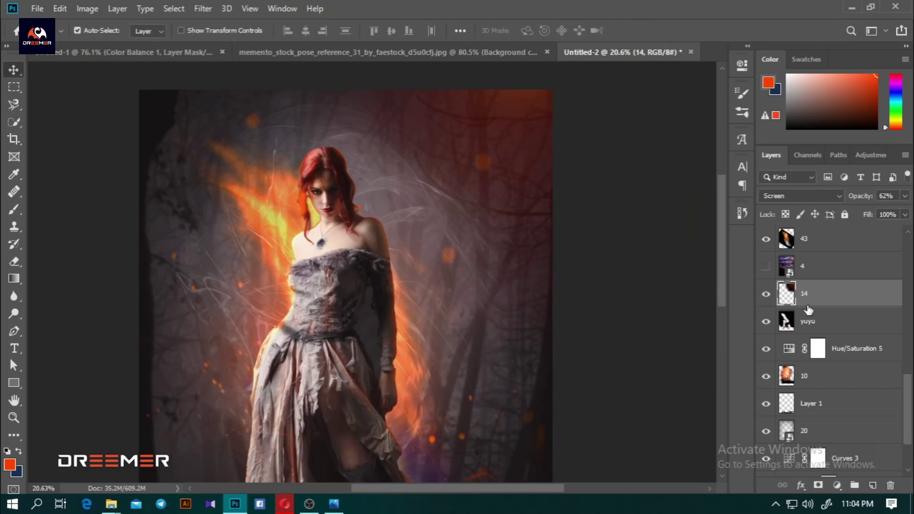
scroll(784, 338, up, 2)
- Toggle fire wings layer 43 and smoke layer 10 on and off to compare
click(786, 293)
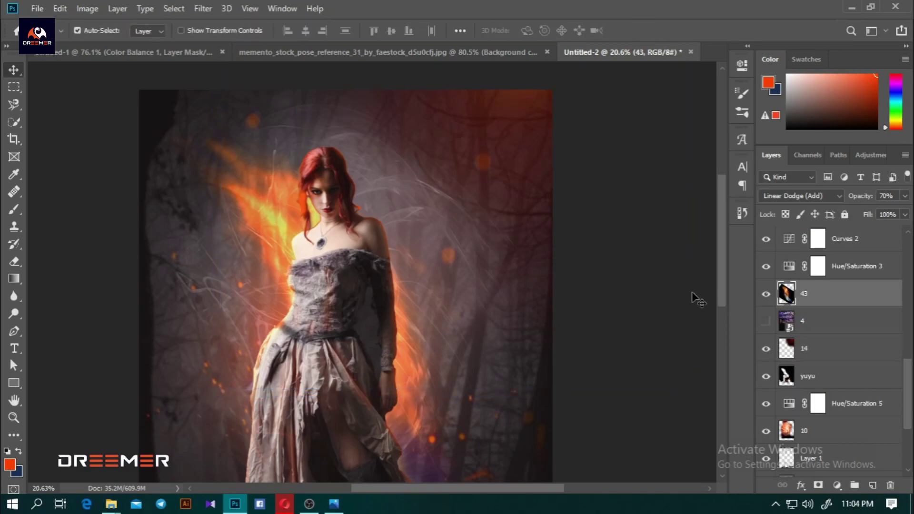
click(766, 293)
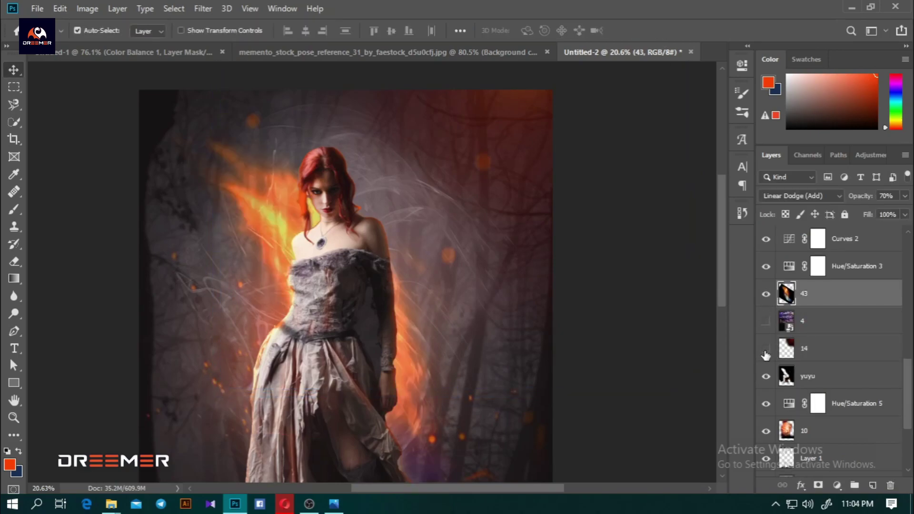
scroll(766, 378, down, 2)
click(766, 376)
click(767, 378)
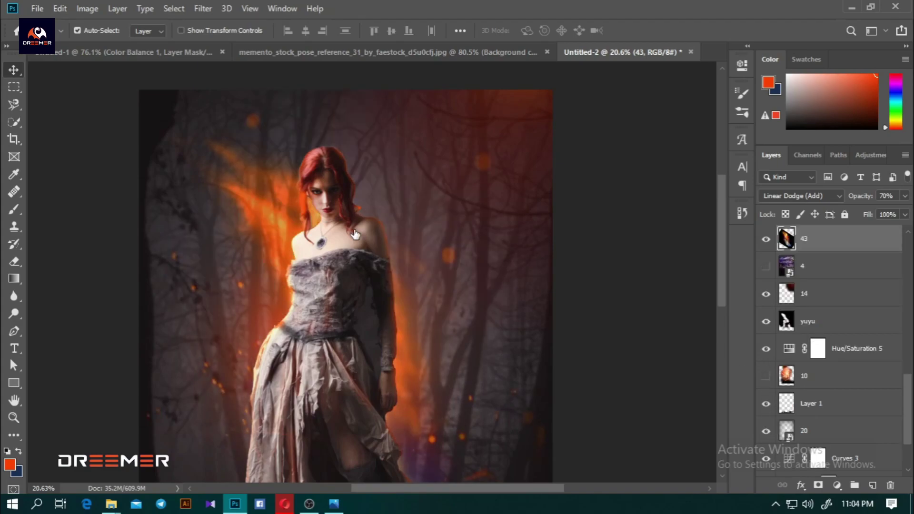
scroll(421, 273, down, 2)
scroll(421, 274, down, 3)
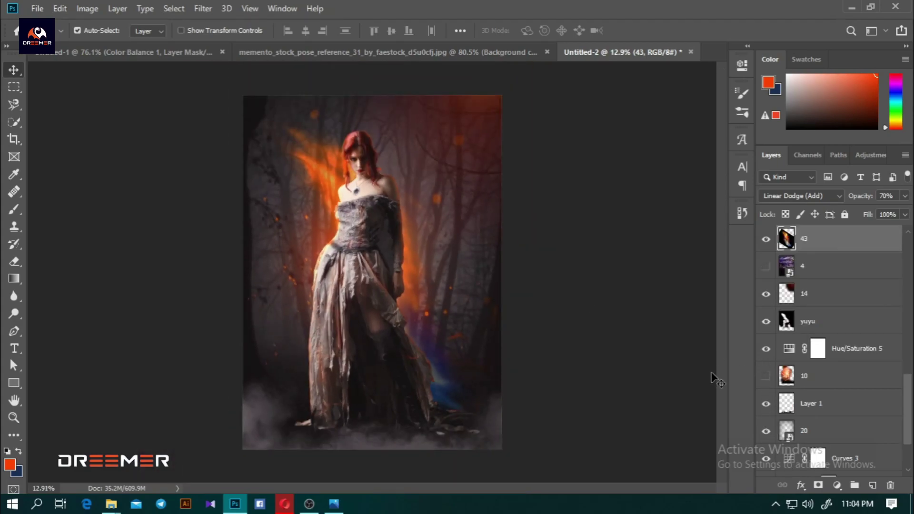
click(766, 377)
click(766, 376)
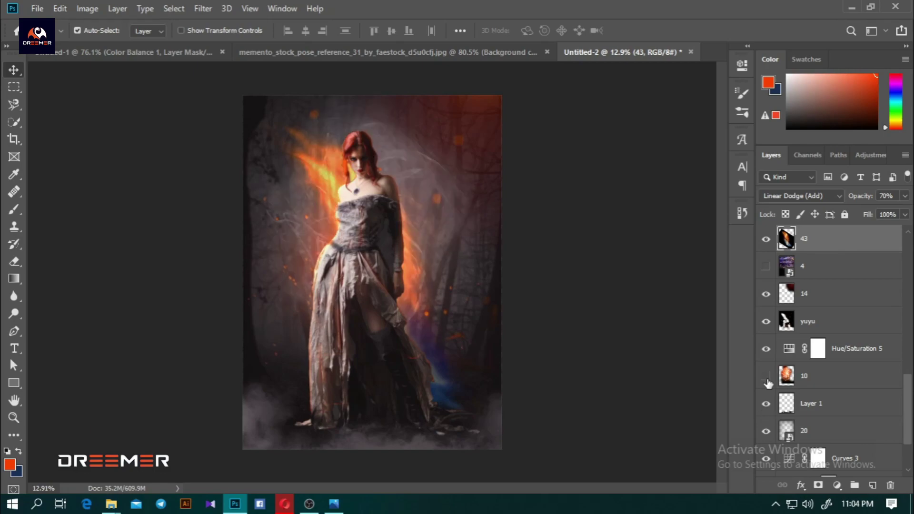
click(766, 377)
click(766, 377)
click(767, 377)
- Lower smoke layer 10's opacity to 43% and fit the image in the window
click(833, 376)
drag(884, 208, 871, 212)
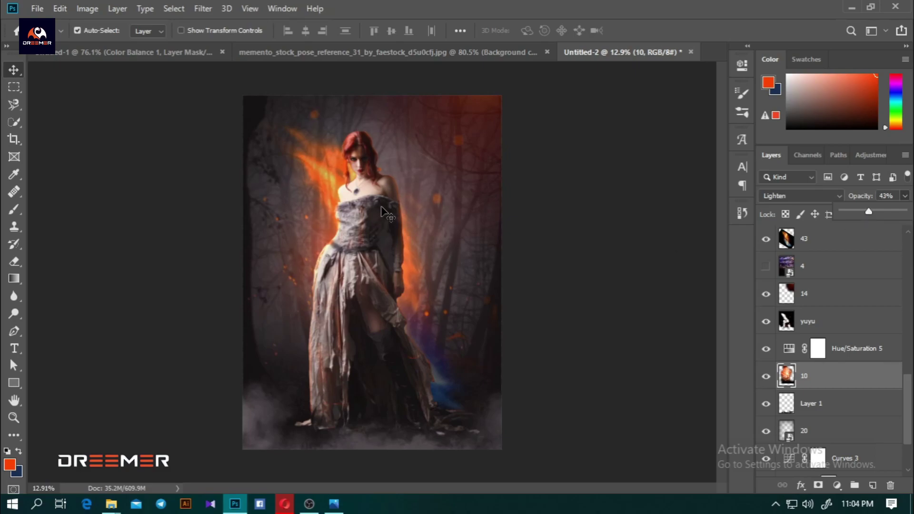
scroll(381, 200, up, 5)
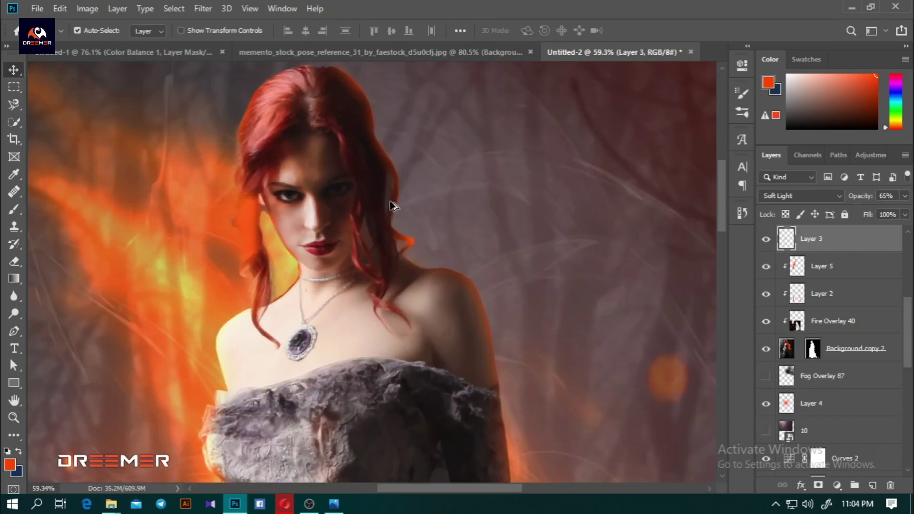
key(ctrl+0)
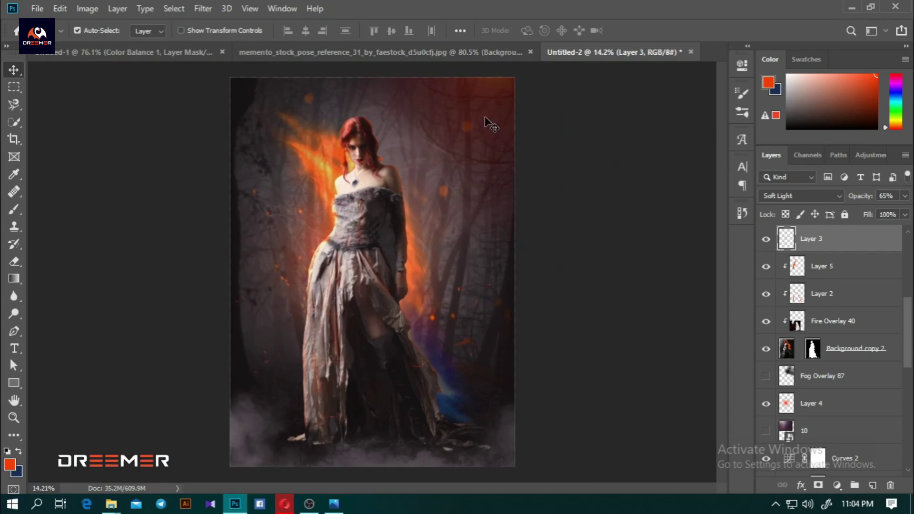
- Select red glow layer 14 and hide it
click(489, 123)
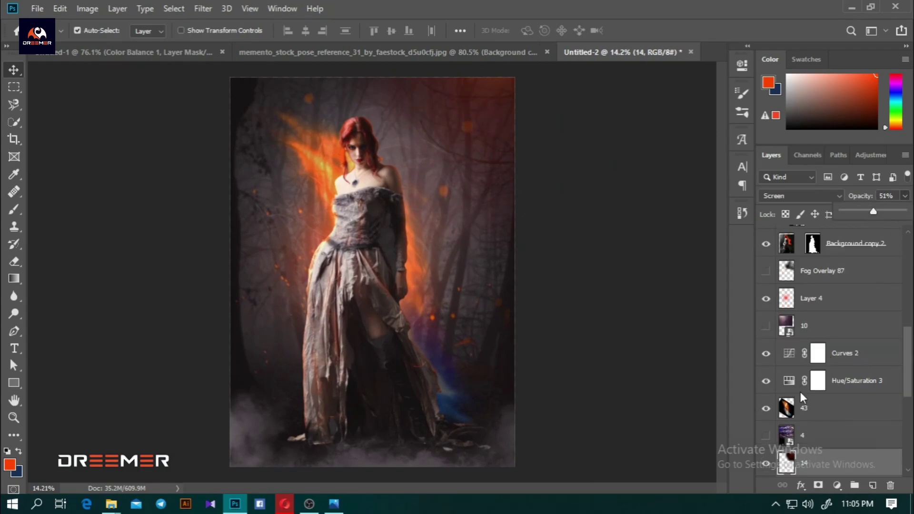
click(784, 452)
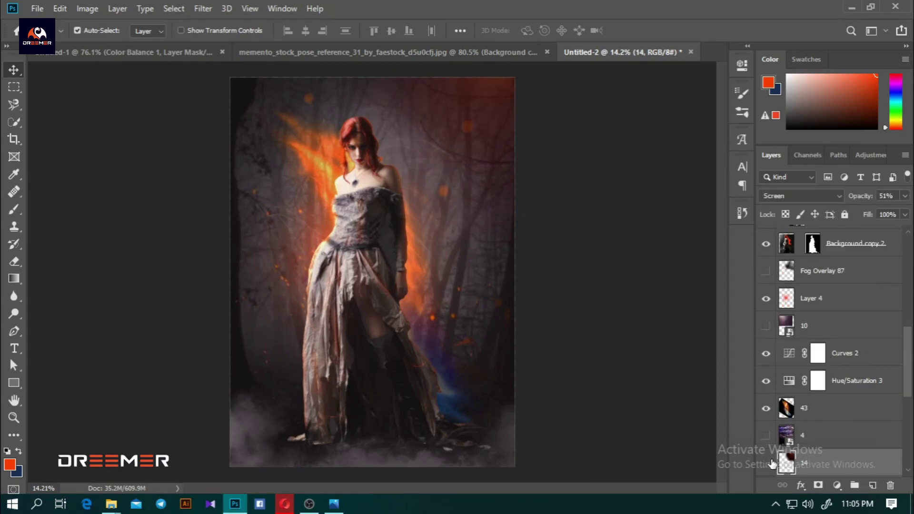
click(771, 464)
click(767, 463)
click(766, 464)
- Drag a blue lens flare image from the overlays folder onto the canvas
click(103, 509)
click(72, 449)
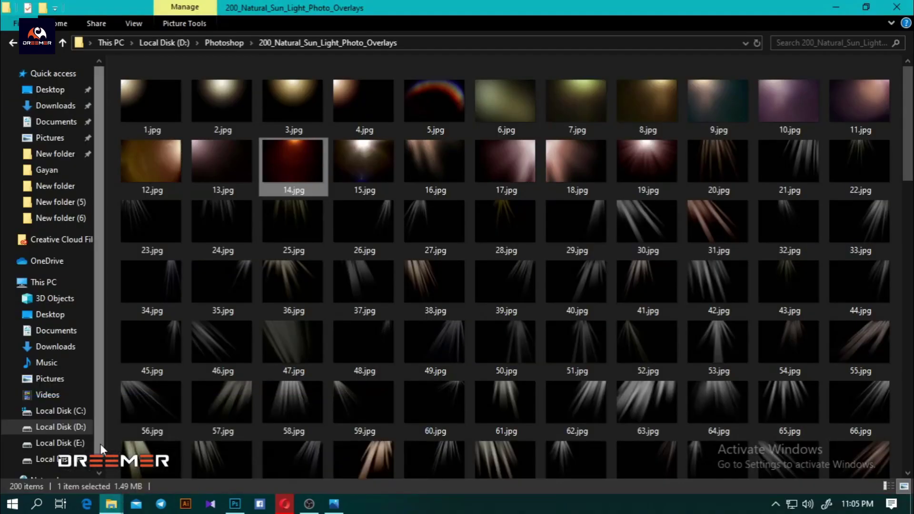
drag(147, 116, 375, 242)
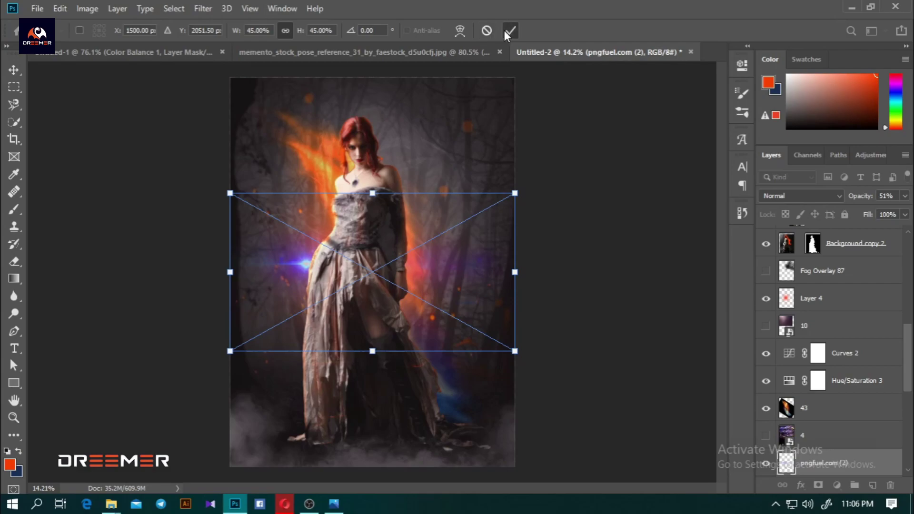
- Place the lens flare, raise its layer above Layer 3, and shrink it to about 12.5%
click(507, 32)
drag(818, 408, 816, 307)
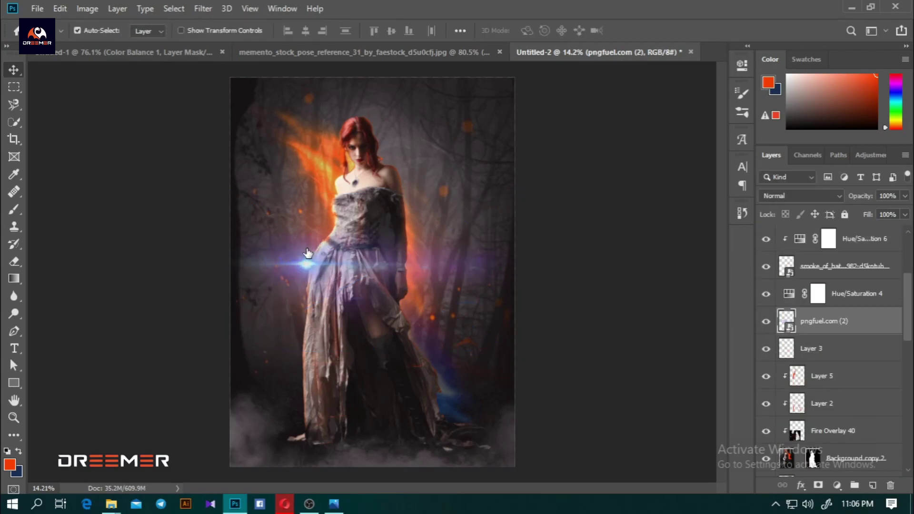
drag(306, 267, 391, 89)
key(ctrl+t)
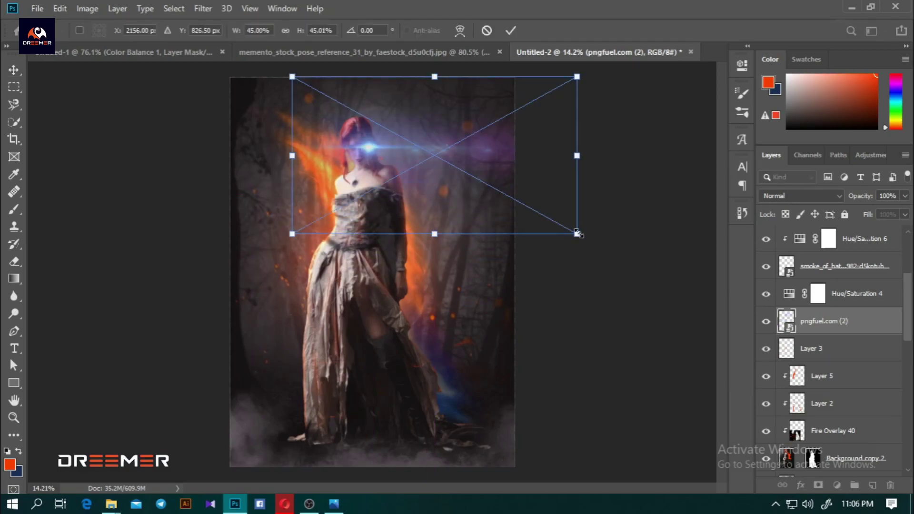
drag(577, 238, 471, 181)
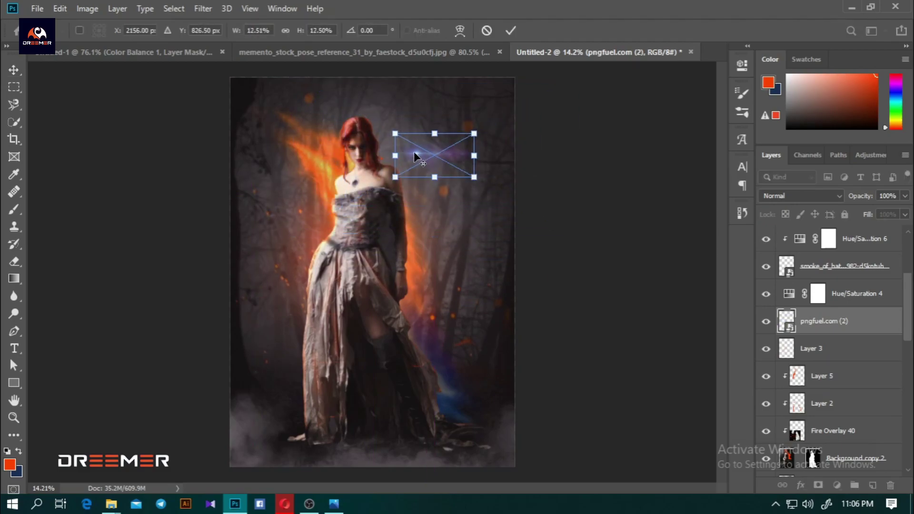
scroll(414, 155, up, 2)
scroll(344, 143, up, 2)
scroll(344, 143, up, 2)
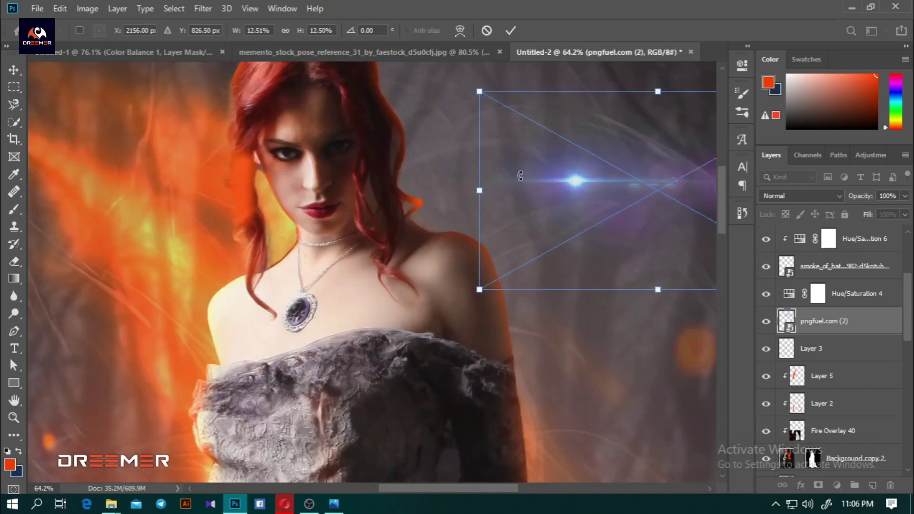
key(Return)
- Move the shrunken flare down onto the woman's pendant
mouse_move(579, 249)
mouse_down()
mouse_move(339, 215)
mouse_move(308, 139)
mouse_up()
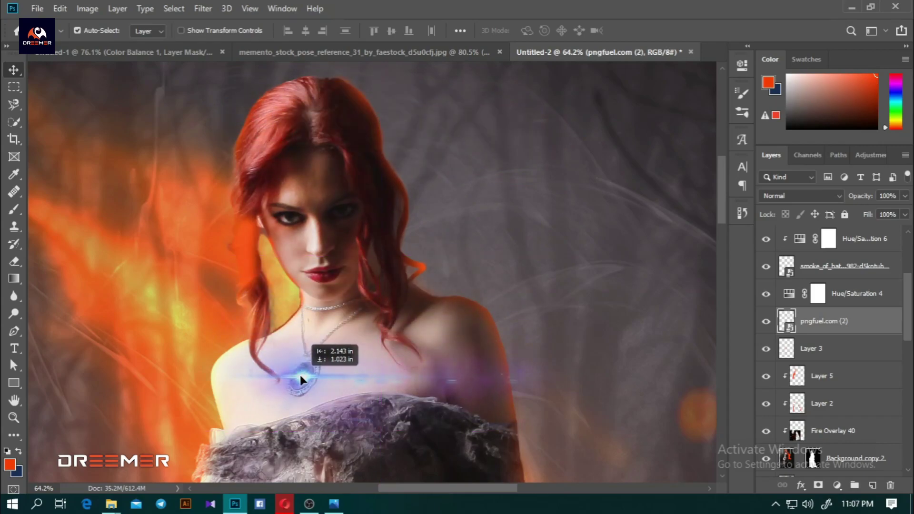
drag(309, 139, 299, 375)
scroll(417, 306, down, 3)
scroll(418, 306, up, 3)
scroll(476, 300, up, 2)
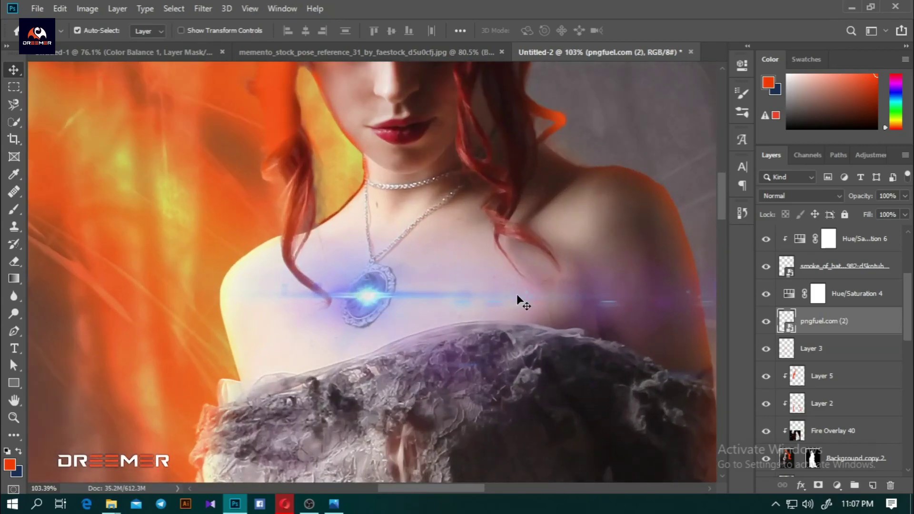
- Rasterize the flare, erase its purple haze on the right shoulder, and centre it on the pendant
click(10, 265)
key(Return)
scroll(490, 287, down, 2)
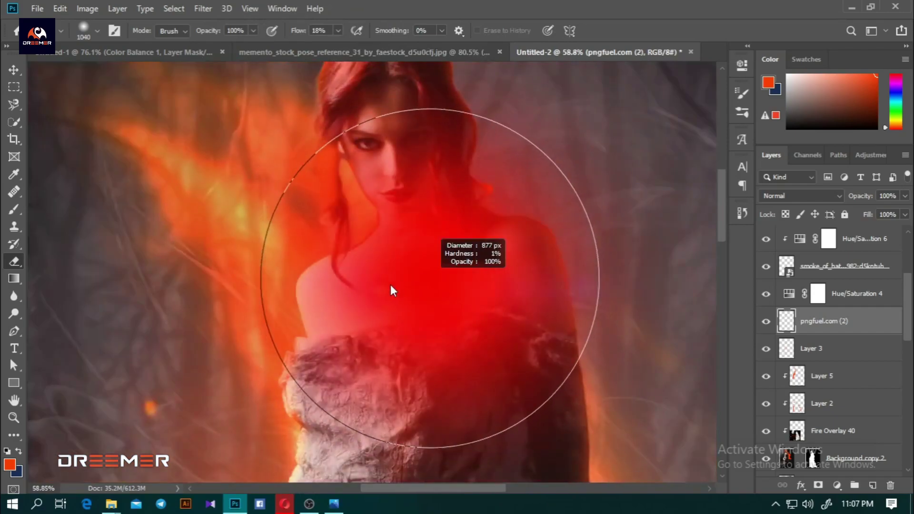
drag(513, 294, 530, 306)
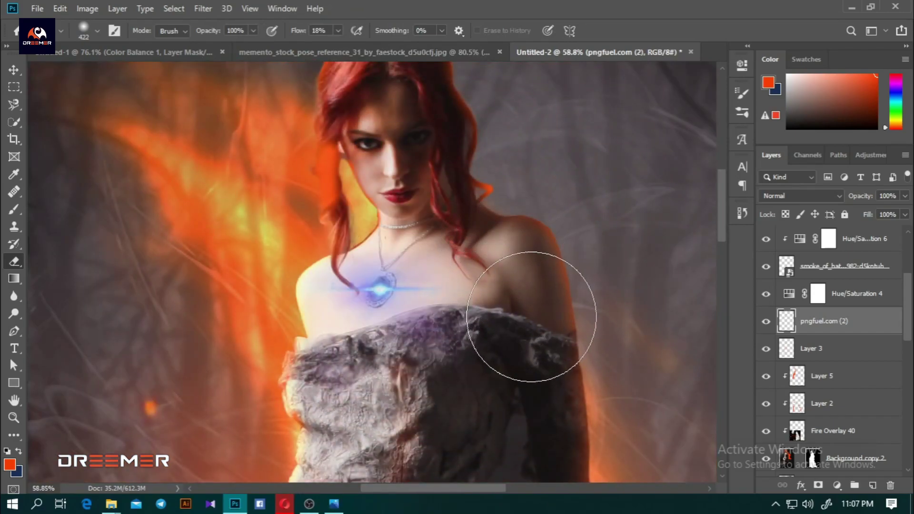
click(14, 70)
scroll(398, 302, up, 4)
drag(398, 303, 397, 285)
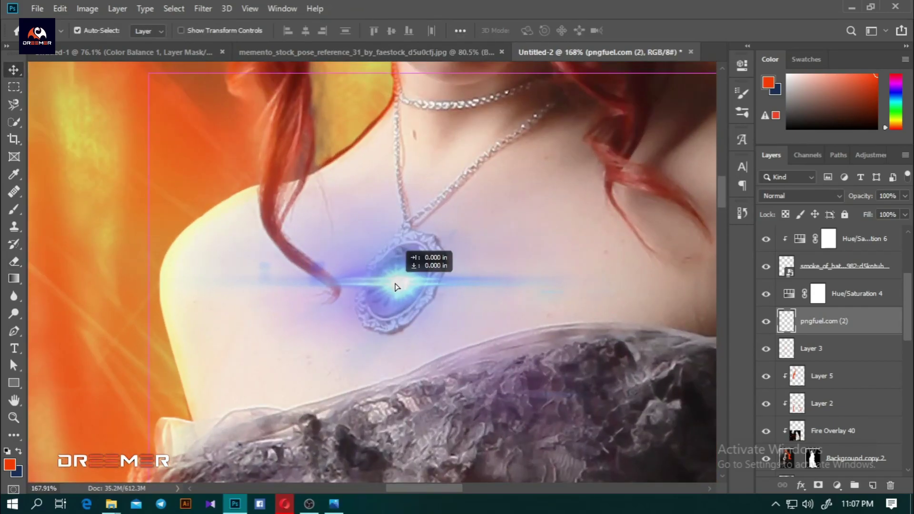
- Warp the flare's grid so its streak bends along the chest around the pendant
key(ctrl+t)
right_click(408, 281)
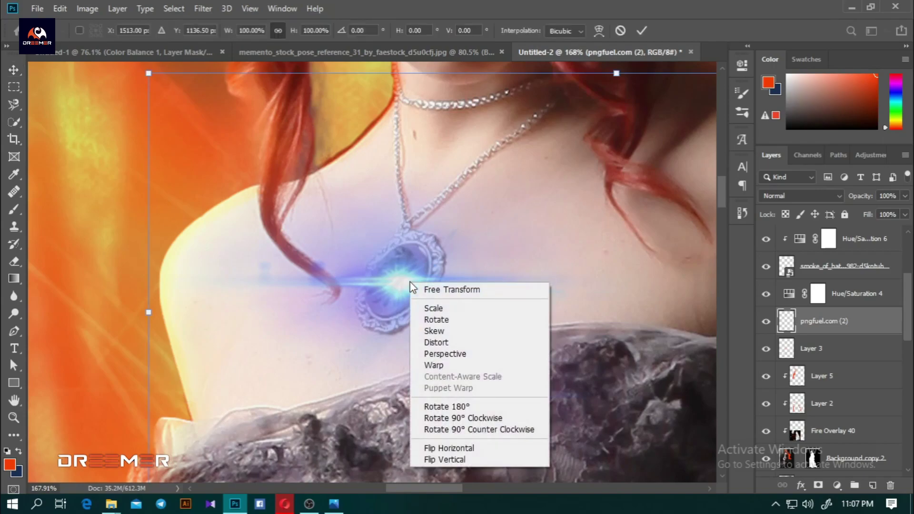
click(444, 365)
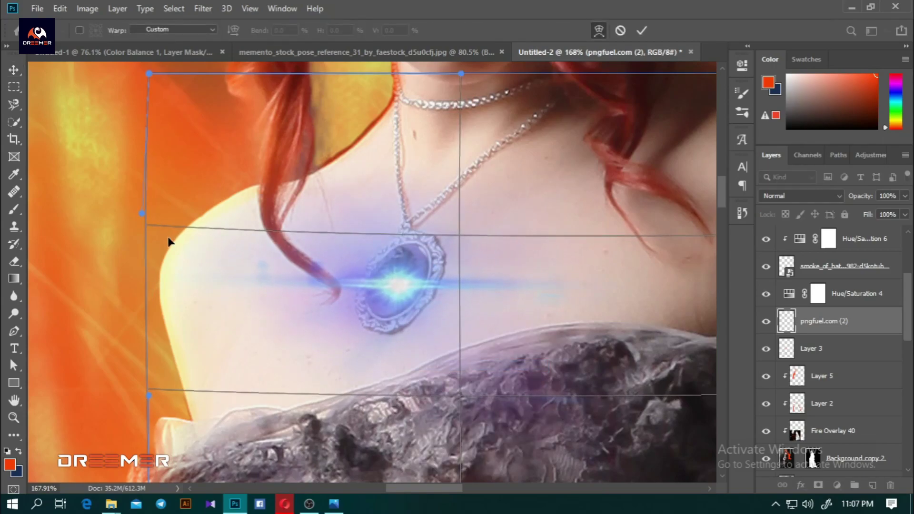
mouse_move(170, 241)
mouse_down()
mouse_move(214, 278)
mouse_move(523, 277)
mouse_up()
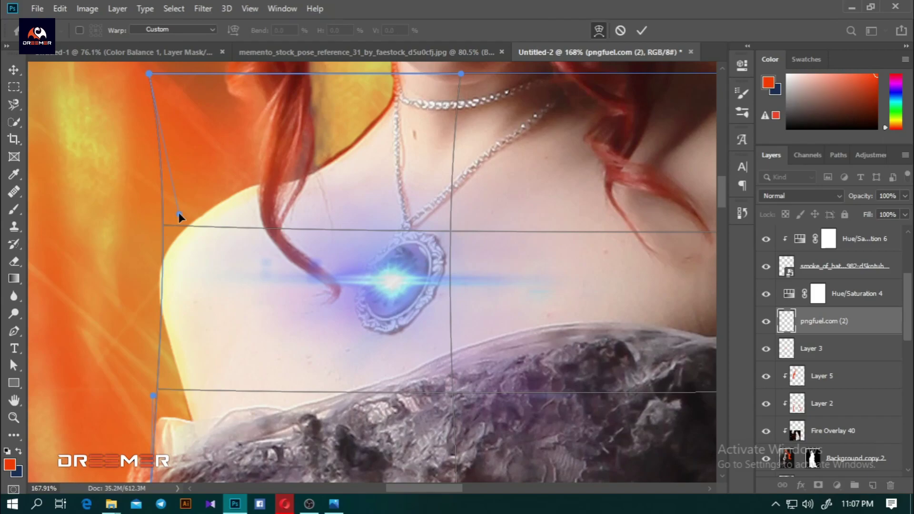
drag(178, 212, 184, 212)
drag(163, 80, 357, 161)
drag(418, 281, 398, 280)
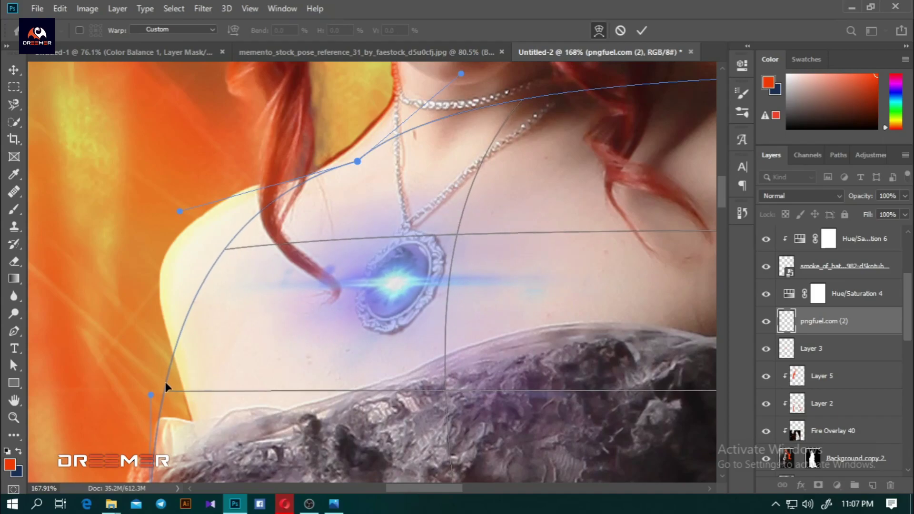
drag(165, 382, 218, 384)
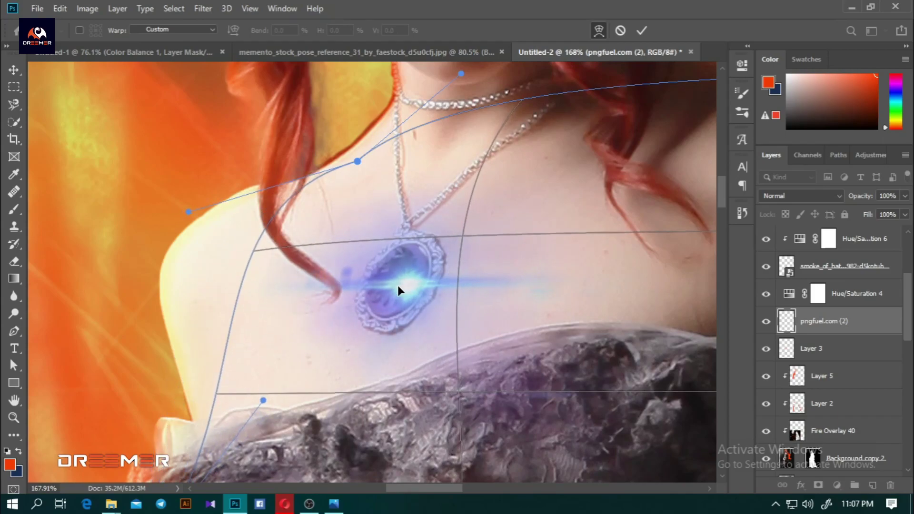
drag(398, 285, 393, 285)
click(642, 30)
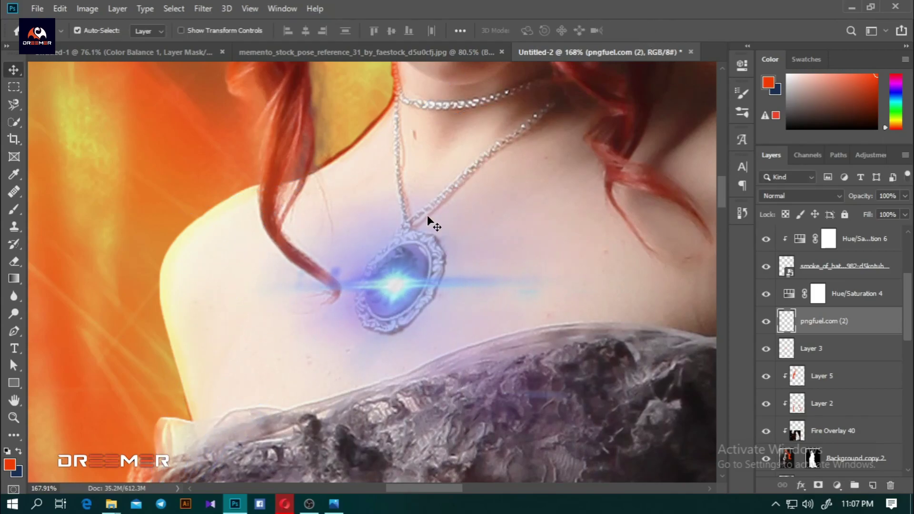
key(ctrl+0)
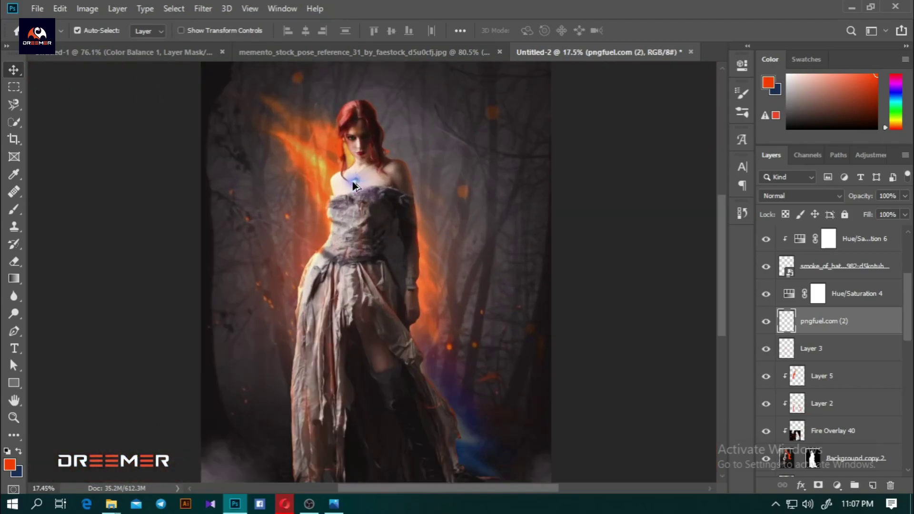
- Add a Hue/Saturation layer clipped to the flare with Hue about +139 and Saturation +24
scroll(354, 186, up, 3)
click(836, 485)
click(837, 356)
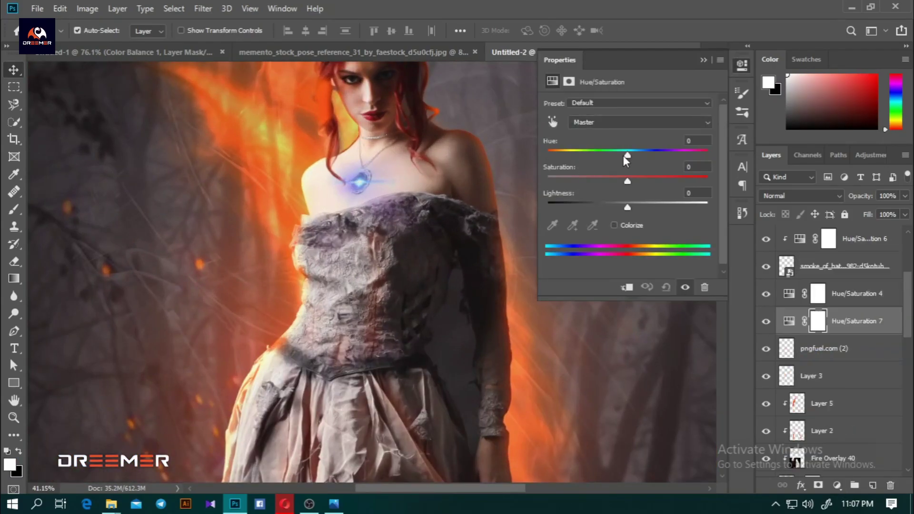
key(ctrl+alt+g)
drag(636, 154, 667, 151)
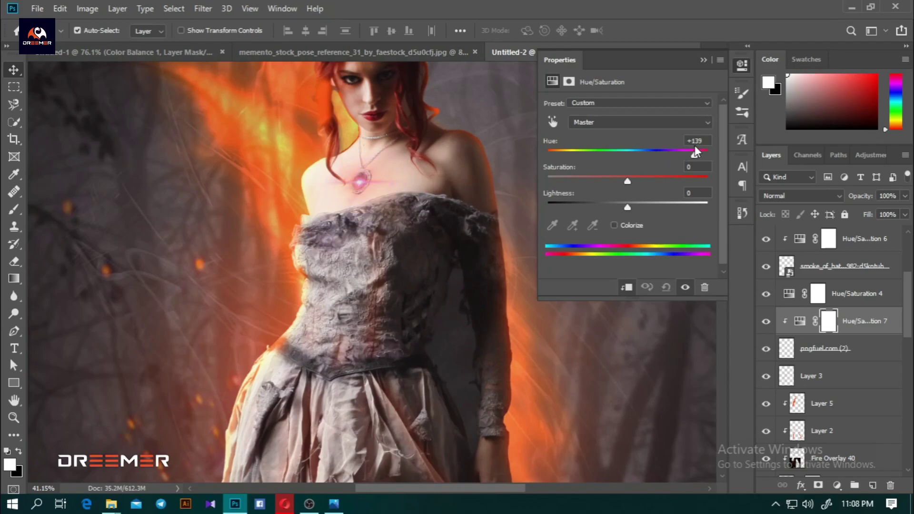
drag(692, 146, 695, 147)
mouse_move(627, 181)
mouse_down()
mouse_move(668, 173)
mouse_move(655, 176)
mouse_up()
key(ctrl+0)
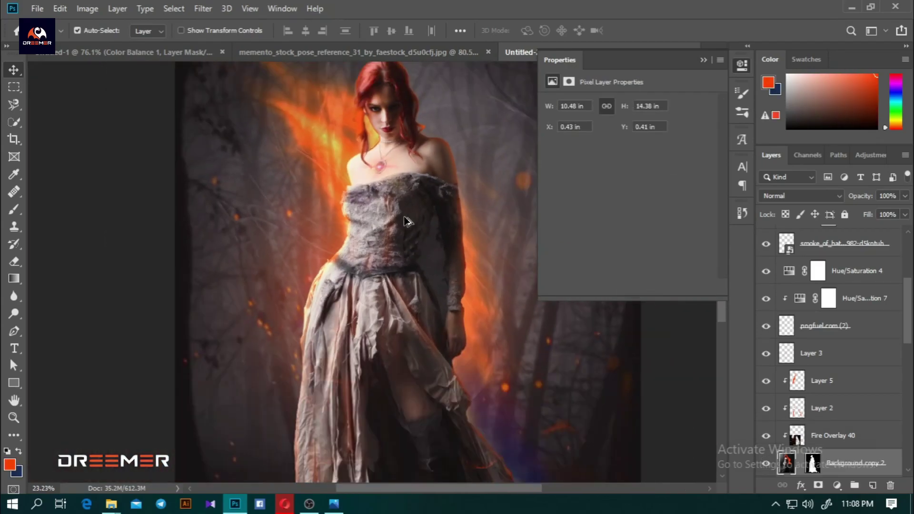
- Collapse the Properties panel and scroll through the layer stack to review the composite
click(702, 60)
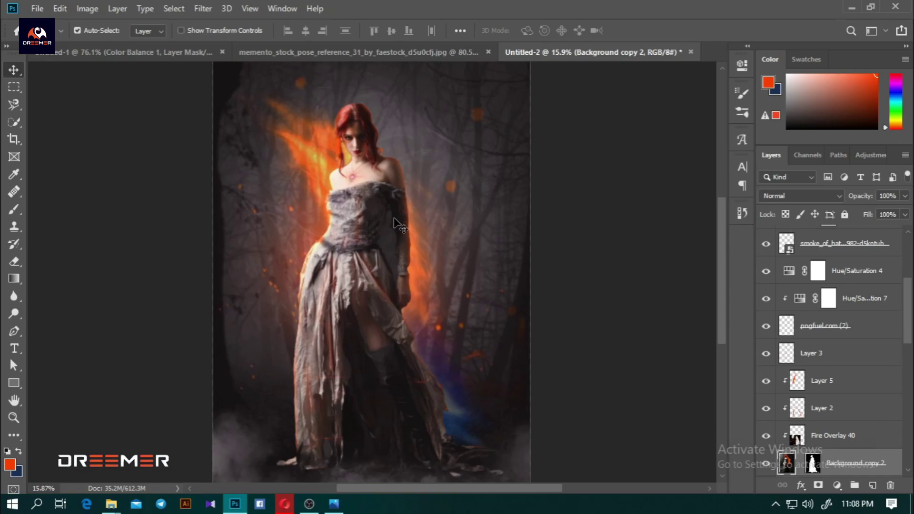
scroll(379, 227, down, 1)
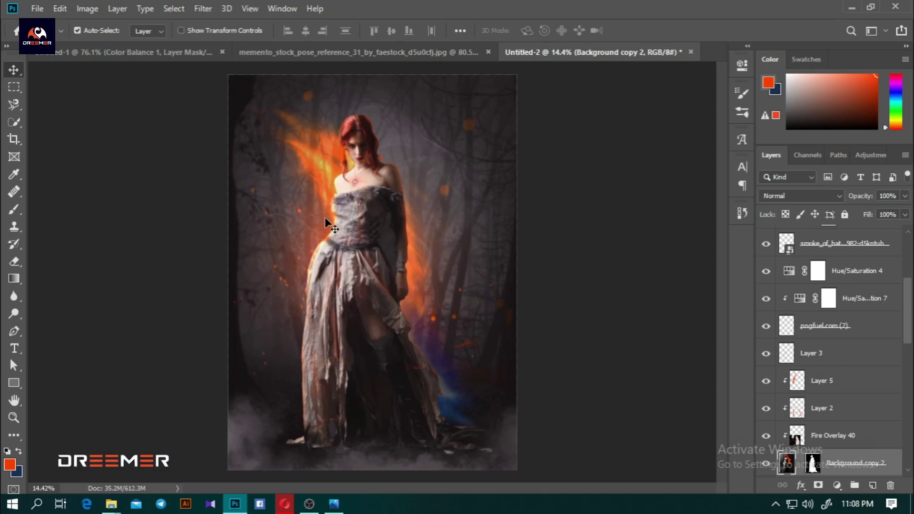
scroll(831, 232, up, 3)
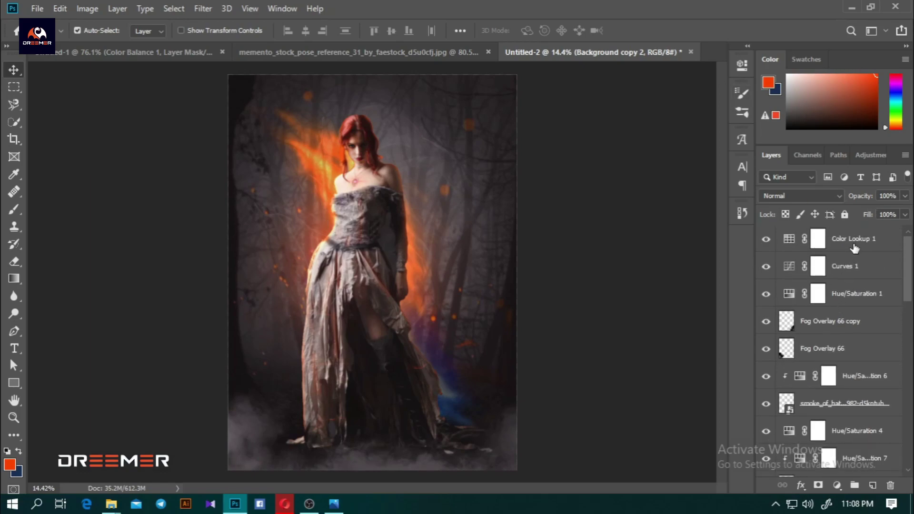
scroll(852, 286, down, 3)
scroll(847, 367, down, 3)
scroll(846, 428, down, 2)
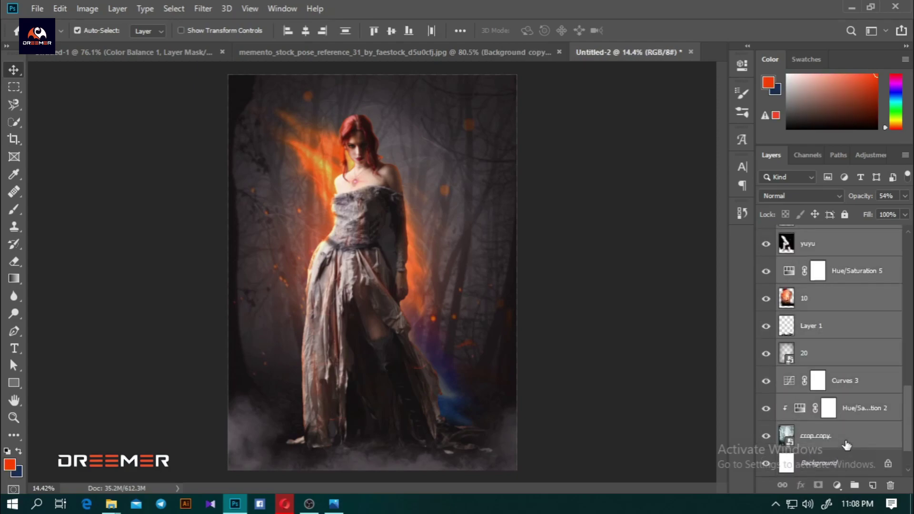
scroll(846, 444, up, 3)
scroll(846, 443, up, 3)
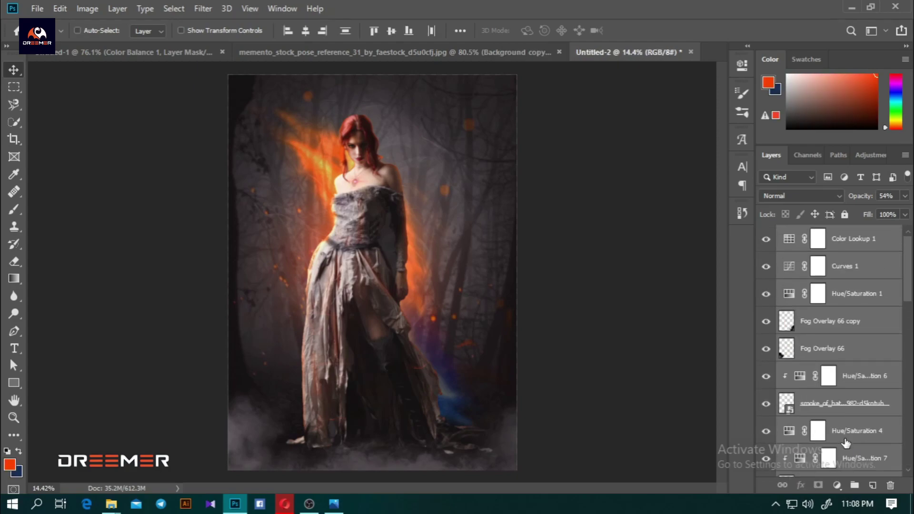
- Group all layers from Color Lookup 1 down to crop copy into Group 1
scroll(846, 428, down, 1)
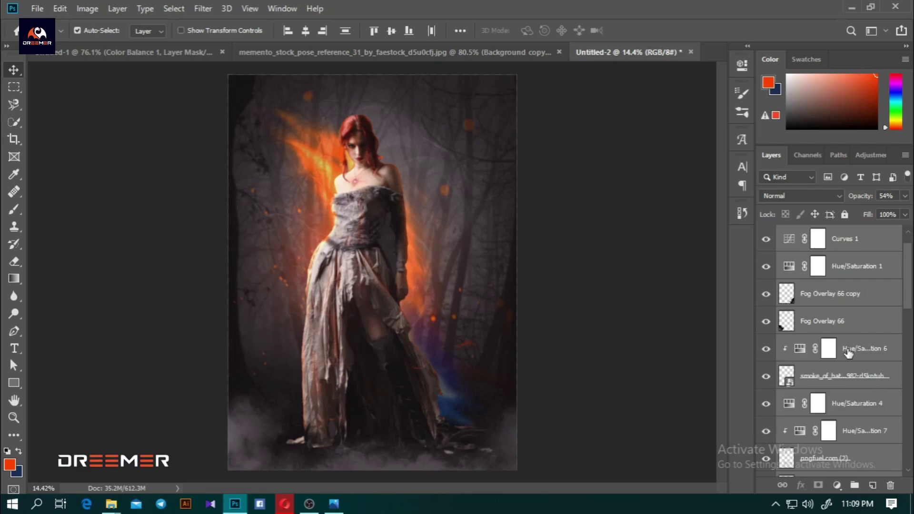
scroll(845, 352, up, 1)
key(alt+bracketright)
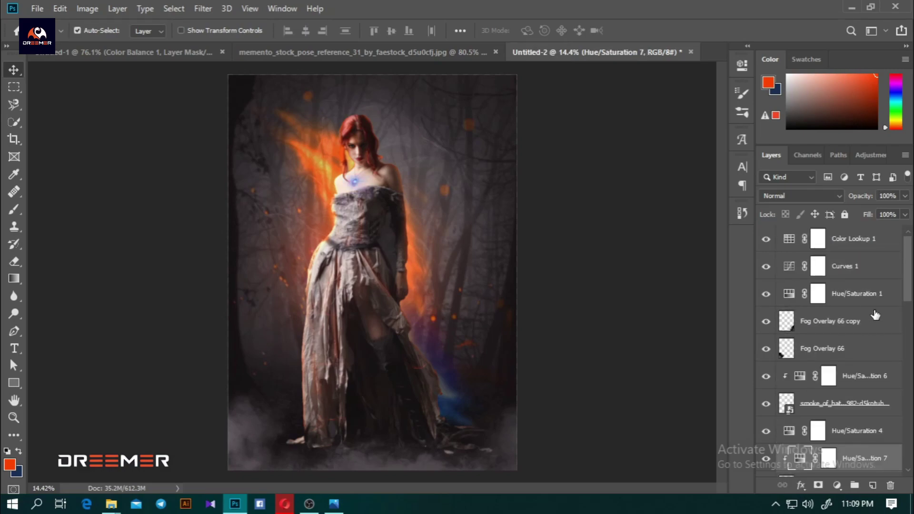
click(854, 240)
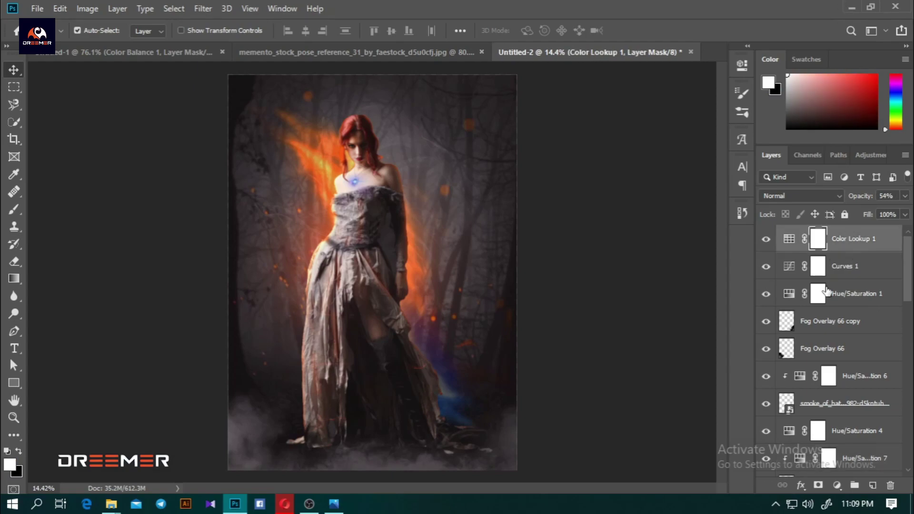
scroll(852, 257, down, 2)
scroll(828, 268, down, 3)
scroll(827, 270, down, 3)
shift+click(827, 436)
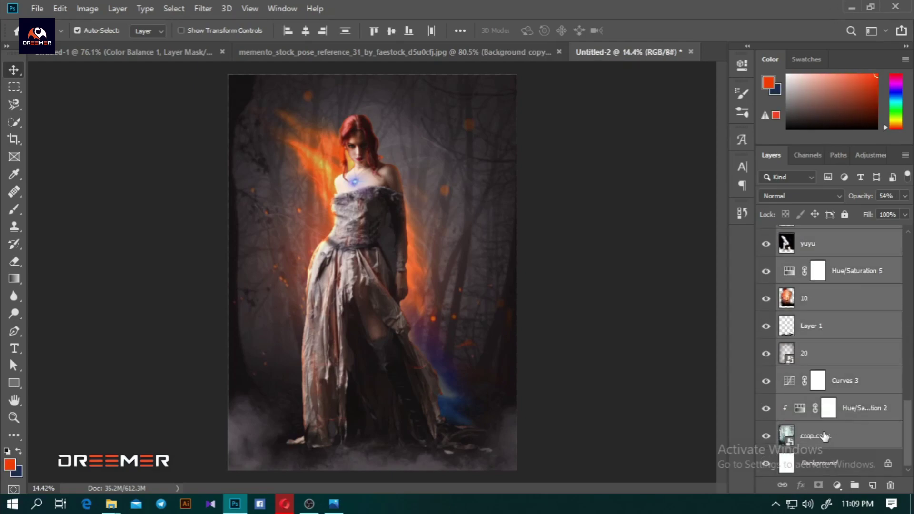
key(ctrl+g)
- Duplicate Group 1 and convert the copy into a smart object
key(ctrl+j)
right_click(830, 233)
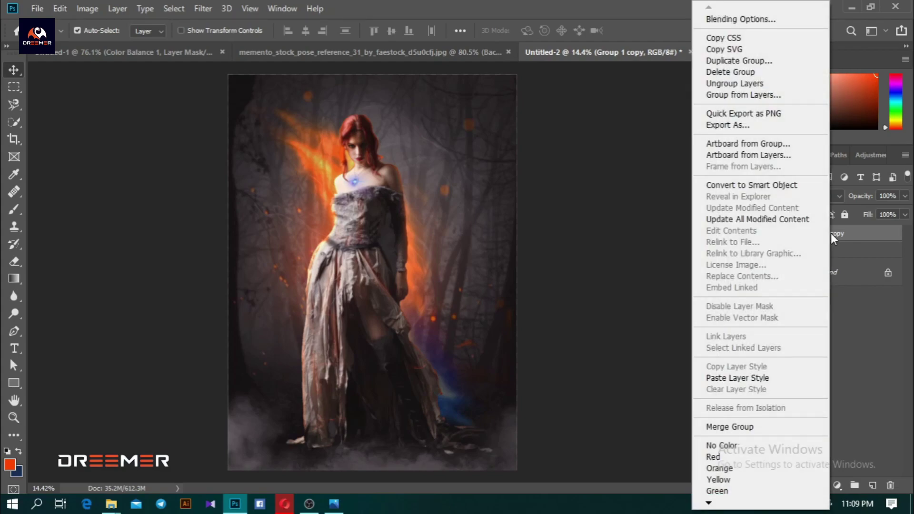
click(745, 184)
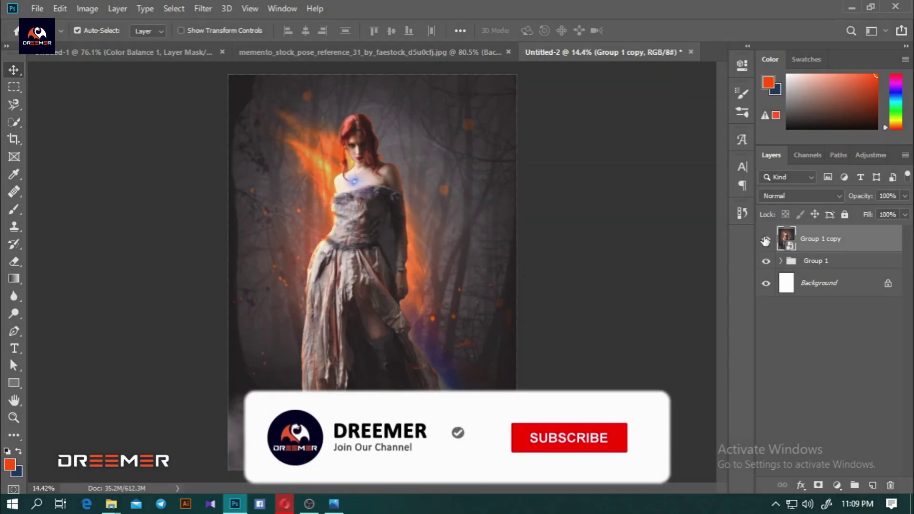
- Create a 'manipulation' folder on Local Disk (D:) and save Untitled-2.psd there
click(37, 8)
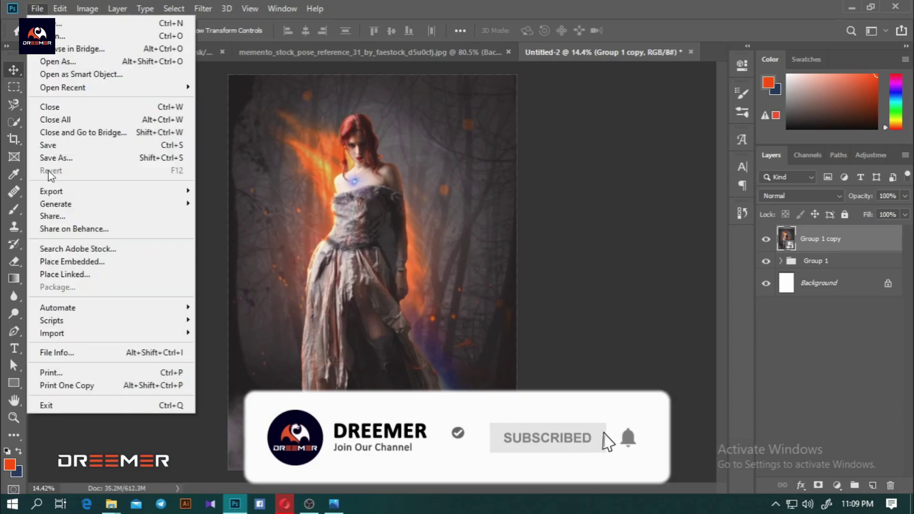
click(53, 145)
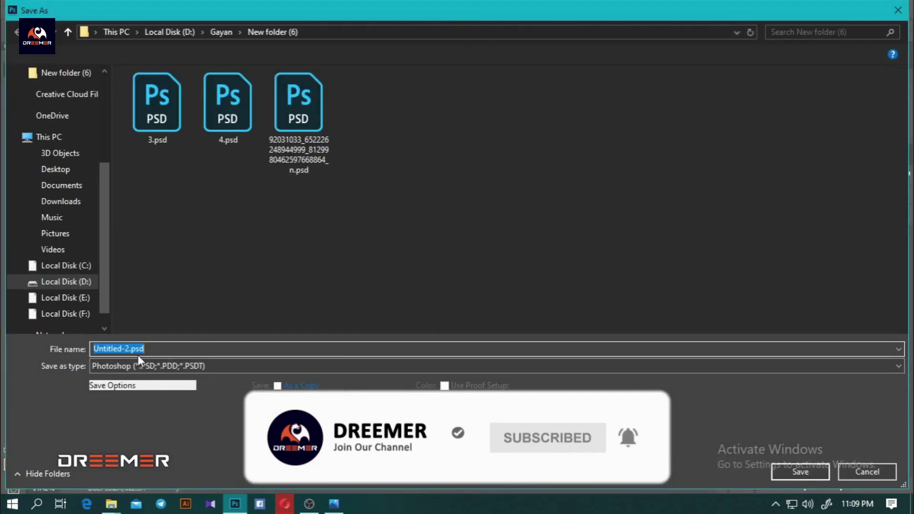
click(82, 286)
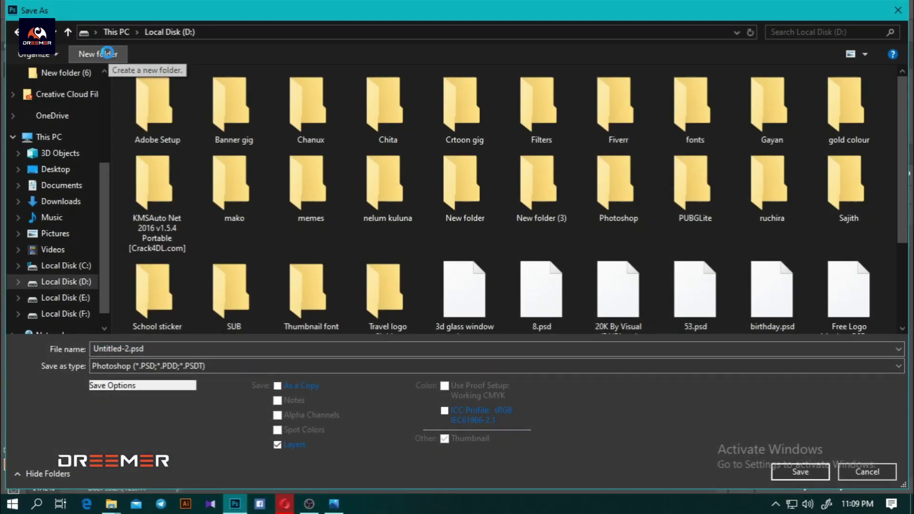
click(108, 54)
text(manip)
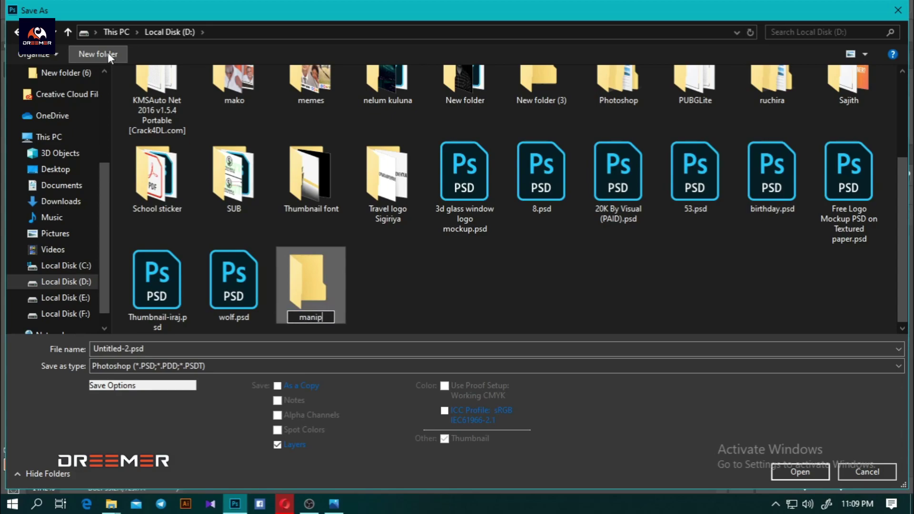
text(ulation)
key(Return)
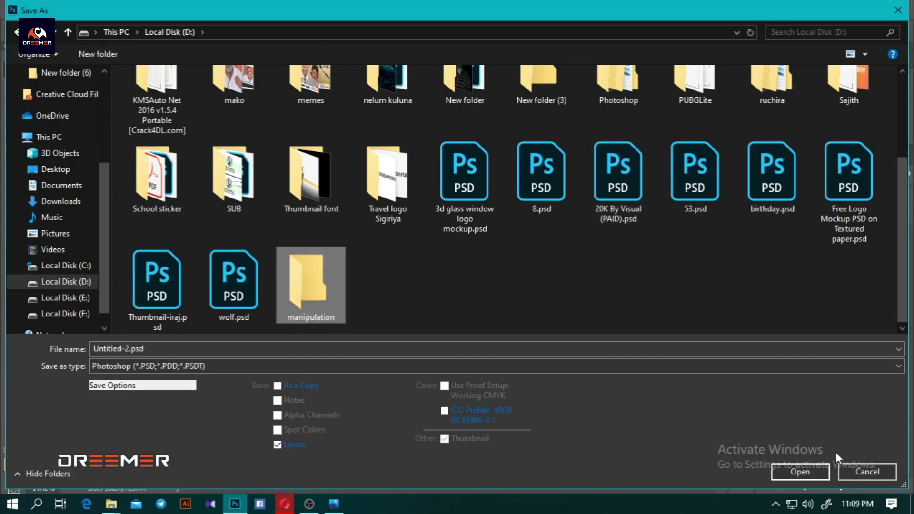
click(811, 471)
click(814, 471)
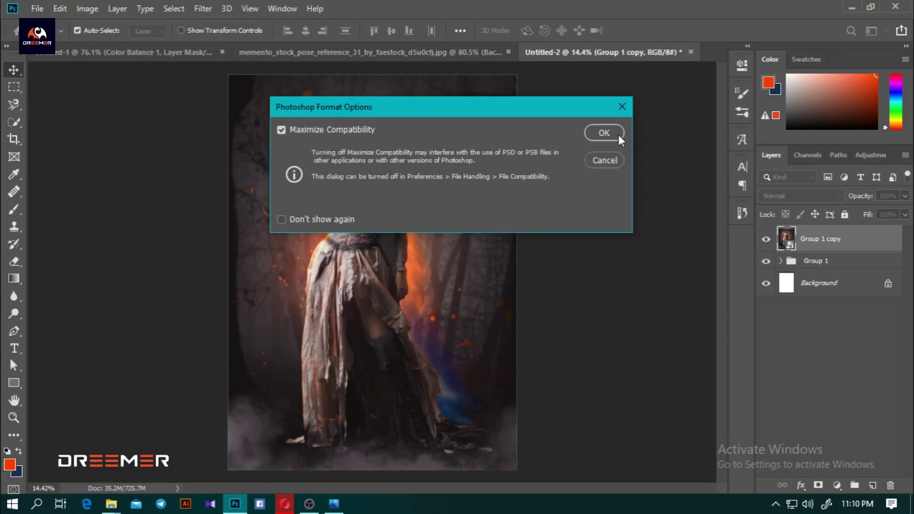
click(605, 133)
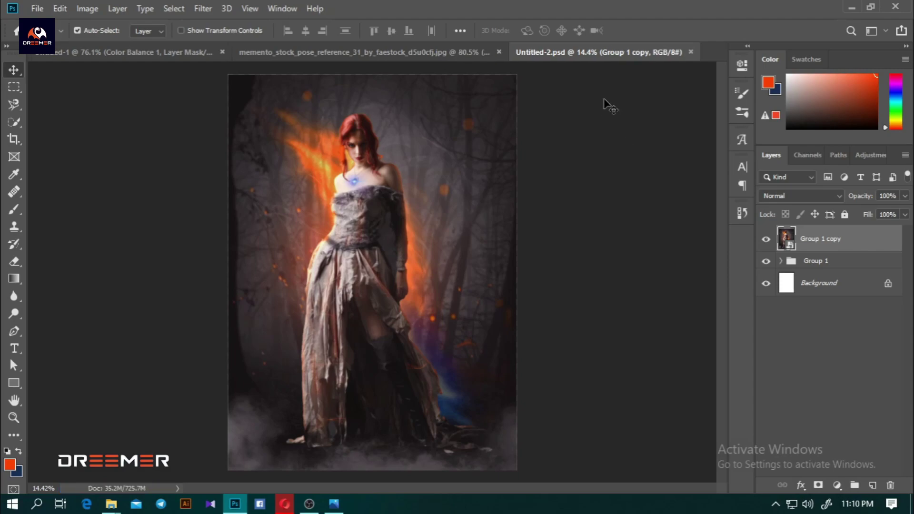
- Open the Camera Raw filter at 15% zoom and set Temperature -13, Tint +22
click(204, 9)
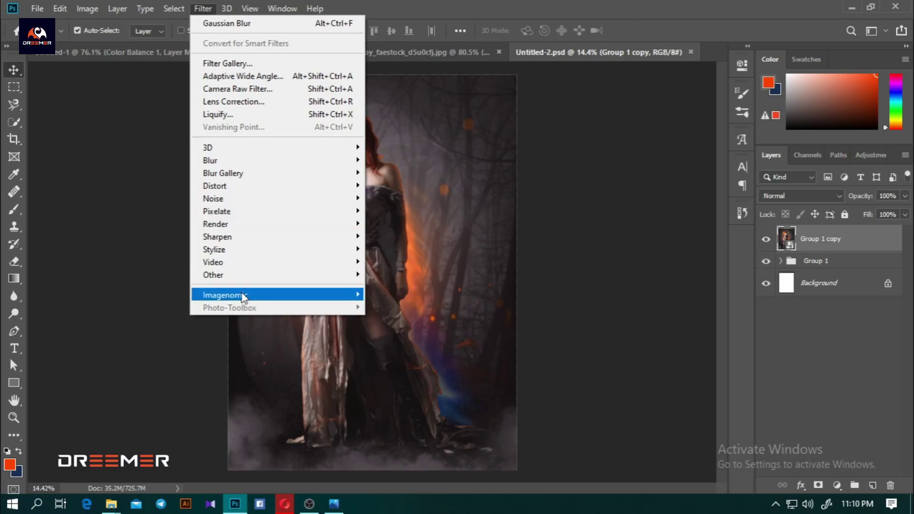
click(234, 89)
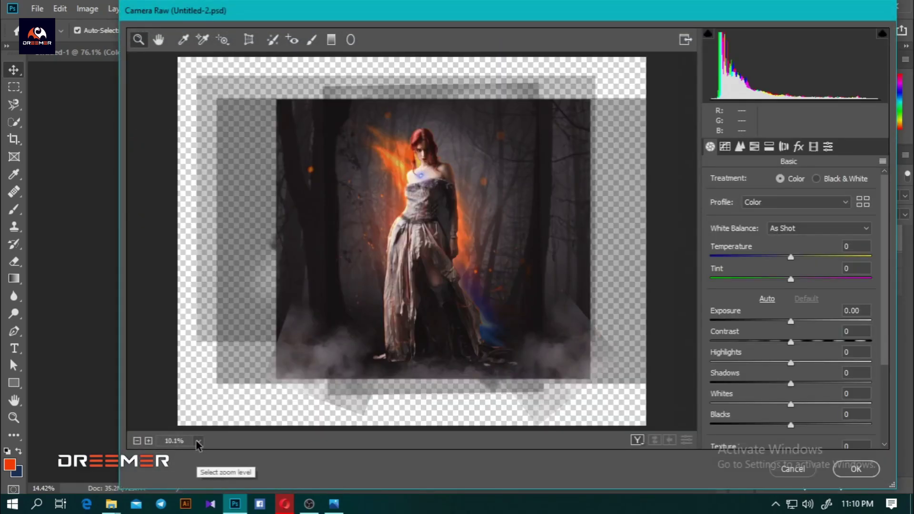
click(382, 267)
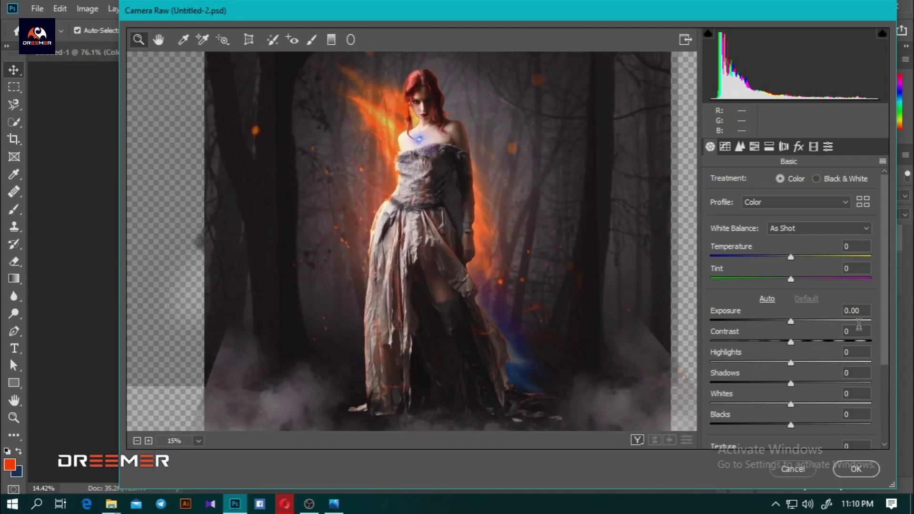
drag(790, 258, 782, 258)
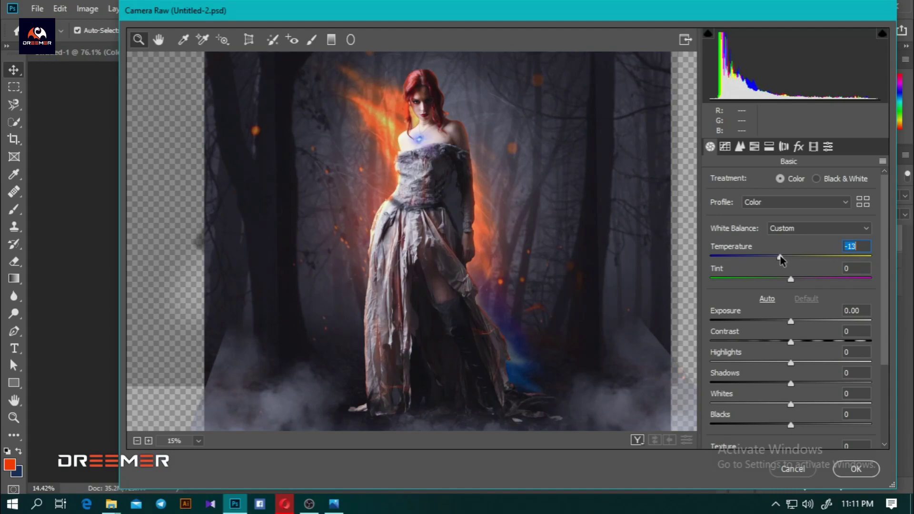
drag(791, 280, 807, 282)
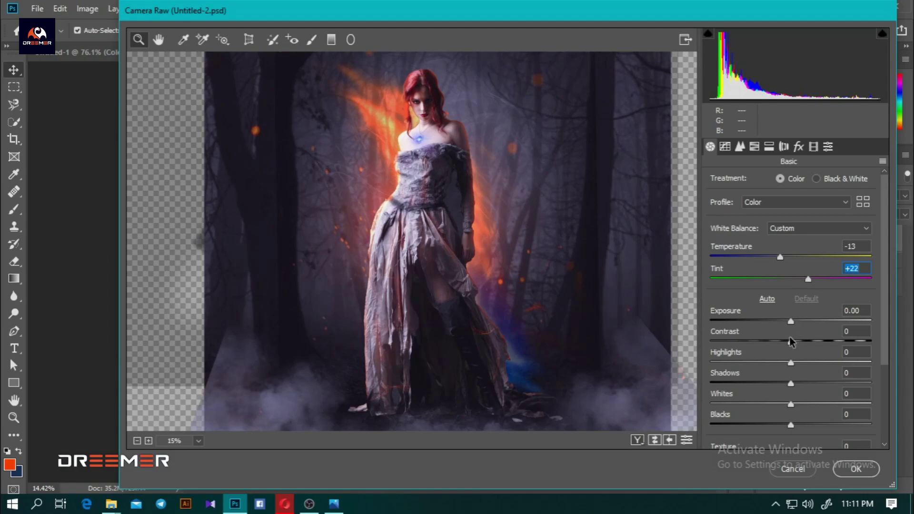
- Set the Parametric tone curve to Highlights -15, Lights +17, Darks -6, Shadows -10
click(740, 146)
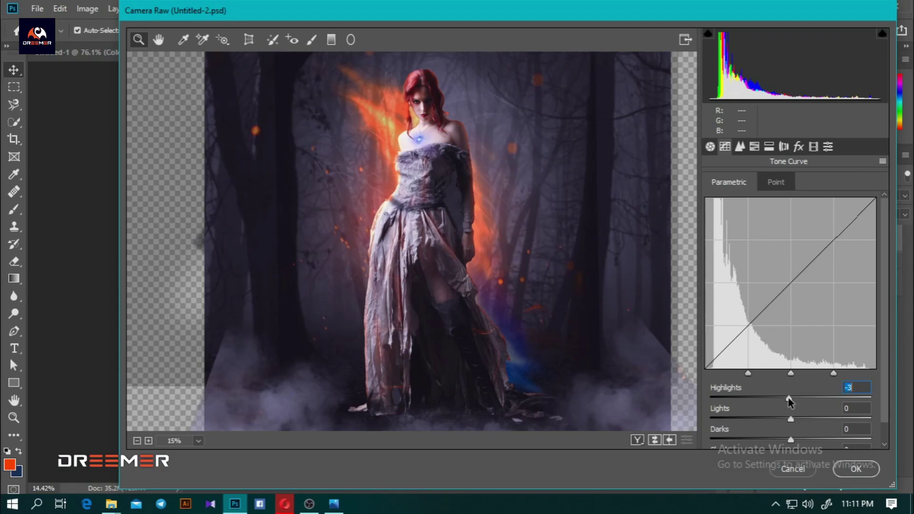
mouse_move(791, 398)
mouse_down()
mouse_move(736, 398)
mouse_move(781, 399)
mouse_up()
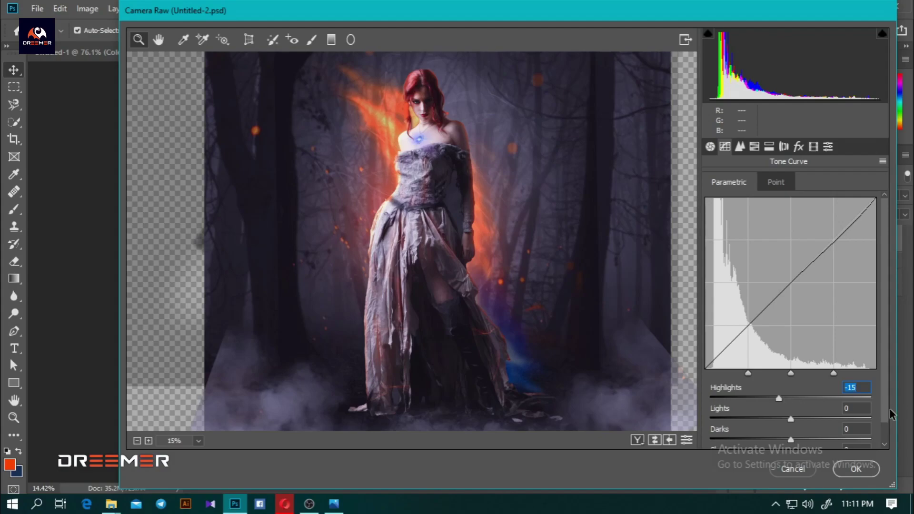
scroll(892, 414, down, 1)
mouse_move(791, 396)
mouse_down()
mouse_move(818, 397)
mouse_move(804, 397)
mouse_move(784, 419)
mouse_move(803, 439)
mouse_move(784, 439)
mouse_up()
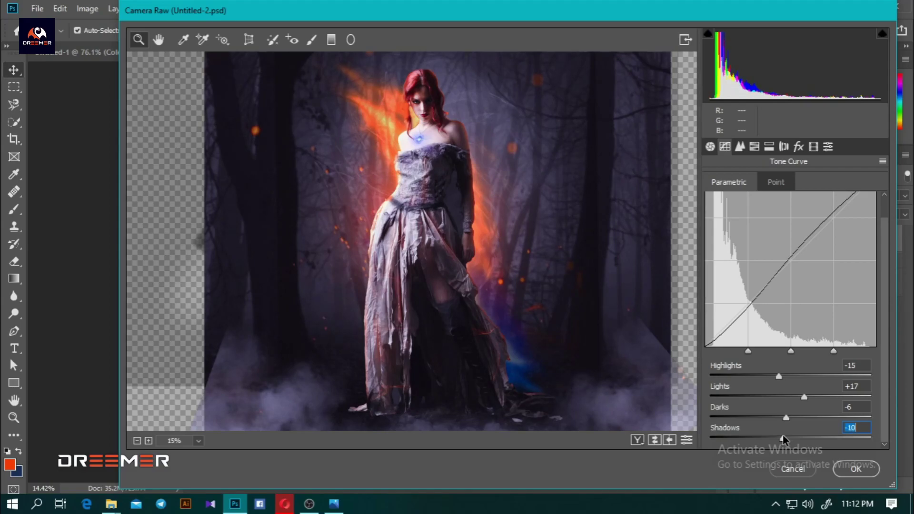
drag(784, 439, 782, 438)
click(740, 147)
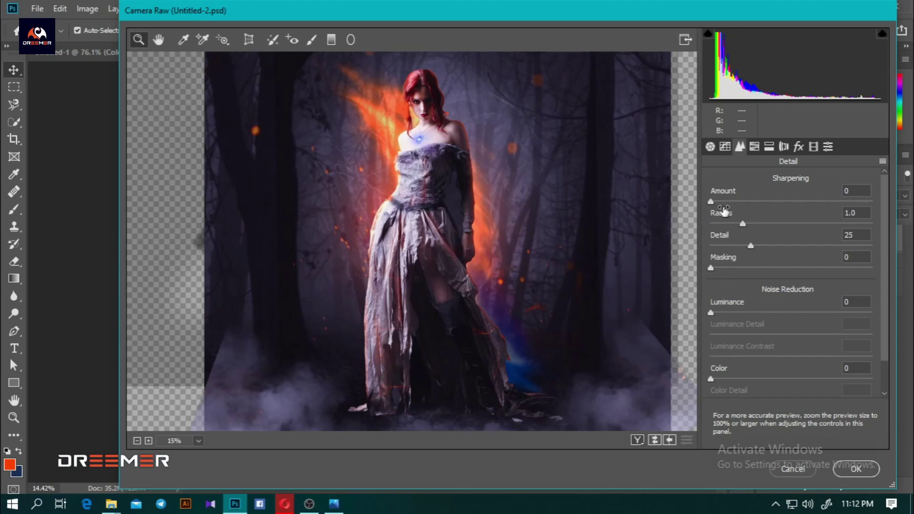
- Try sharpening then reset it, and raise Reds, Purples and Magentas HSL saturation
mouse_move(711, 203)
mouse_down()
mouse_move(733, 206)
mouse_move(757, 225)
mouse_up()
double_click(732, 201)
click(754, 147)
mouse_move(794, 229)
mouse_down()
mouse_move(822, 232)
mouse_move(786, 232)
mouse_move(808, 232)
mouse_move(784, 256)
mouse_move(799, 256)
mouse_move(820, 276)
mouse_move(792, 276)
mouse_move(792, 298)
mouse_up()
click(796, 252)
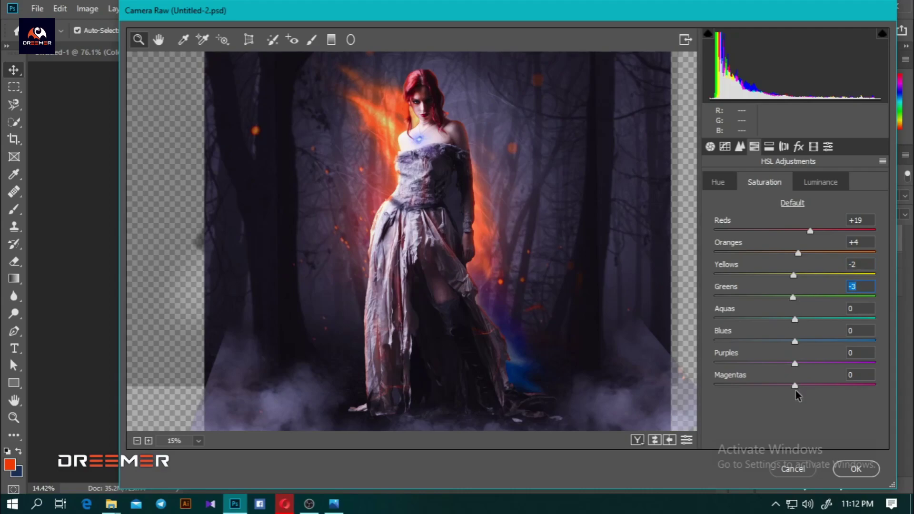
mouse_move(794, 385)
mouse_down()
mouse_move(835, 385)
mouse_move(809, 385)
mouse_move(814, 366)
mouse_up()
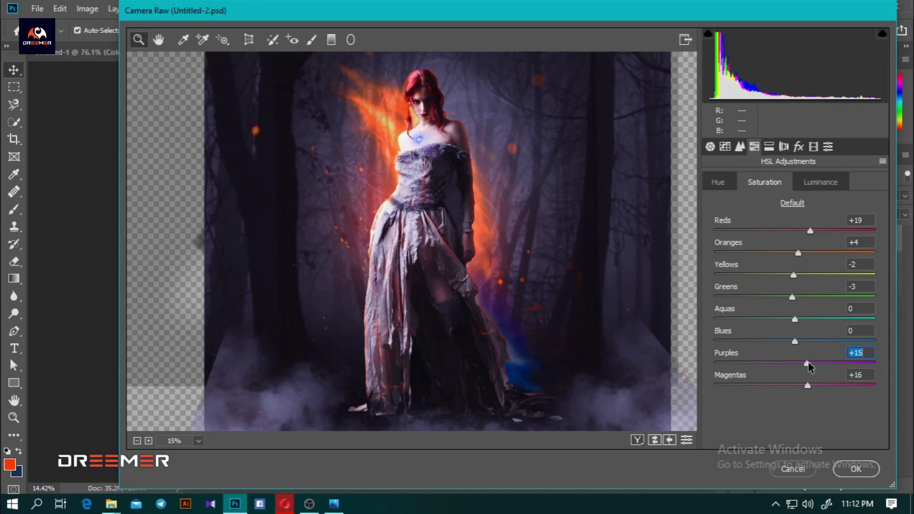
drag(807, 385, 803, 385)
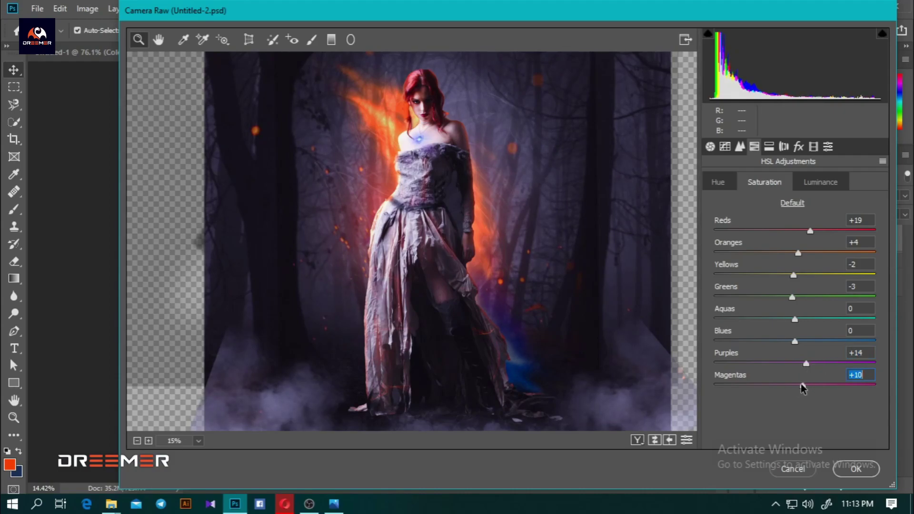
click(806, 363)
click(805, 384)
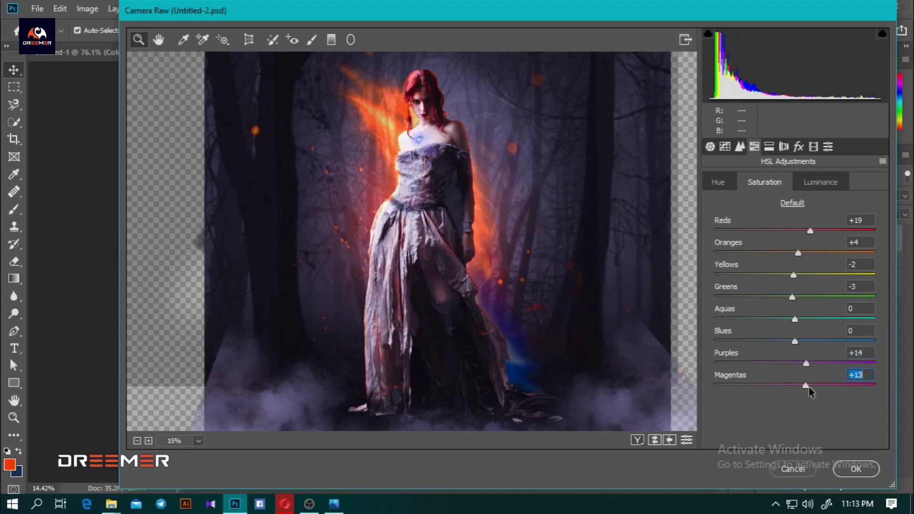
- Set HSL Luminance to Reds -3, Blues +13, Purples +38, Magentas +20
click(820, 182)
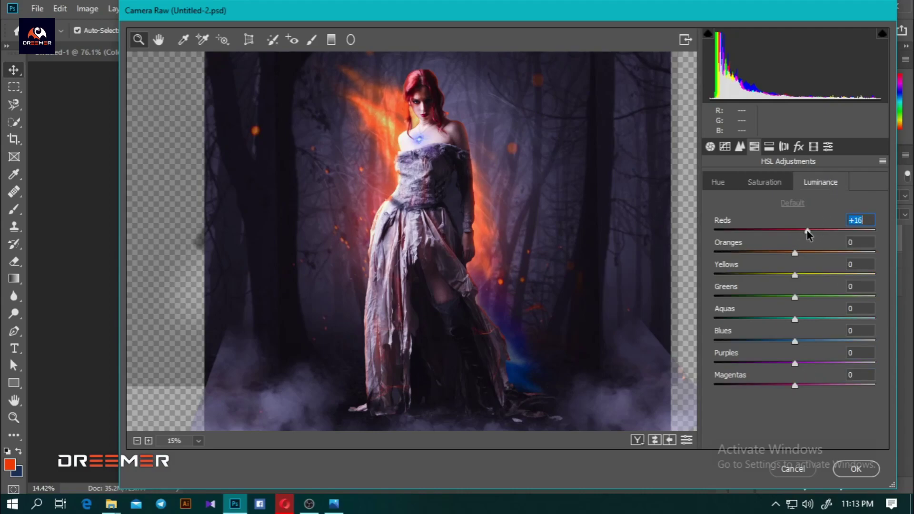
drag(808, 230, 792, 230)
drag(795, 363, 836, 363)
mouse_move(794, 384)
mouse_down()
mouse_move(842, 385)
mouse_move(810, 384)
mouse_up()
drag(795, 341, 826, 363)
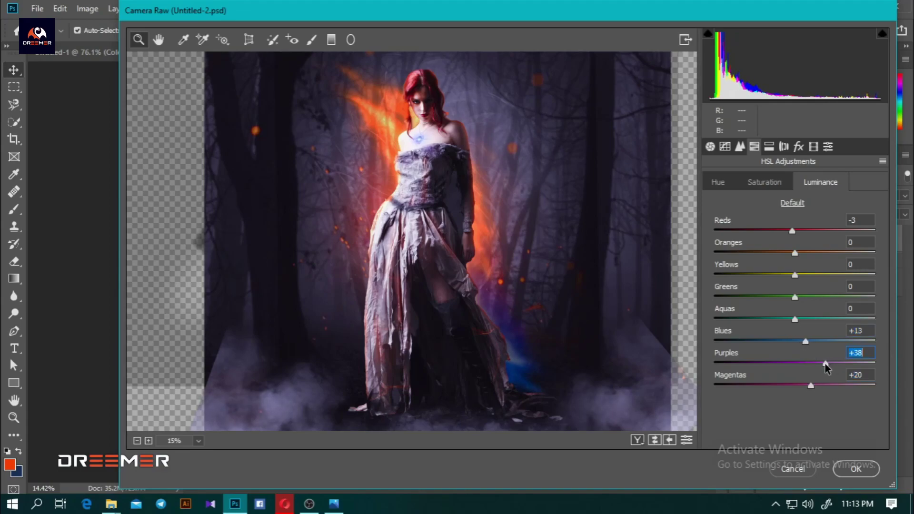
- Set HSL hues to Oranges +7, Yellows +1, Blues +5, Purples +10 and Magentas +4
click(719, 183)
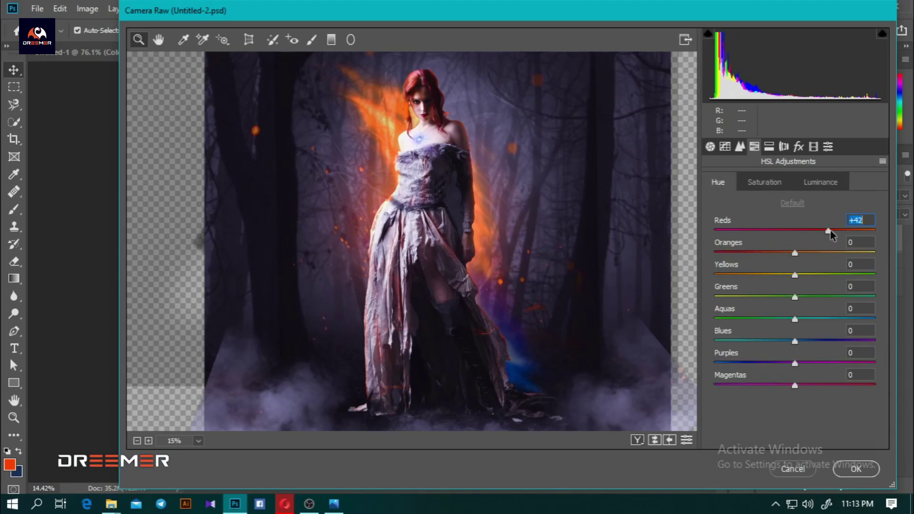
mouse_move(793, 230)
mouse_down()
mouse_move(847, 230)
mouse_move(788, 230)
mouse_move(820, 252)
mouse_move(759, 249)
mouse_move(805, 249)
mouse_move(784, 247)
mouse_up()
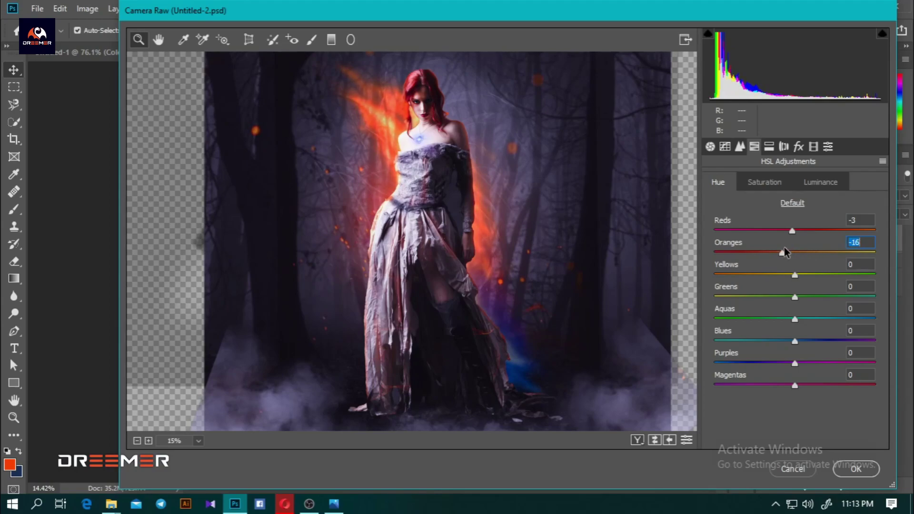
double_click(789, 253)
drag(790, 233, 793, 231)
drag(794, 364, 805, 351)
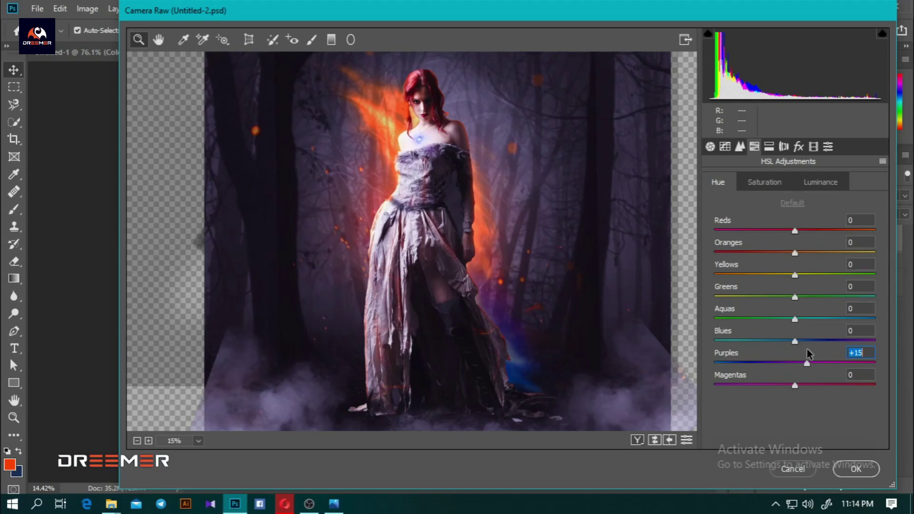
mouse_move(795, 386)
mouse_down()
mouse_move(773, 384)
mouse_move(842, 370)
mouse_move(799, 371)
mouse_move(807, 340)
mouse_up()
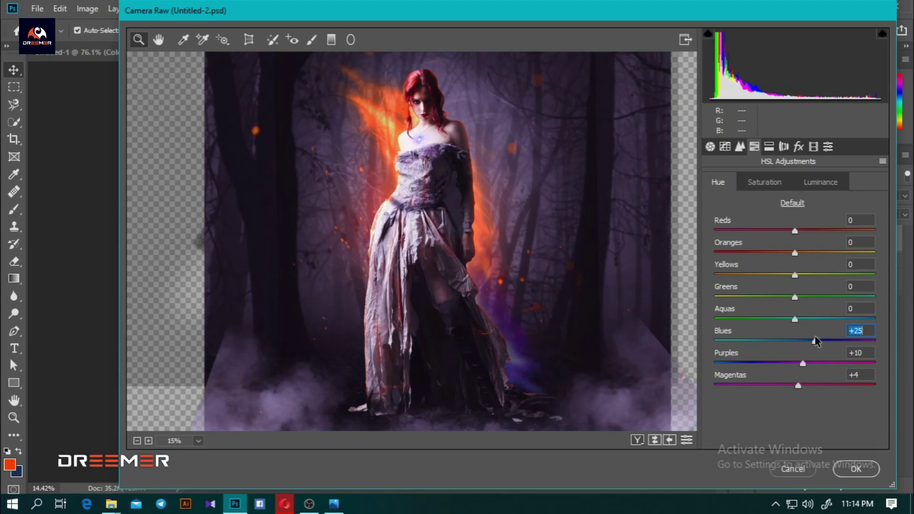
mouse_move(811, 340)
mouse_down()
mouse_move(756, 342)
mouse_move(799, 341)
mouse_up()
mouse_move(794, 274)
mouse_down()
mouse_move(750, 276)
mouse_move(794, 276)
mouse_move(801, 253)
mouse_move(859, 253)
mouse_move(800, 257)
mouse_up()
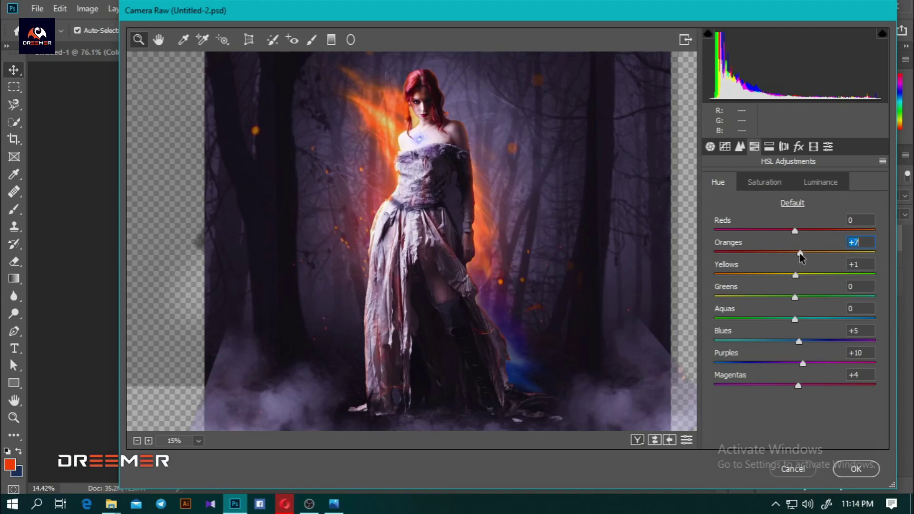
- Preview the Split Toning, Effects grain and Calibration settings without keeping changes
click(769, 146)
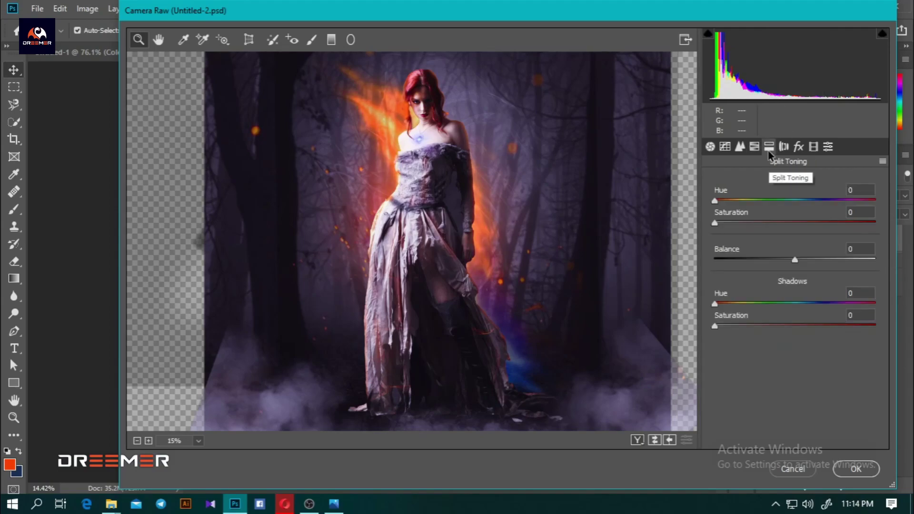
mouse_move(715, 201)
mouse_down()
mouse_move(776, 201)
mouse_move(674, 206)
mouse_up()
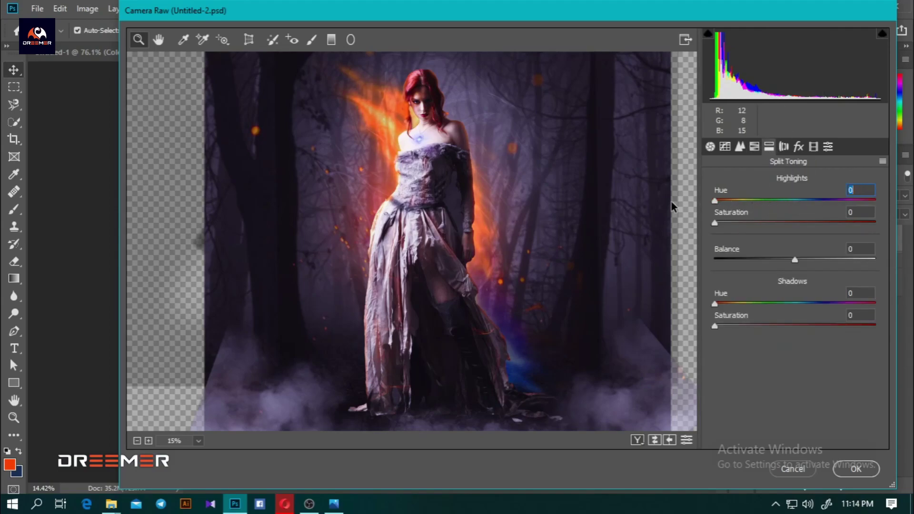
click(784, 147)
click(799, 147)
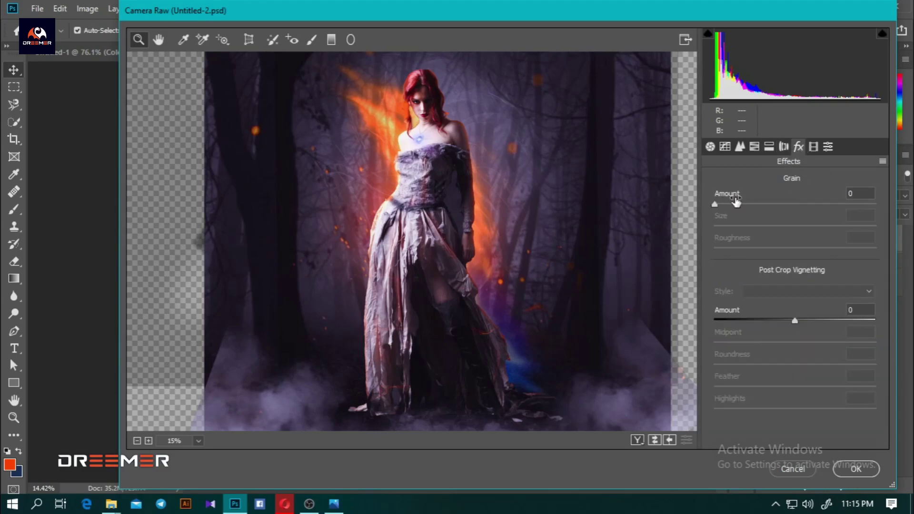
mouse_move(720, 204)
mouse_down()
mouse_move(823, 208)
mouse_move(710, 208)
mouse_up()
click(815, 146)
click(814, 147)
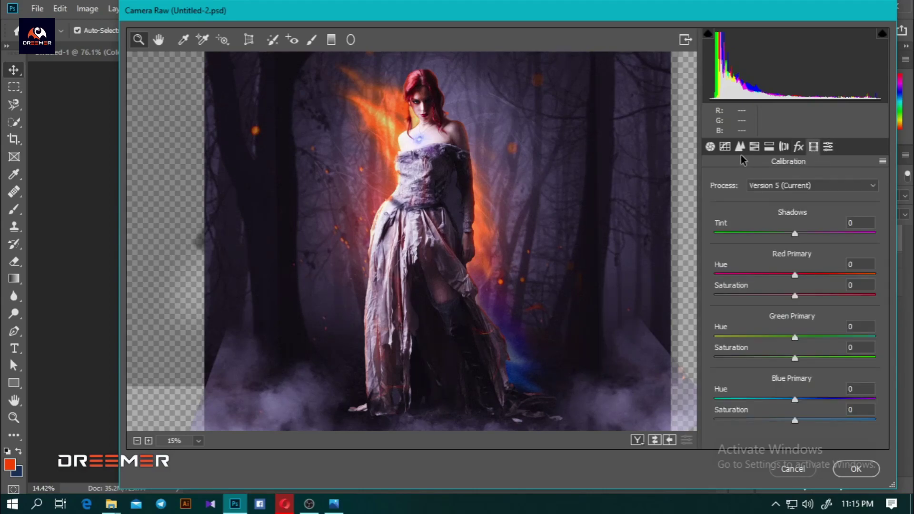
- Set Basic Temperature -15 and Tint +23, then apply the Camera Raw grade
click(710, 146)
mouse_move(781, 259)
mouse_down()
mouse_move(809, 281)
mouse_move(782, 257)
mouse_up()
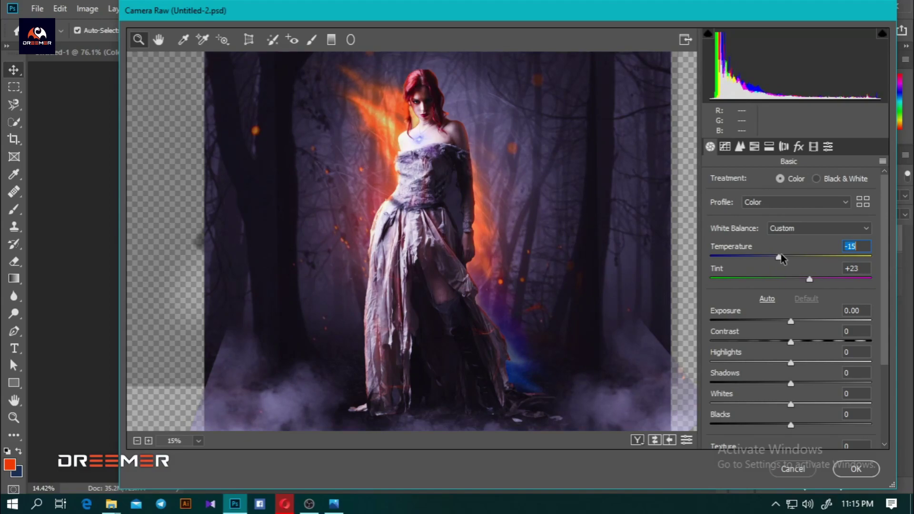
click(856, 469)
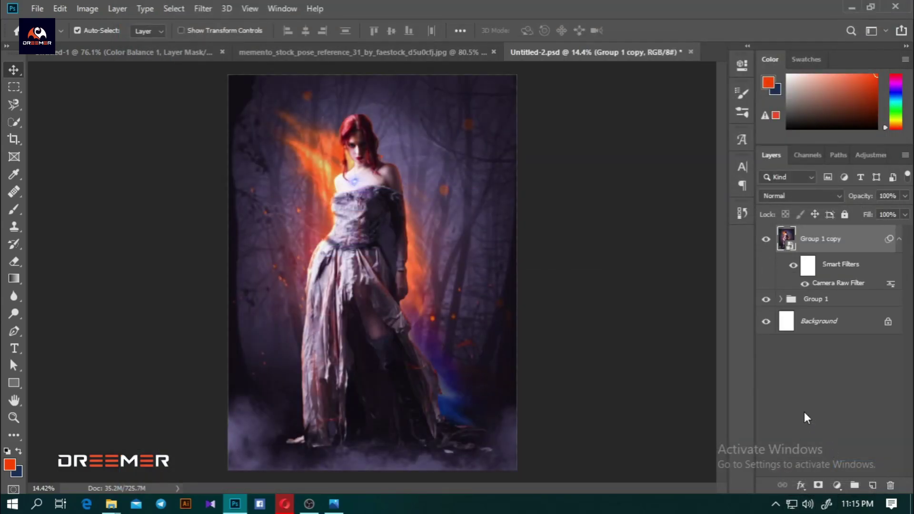
click(794, 265)
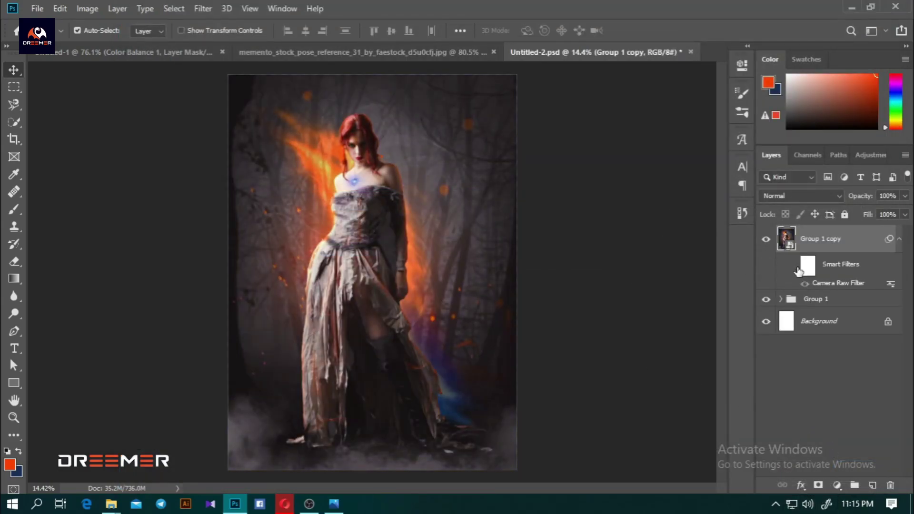
click(794, 265)
click(766, 240)
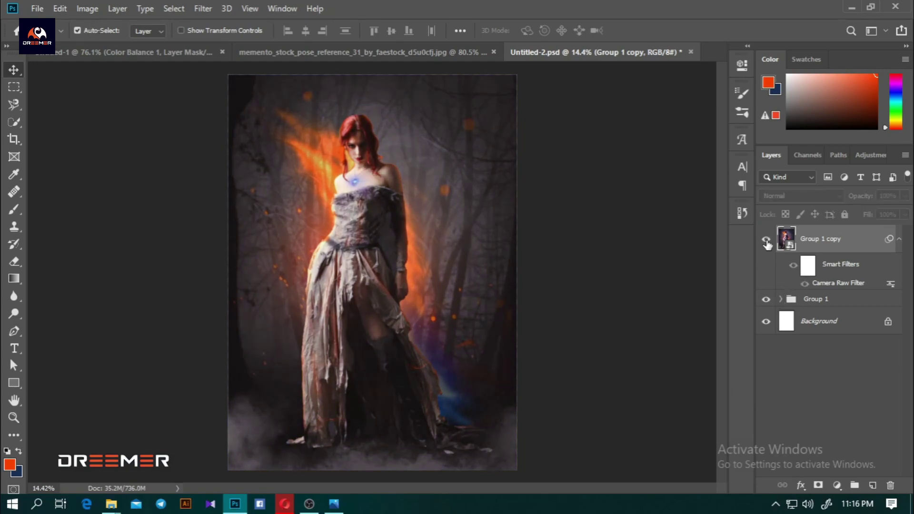
click(766, 239)
click(766, 240)
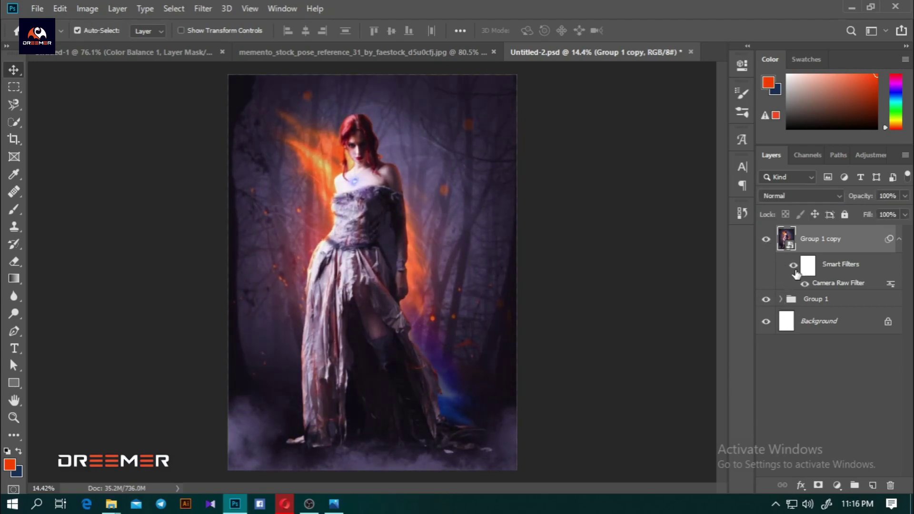
click(38, 10)
key(Escape)
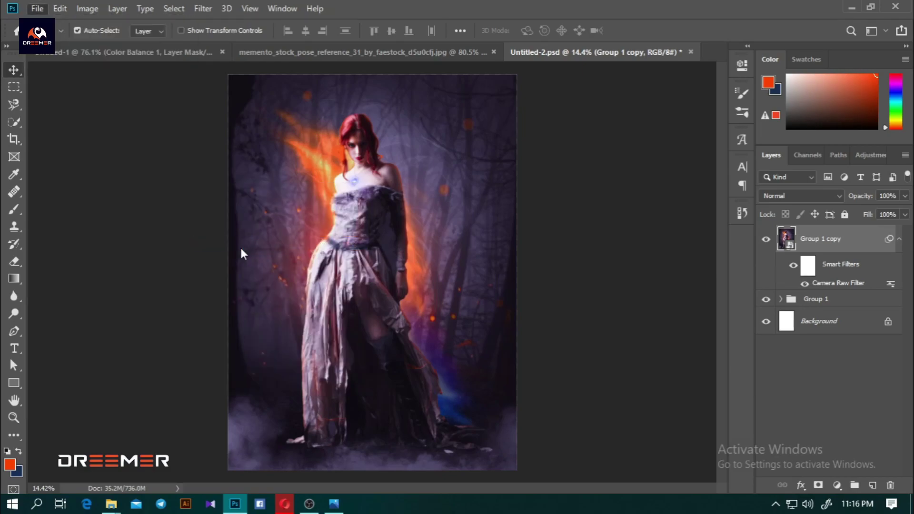